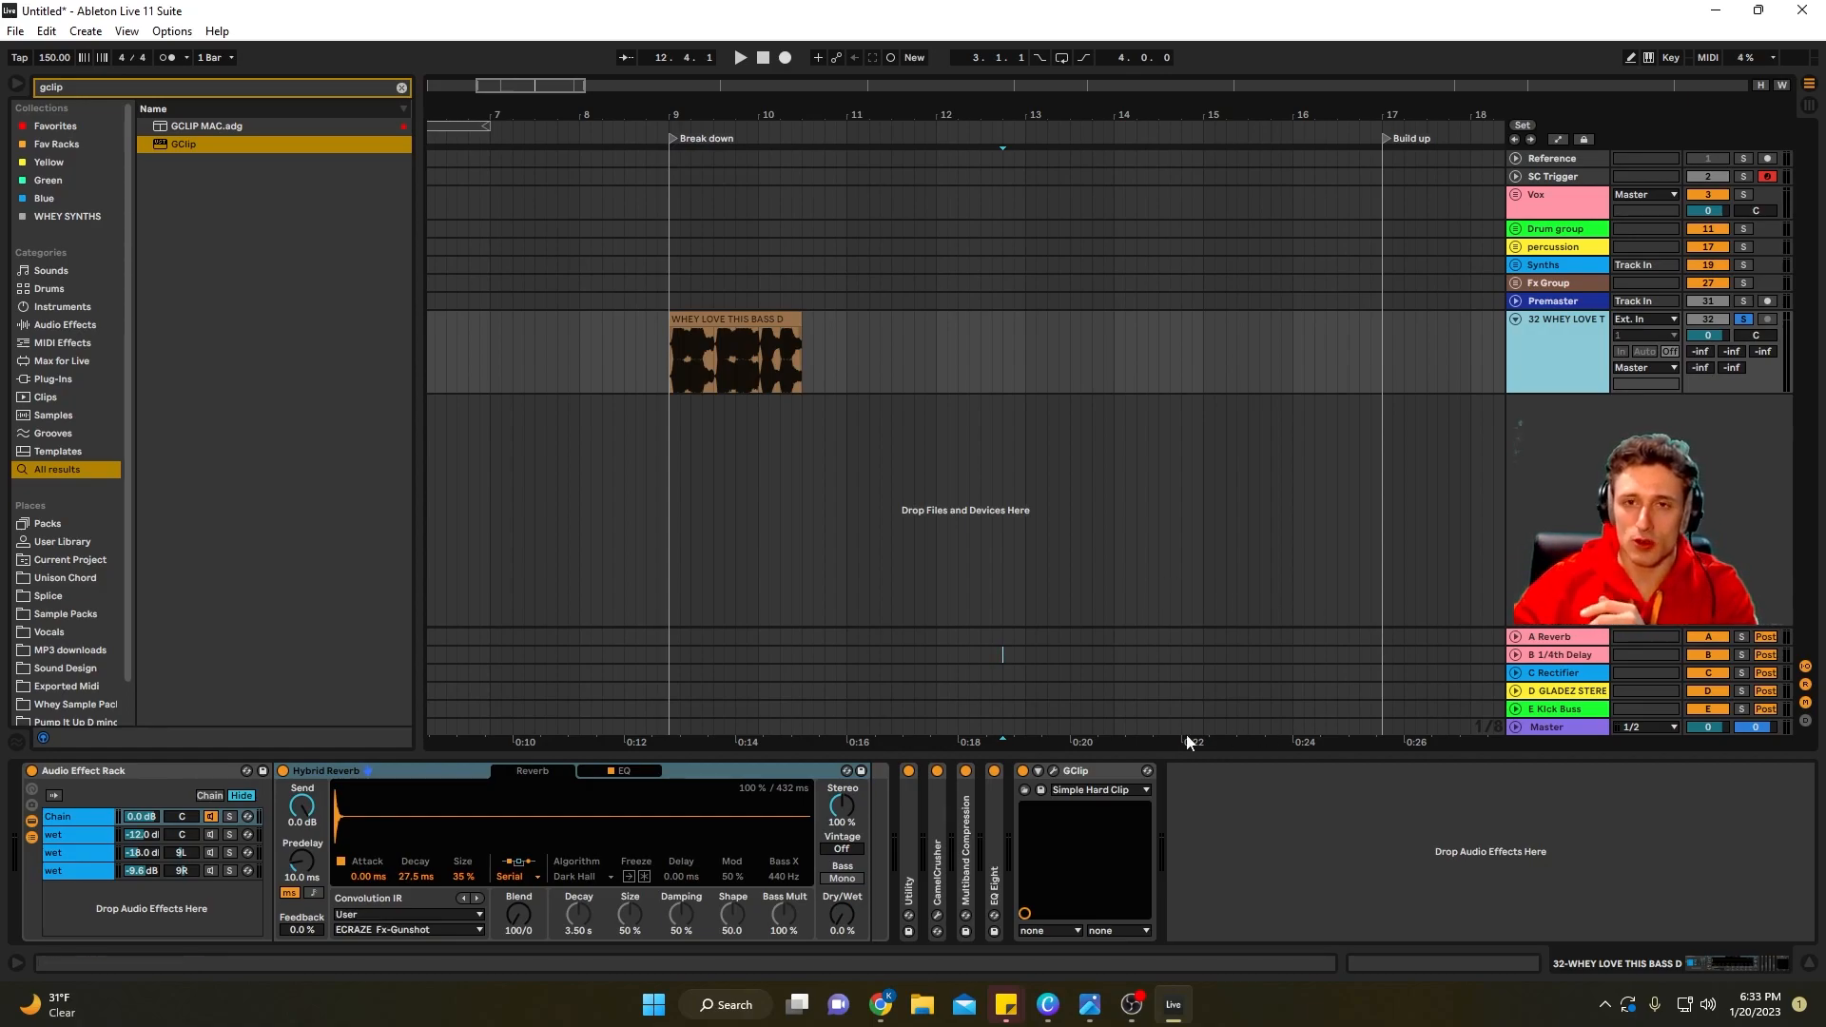
Search the browser for Hybrid Reverb and add one after GClip on track 32, WHEY LOVE THIS BASS D
left_click(1516, 390)
key("ctrl+f")
type("hy")
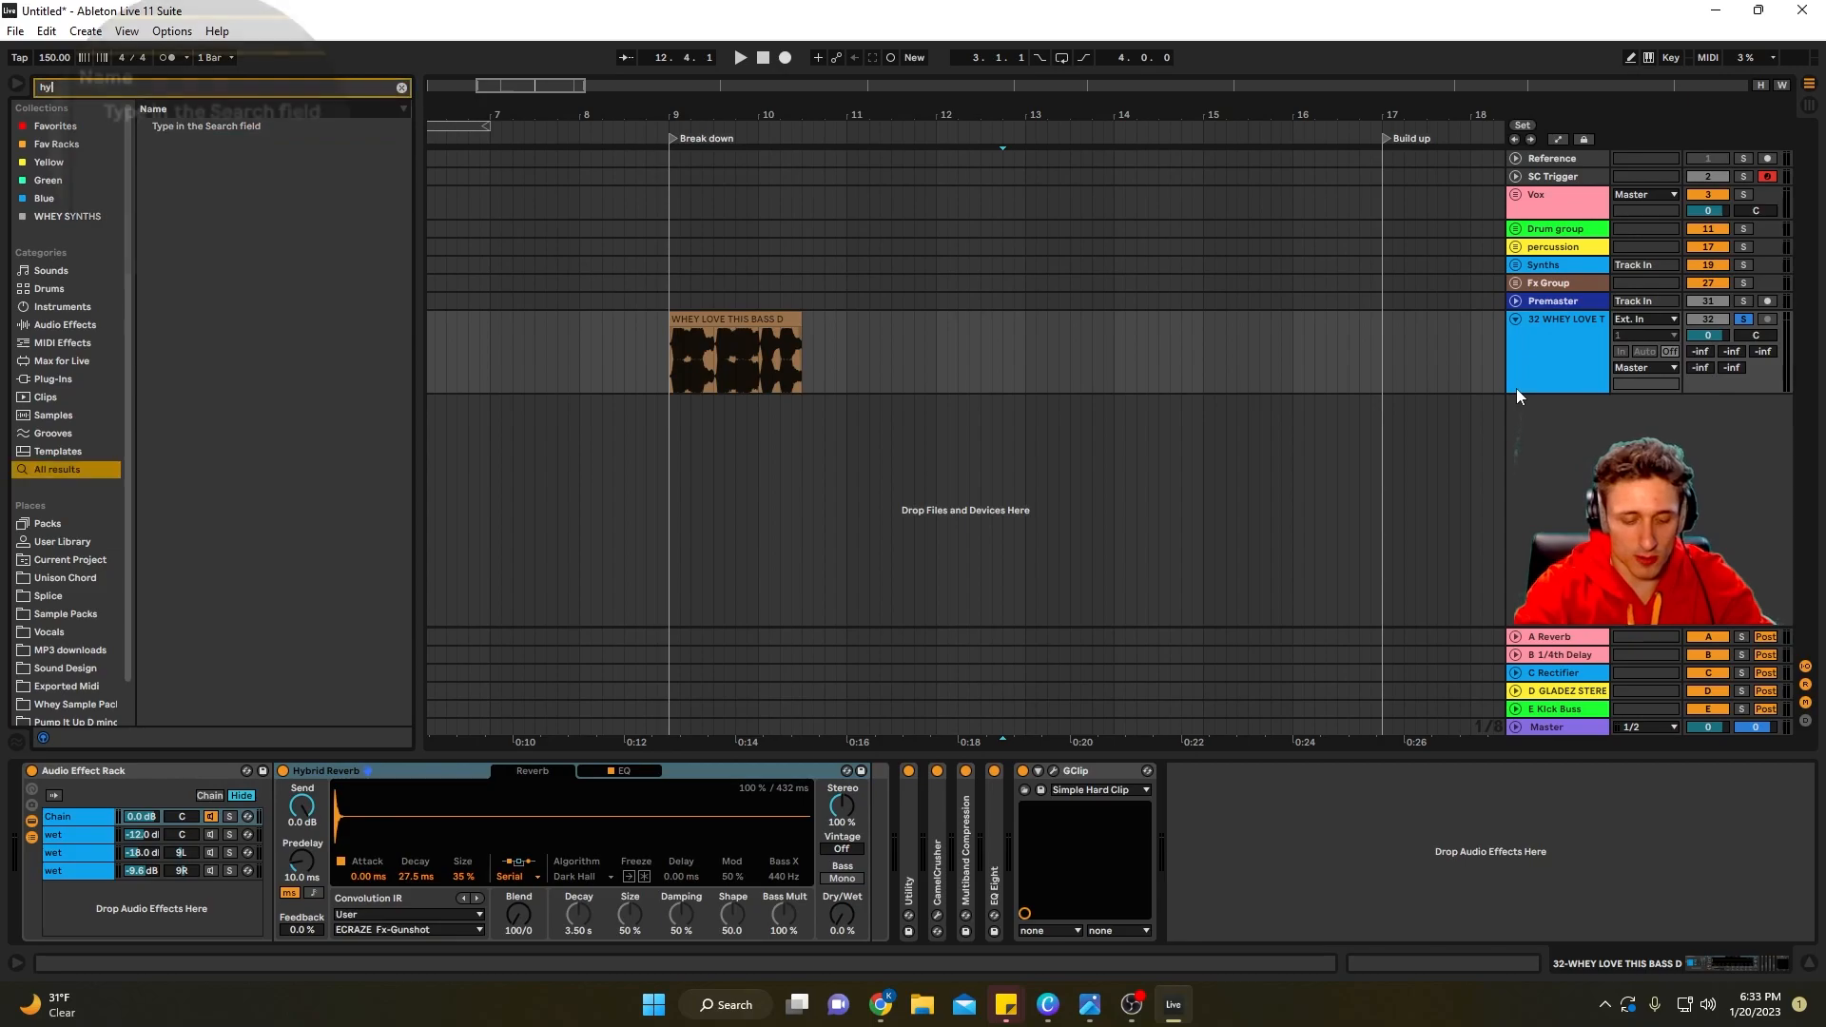
type("b")
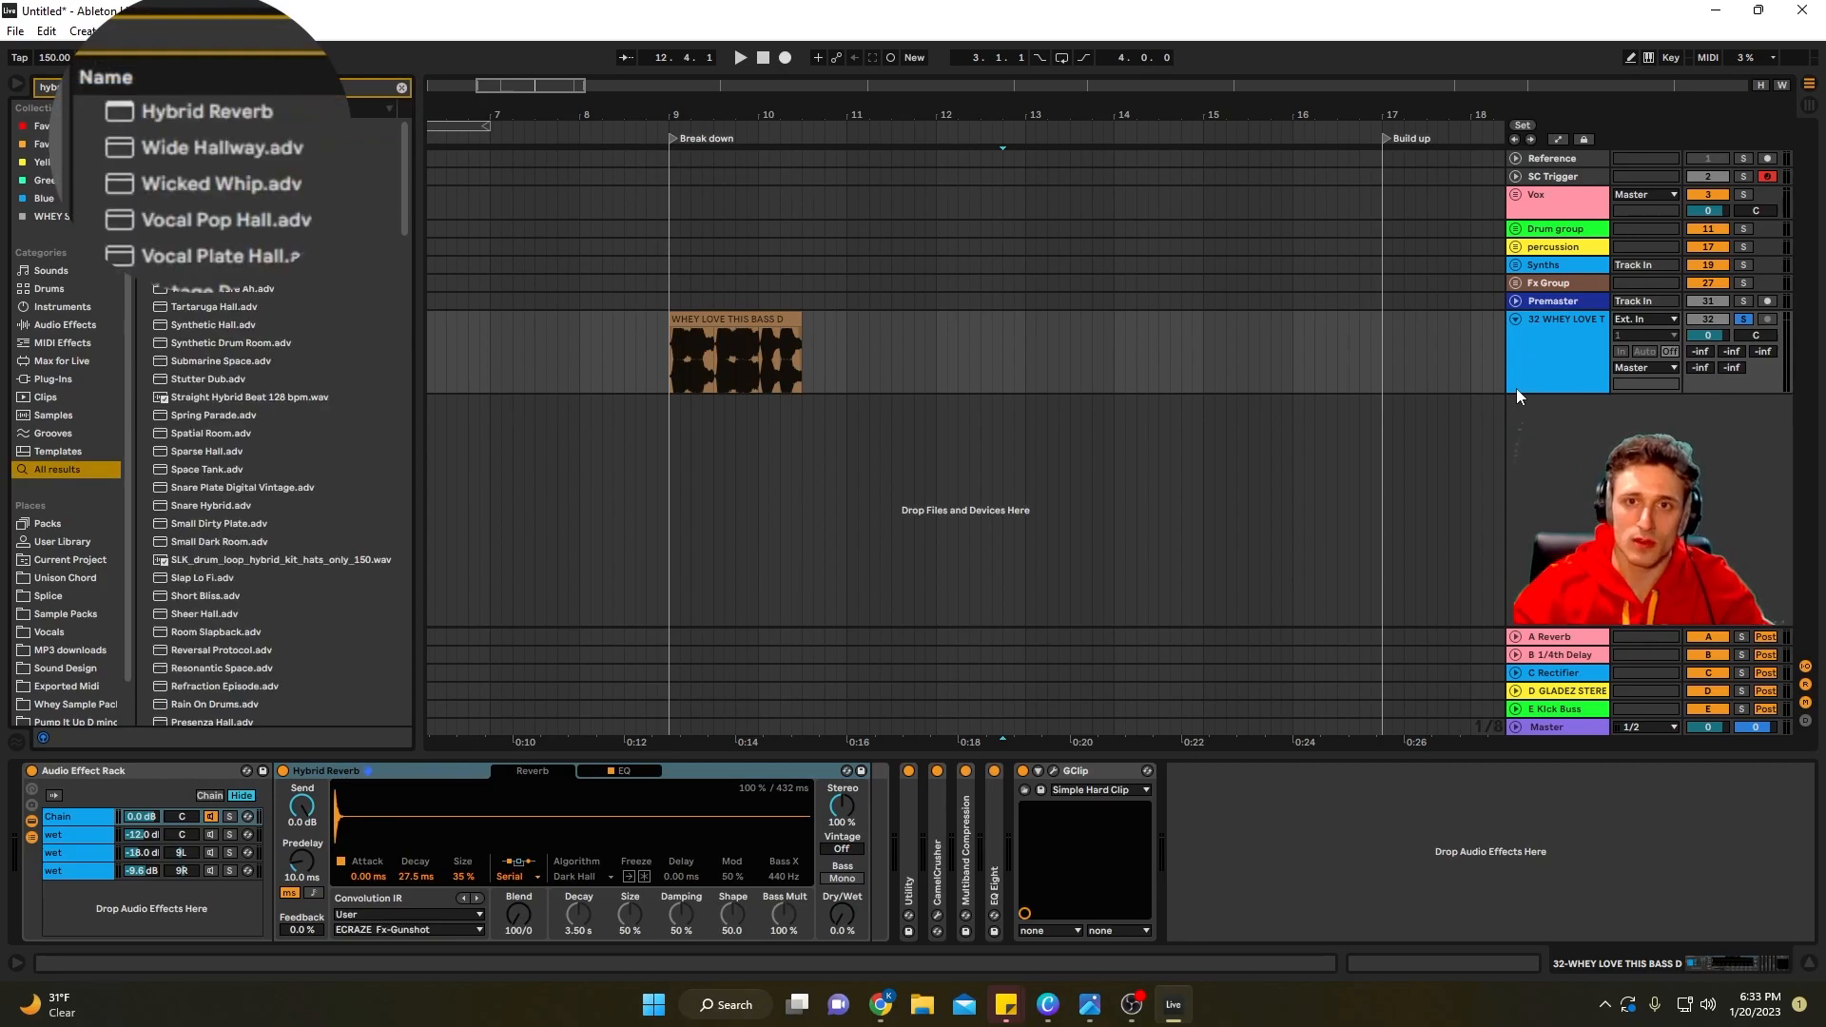
left_click_drag(212, 126, 1315, 867)
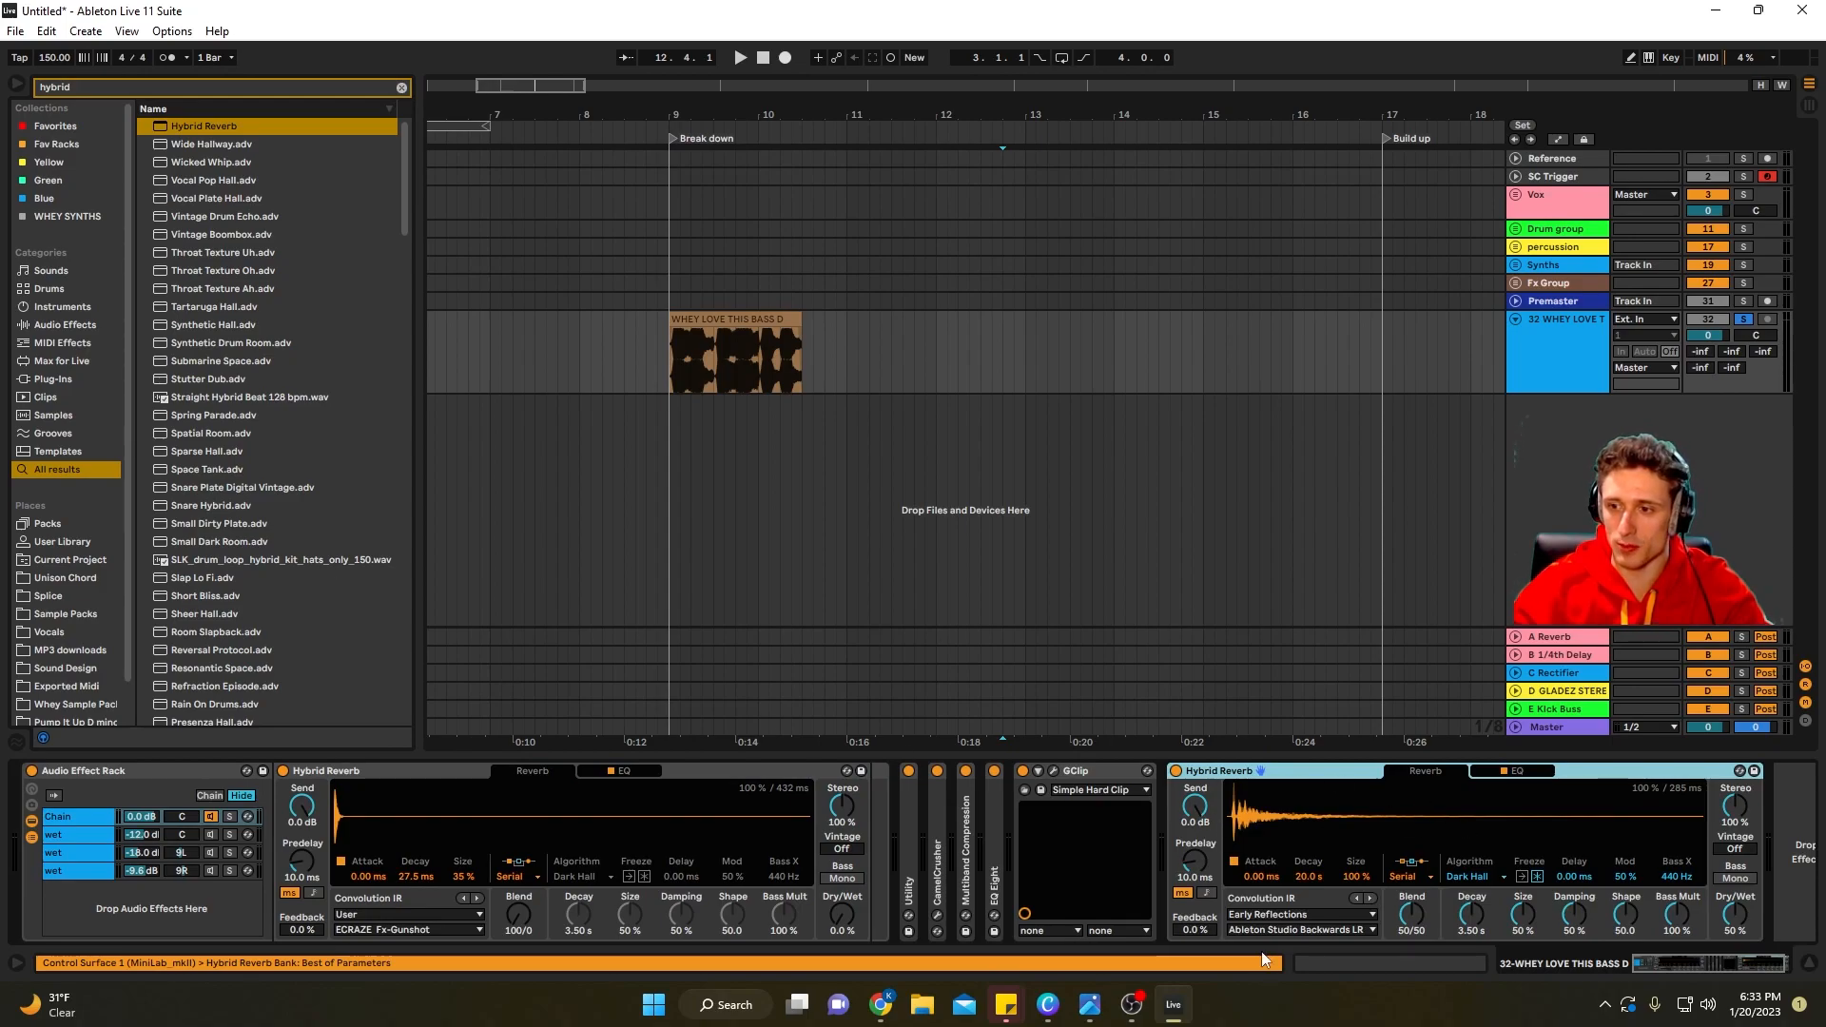
Find the WALC&MS Drum Loop 041 80BPM Bad Classic sample and load it as the new Hybrid Reverb's impulse response
key("ctrl+f")
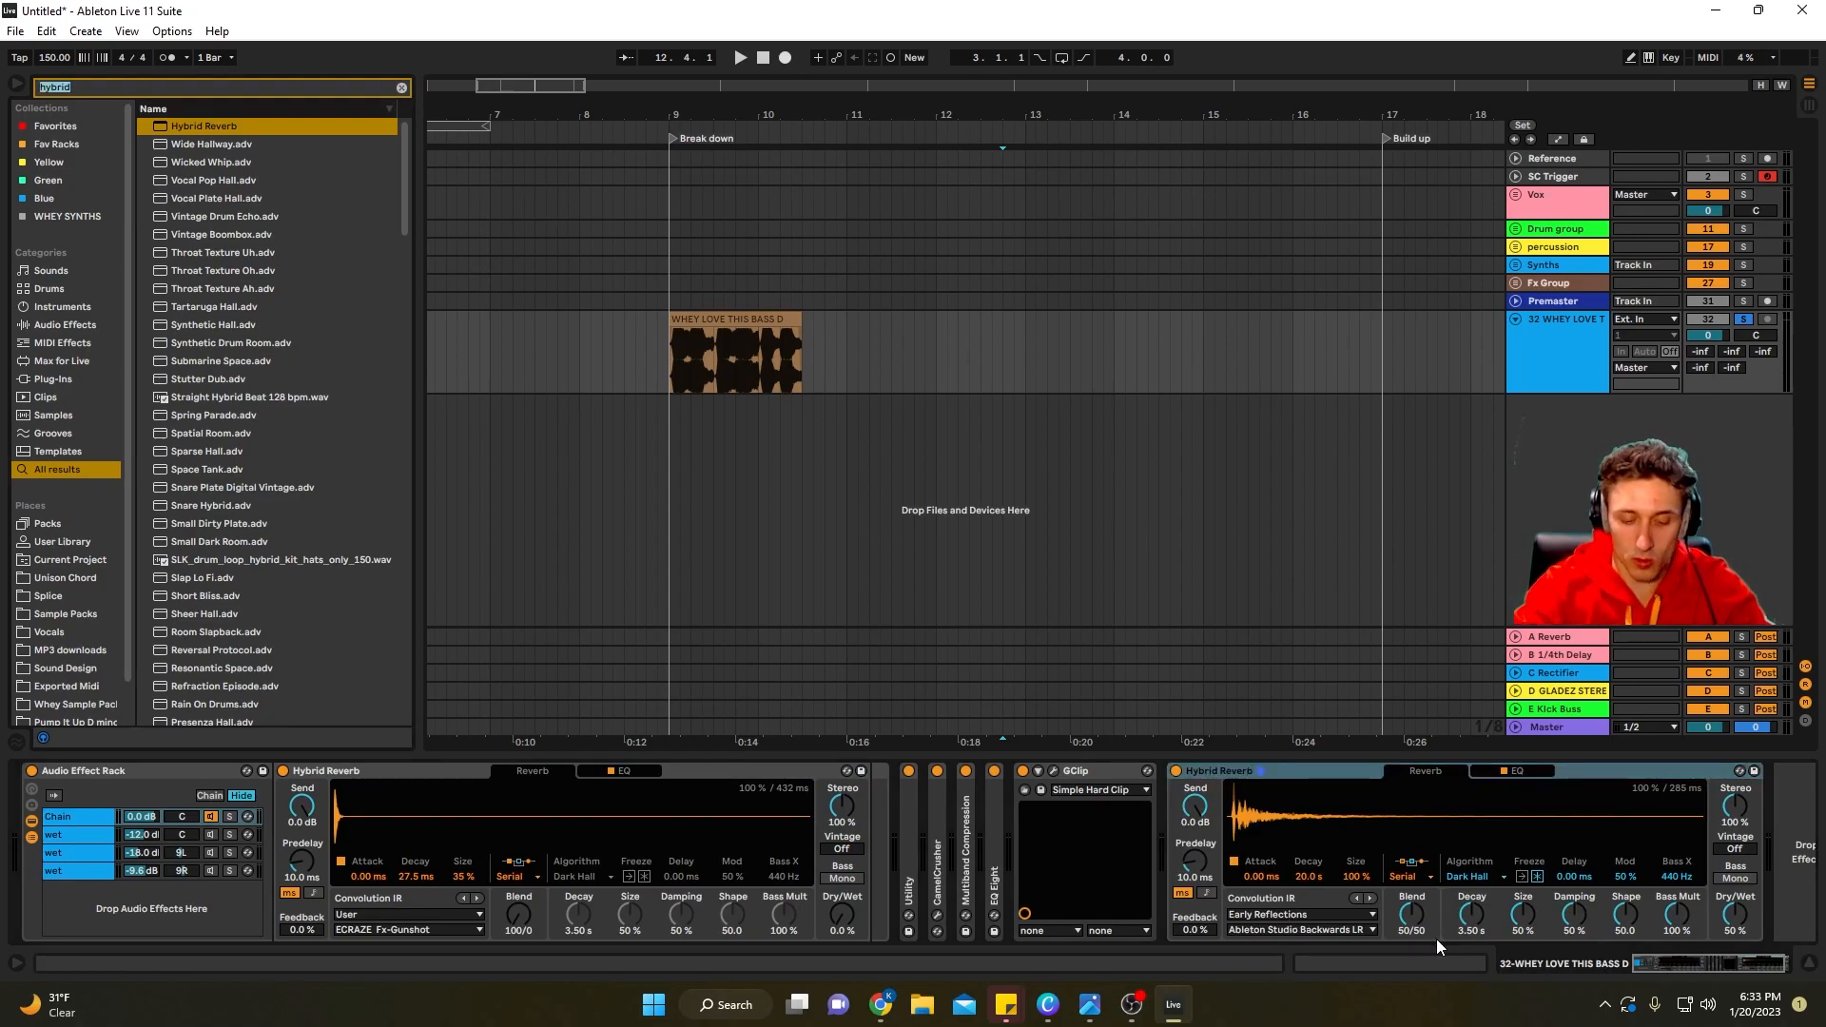
type("drum")
left_click(250, 559)
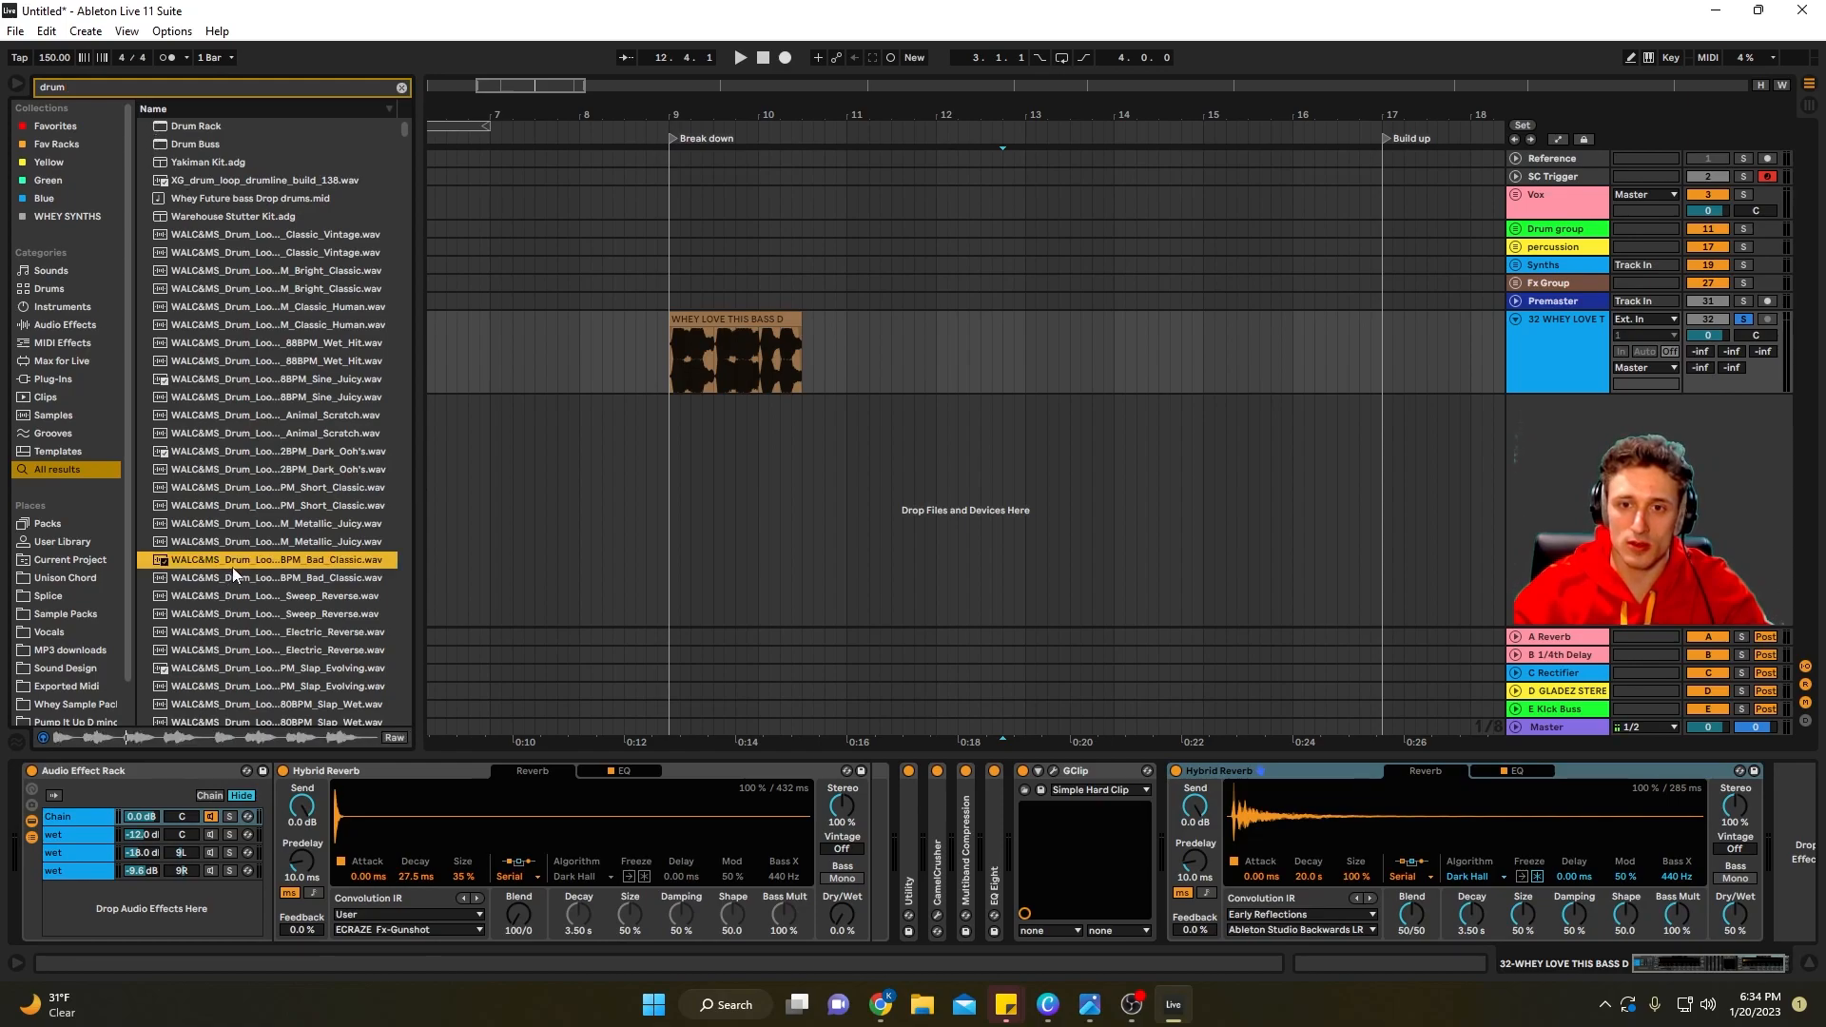
left_click_drag(226, 561, 1297, 835)
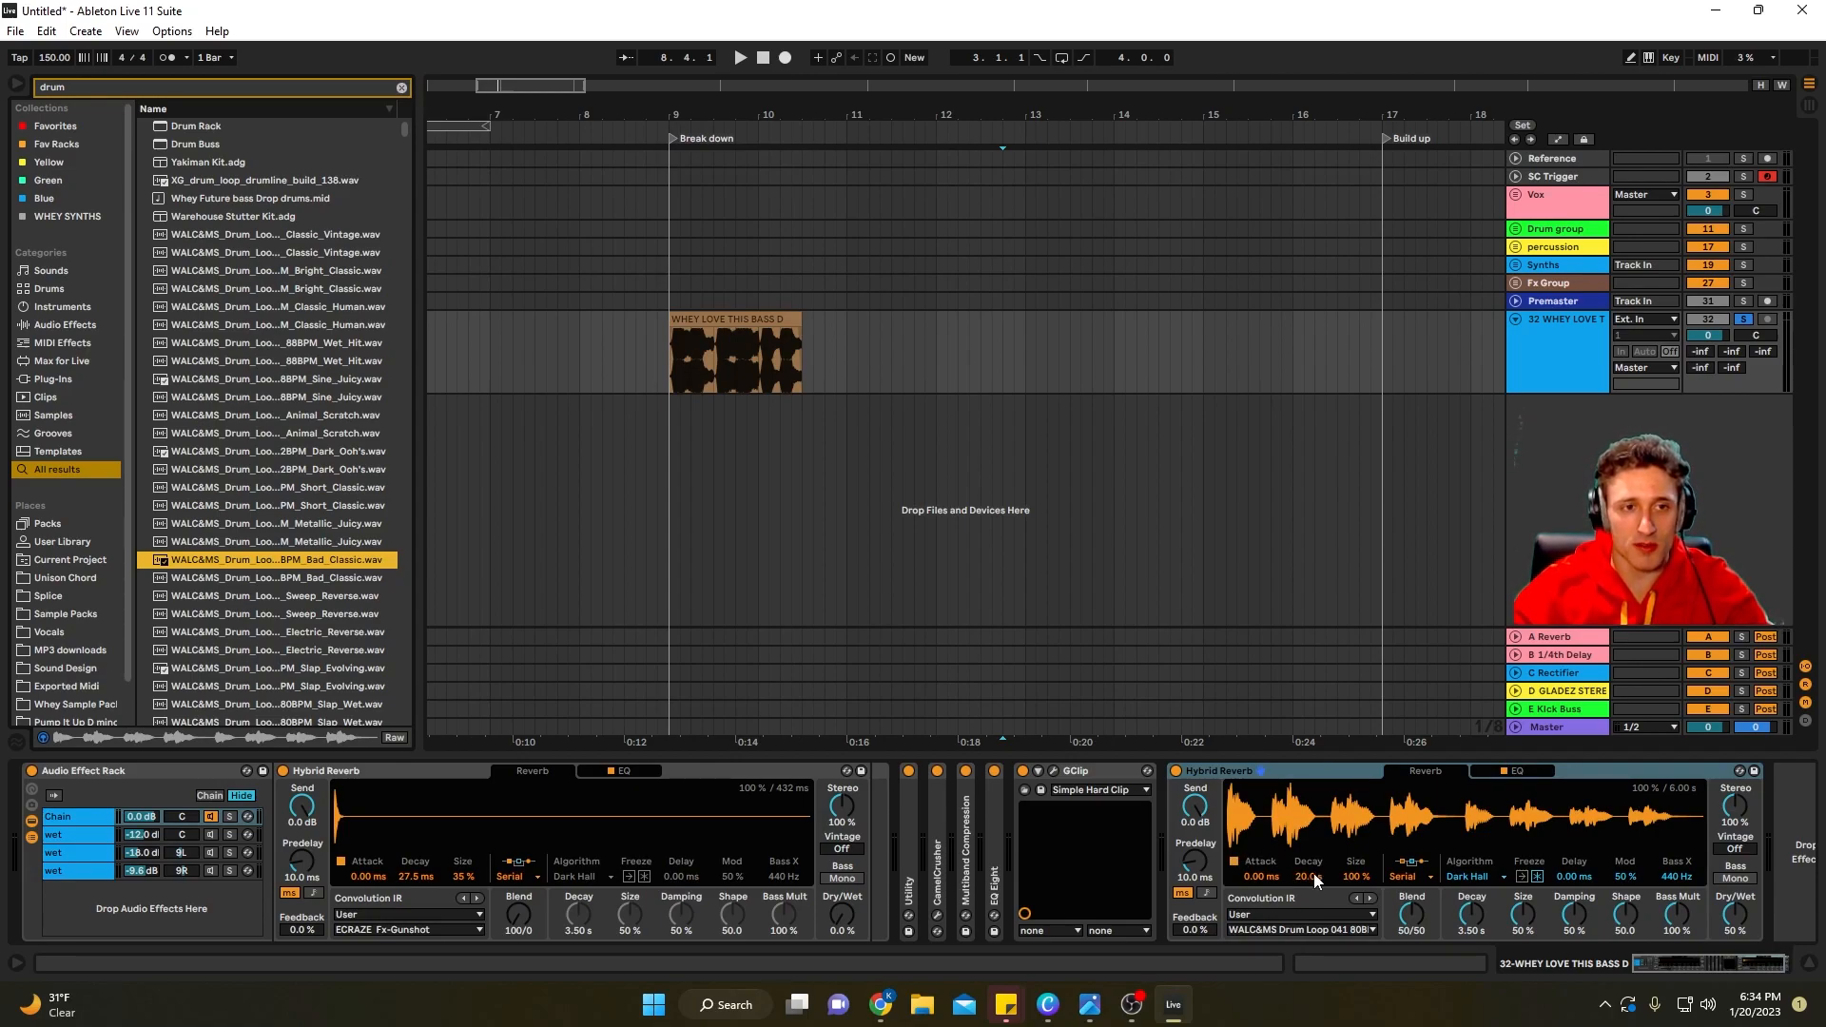
Set the new Hybrid Reverb's Blend to 100/0 and shorten its convolution Decay to about 953 ms
left_click_drag(1406, 916, 1406, 856)
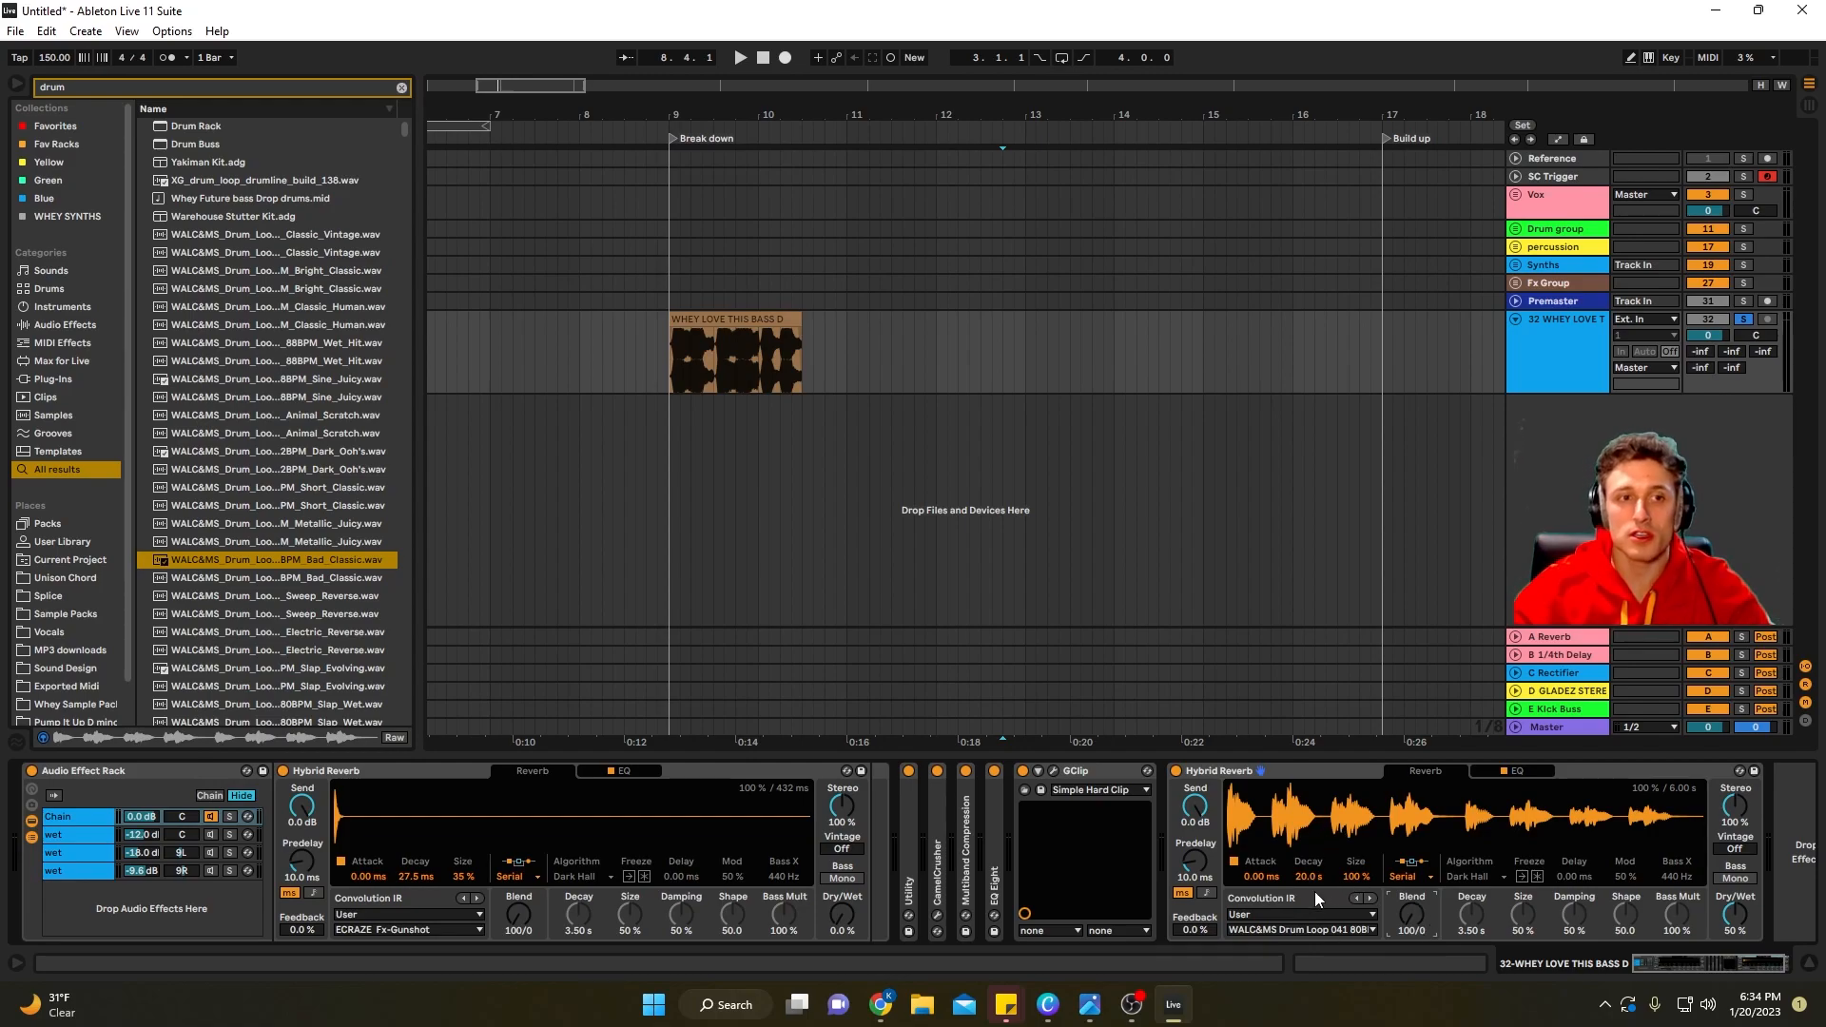
left_click_drag(1309, 875, 1308, 974)
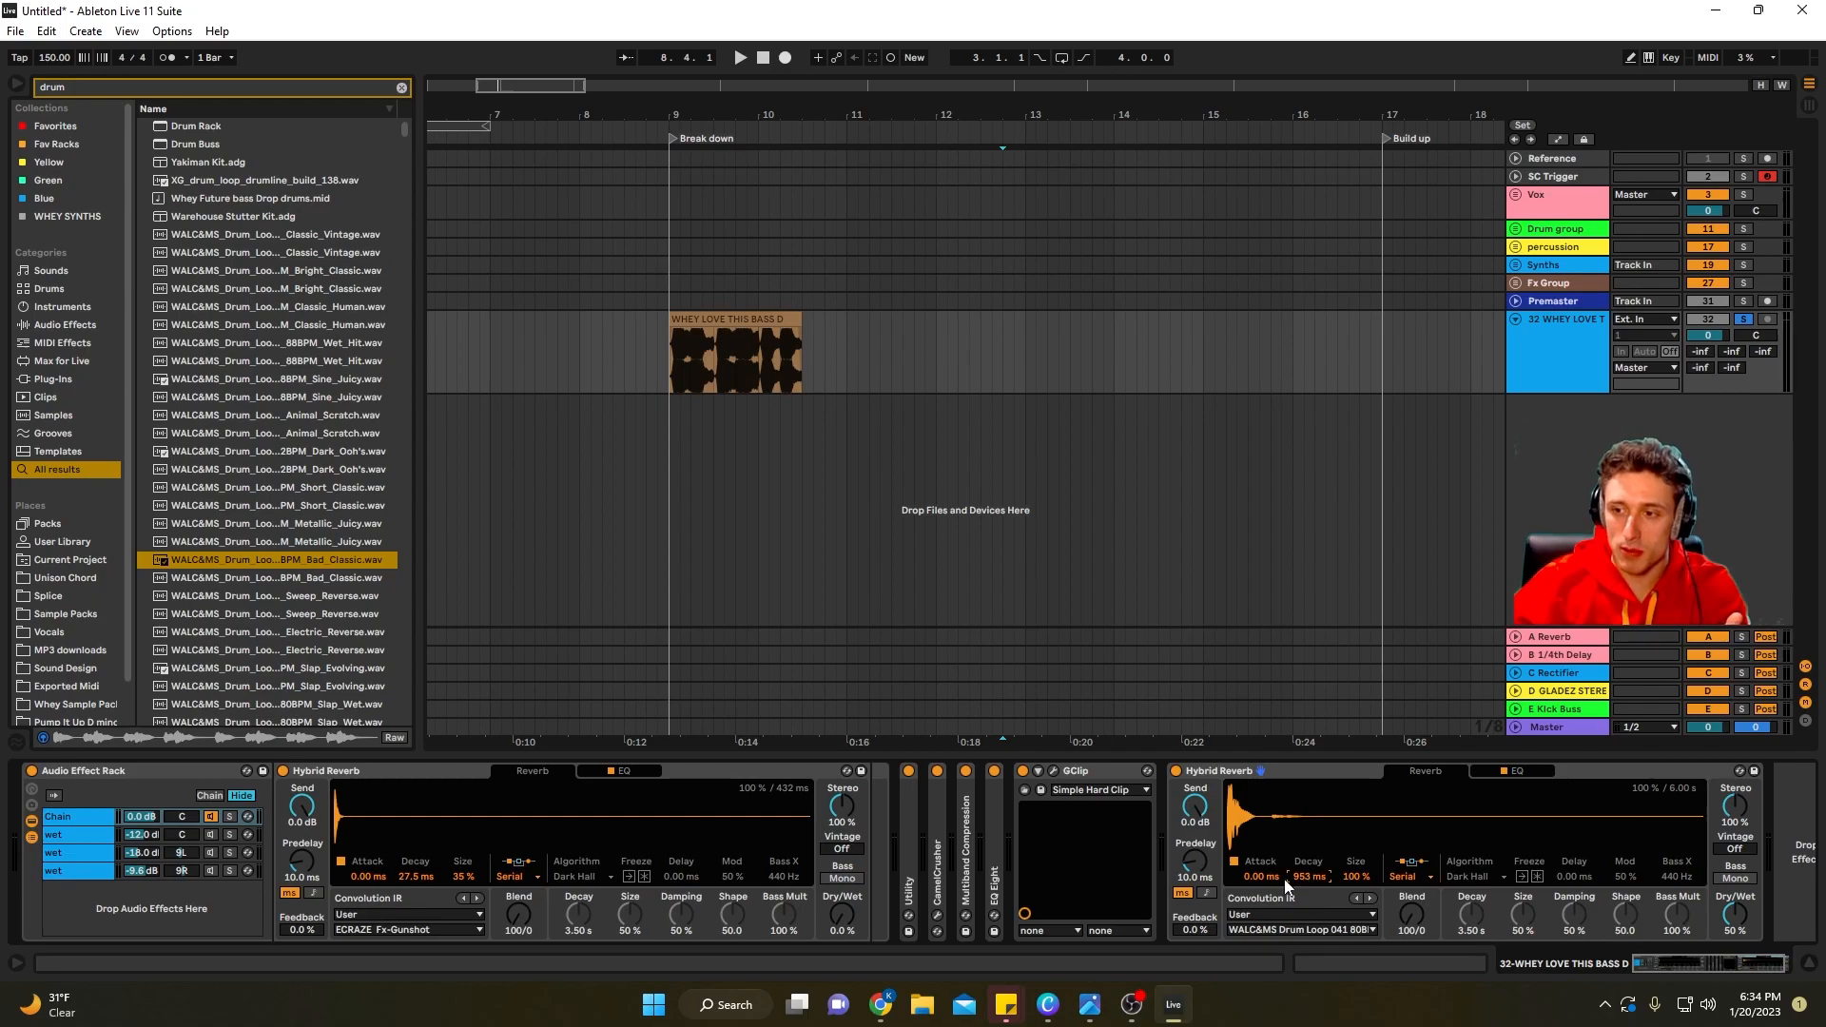
Try the Convolution and Algorithm routings in the new Hybrid Reverb and return it to Serial
left_click(1420, 877)
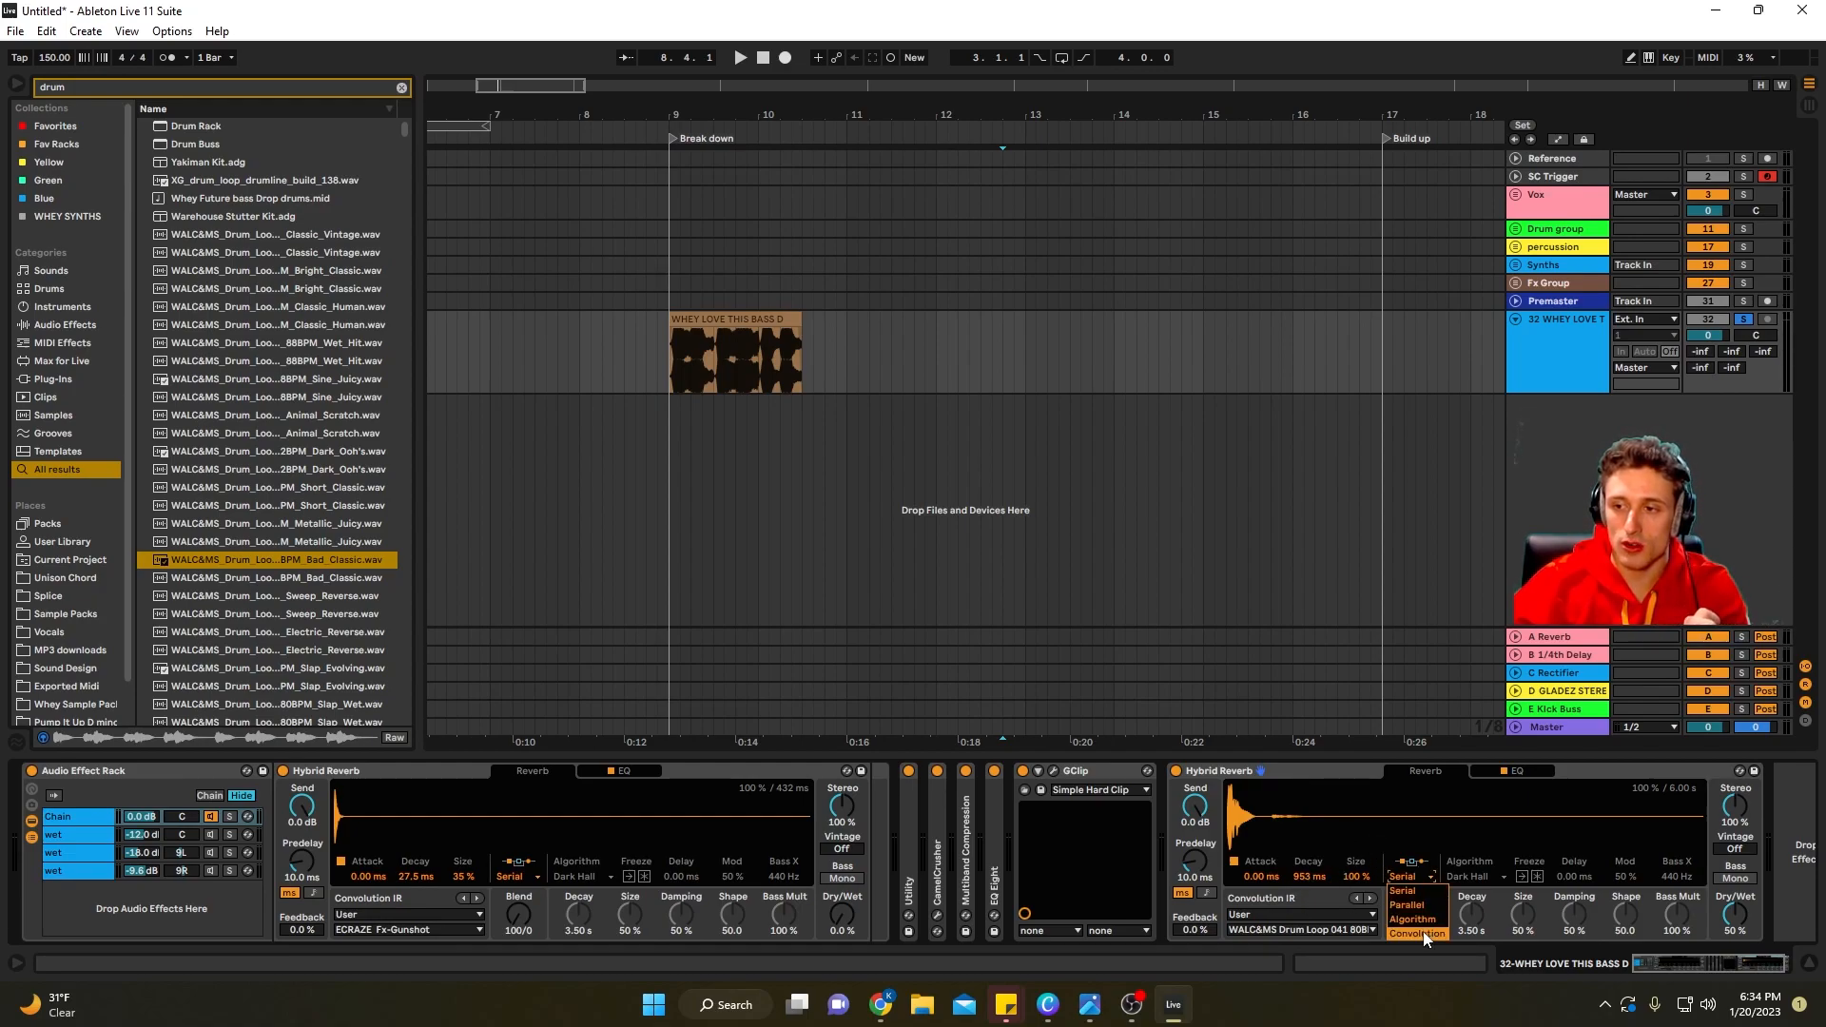
left_click(1417, 934)
left_click(1411, 879)
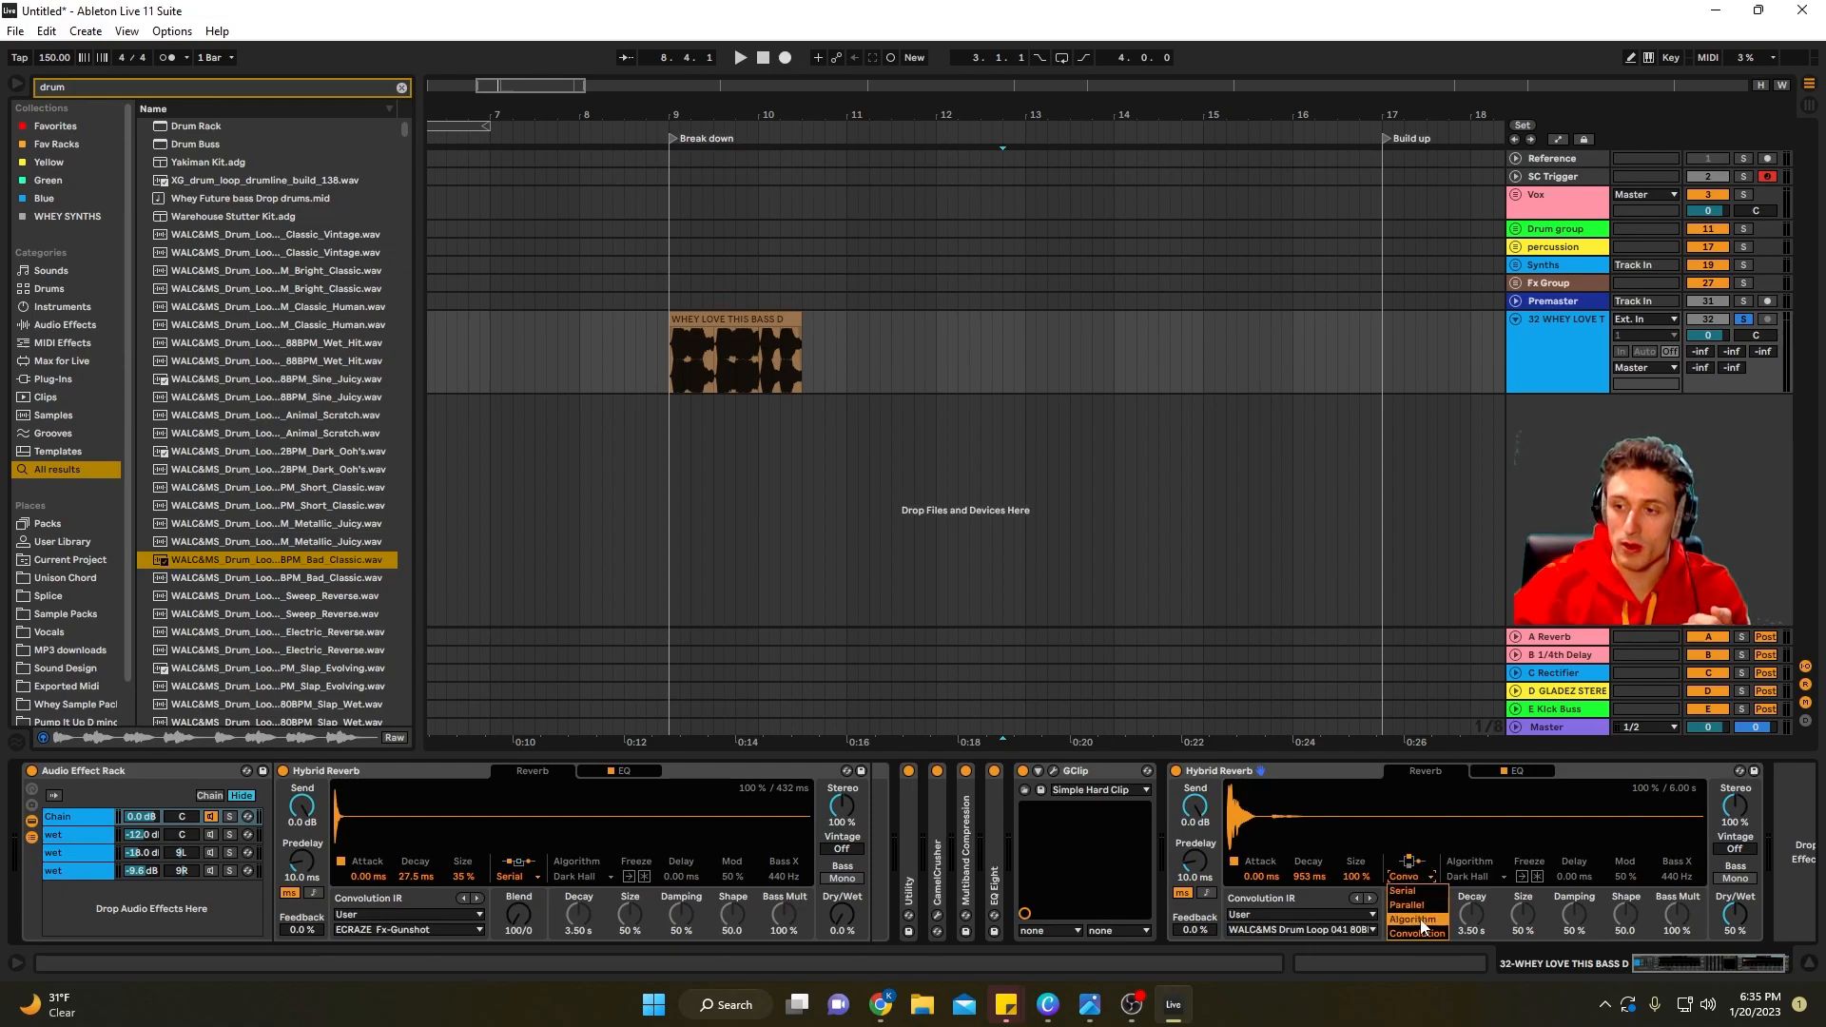
left_click(1413, 918)
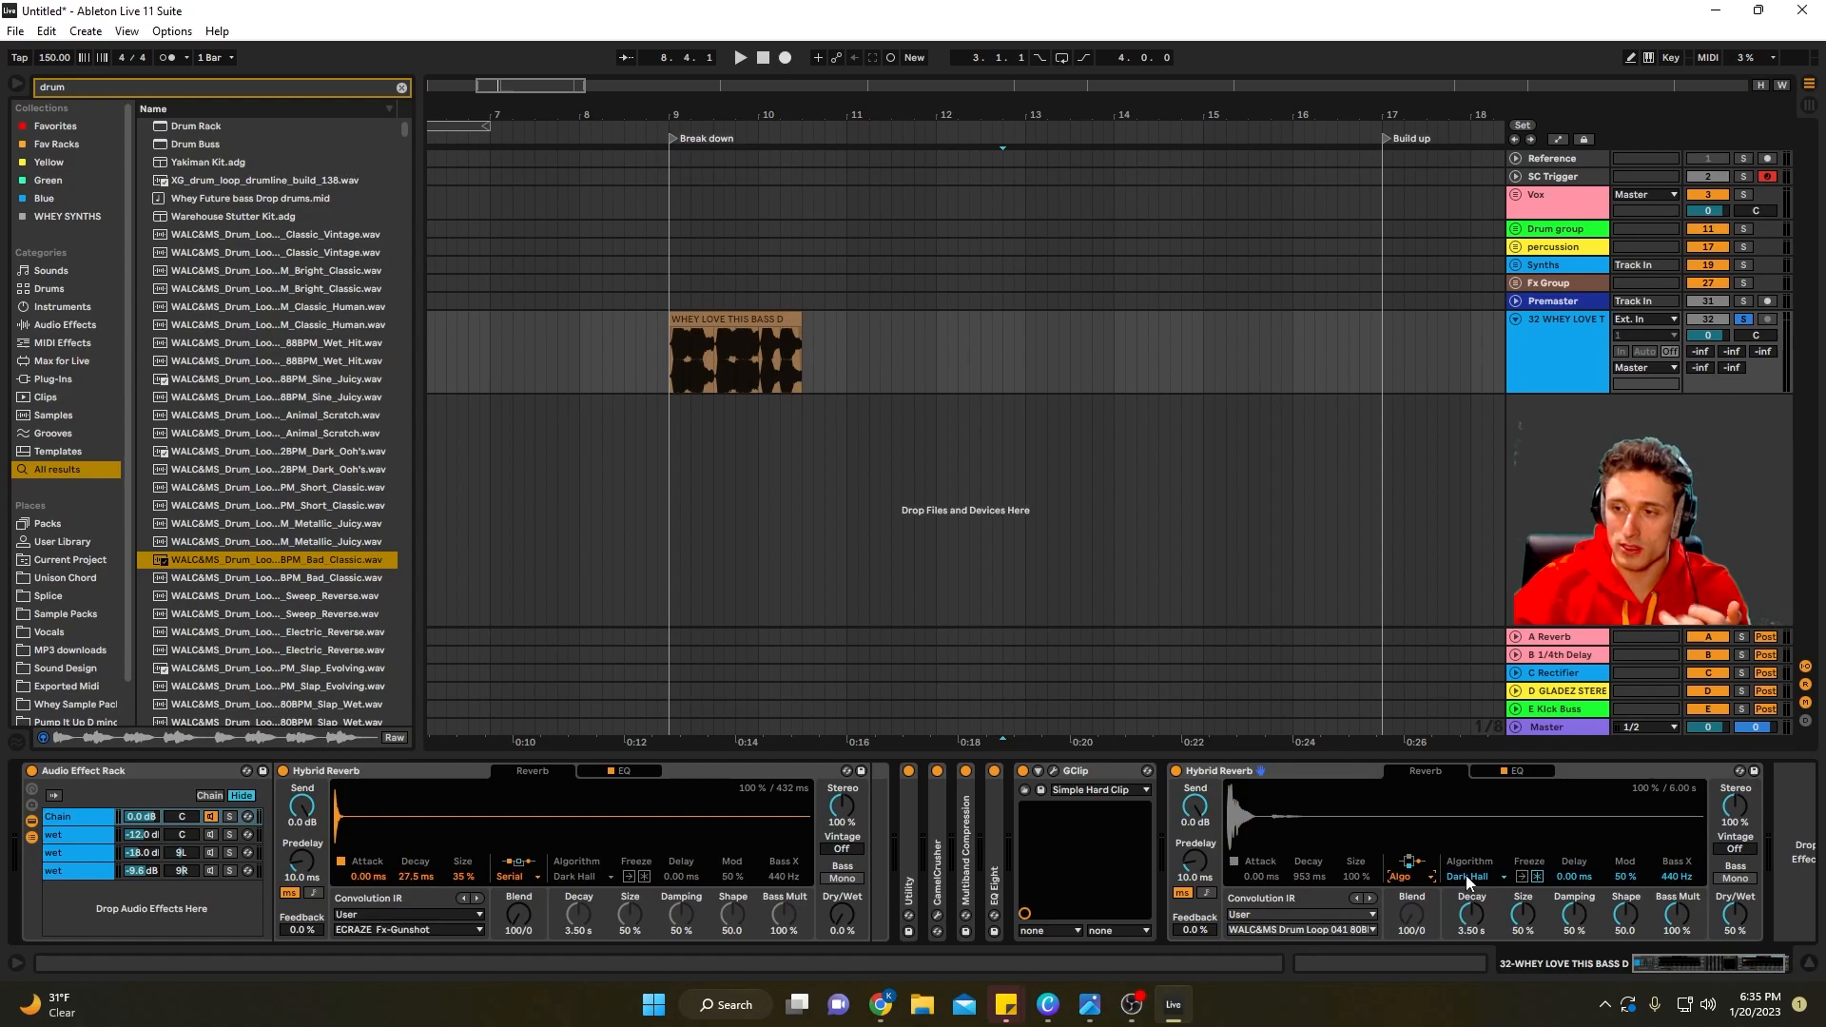
left_click(1408, 878)
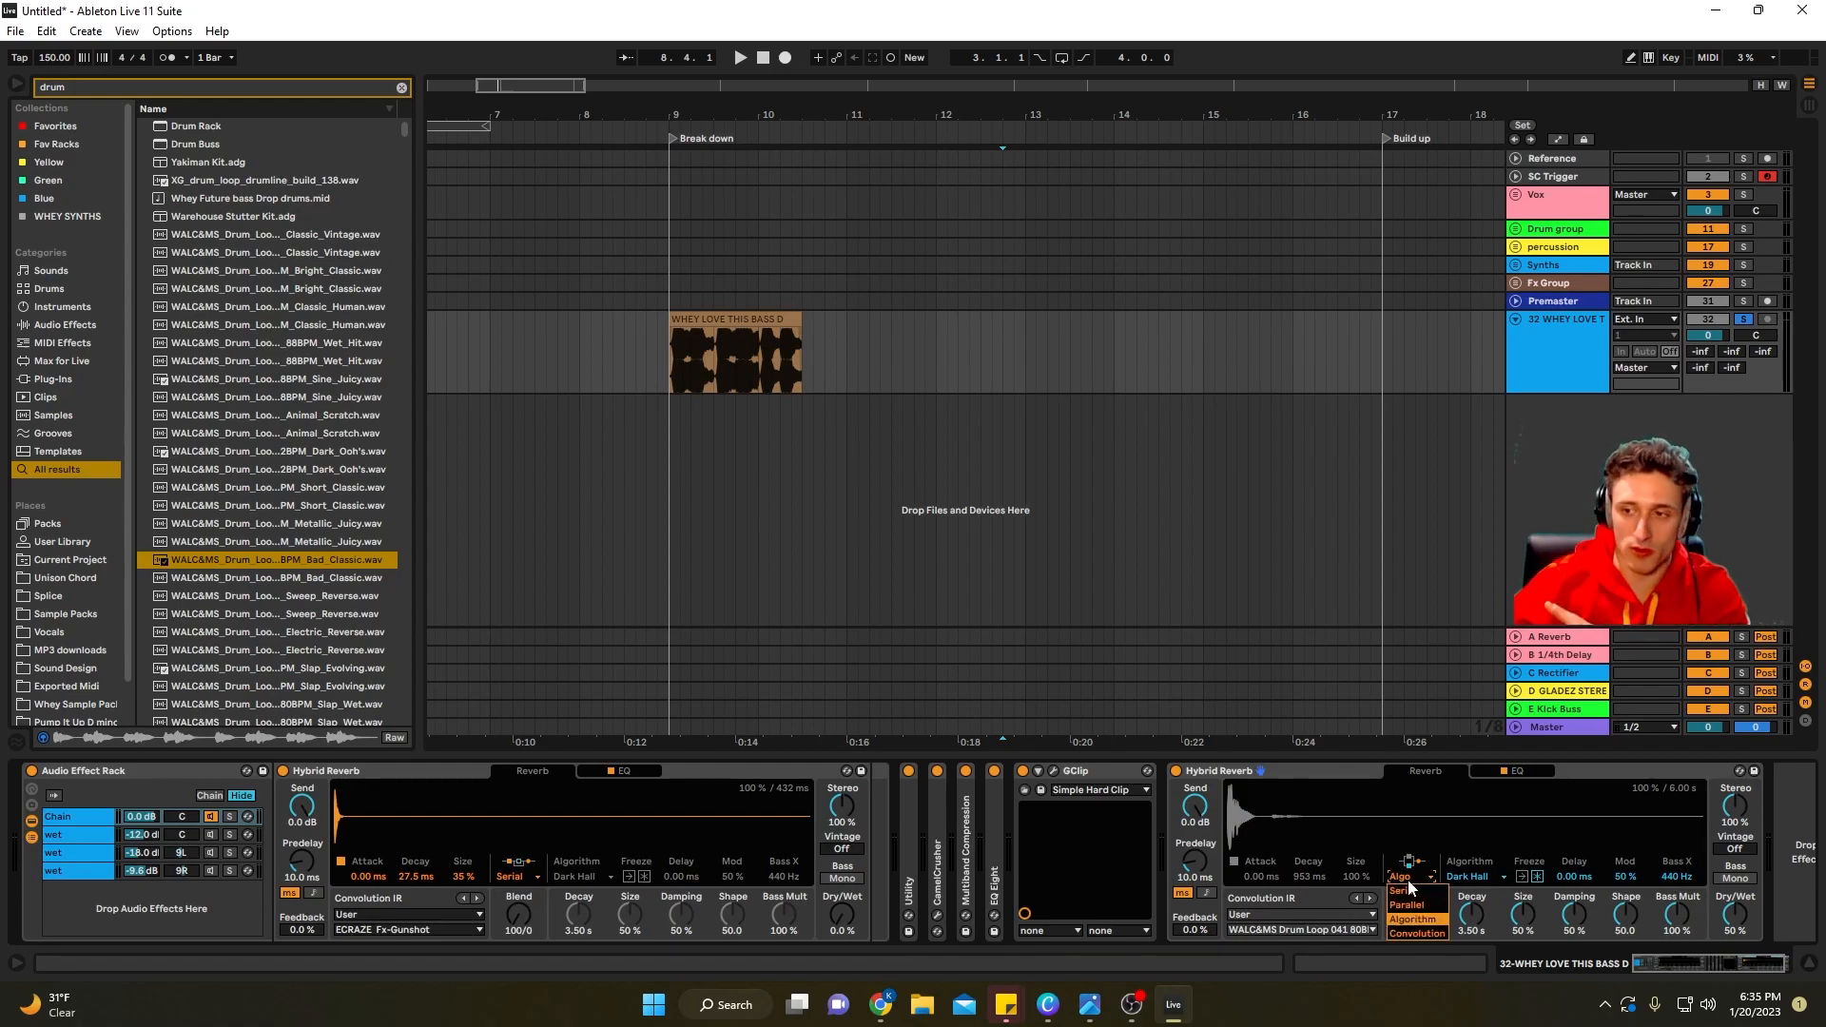
left_click(1406, 890)
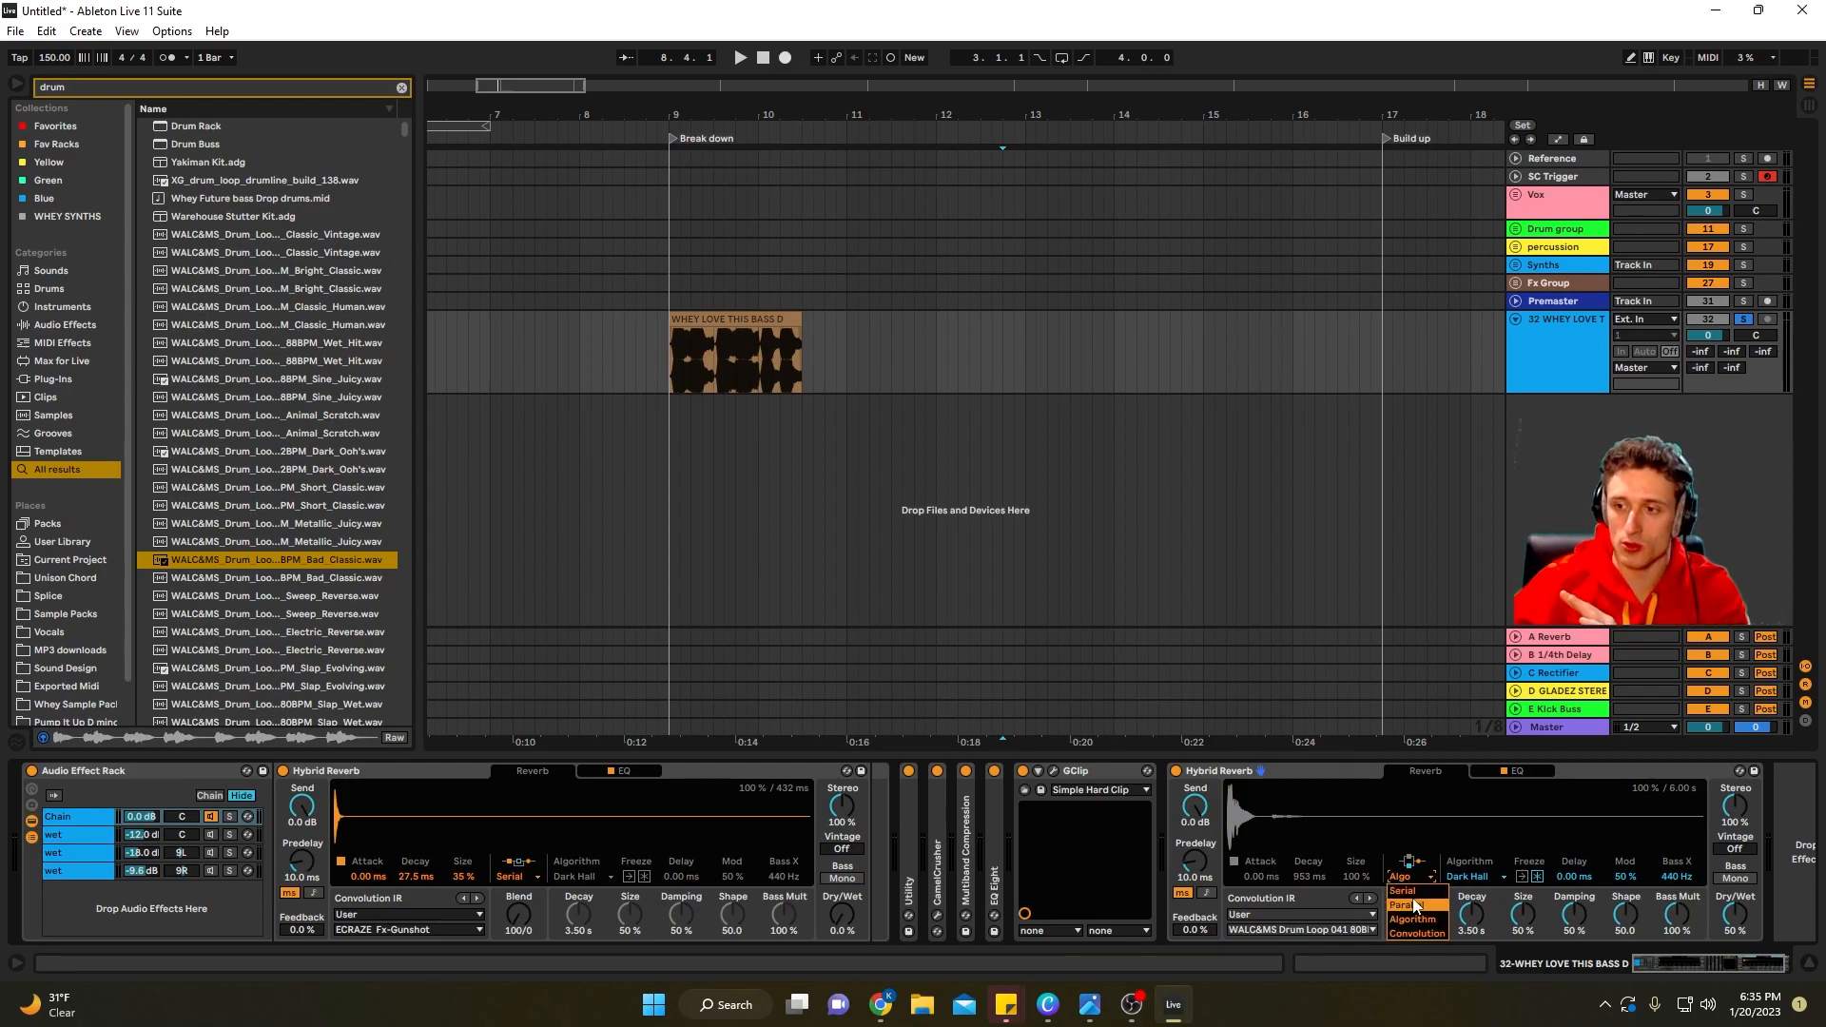
Look through the new Hybrid Reverb's user impulse responses and impulse response categories, keeping the User category
left_click(1326, 930)
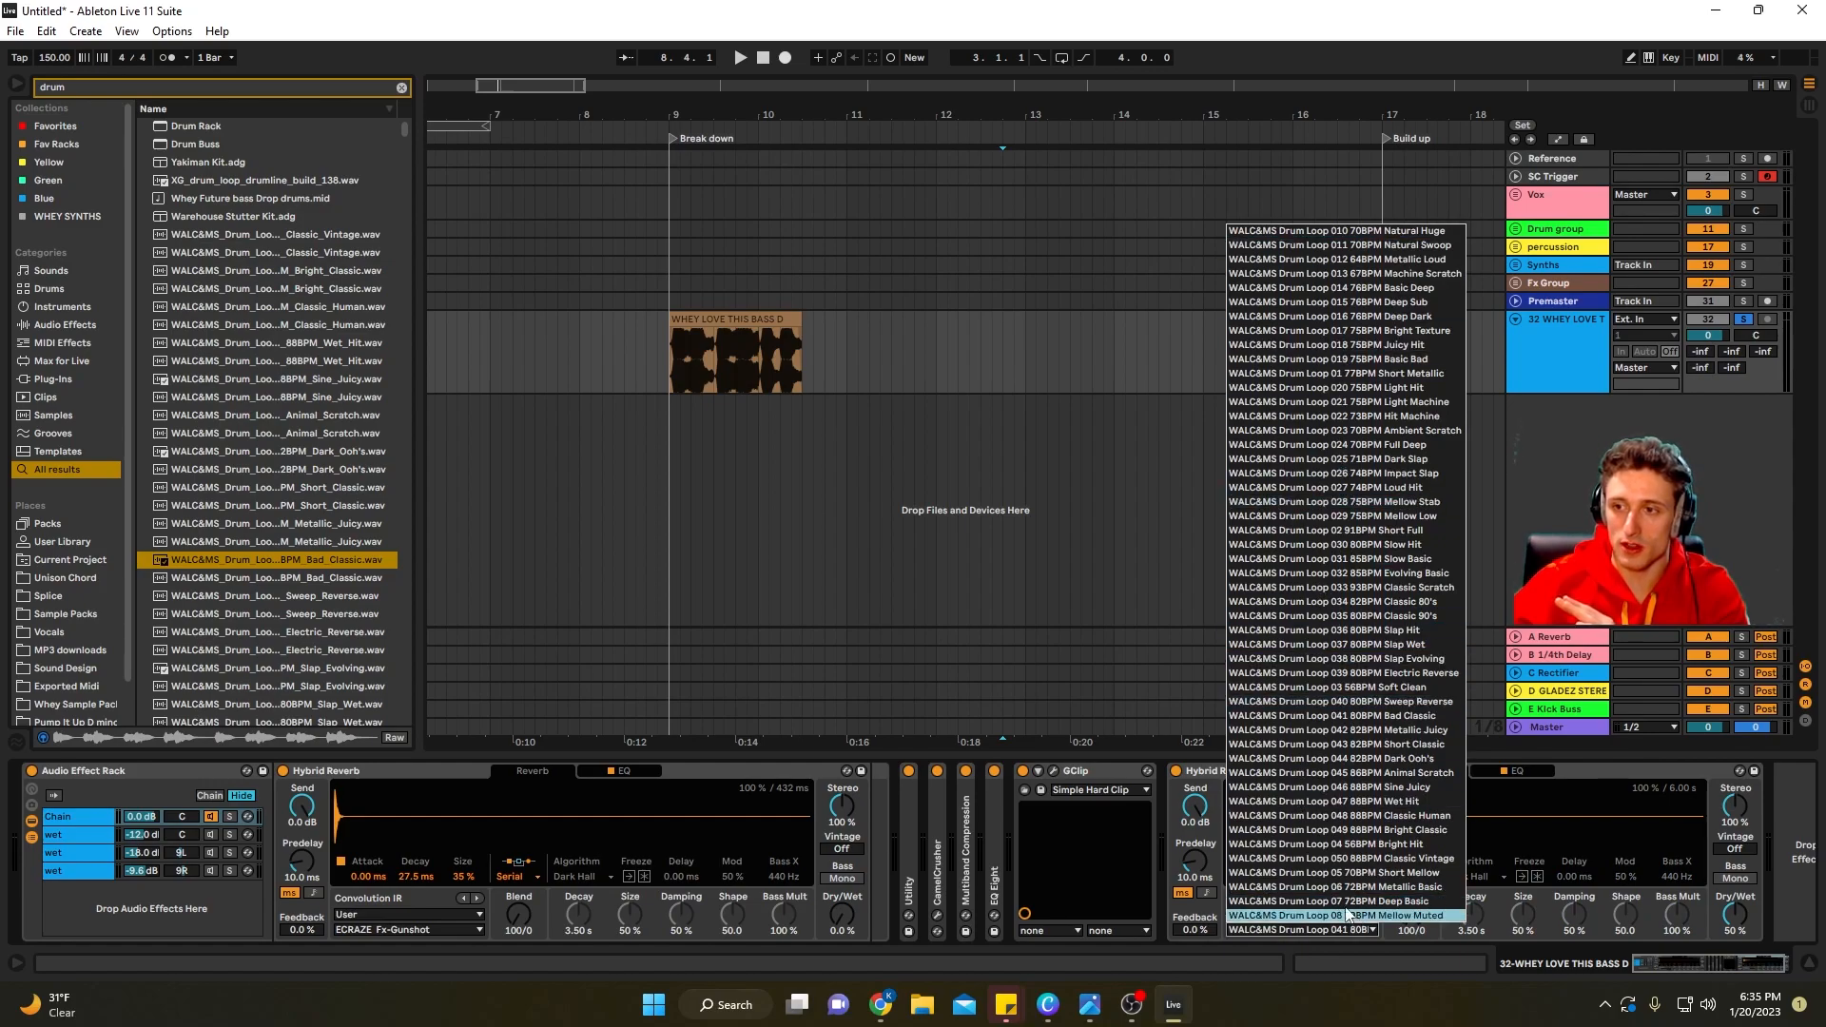
left_click(1299, 929)
left_click(1299, 914)
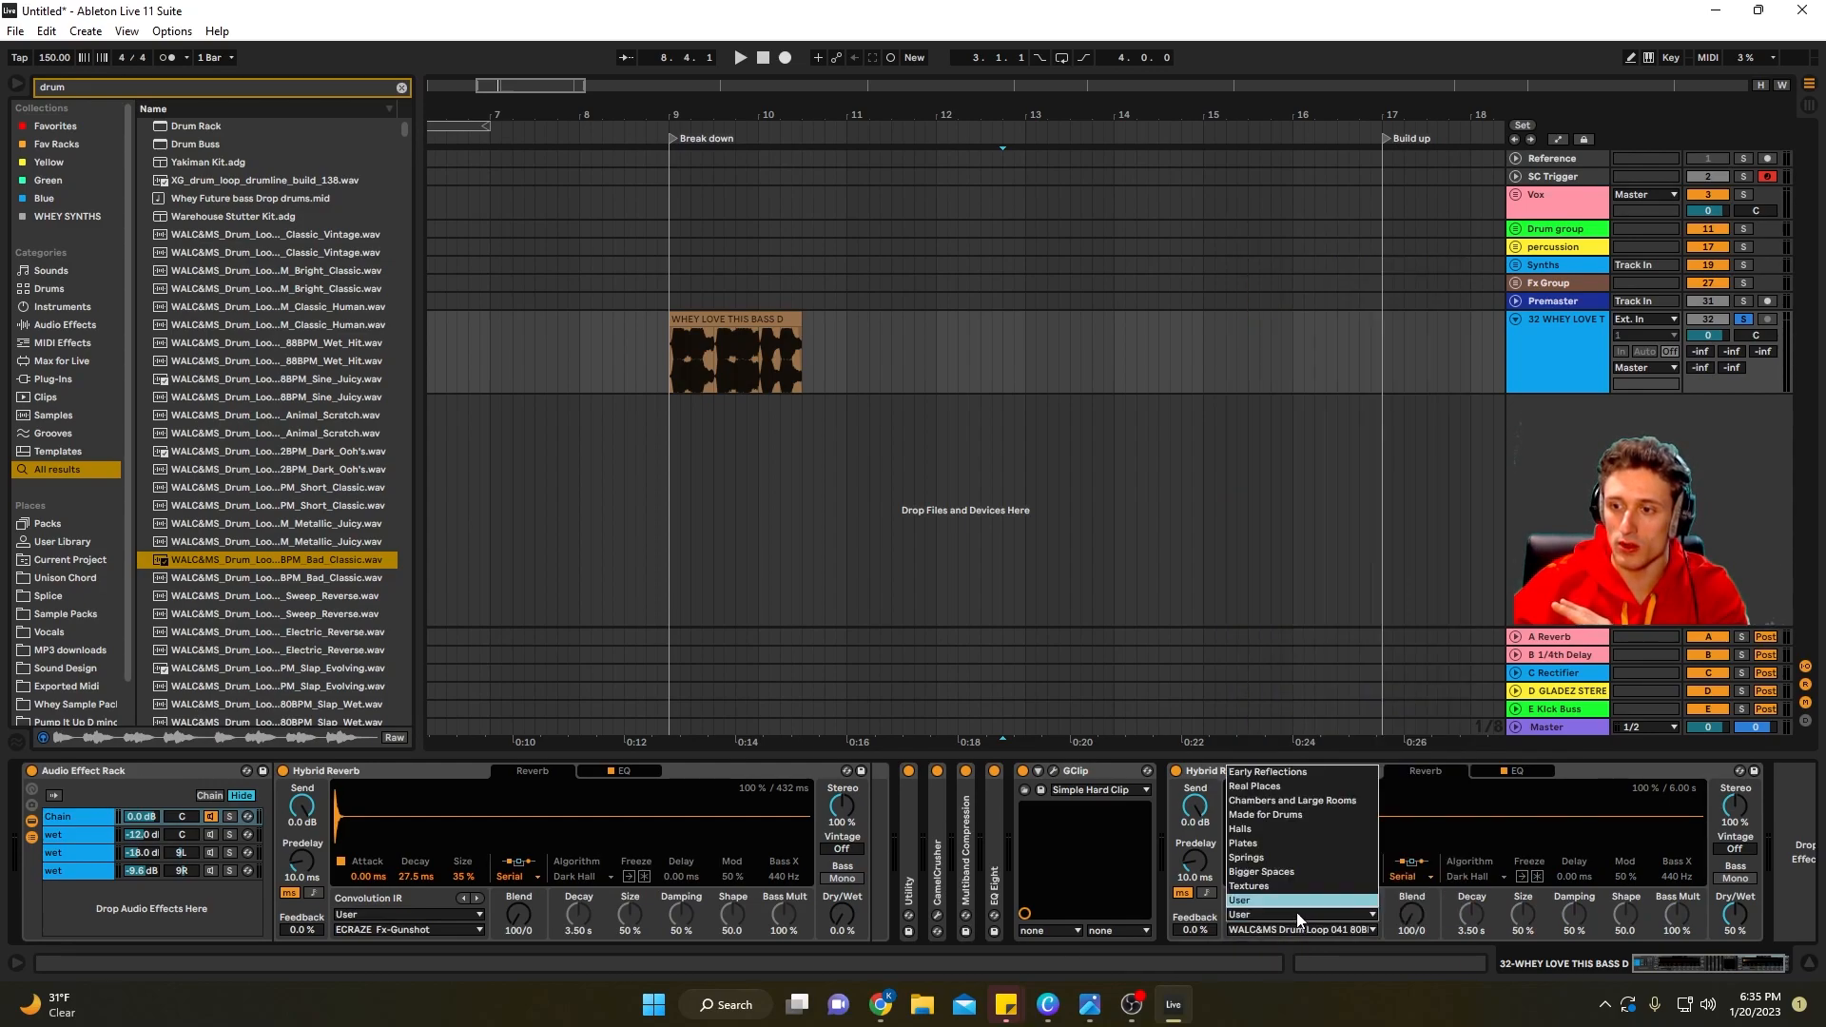
left_click(1285, 907)
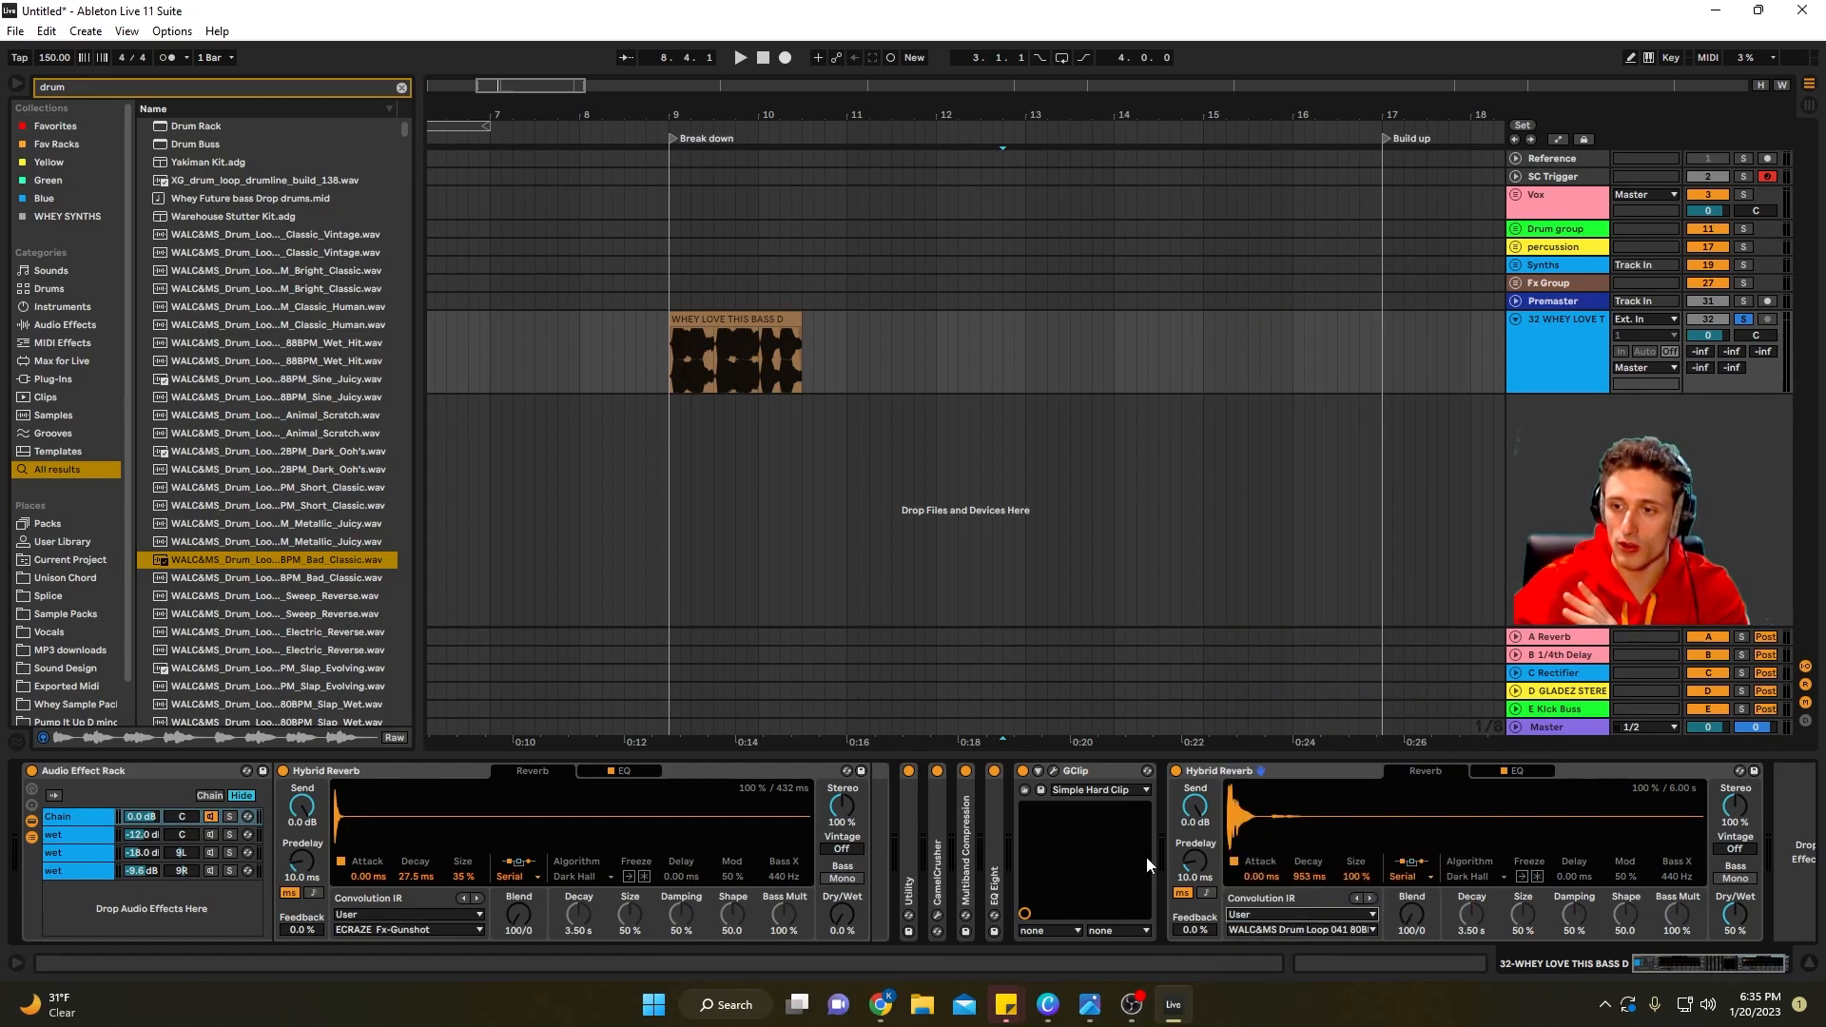
In the new Hybrid Reverb's EQ, set the low-cut band to about 95 Hz with a 24 dB slope
left_click(1519, 768)
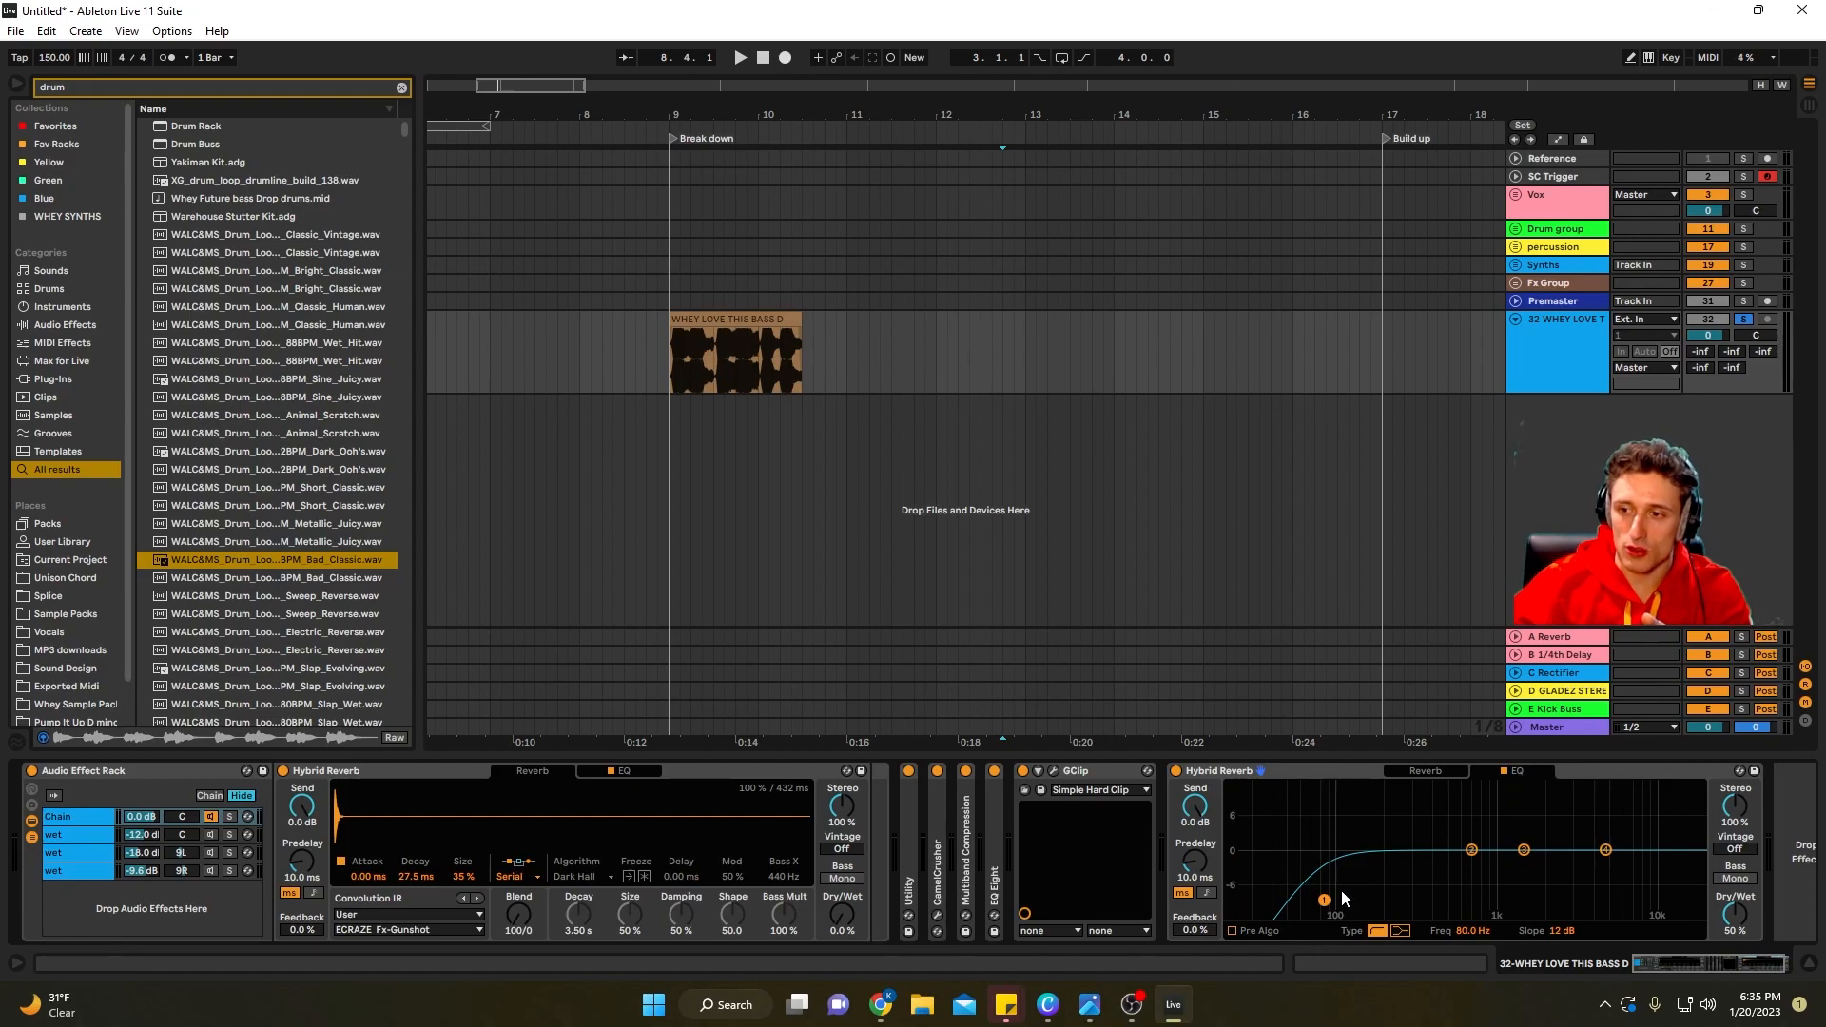
mouse_move(1322, 899)
left_mouse_down()
mouse_move(1459, 885)
mouse_move(1335, 871)
left_mouse_up()
Add the stock Reverb after the new Hybrid Reverb and move its input filter to about 5.89 kHz
key("ctrl+f")
type("rever")
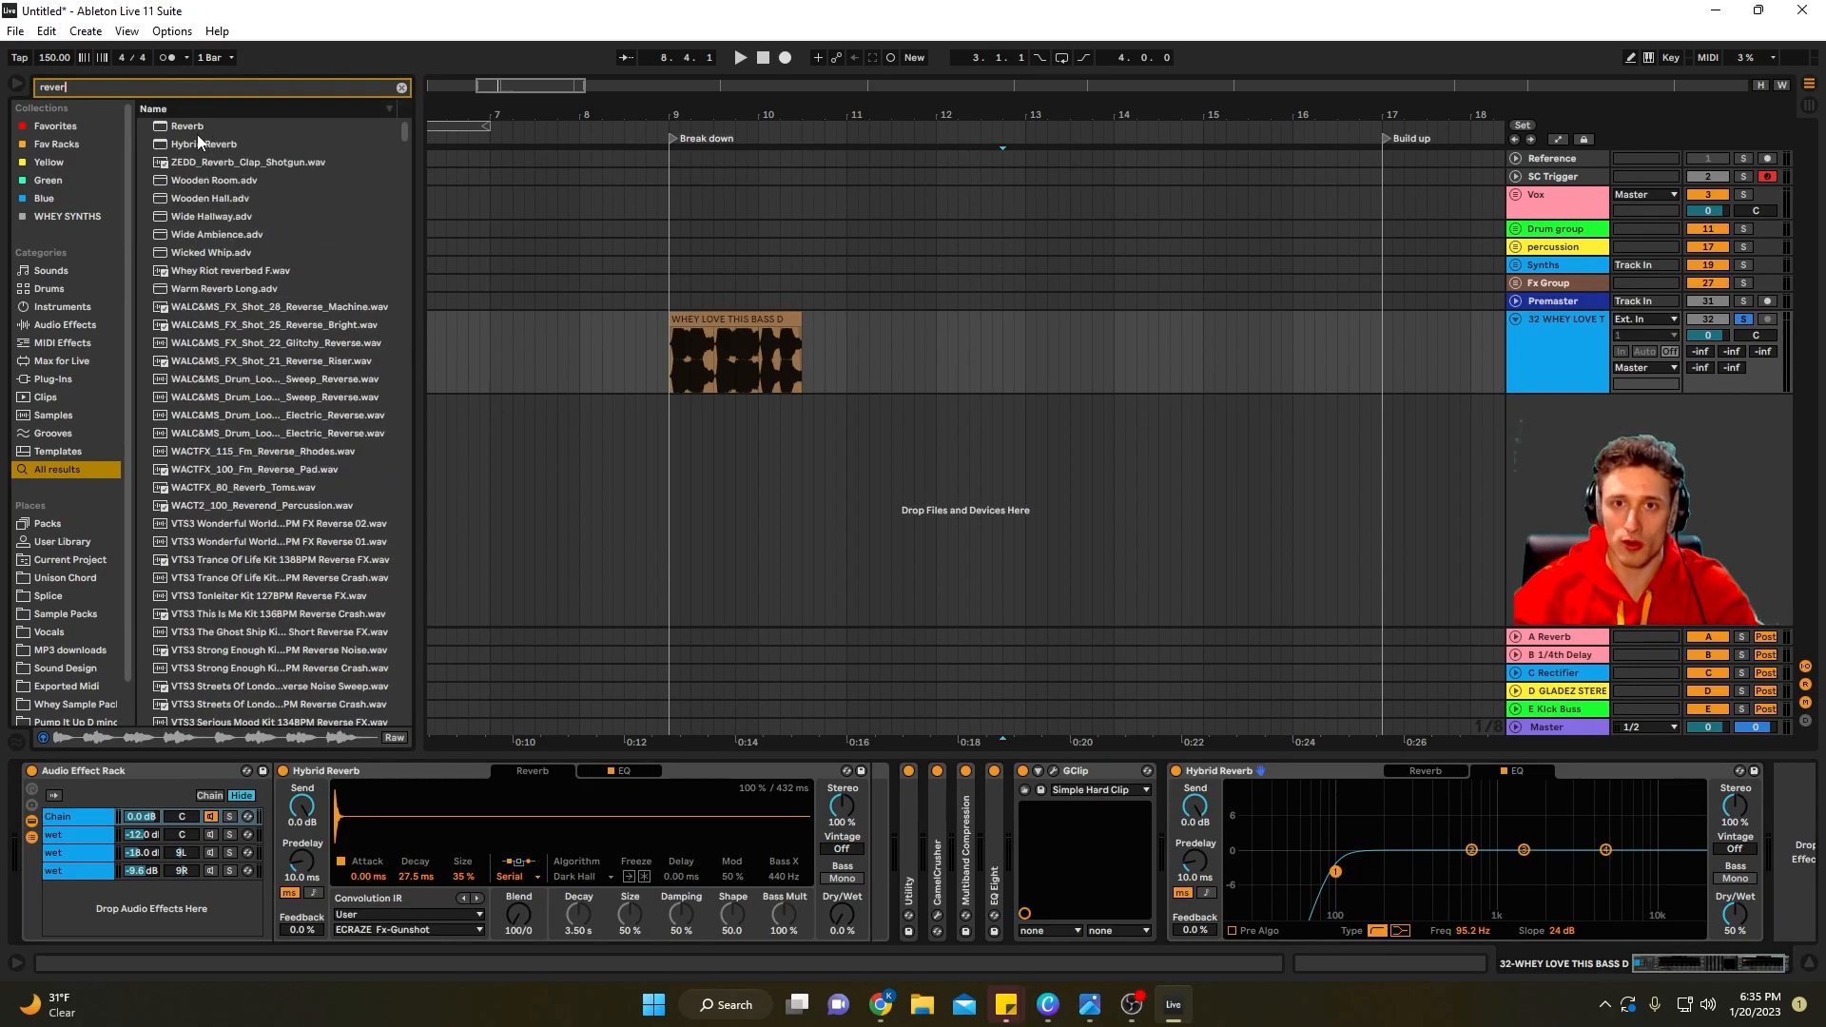
double_click(196, 128)
left_click(1369, 833)
left_click_drag(1381, 842, 1392, 822)
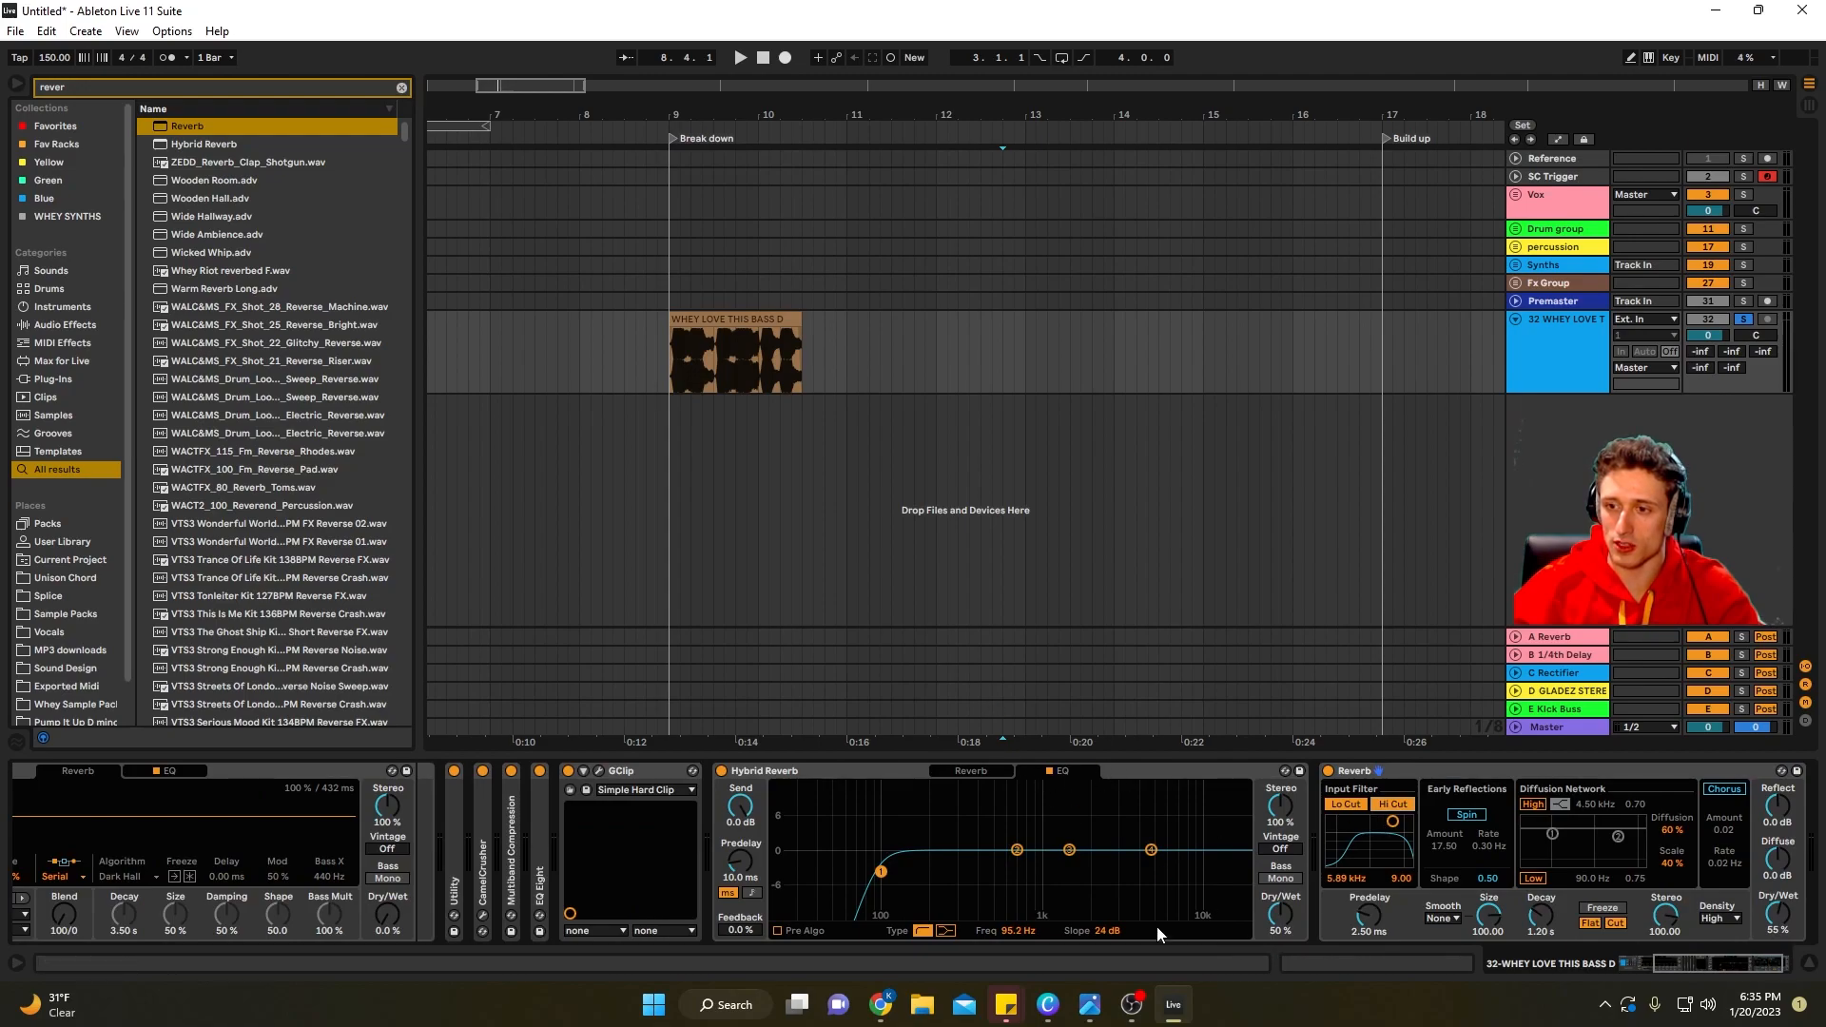
Delete the Reverb and the Hybrid Reverb that follow GClip in the device chain
left_click(1413, 773)
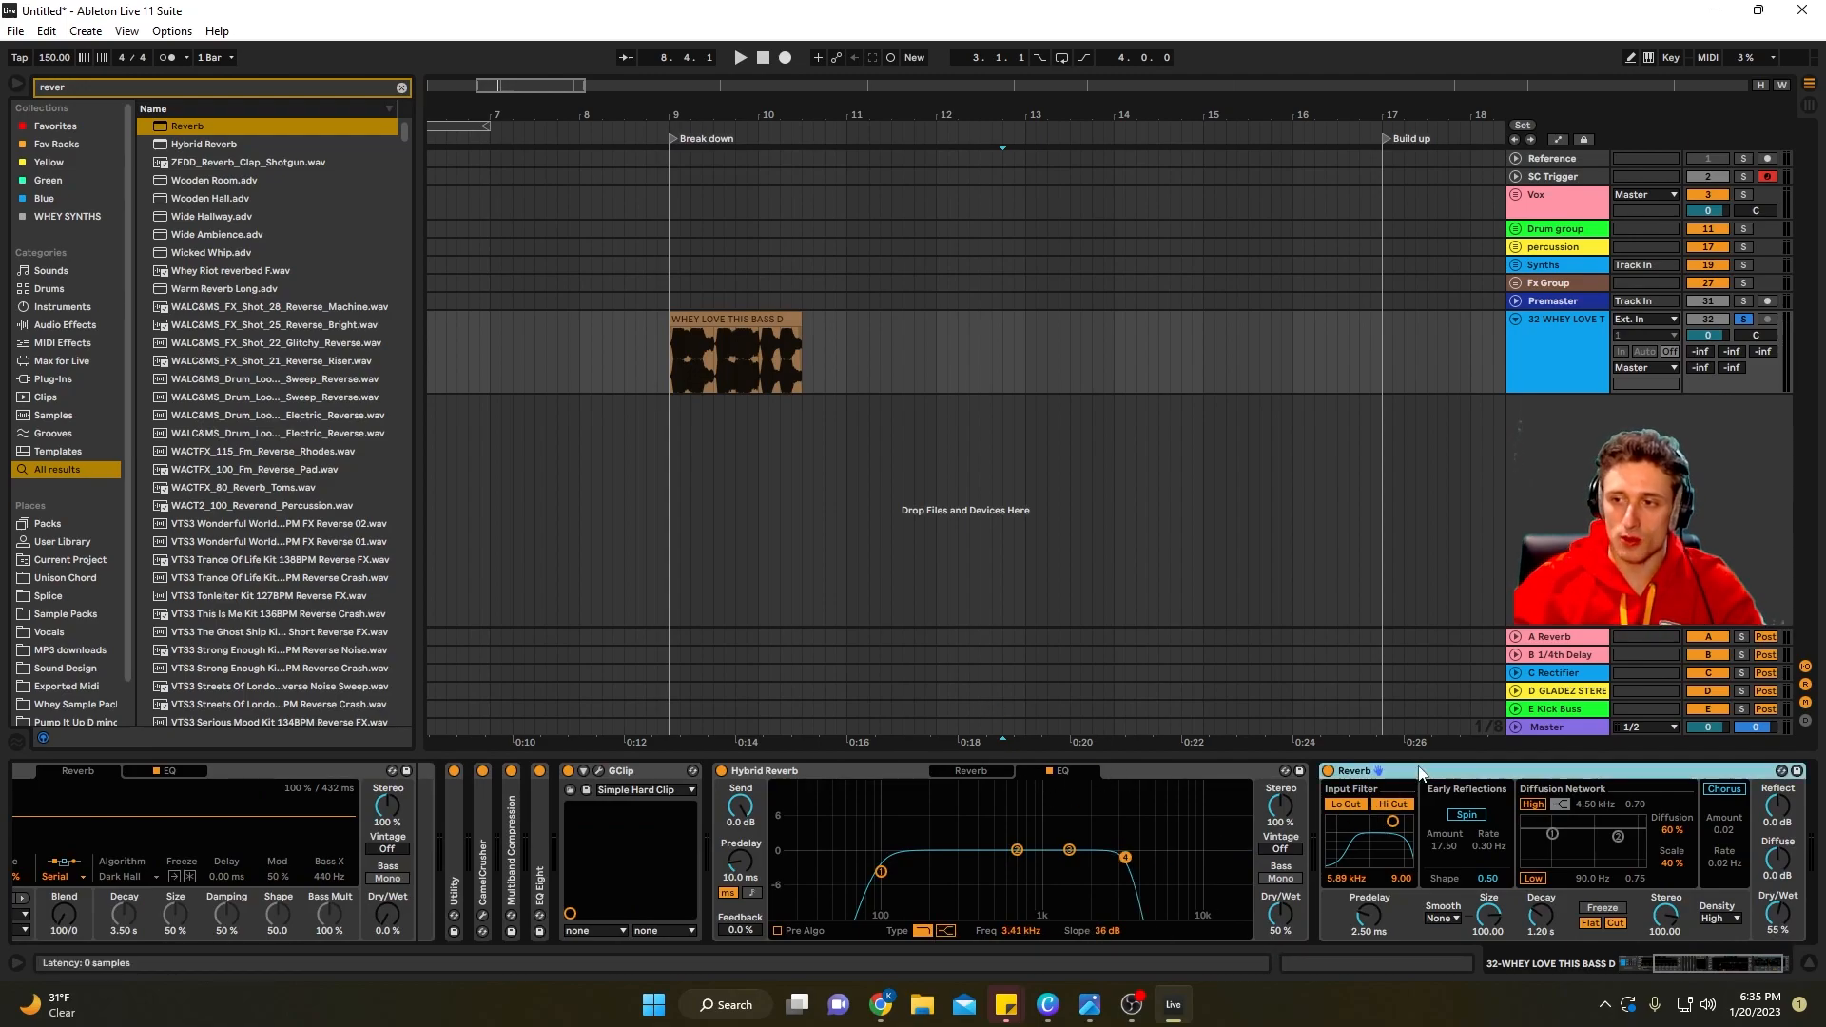
left_click(1186, 774)
key("Delete")
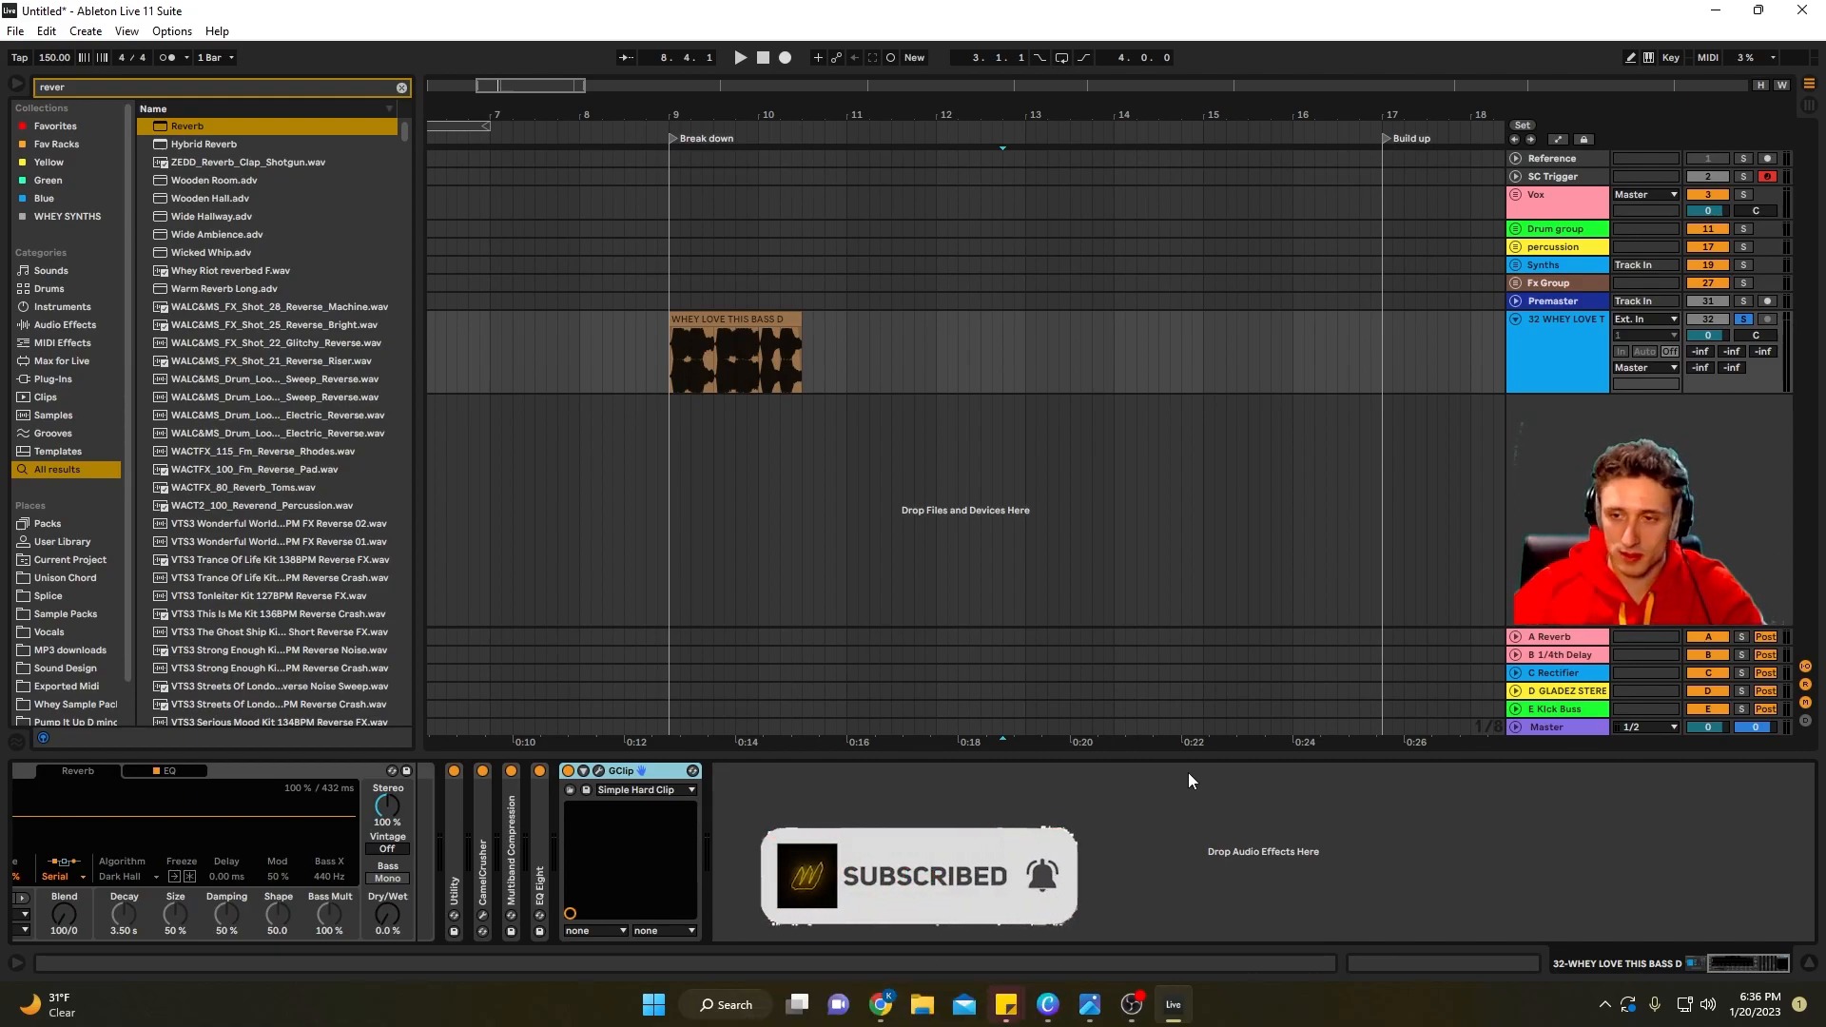
Play the WHEY LOVE THIS BASS D clip from the Break down marker at bar 9 with the effects bypassed
scroll(1035, 879, "left", 5)
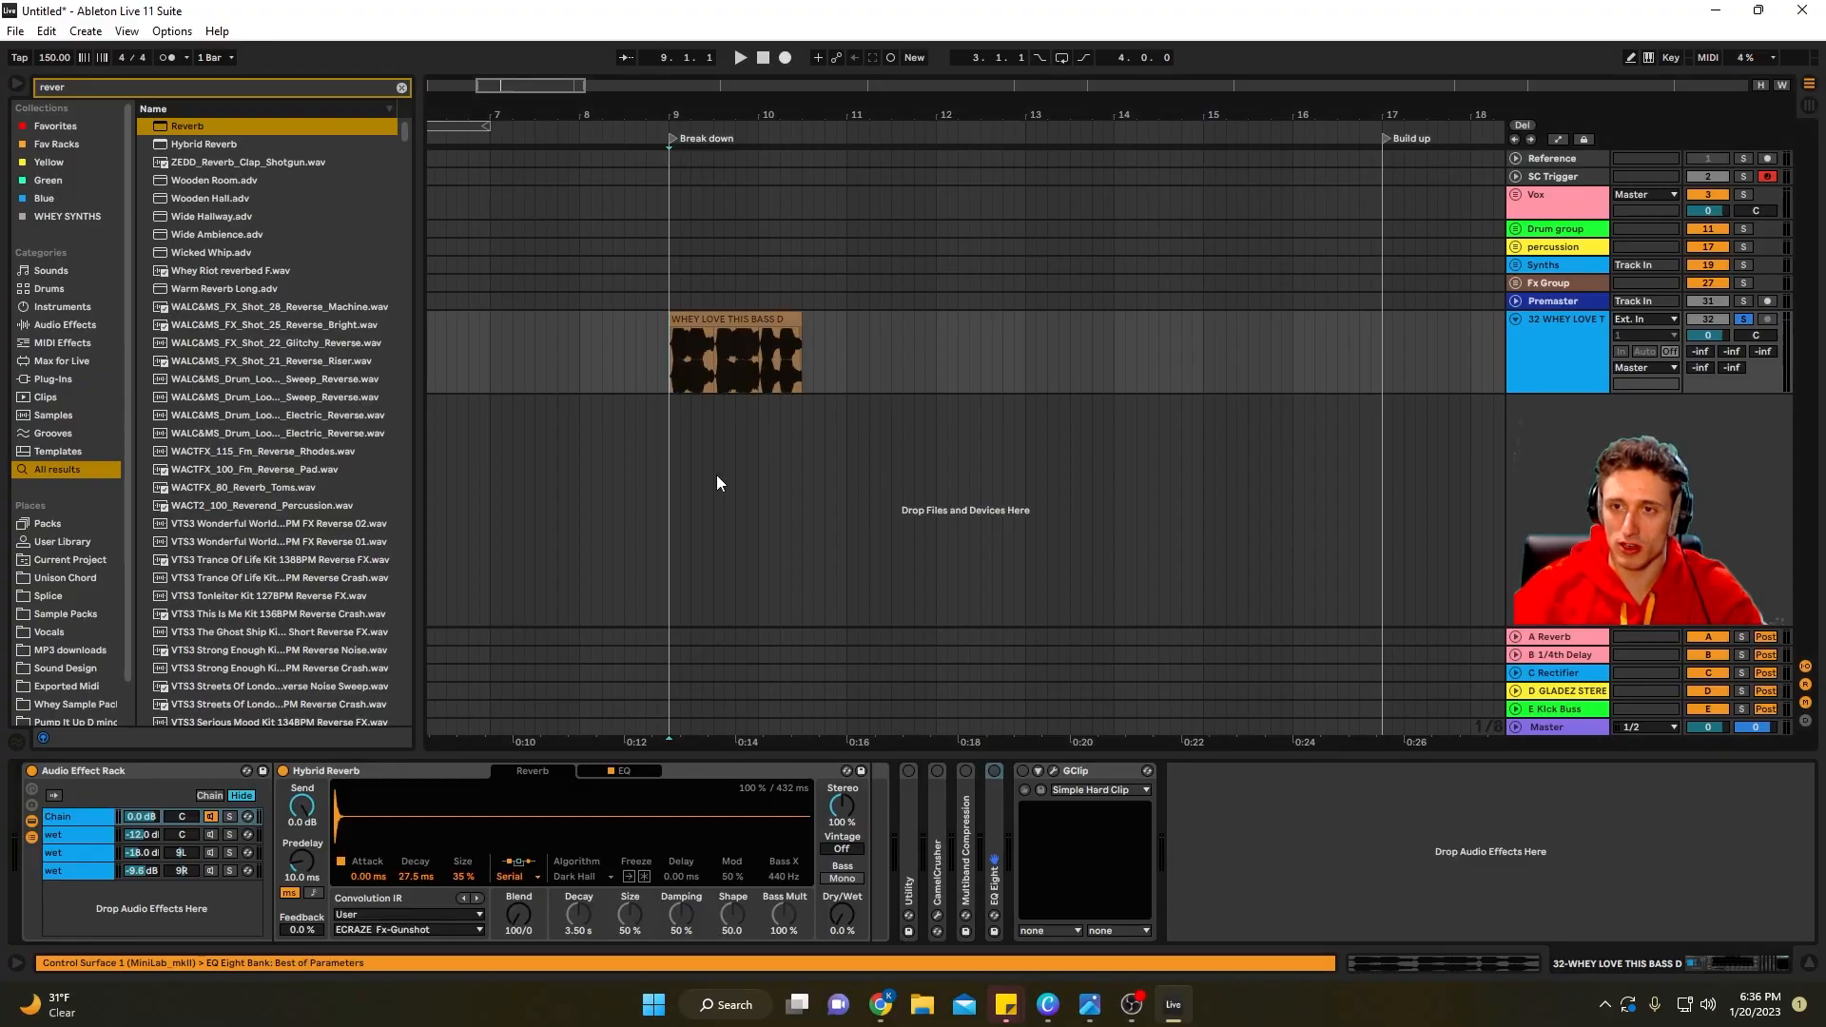
key("space")
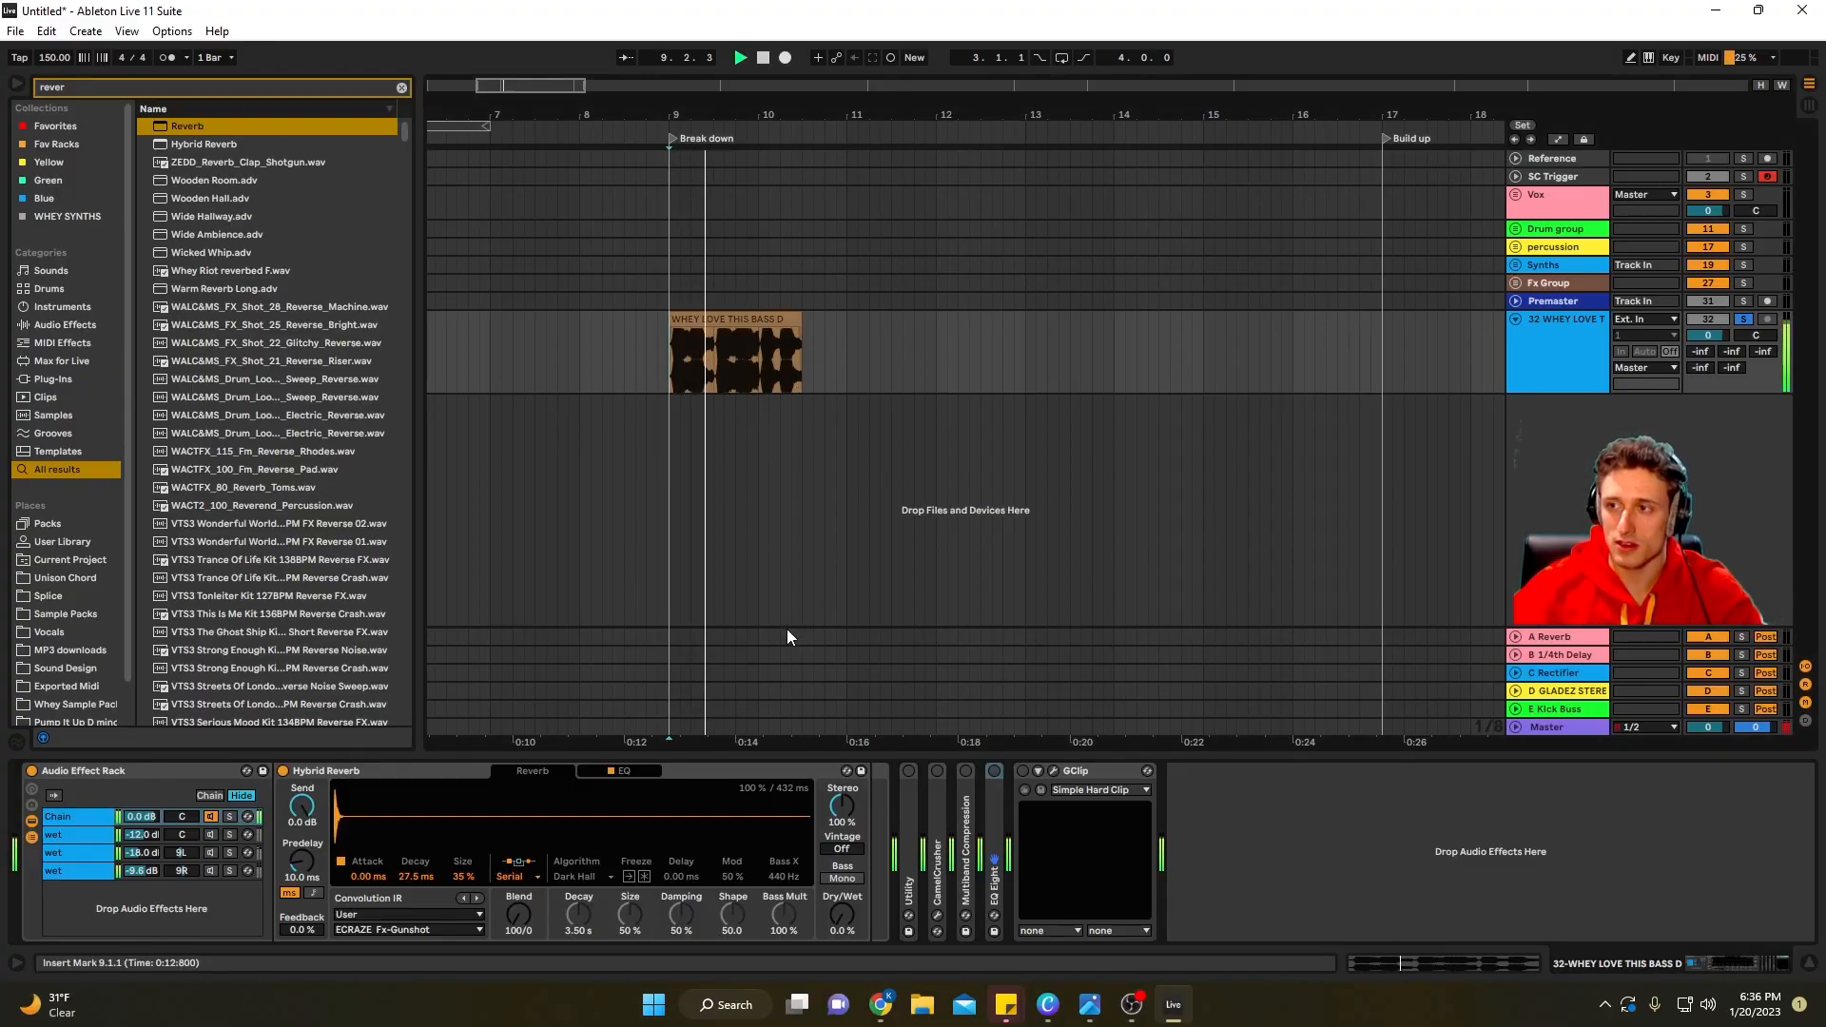
key("space")
Turn Utility, CamelCrusher, Multiband Compression and EQ Eight back on and audition the bass clip
left_click(909, 771)
left_click(938, 771)
left_click(965, 771)
left_click(994, 771)
key("space")
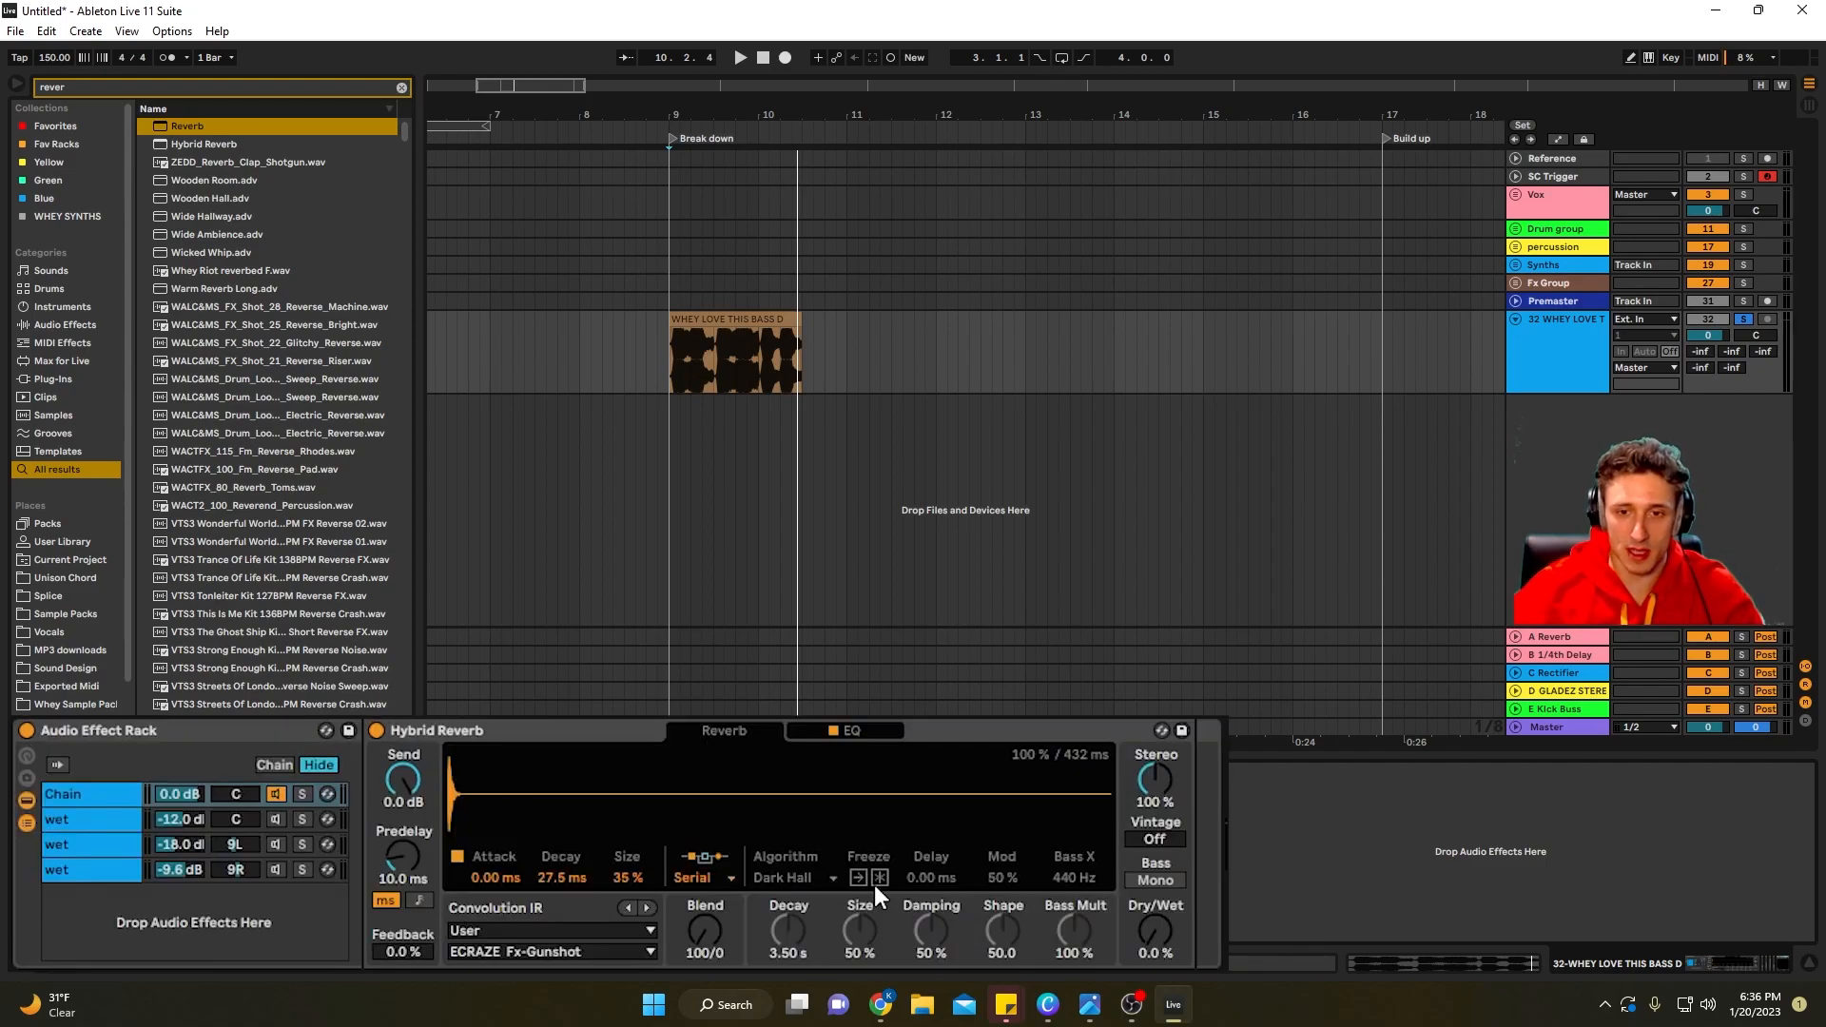
During playback, solo the dry chain and each of the three wet chains of the Audio Effect Rack in turn, ending with no solo
left_click(301, 793)
key("space")
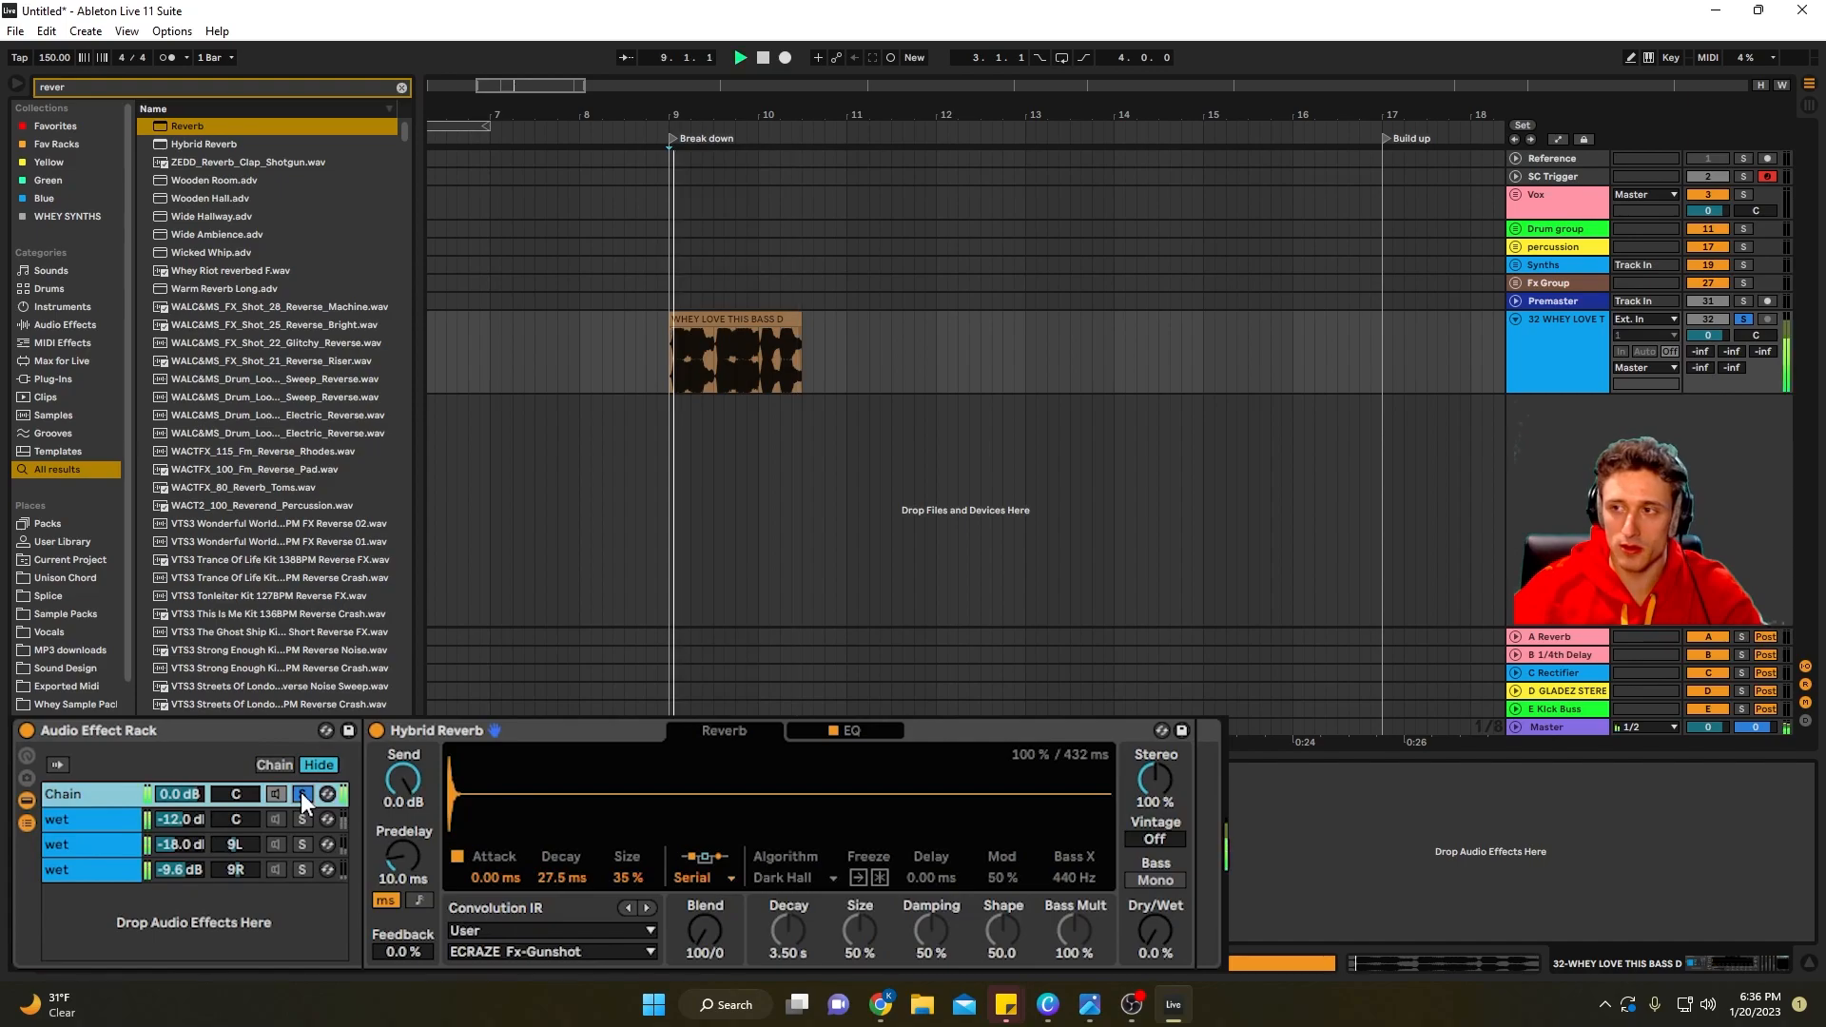
left_click(301, 819)
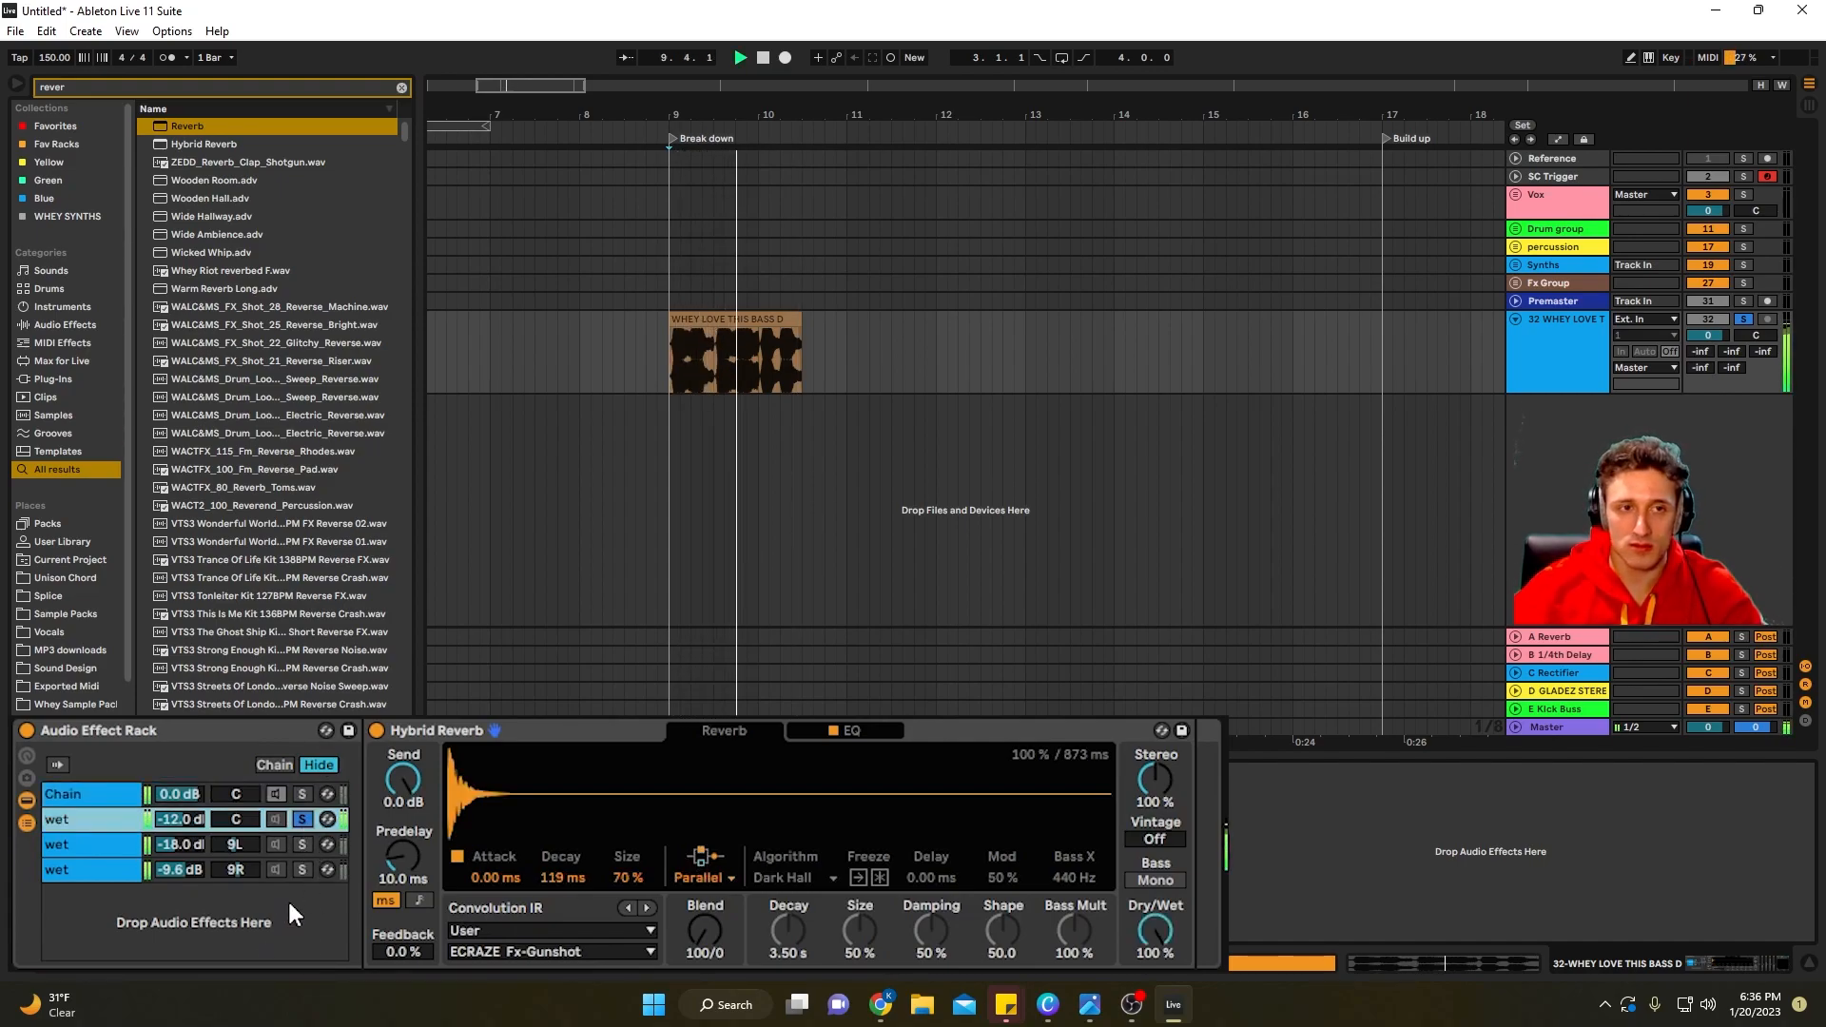
left_click(300, 844)
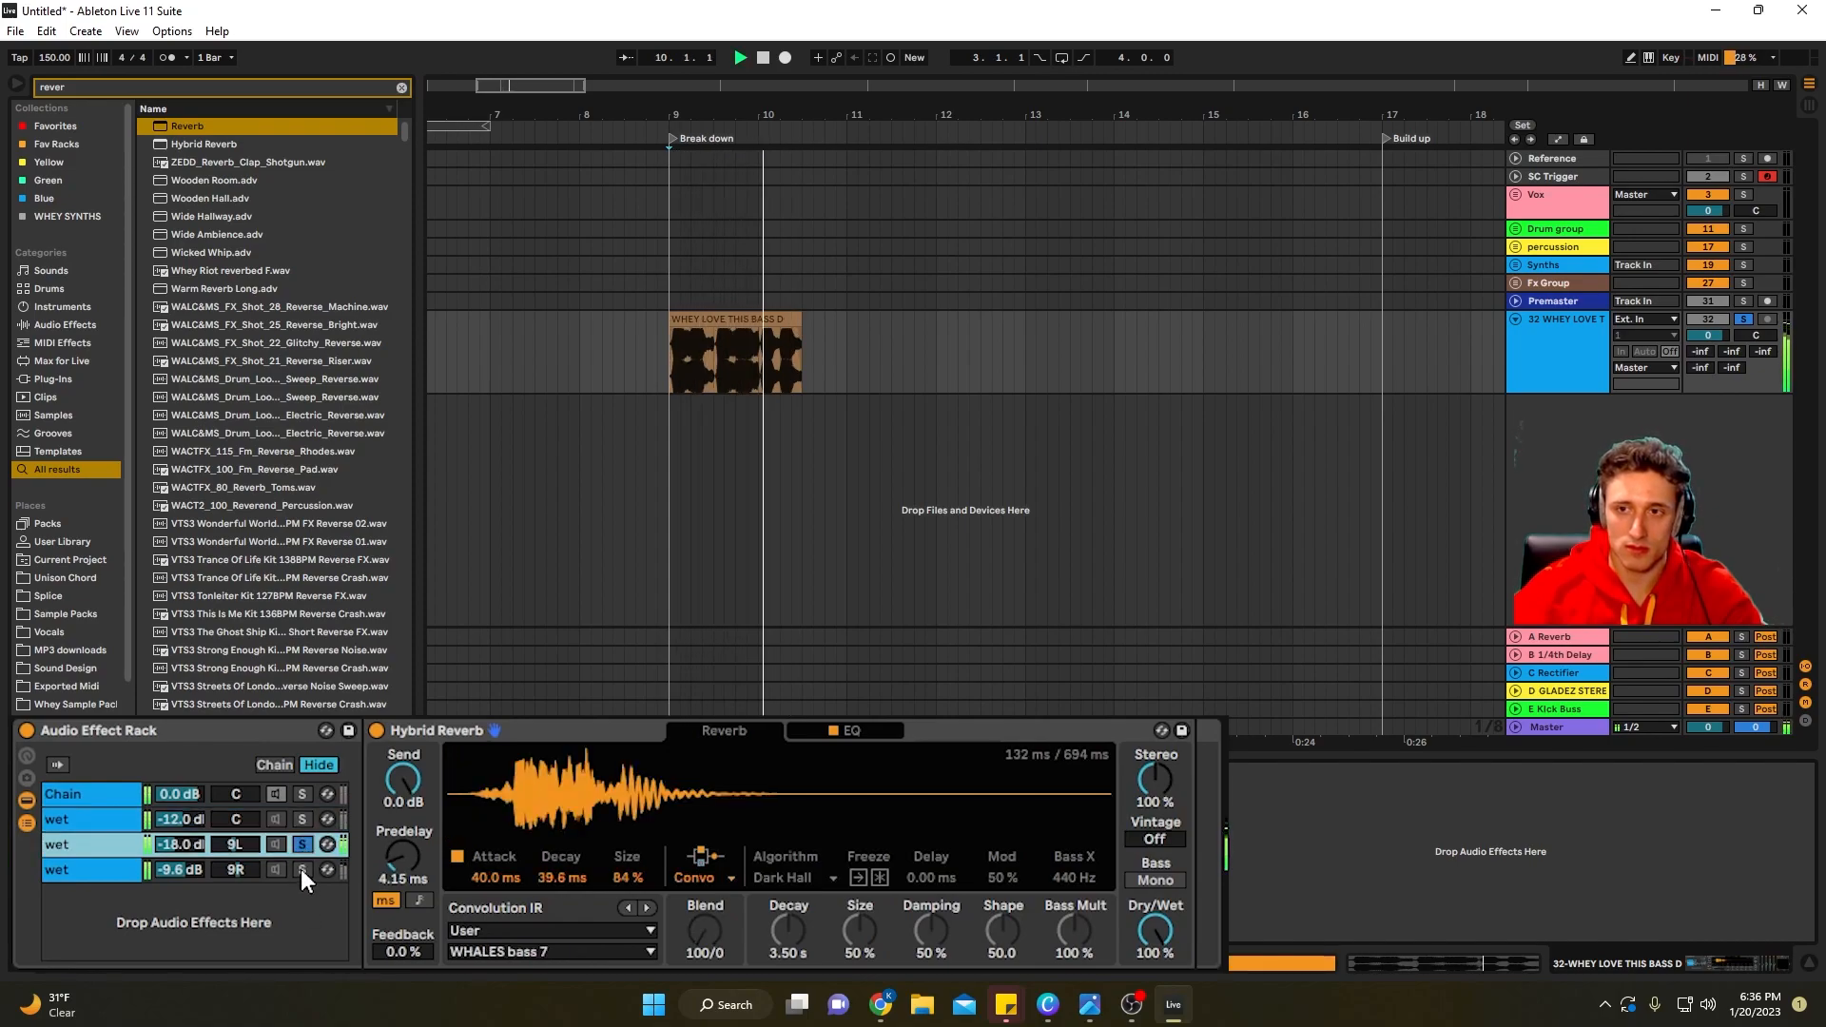
left_click(301, 869)
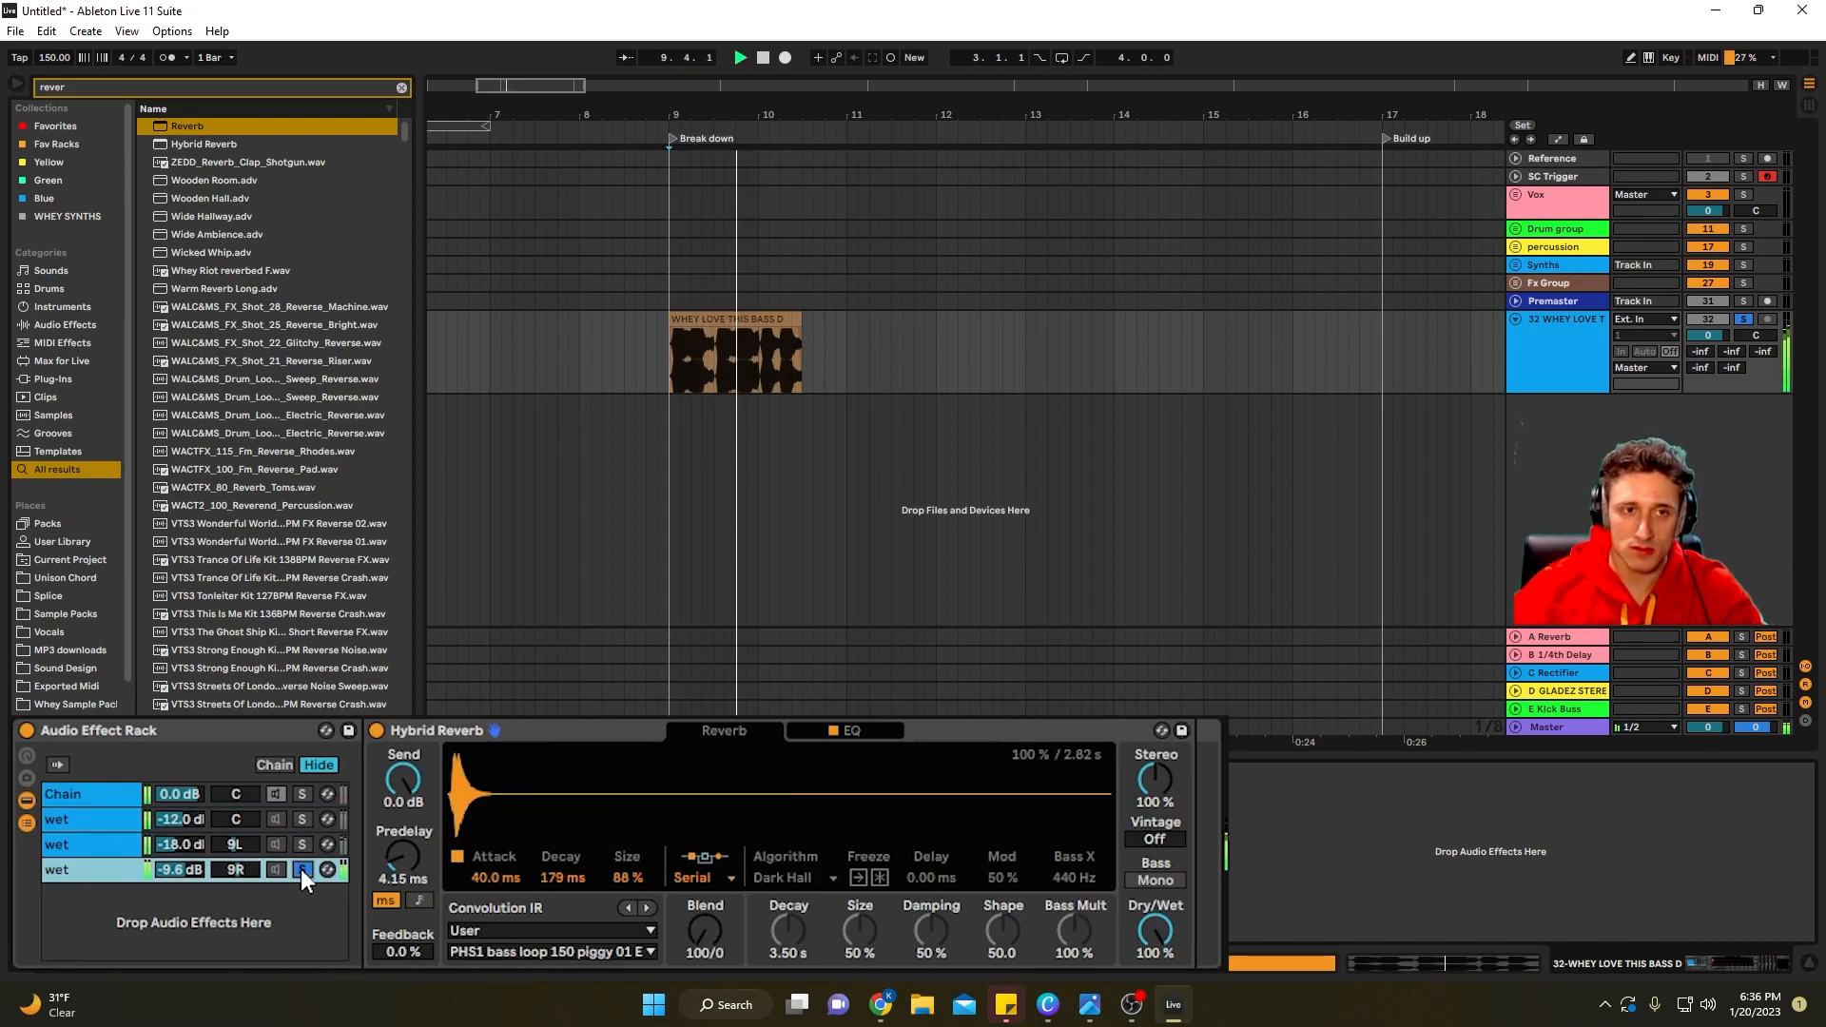
key("space")
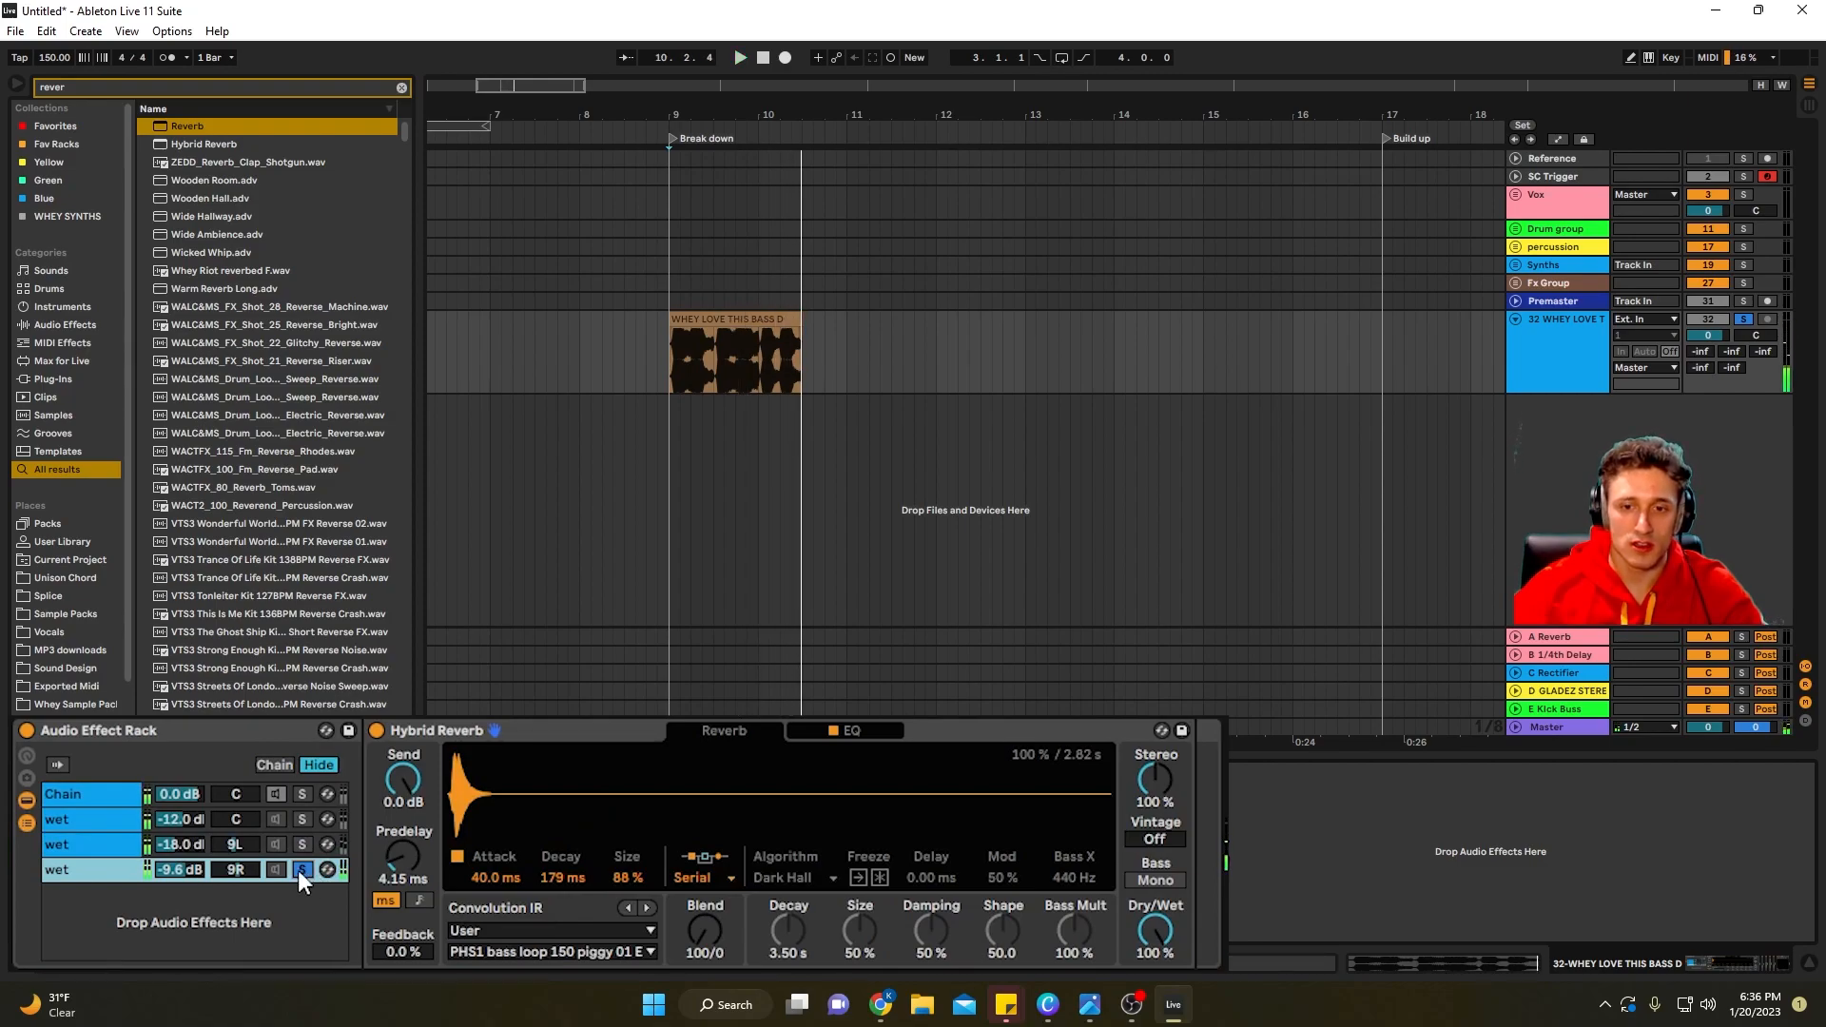
left_click(300, 869)
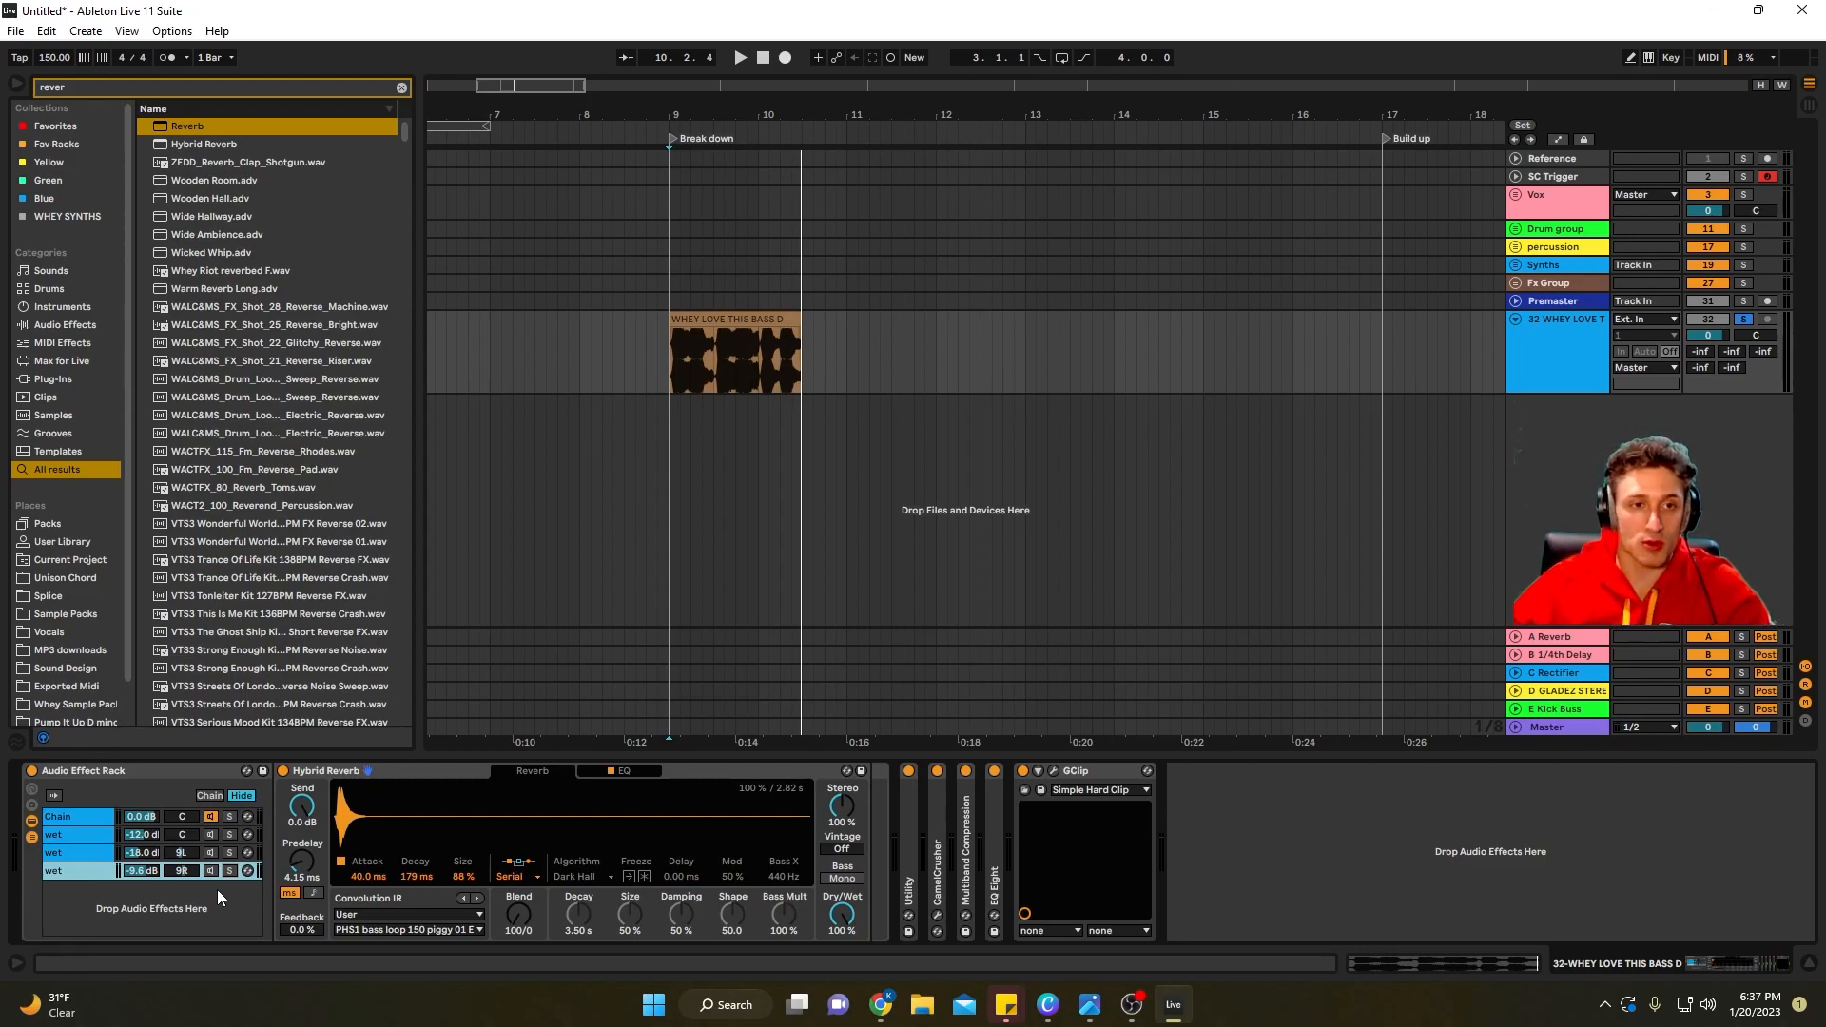
Solo the first wet chain and replace its Hybrid Reverb impulse response with the ECRAZE BassShot FXBassShot sample
left_click(161, 835)
left_click(229, 834)
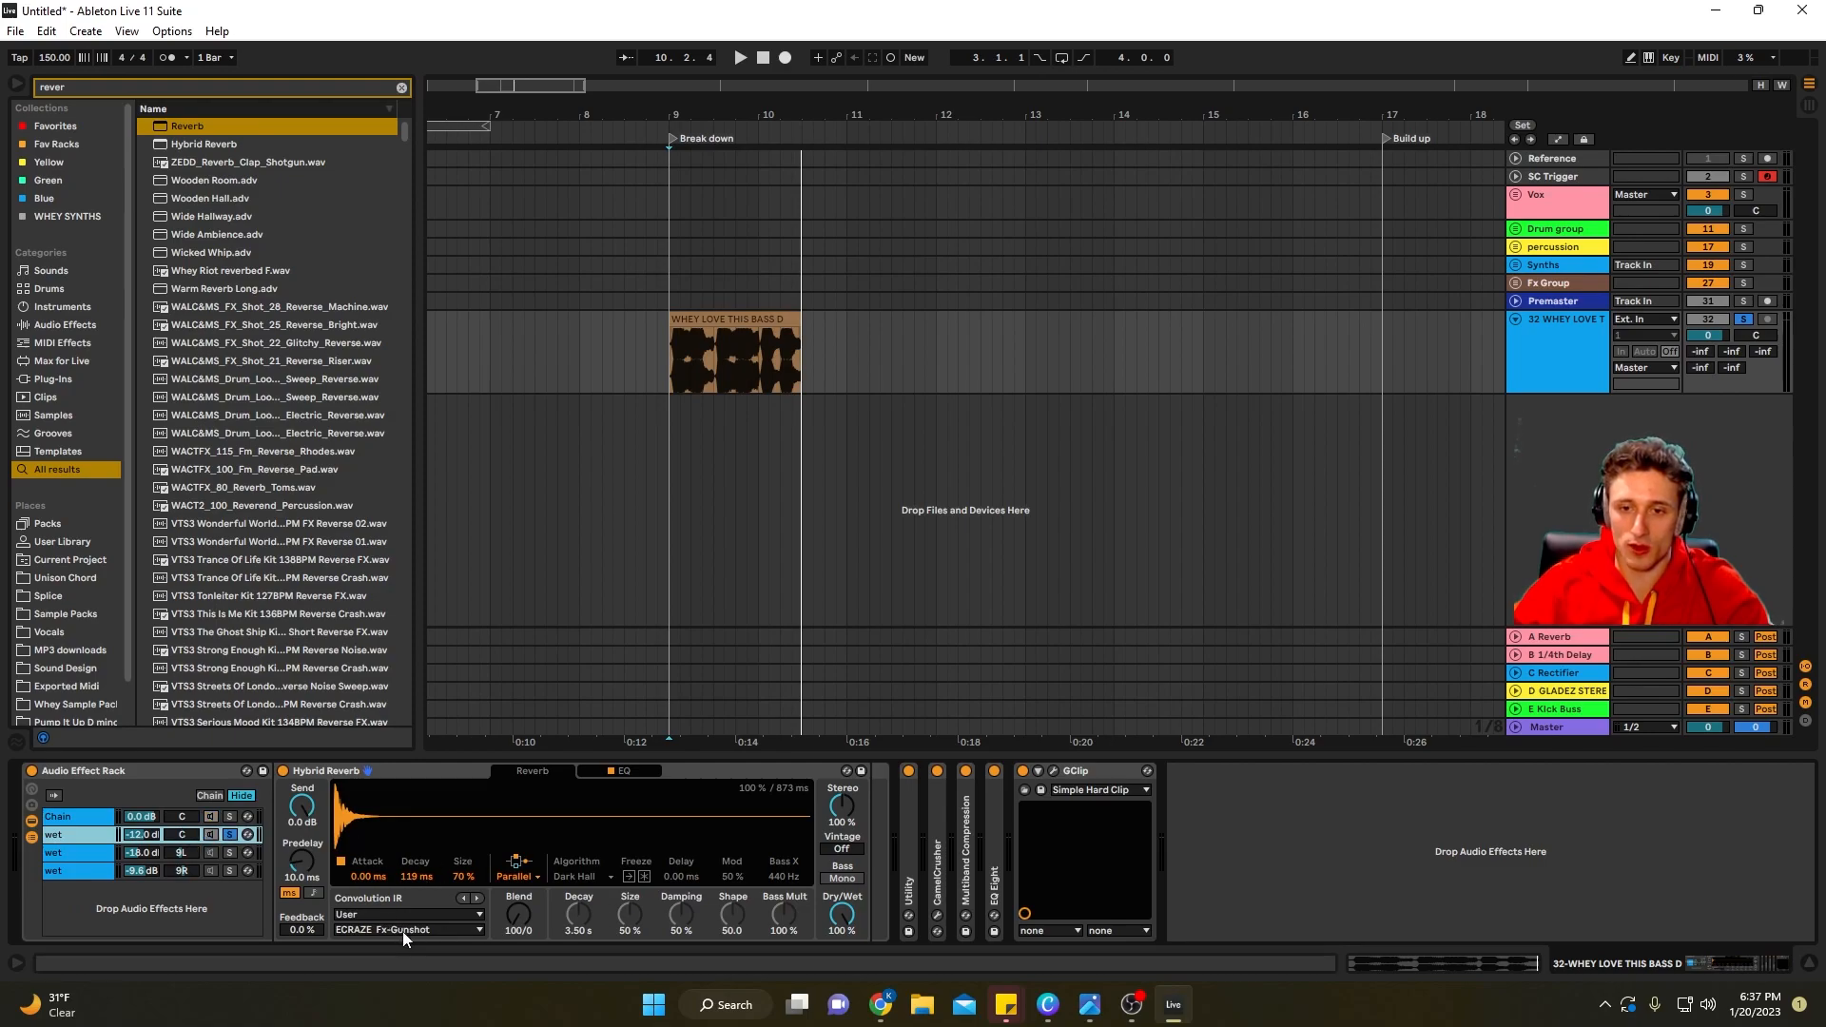
key("ctrl+f")
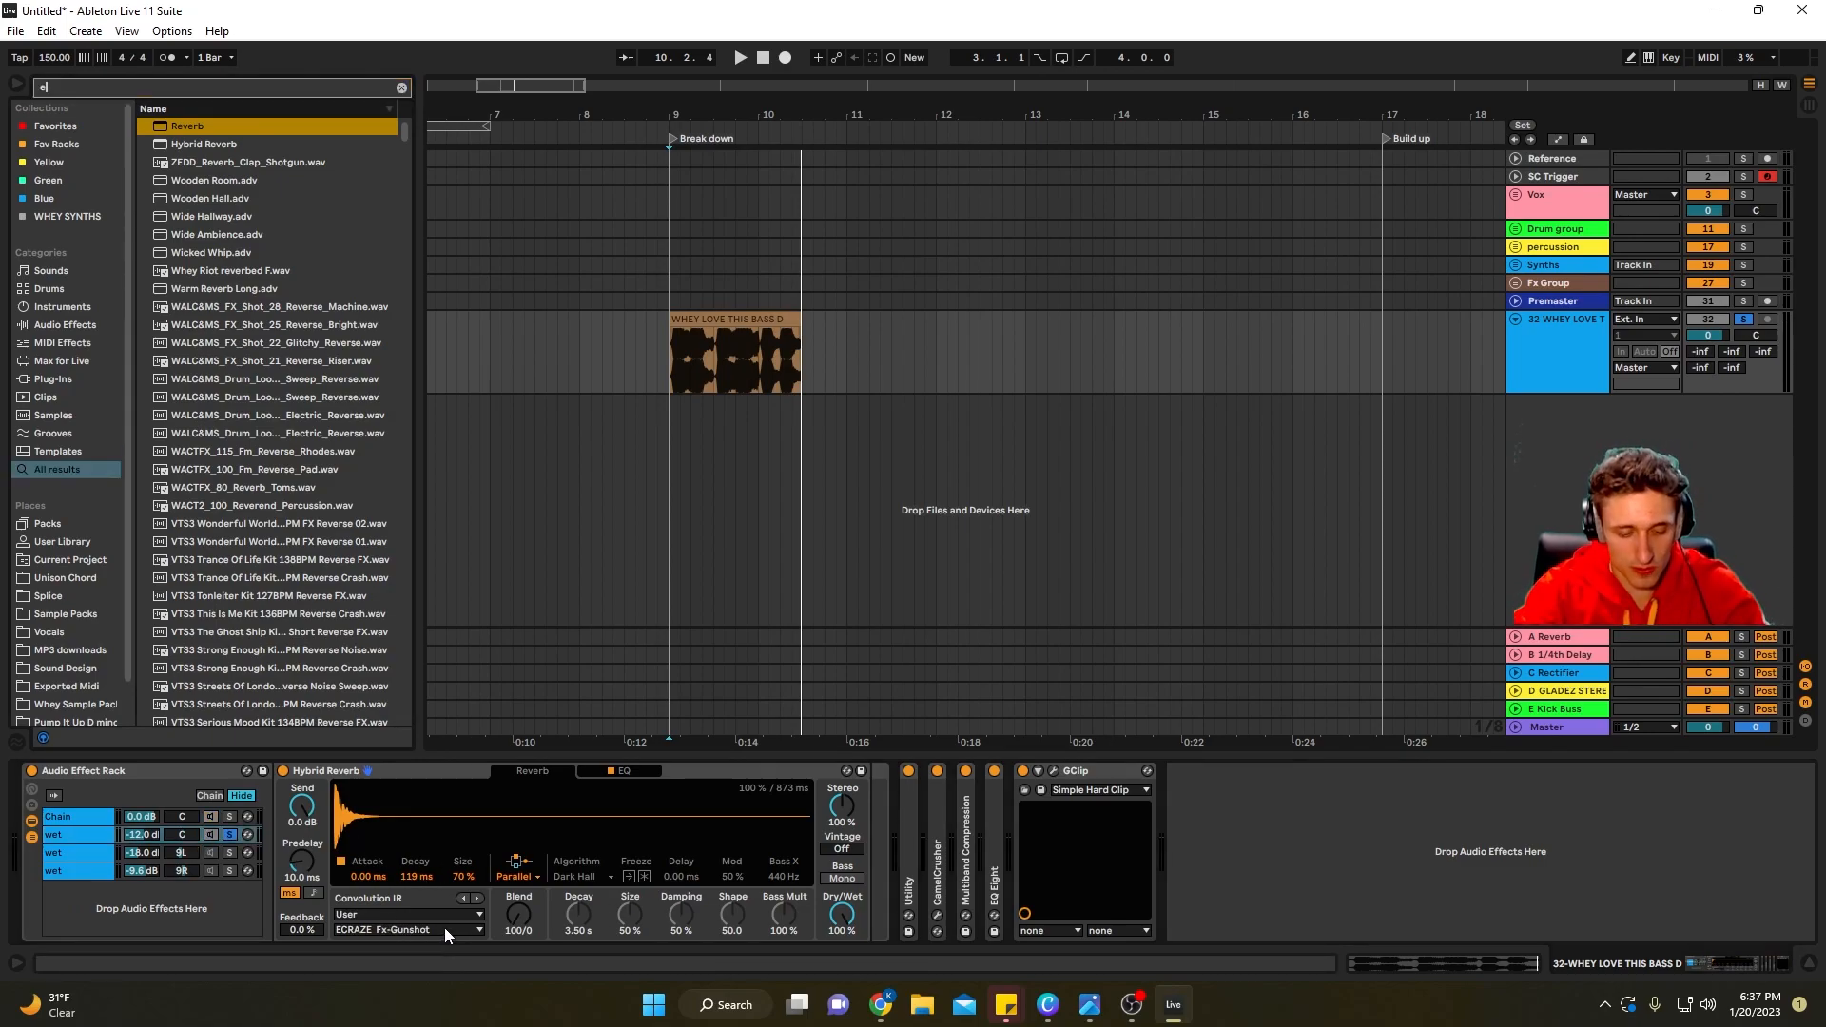
type("ecraze fx")
left_click(224, 291)
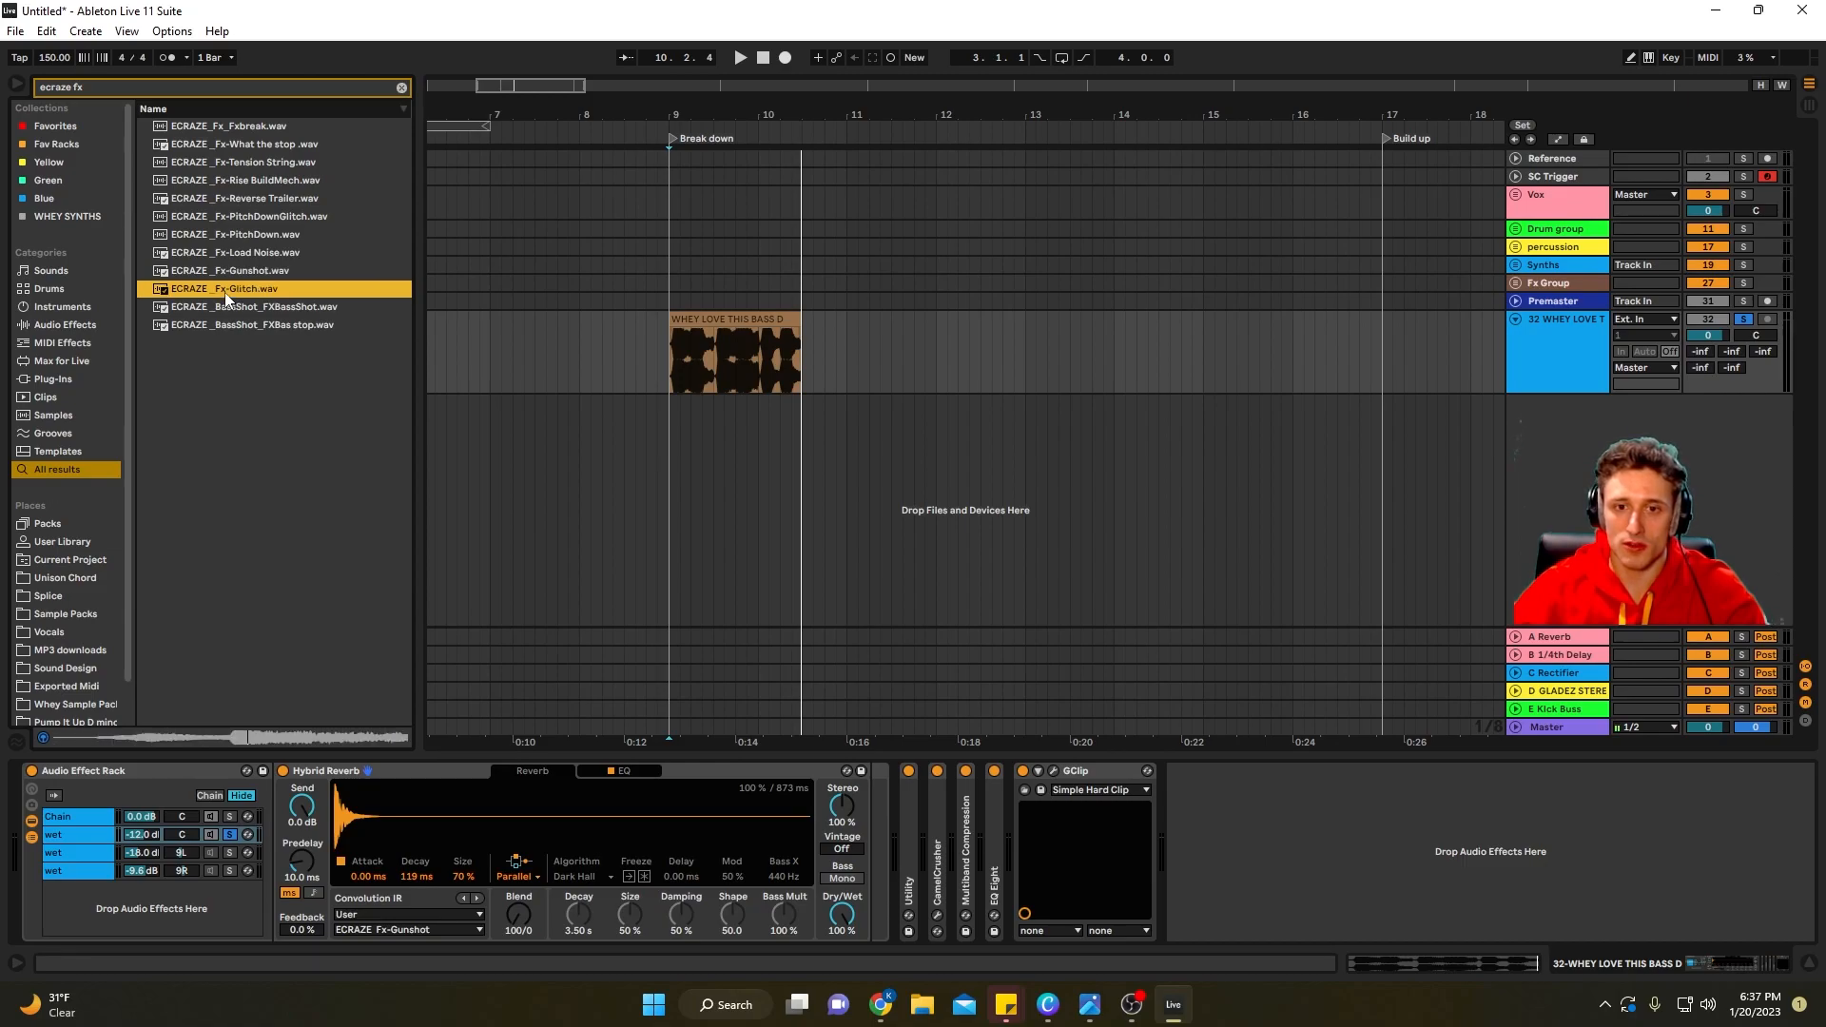
left_click(230, 307)
left_click_drag(235, 309, 305, 339)
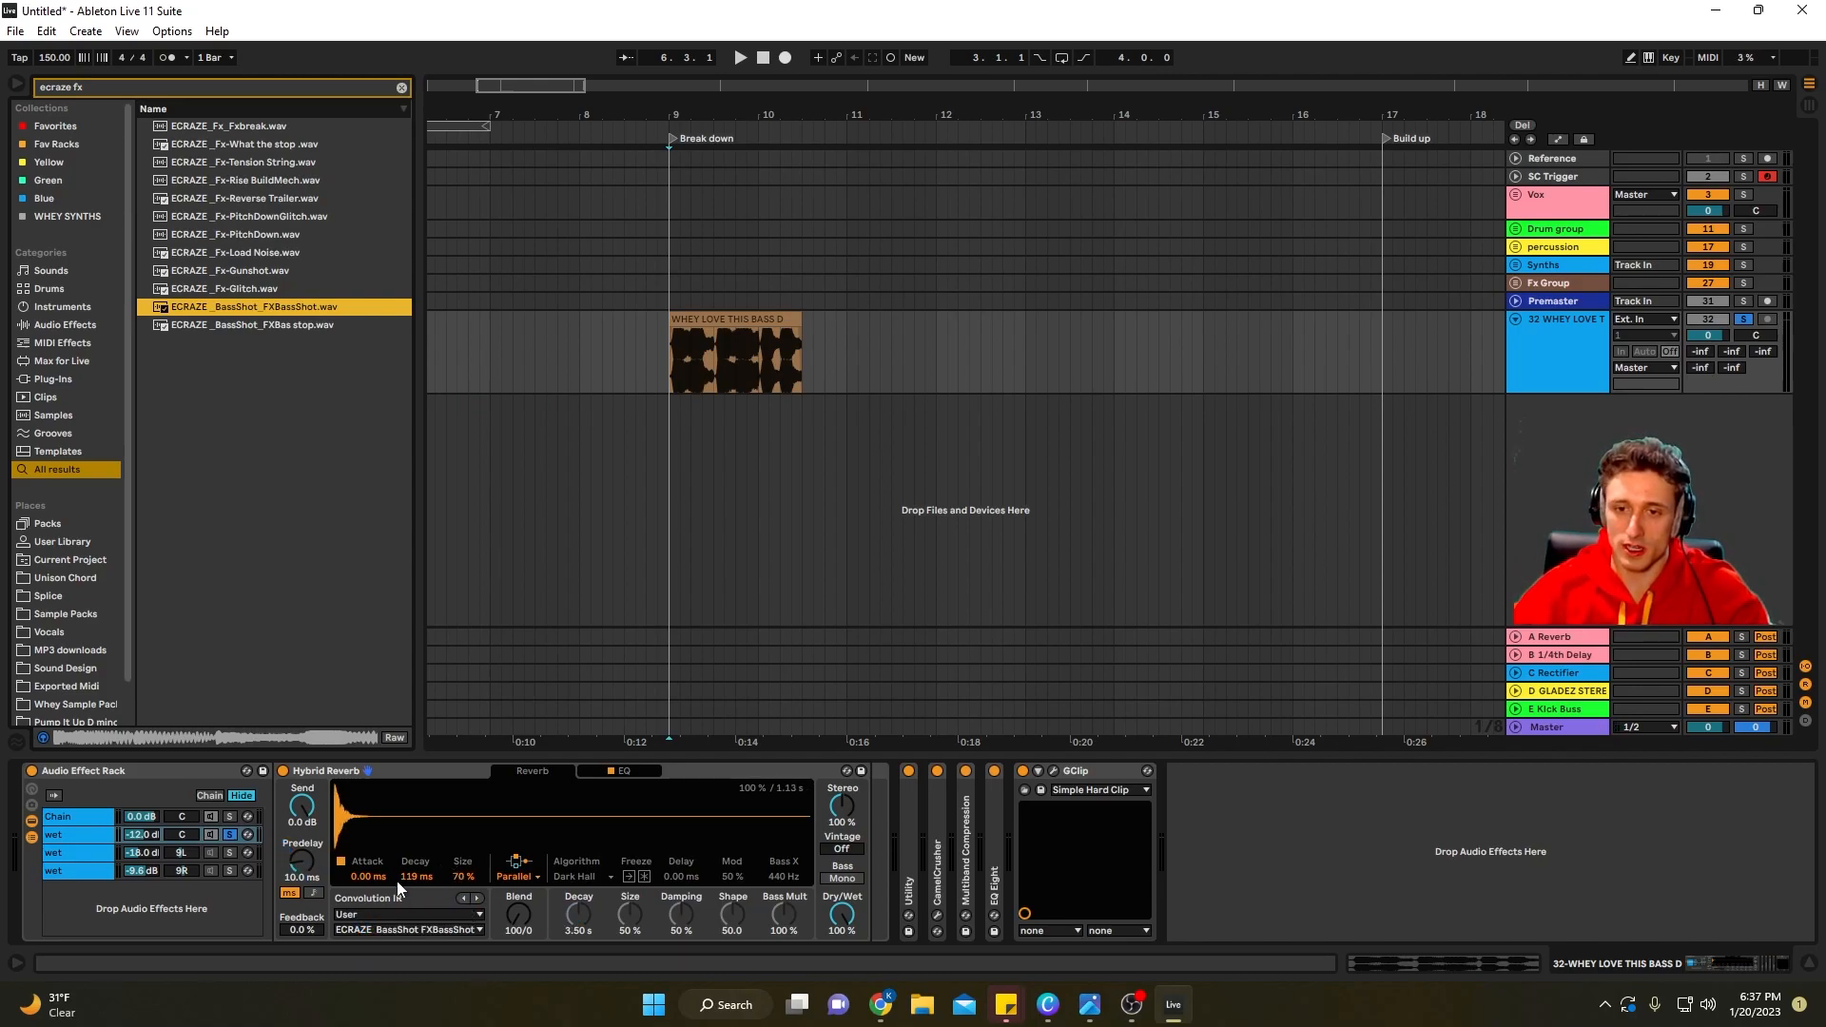
Shorten the first wet chain's Hybrid Reverb impulse response to 107 ms decay and 26% size while auditioning the bass clip
left_click(642, 770)
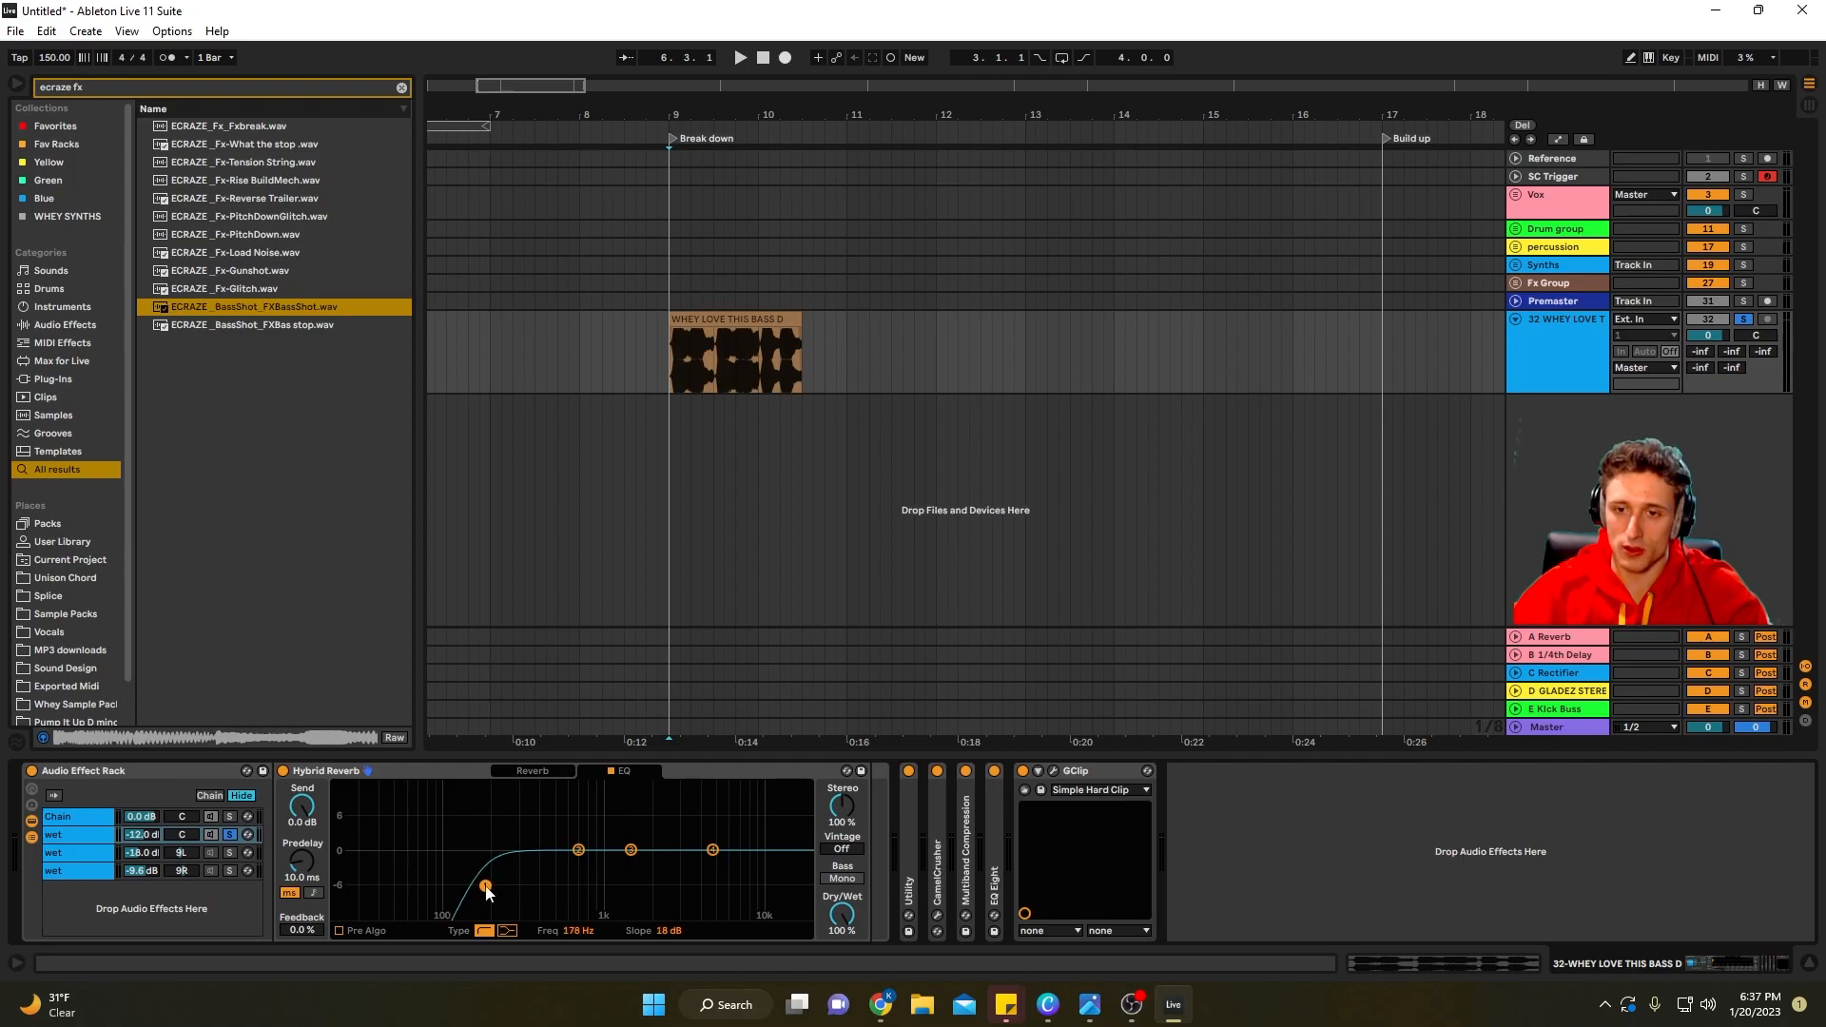
left_click(551, 771)
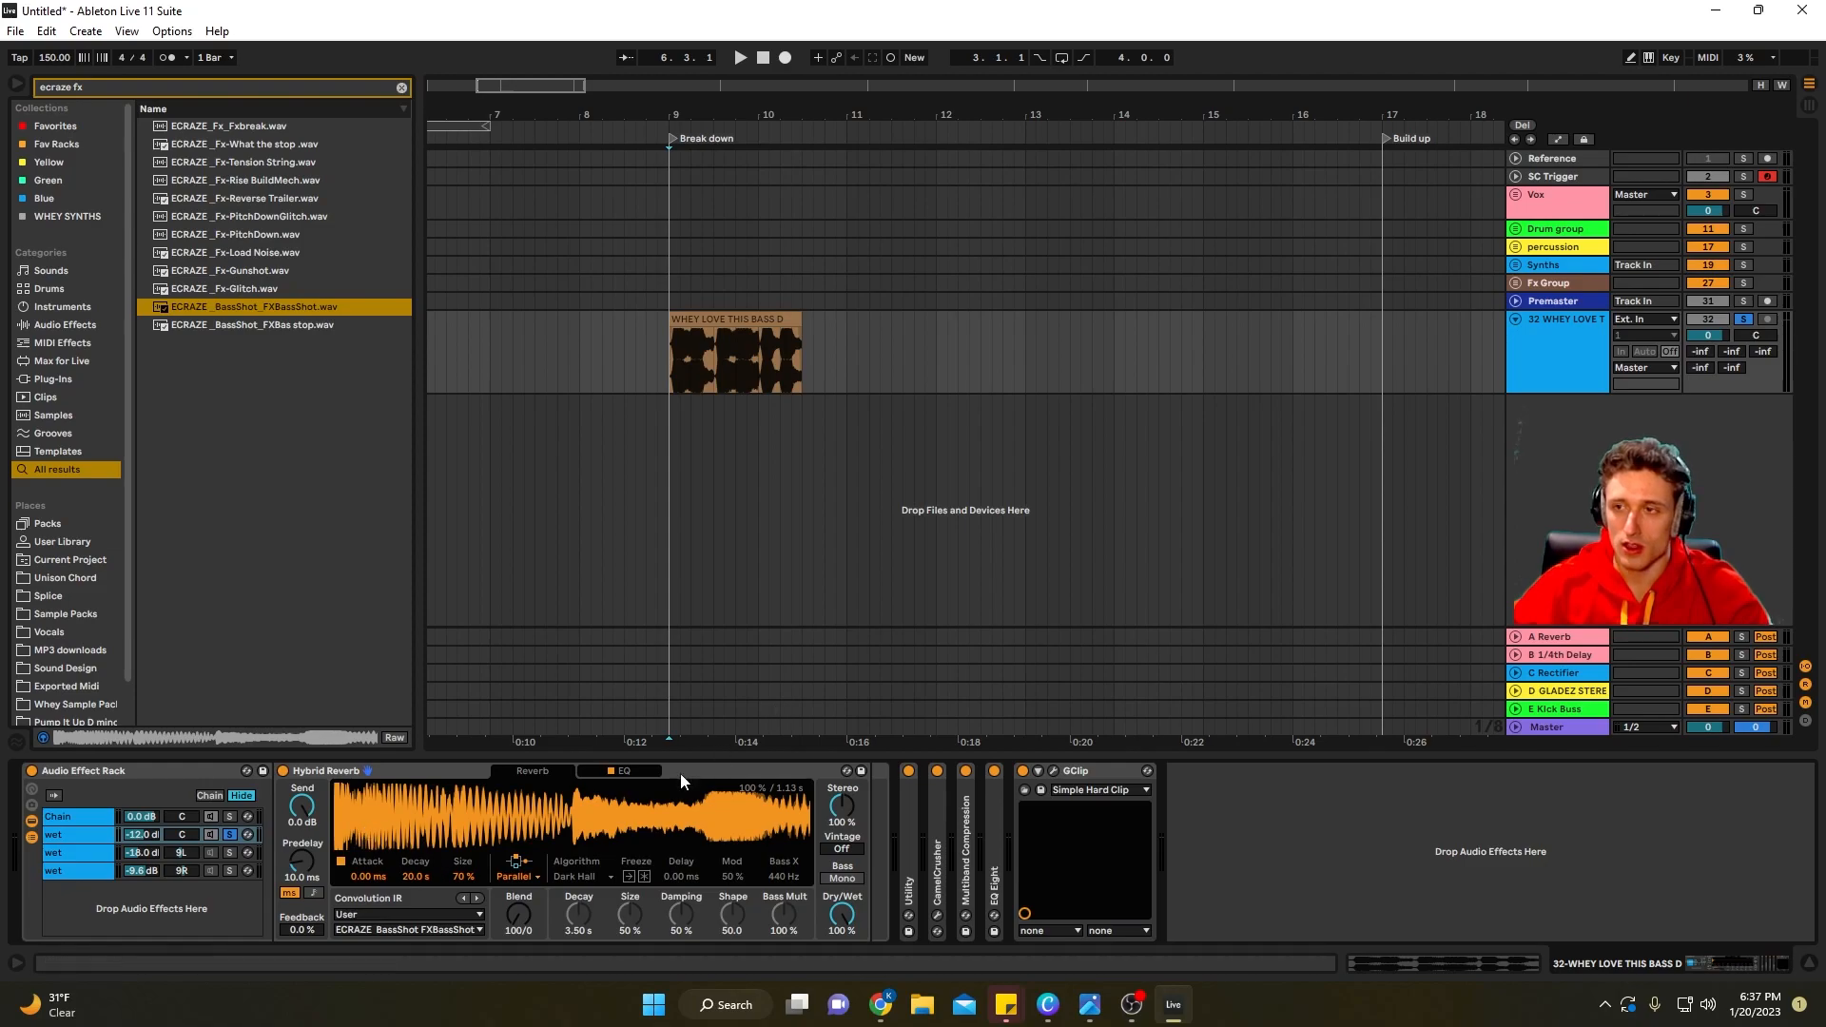
left_click_drag(416, 876, 415, 951)
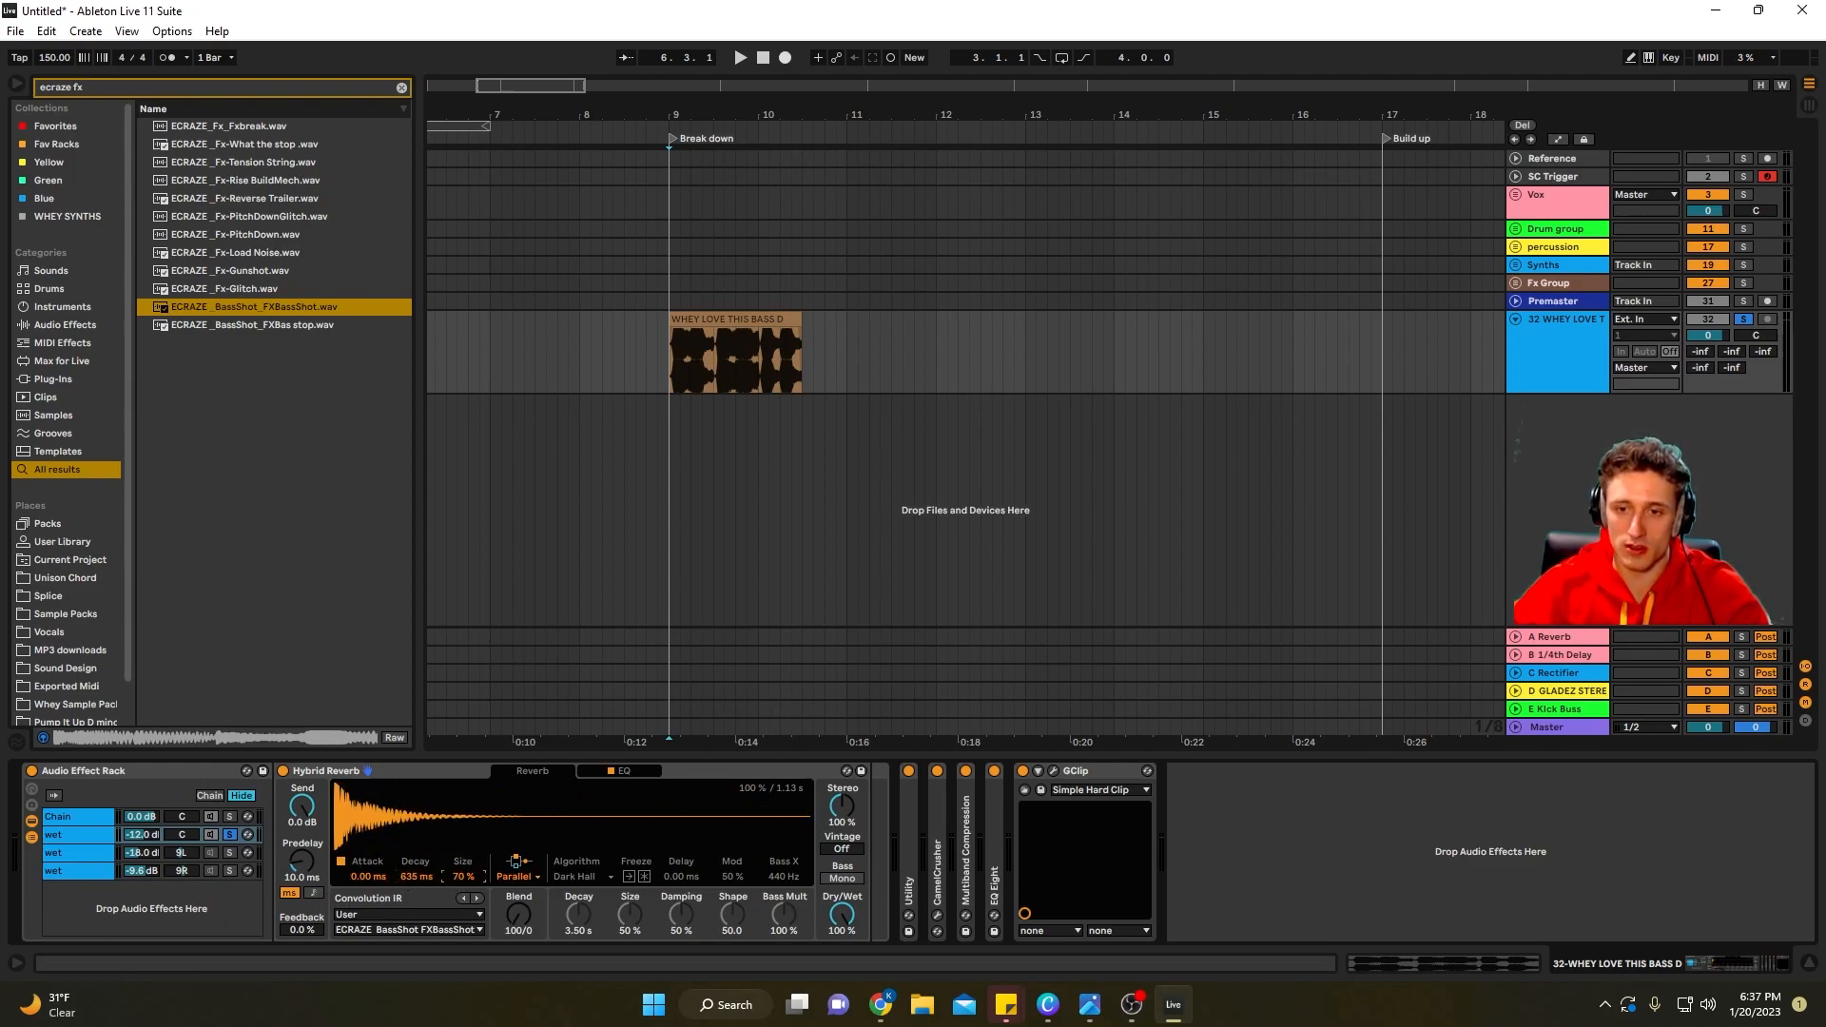
key("space")
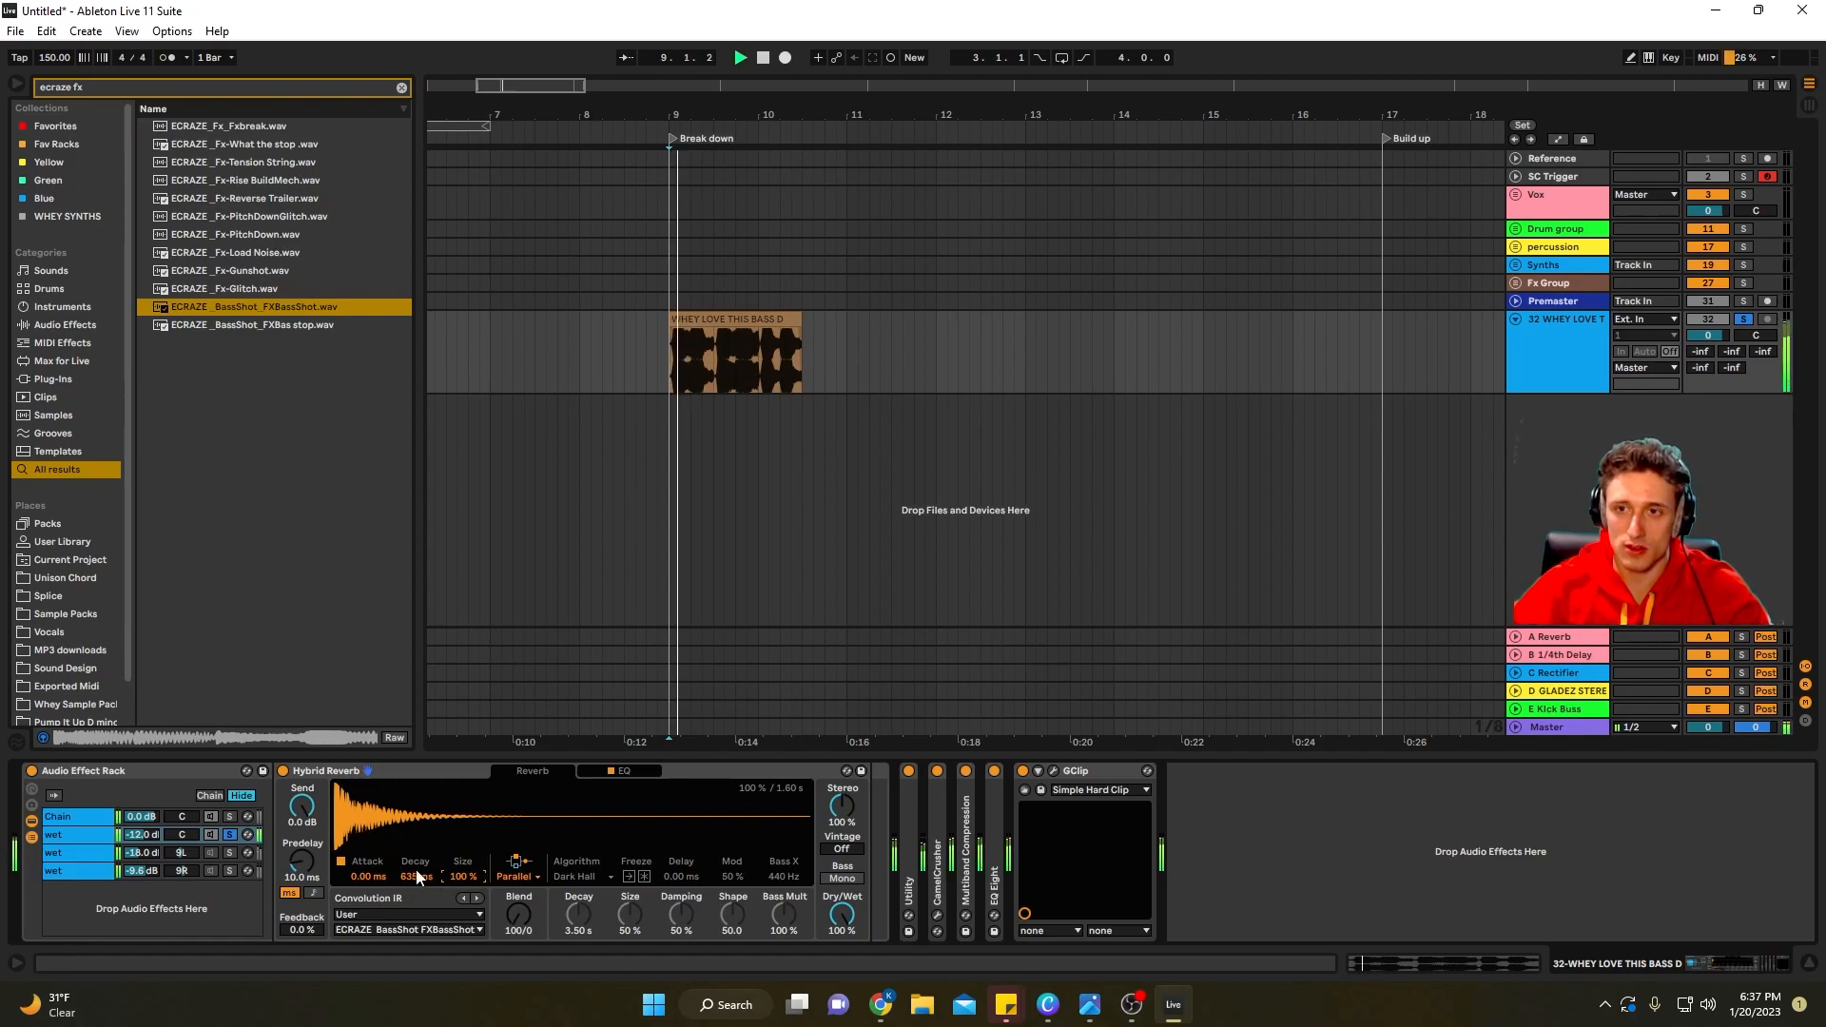
mouse_move(416, 876)
left_mouse_down()
mouse_move(416, 913)
mouse_move(415, 836)
mouse_move(418, 899)
left_mouse_up()
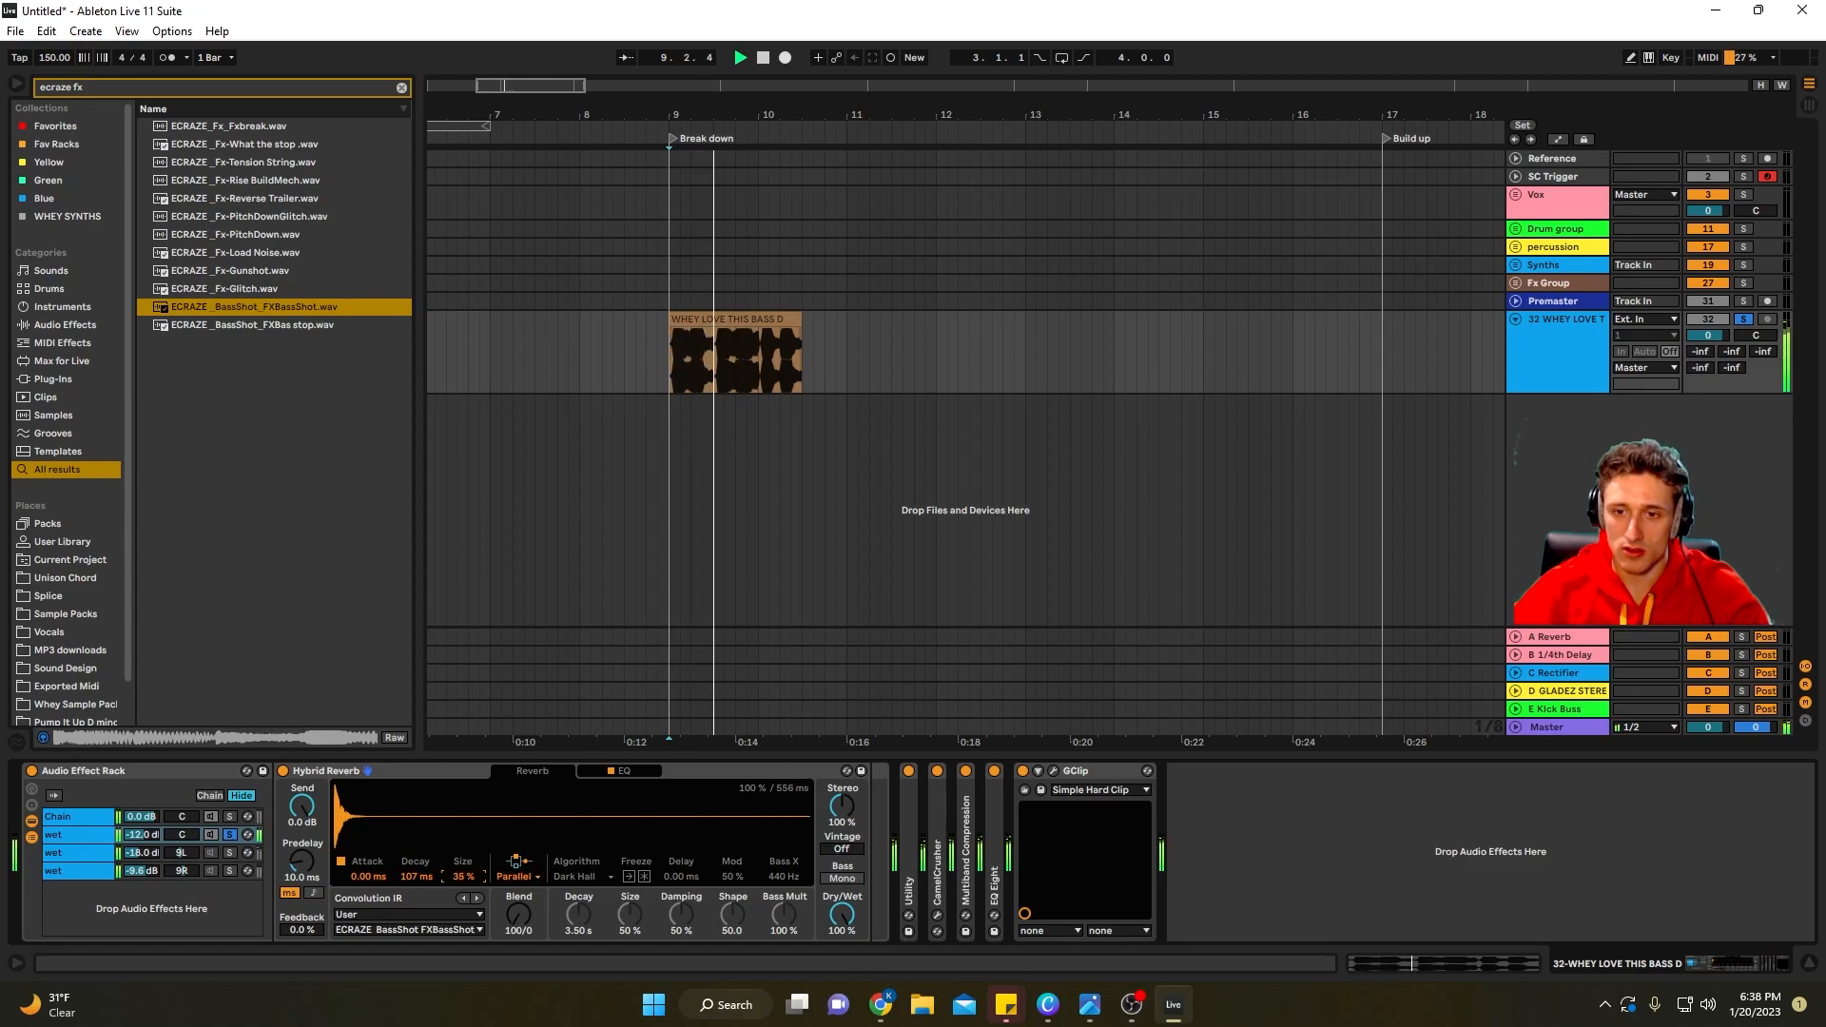
left_click_drag(463, 876, 463, 889)
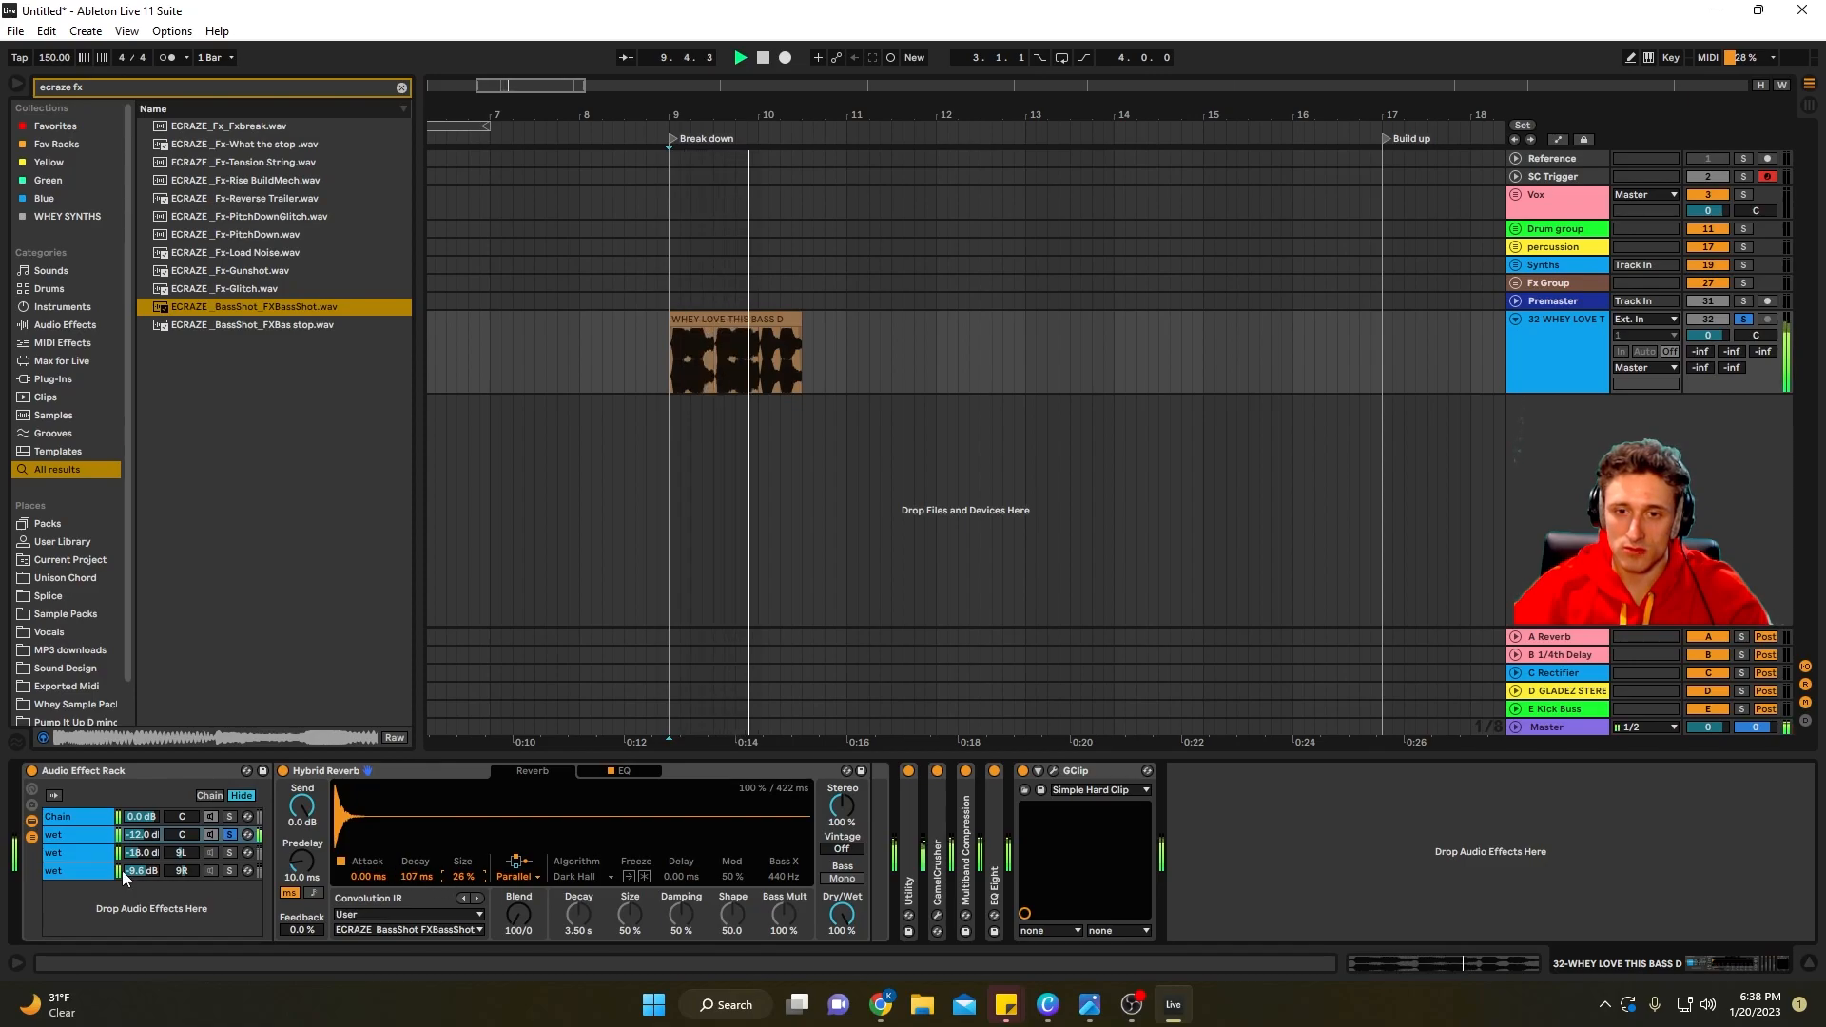
Solo the dry chain together with the first wet chain and lower the first wet chain's volume to -13.7 dB
left_click(234, 818)
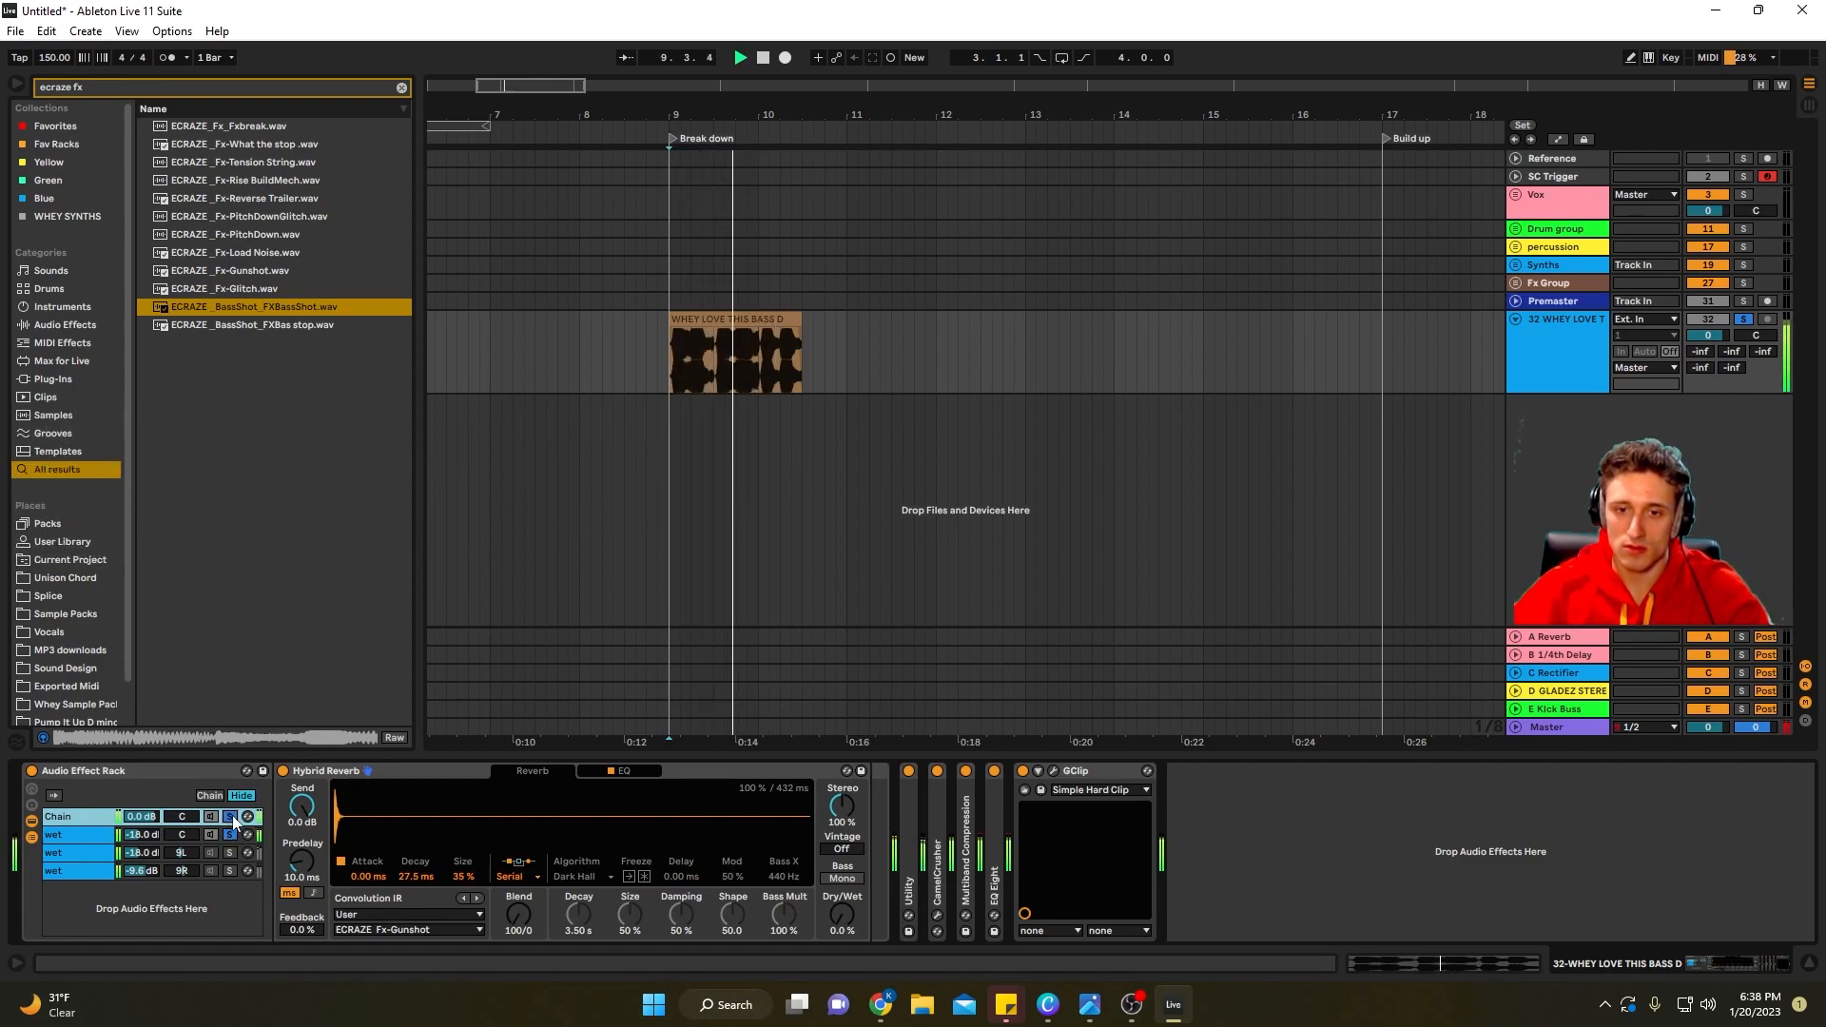
left_click_drag(152, 835, 152, 826)
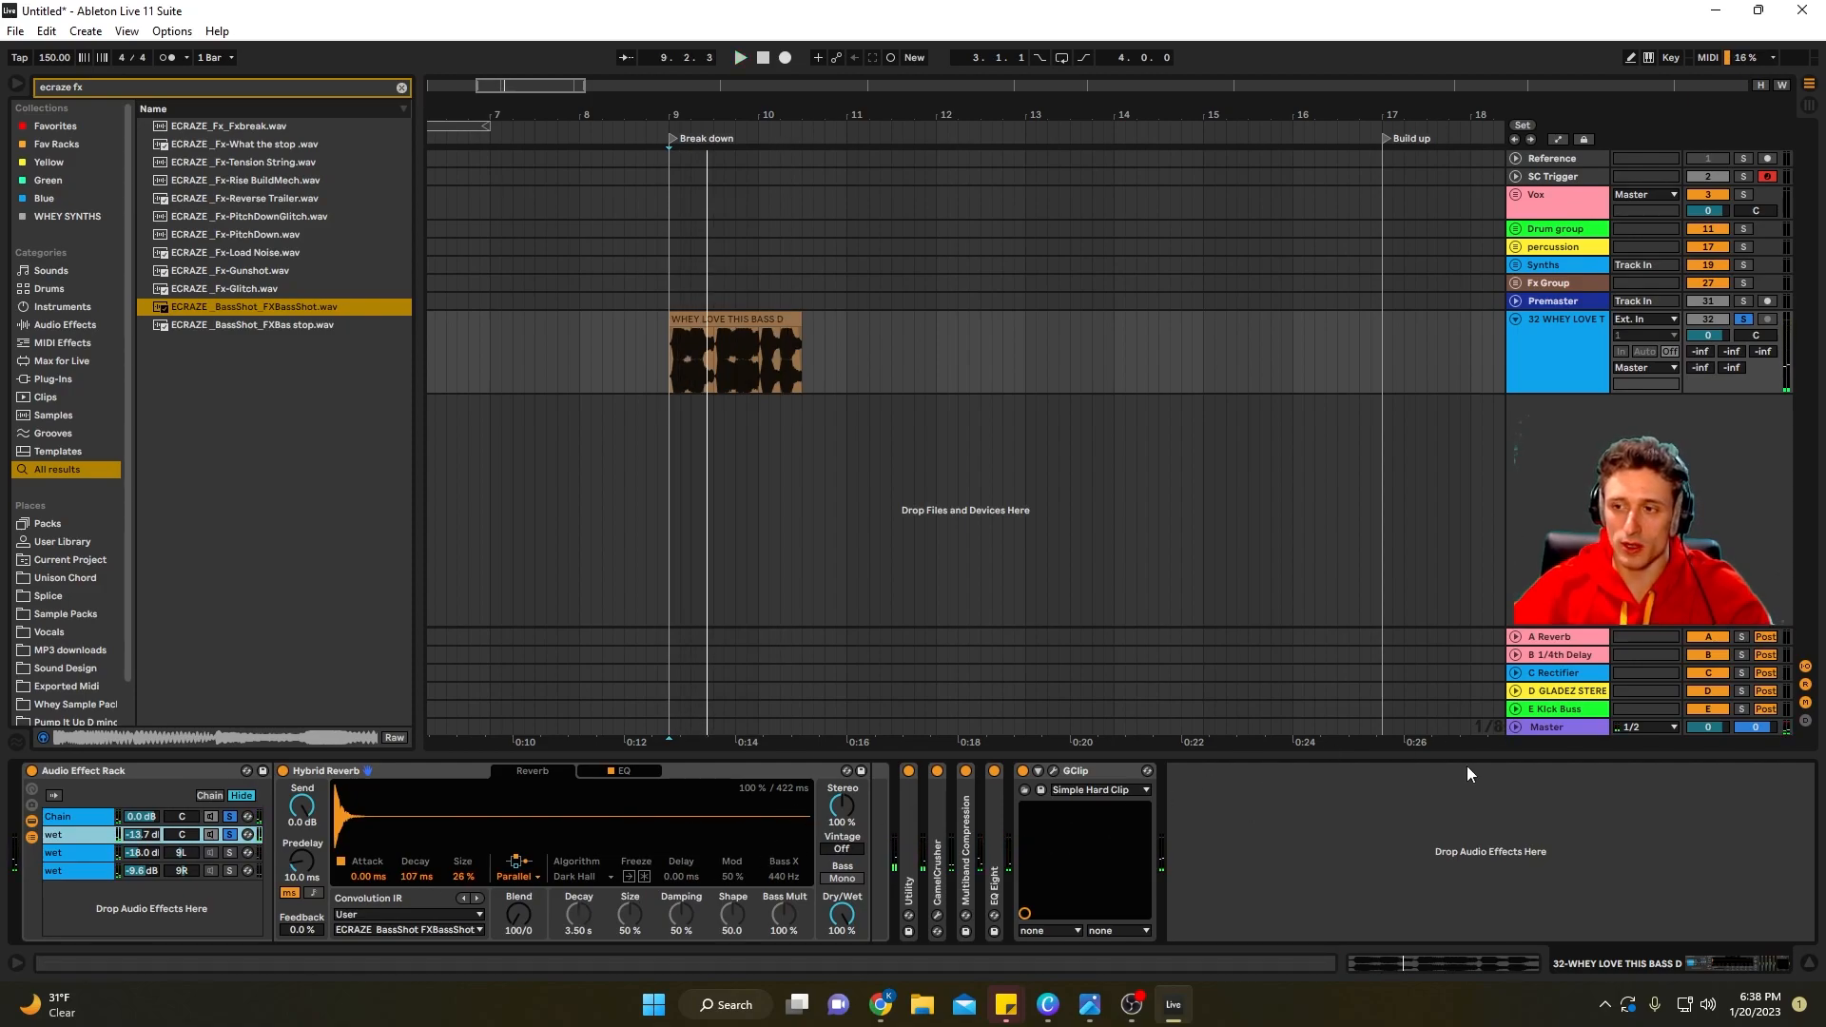
Open the Master track's SPAN analyser during playback and return to the bass track's devices with the analyser clear of the mixer
left_click(1564, 726)
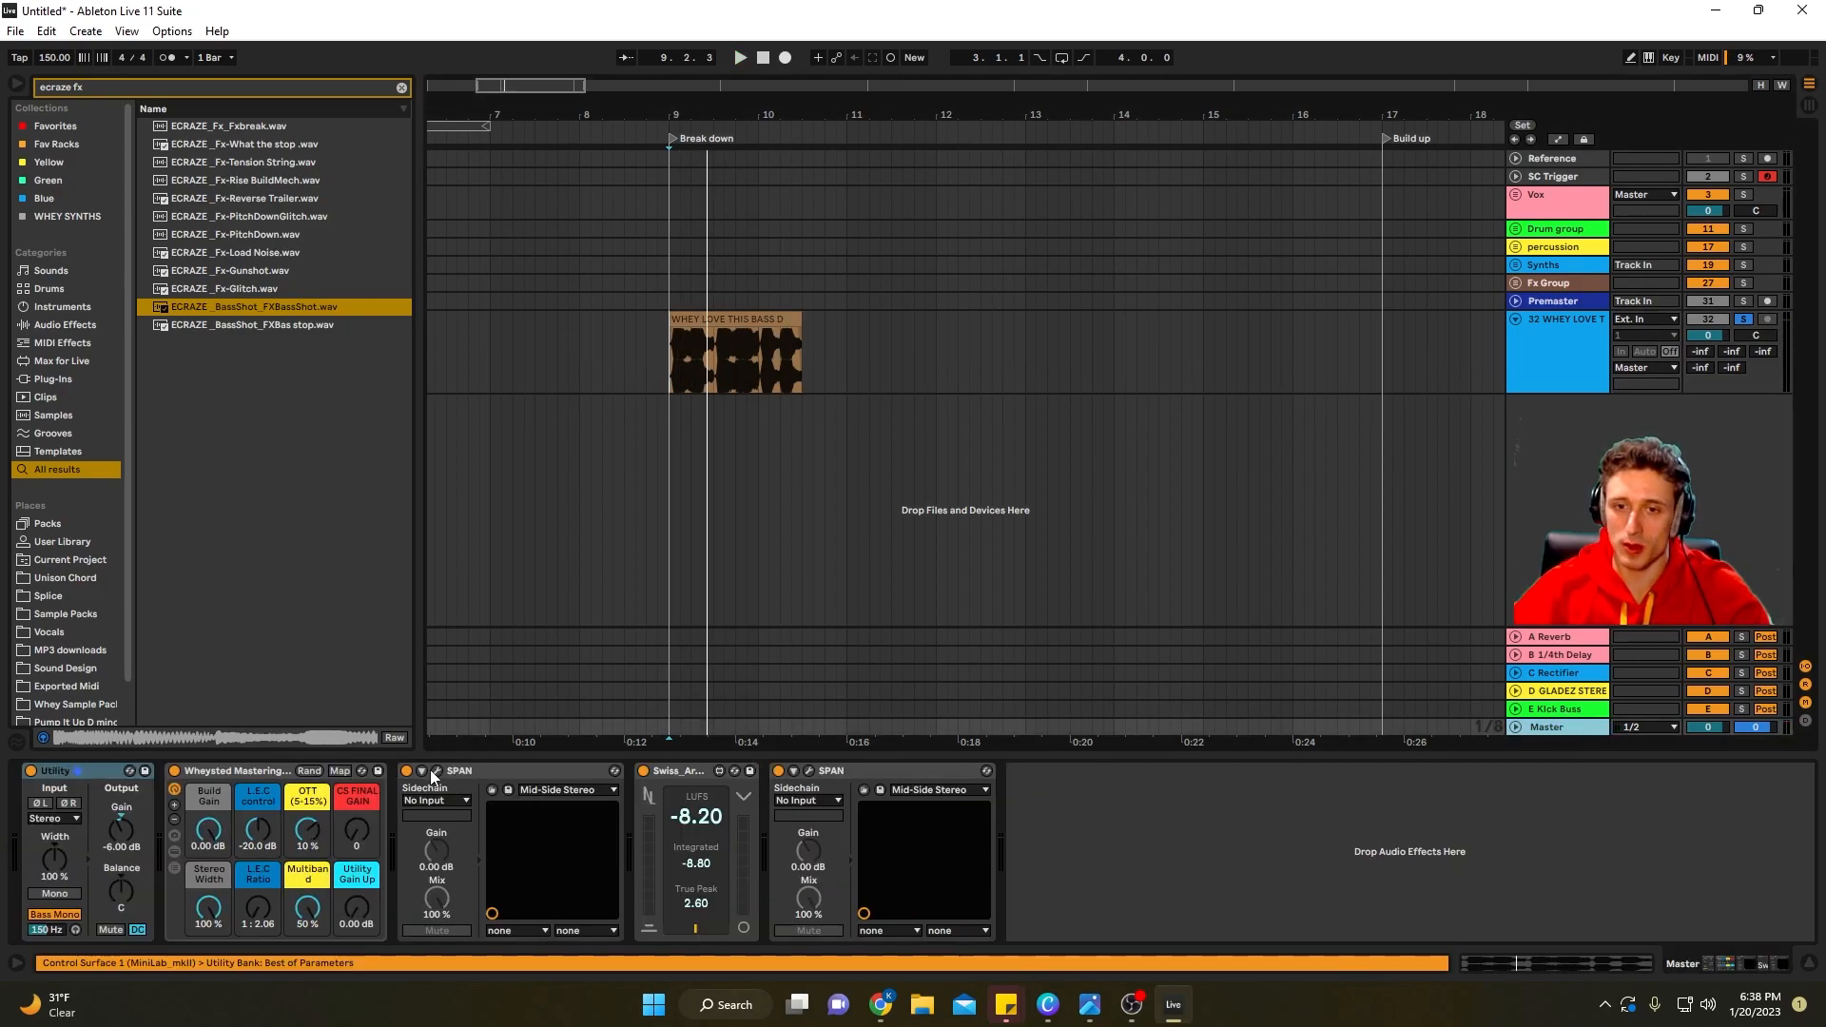
left_click(435, 771)
left_click_drag(484, 182, 1380, 97)
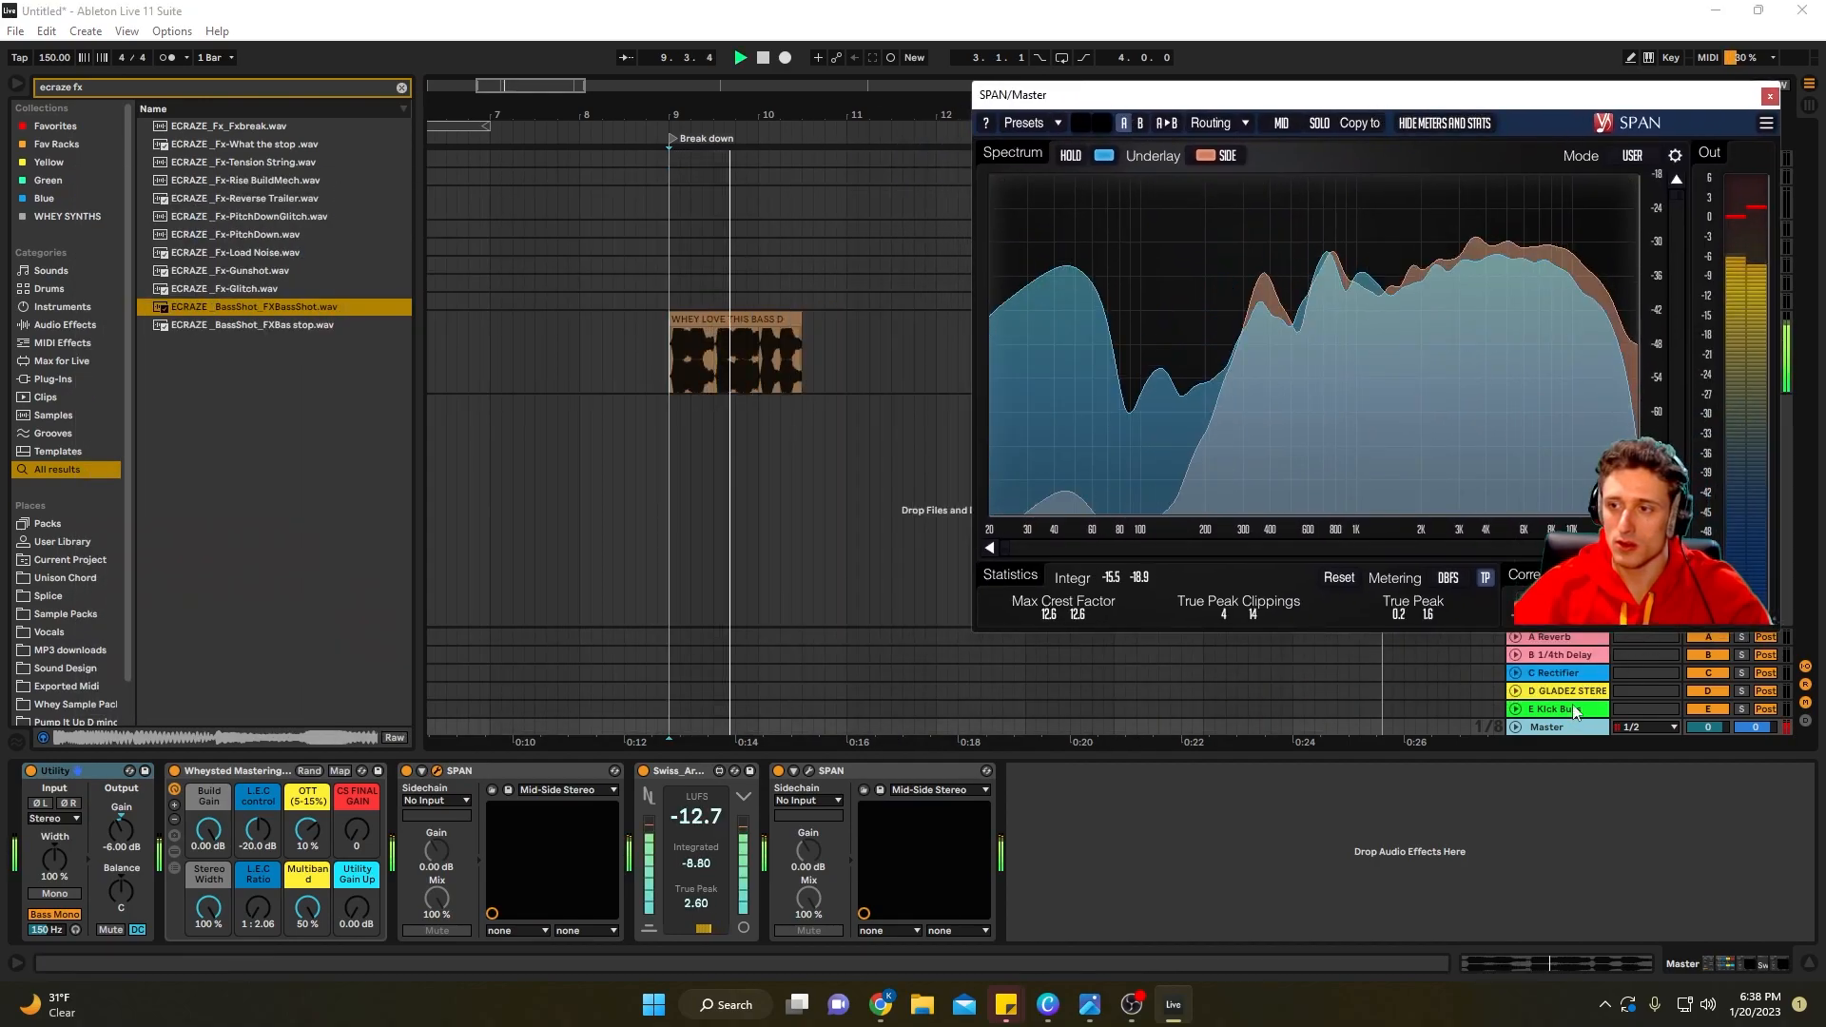
left_click(677, 344)
left_click_drag(1472, 104, 509, 62)
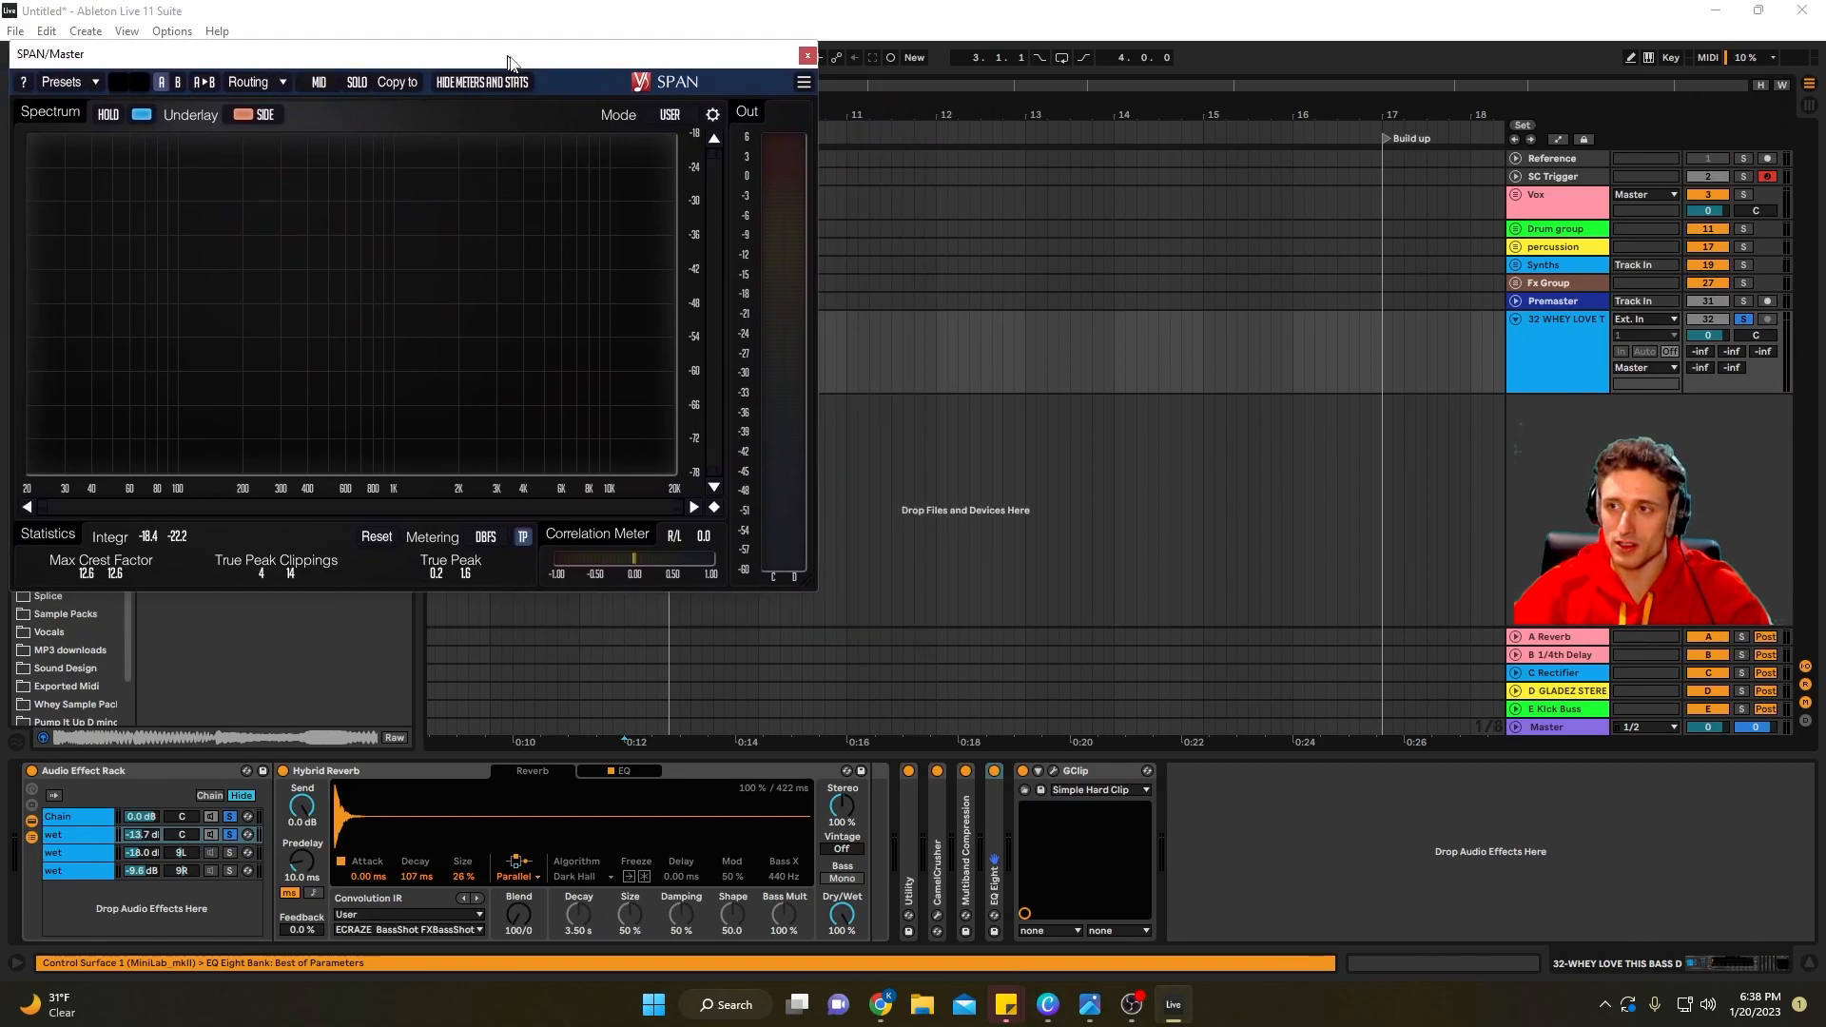
Solo only the first wet chain, audition its Hybrid Reverb at 54% stereo width, and set the width to about 105%
left_click(229, 833)
key("space")
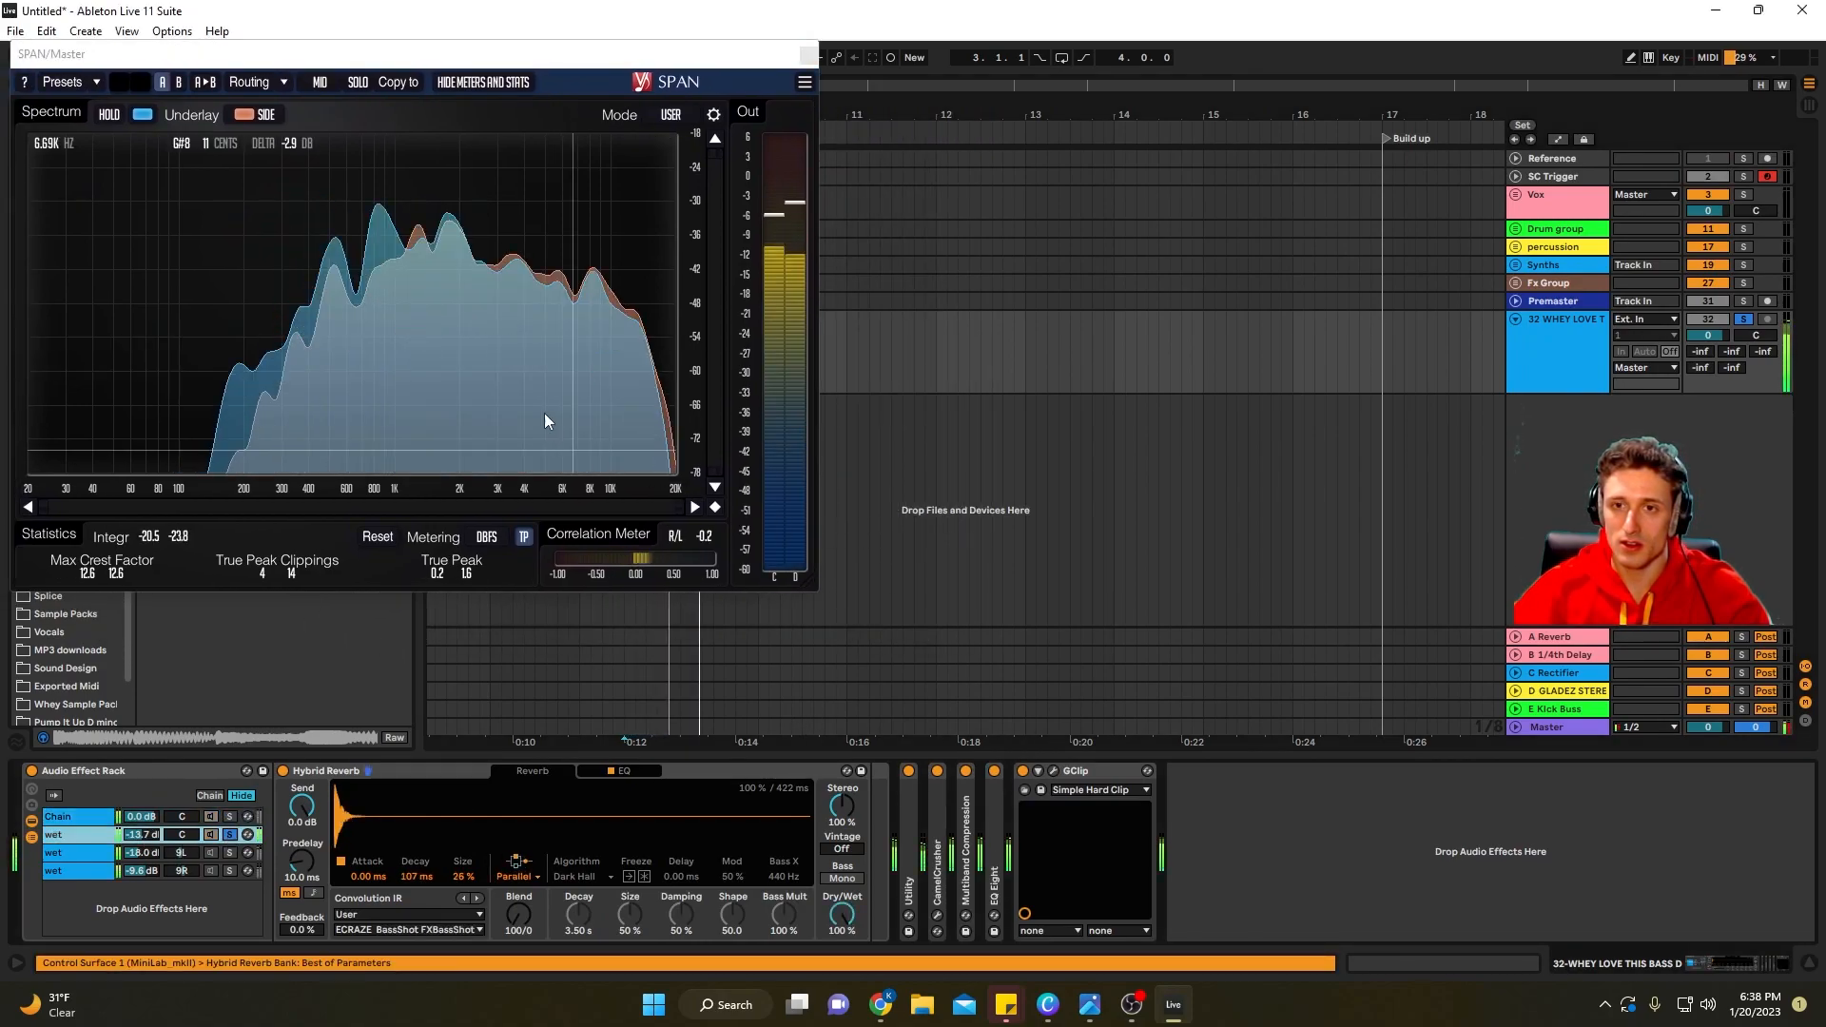
key("space")
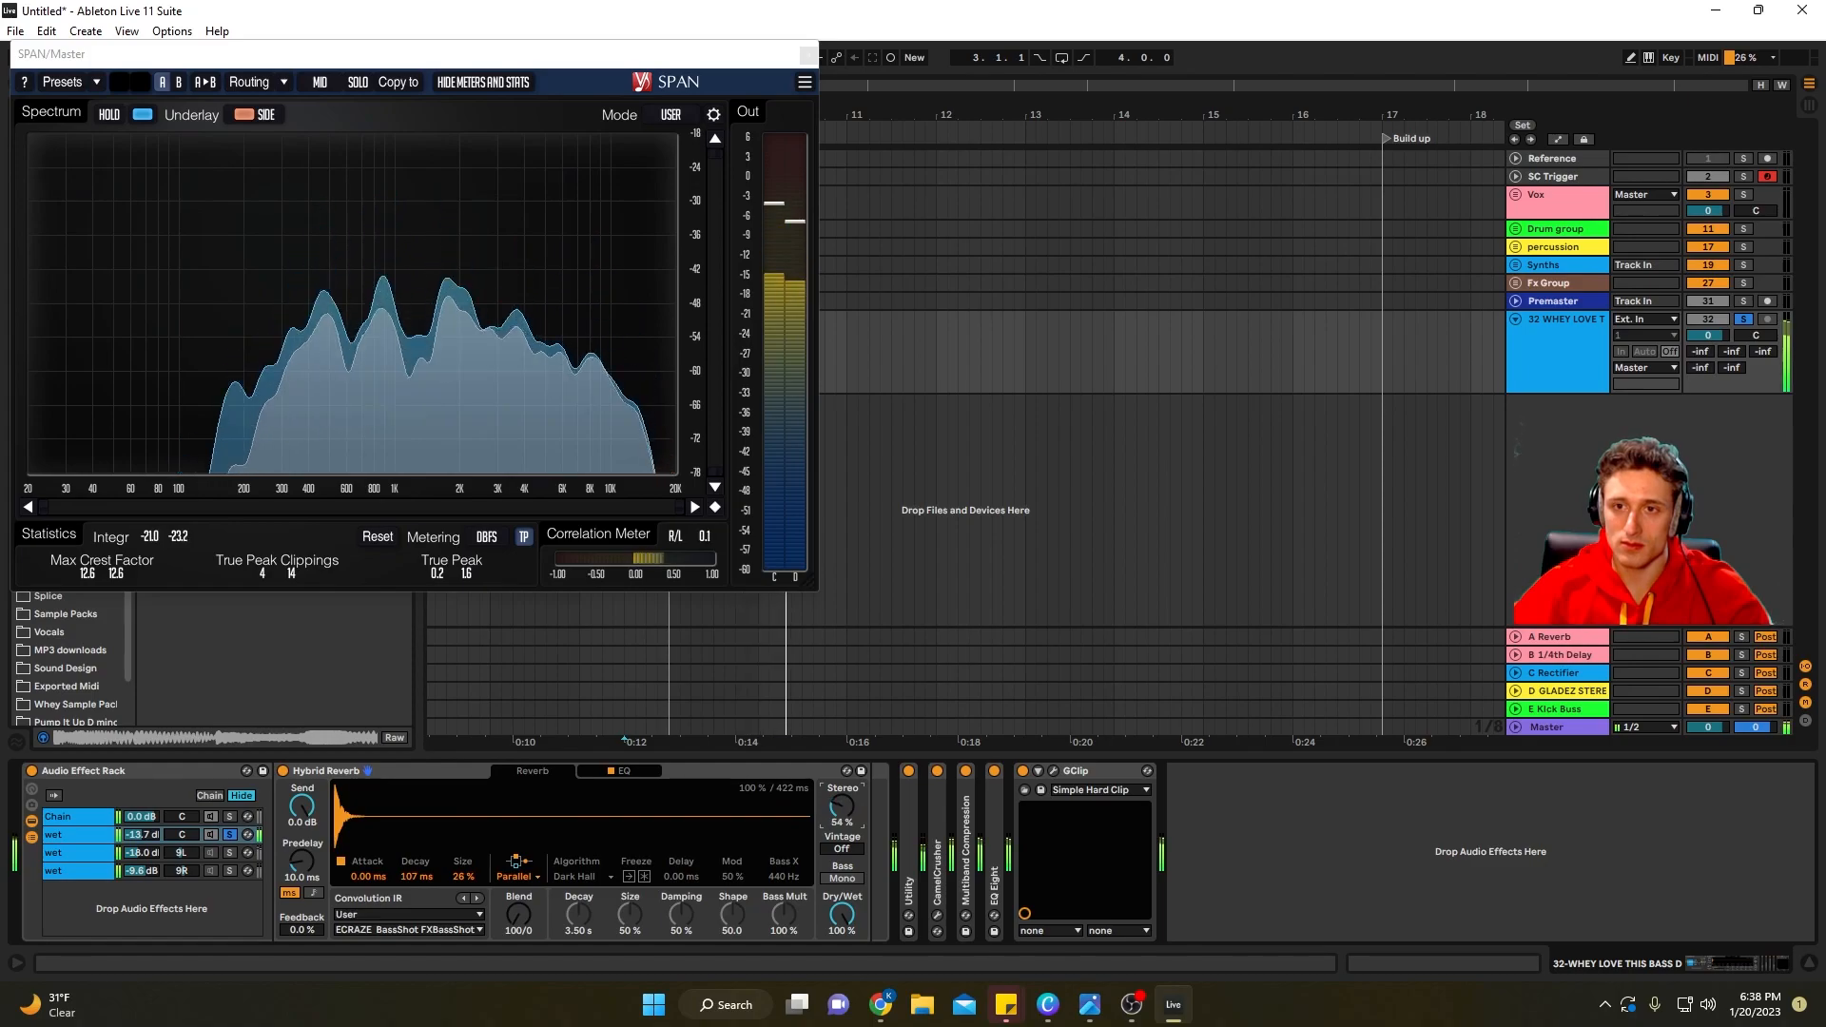
left_click_drag(841, 807, 842, 807)
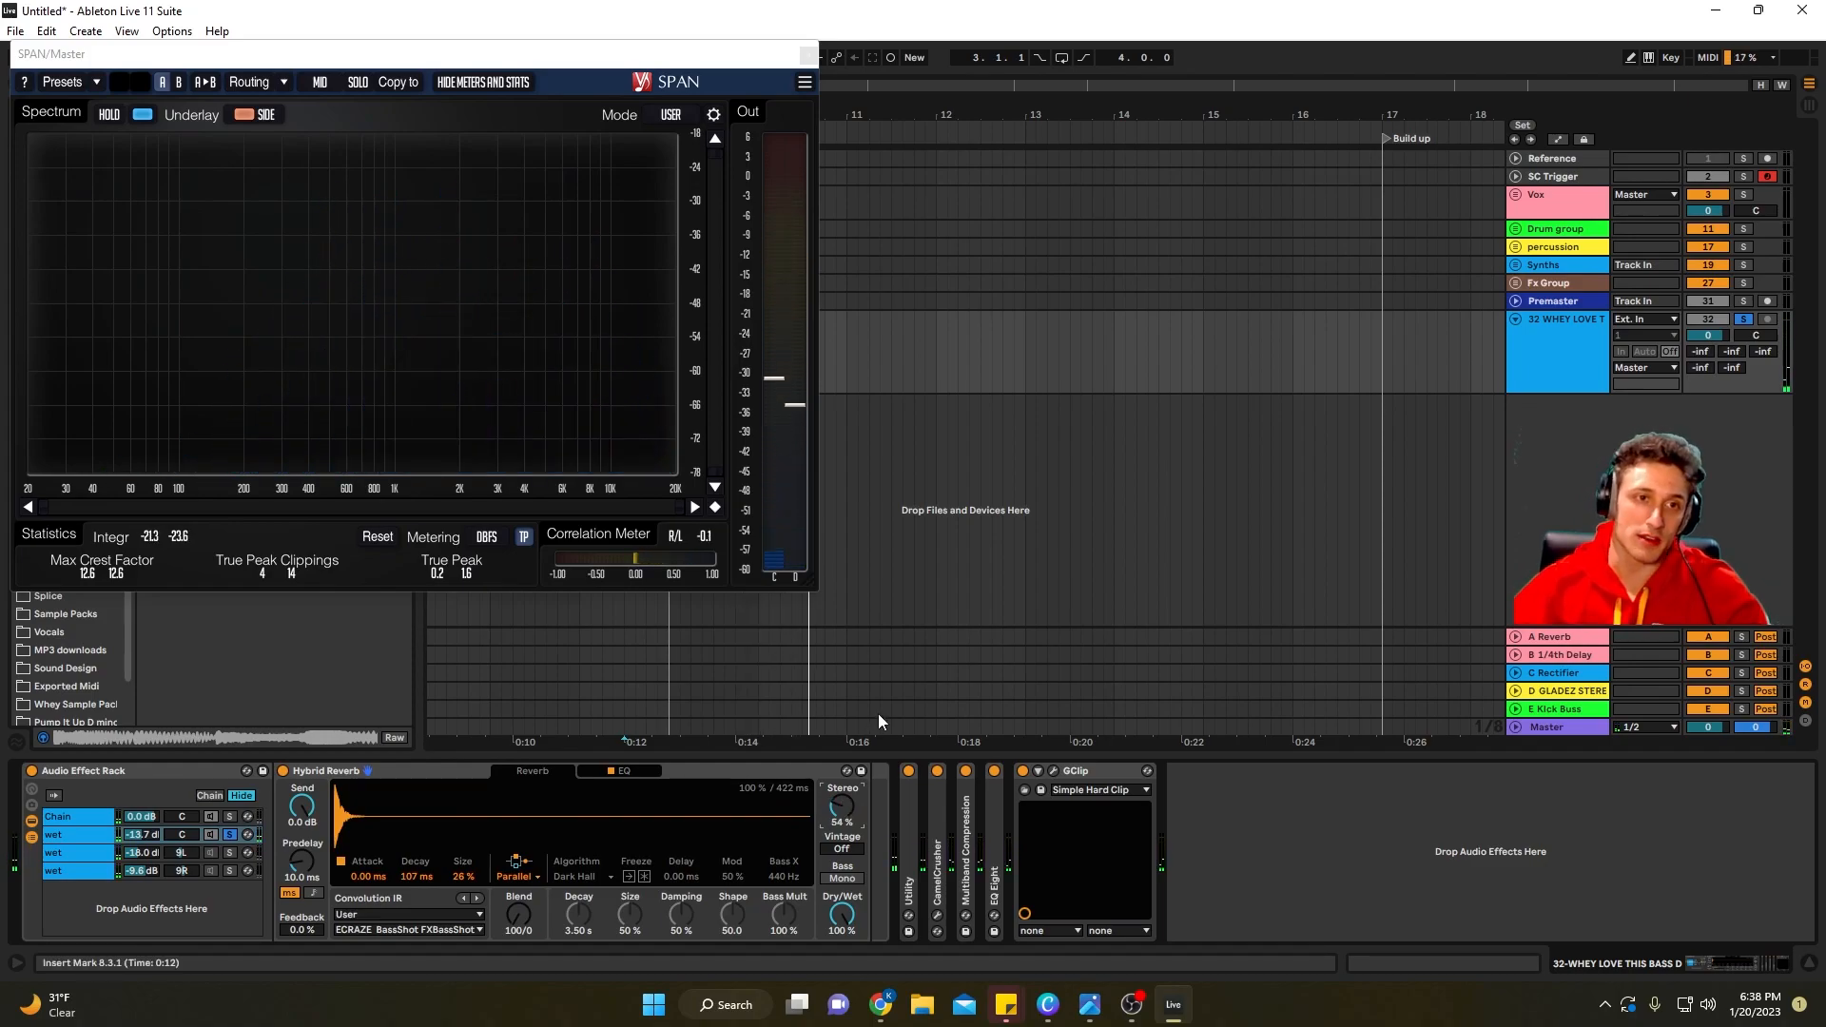
left_click_drag(842, 807, 842, 796)
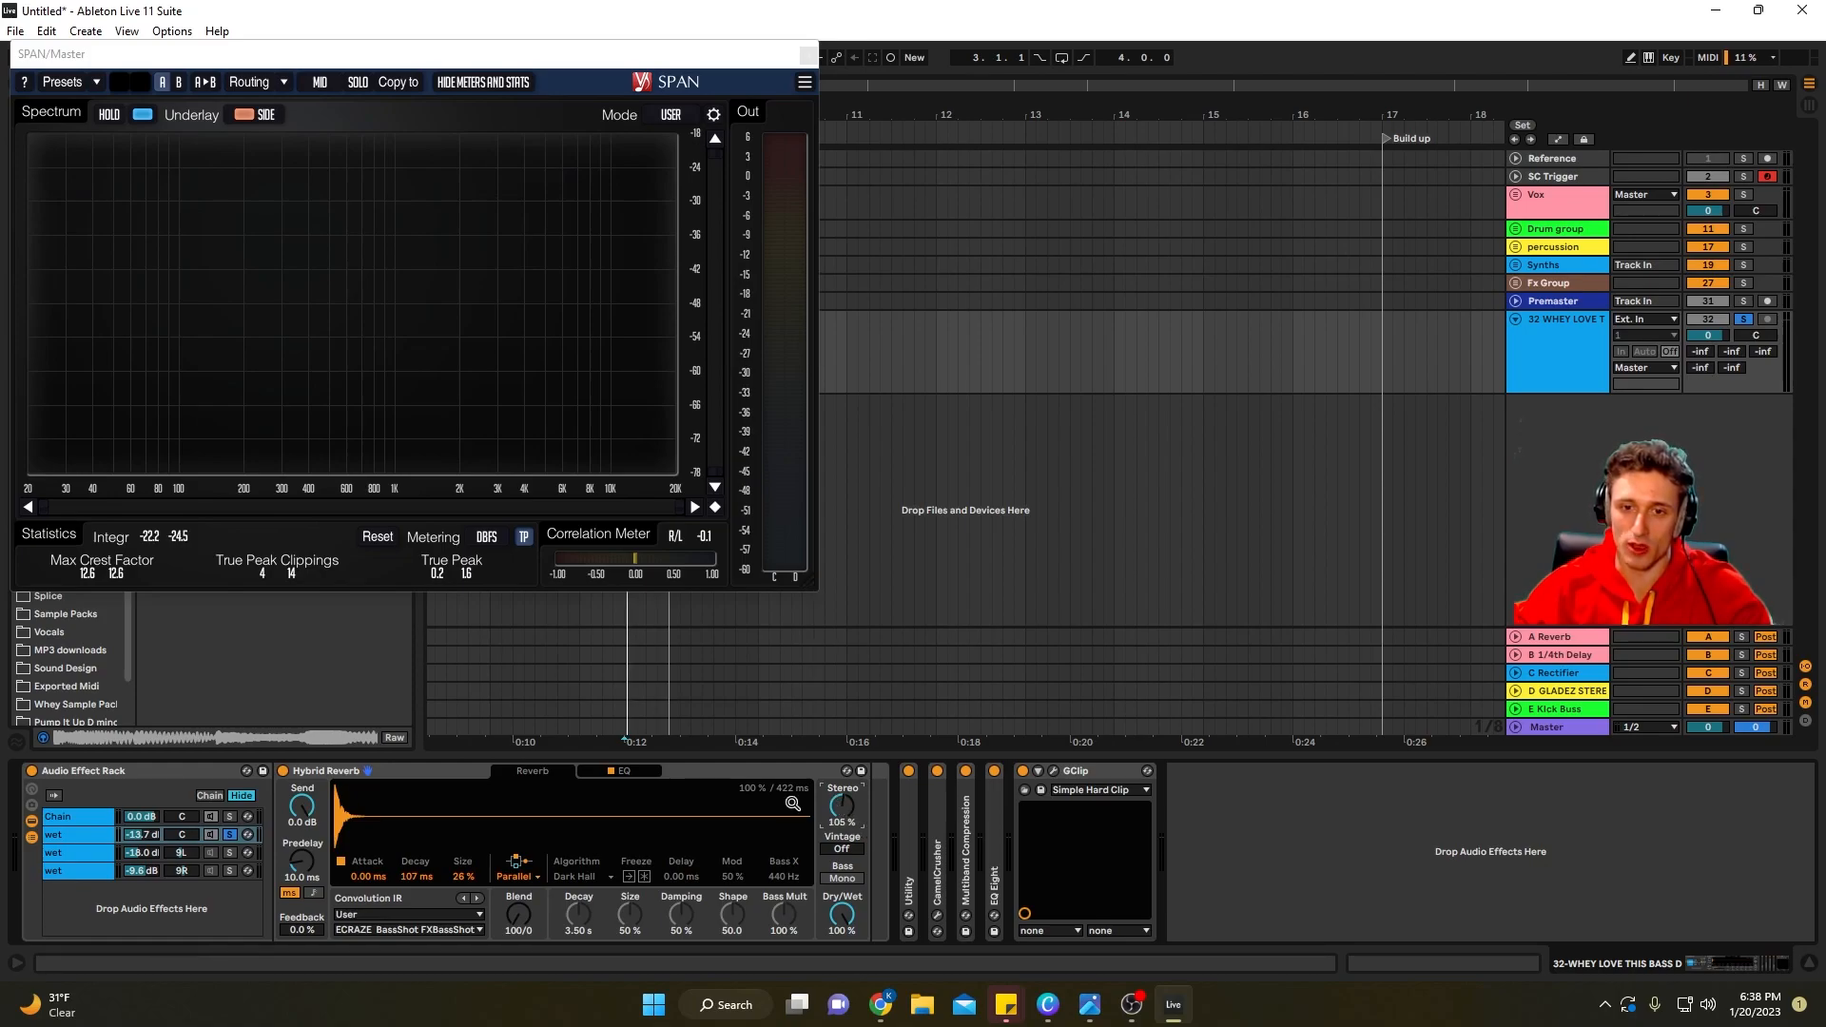
Duplicate Utility into the dry chain with its width at 51% and audition the dry chain with the first wet chain
left_click(231, 816)
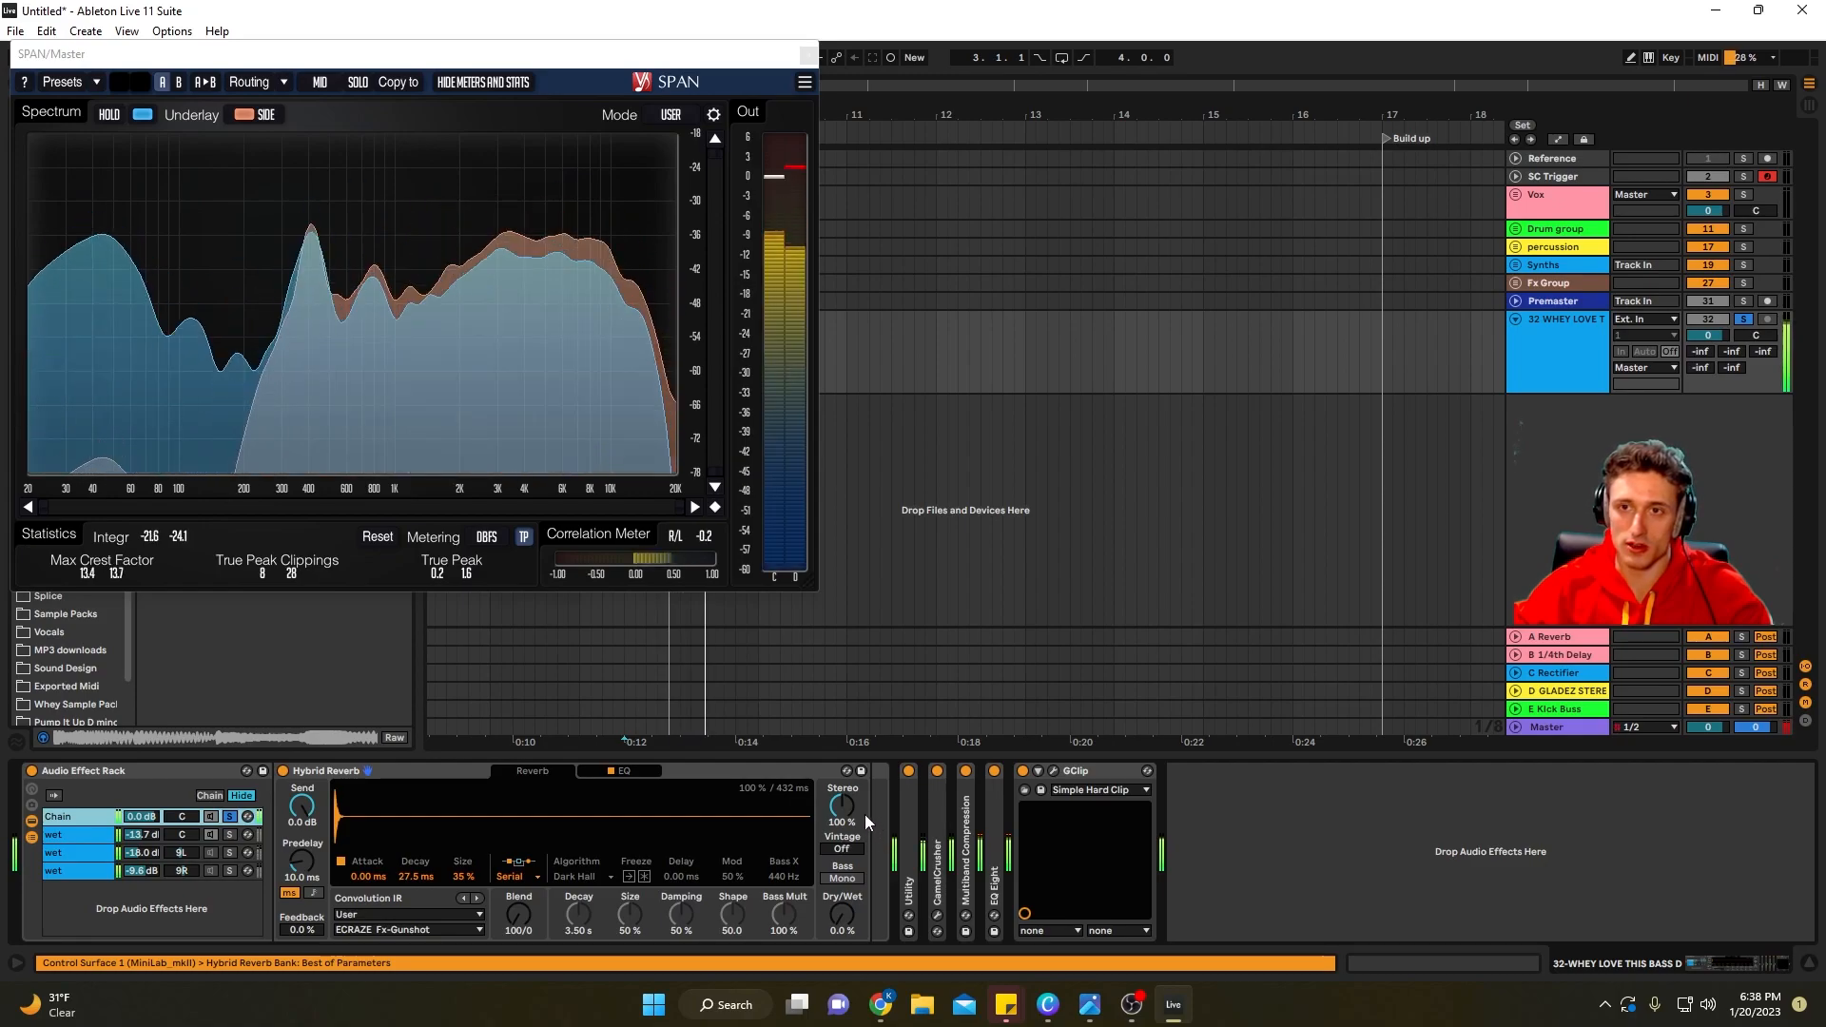
double_click(909, 843)
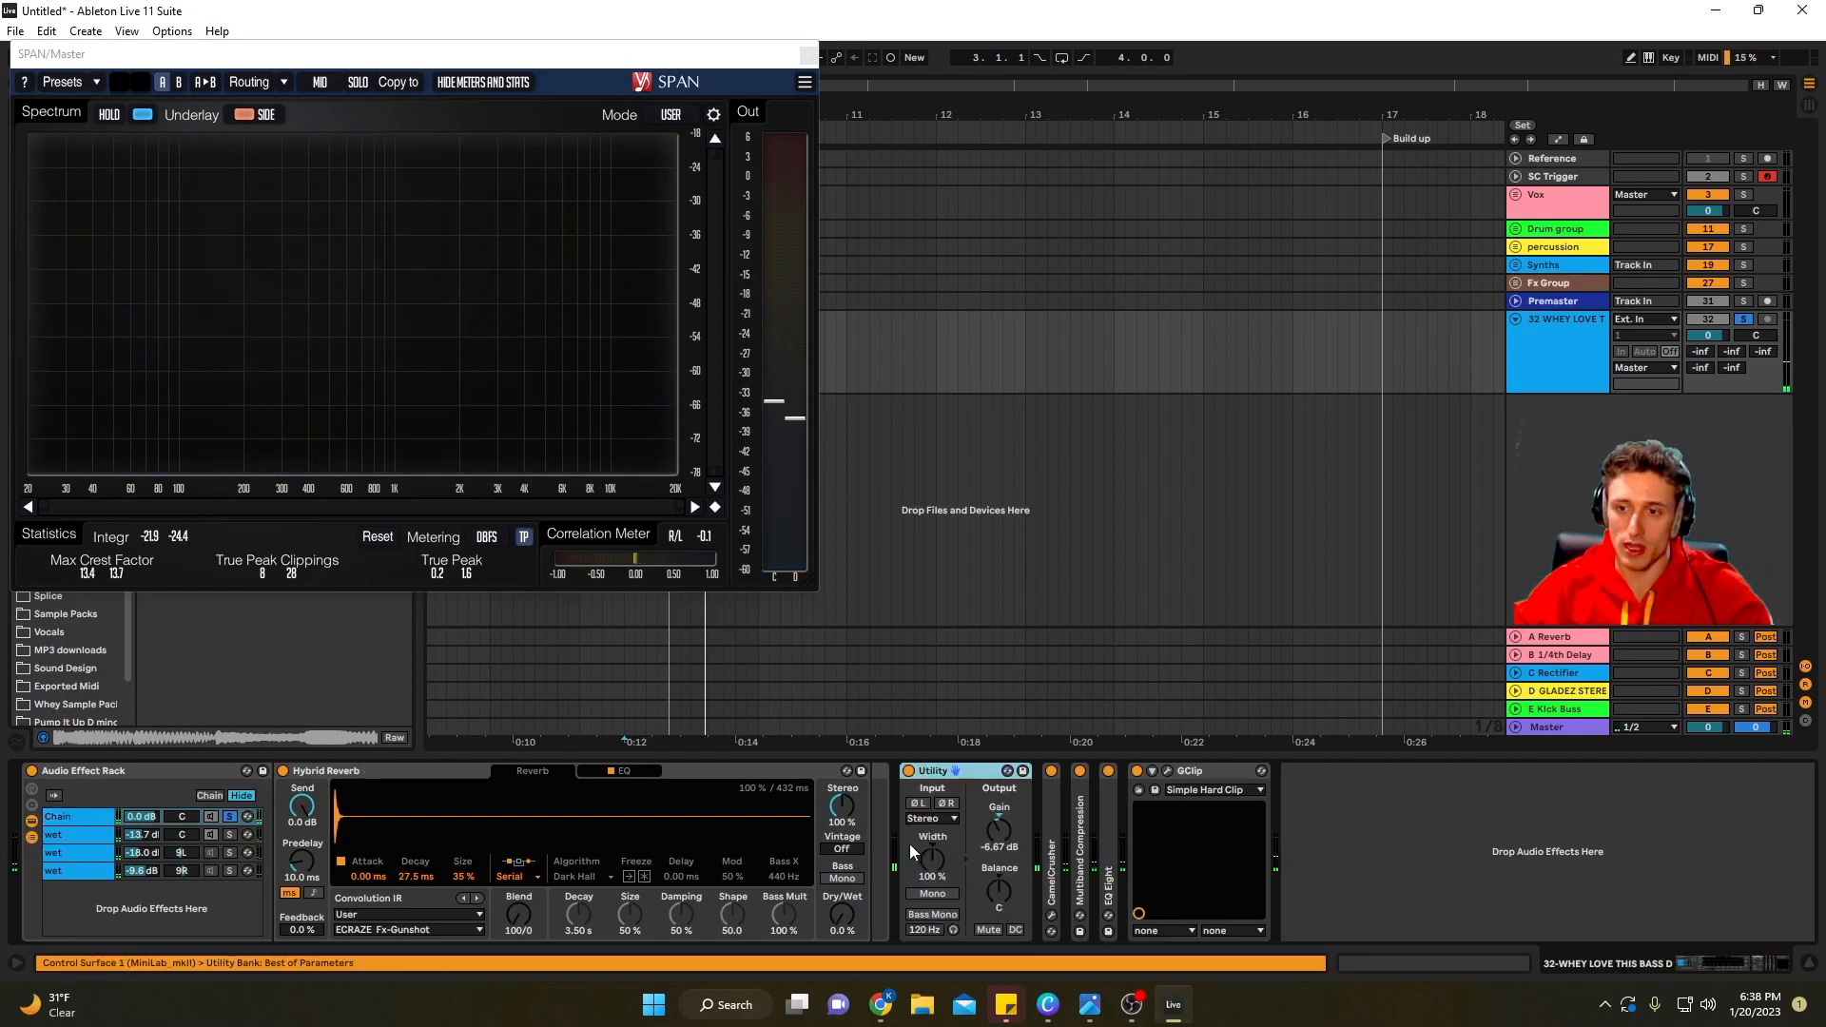
left_click(67, 816)
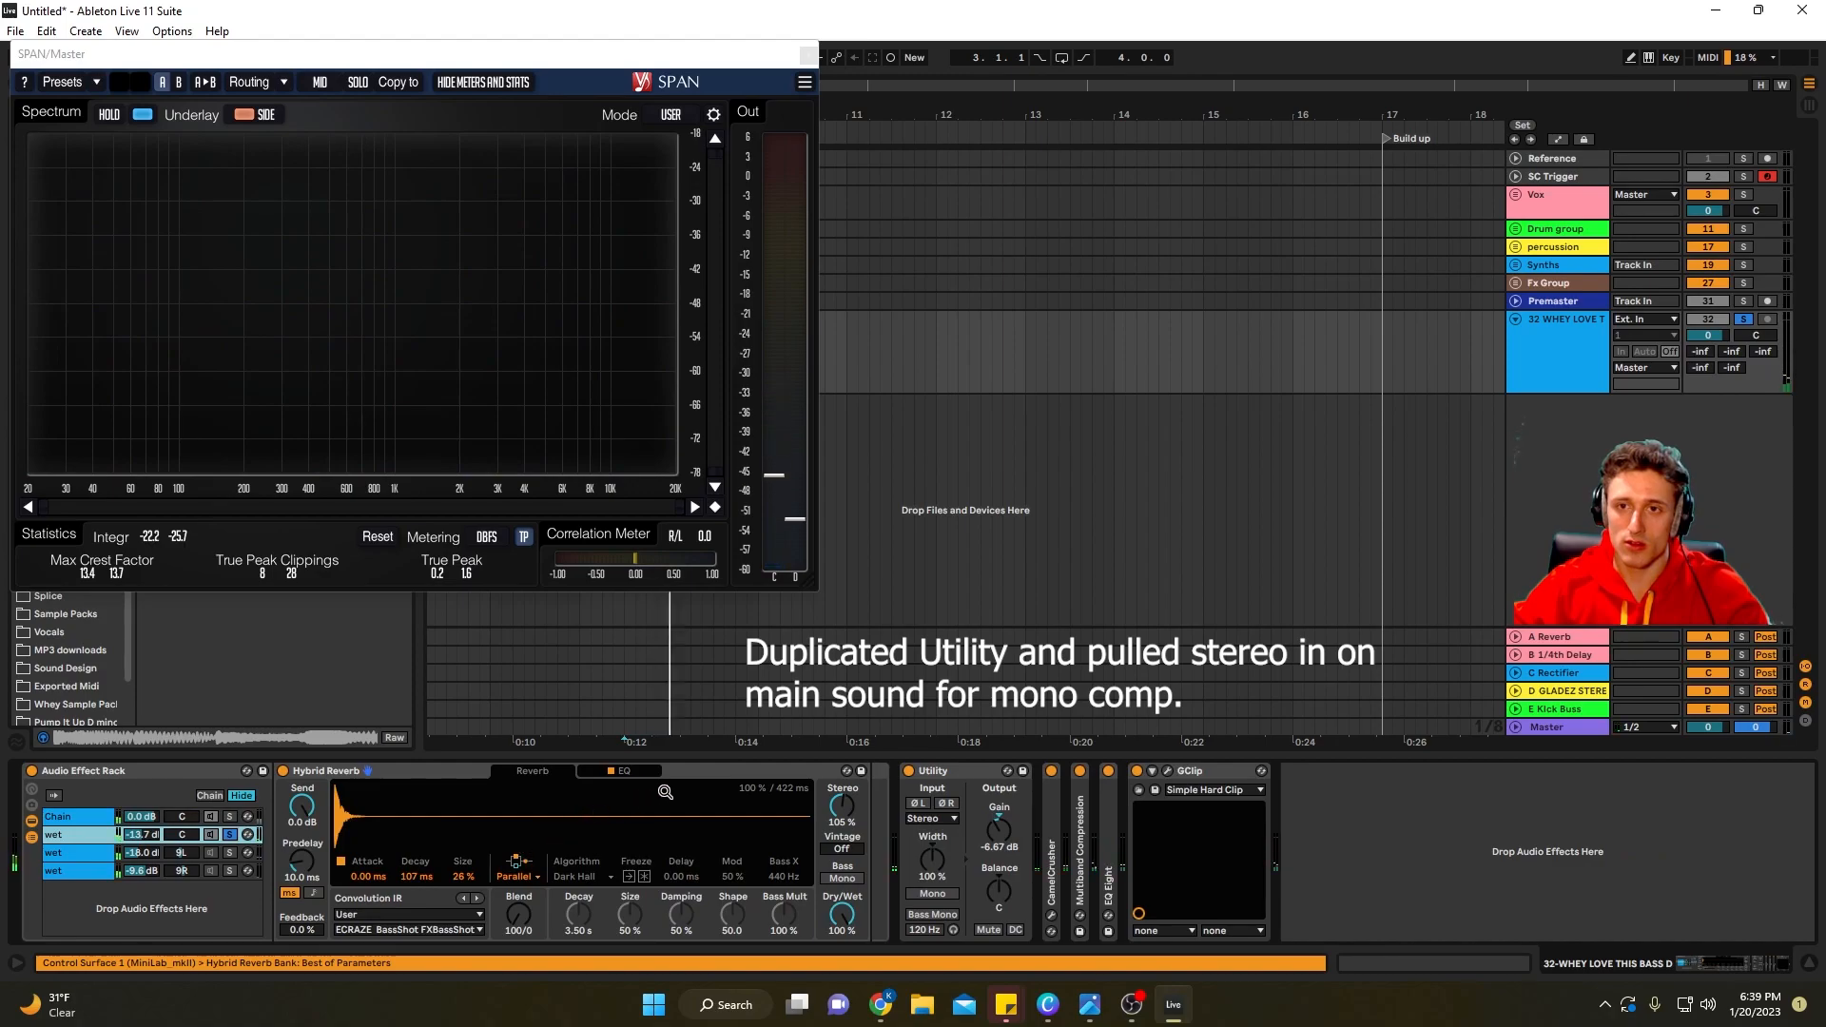
left_click(231, 837)
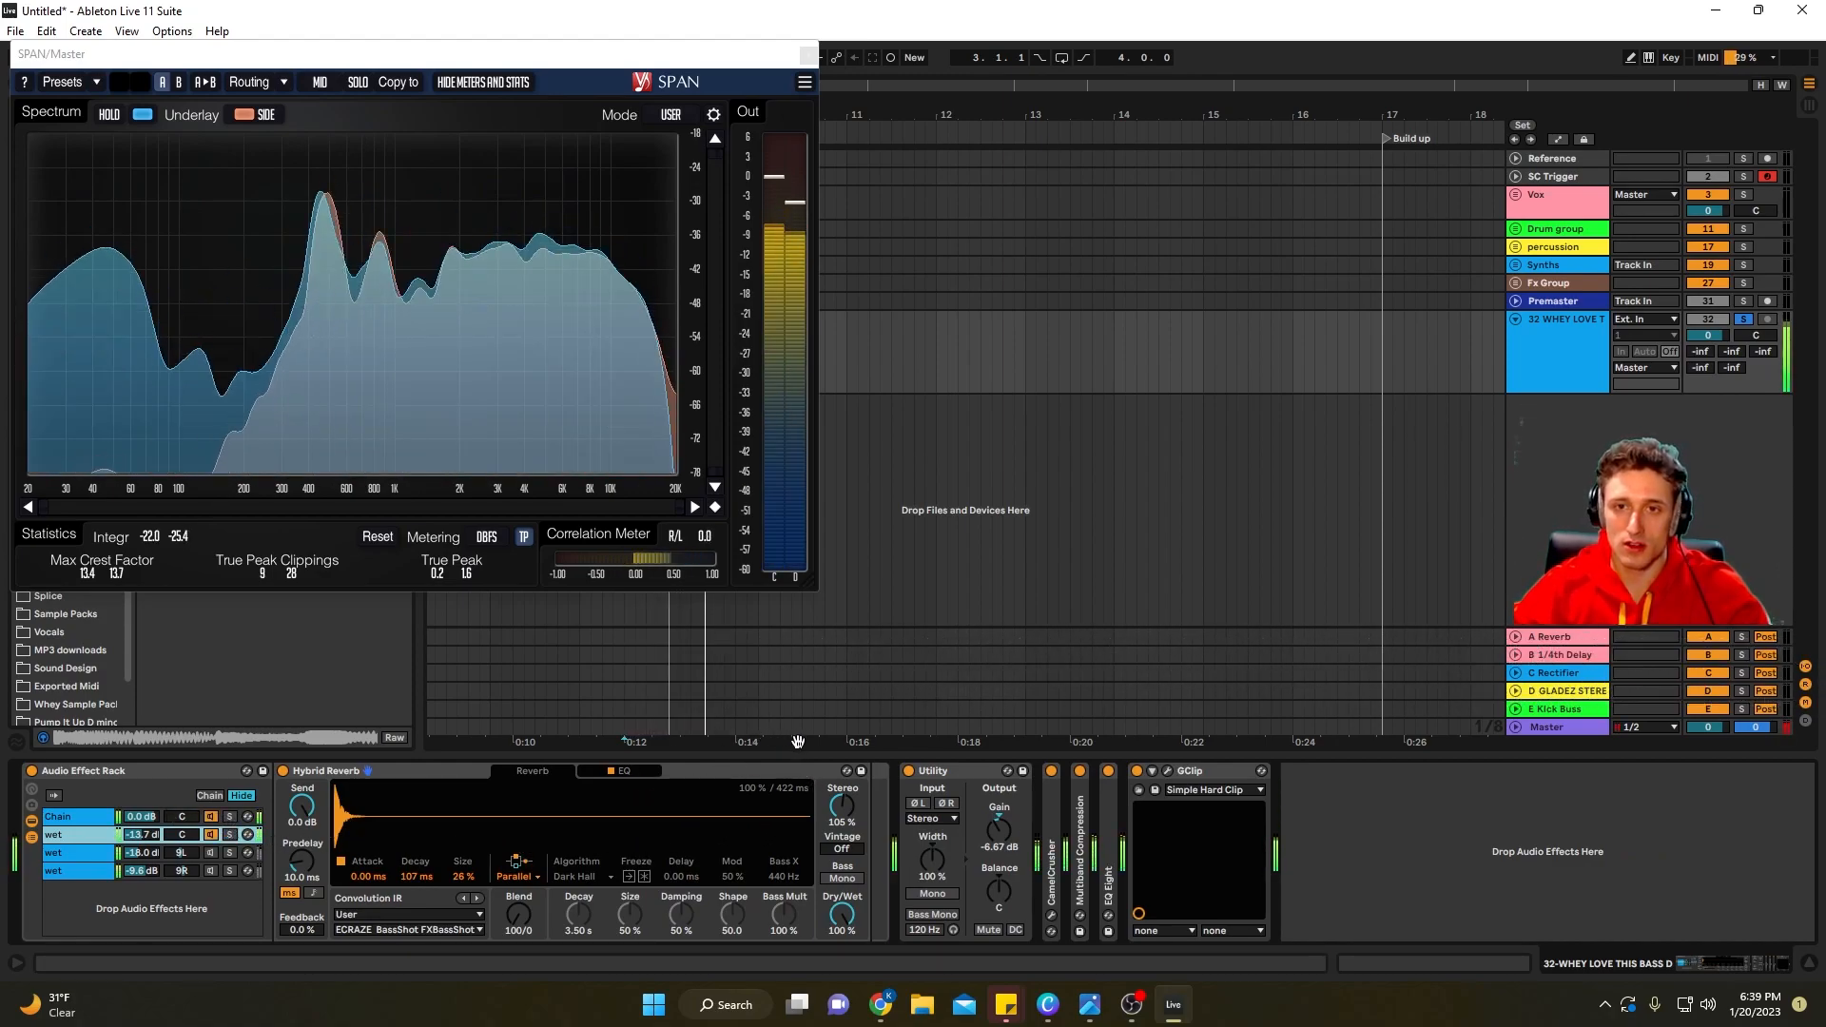
key("space")
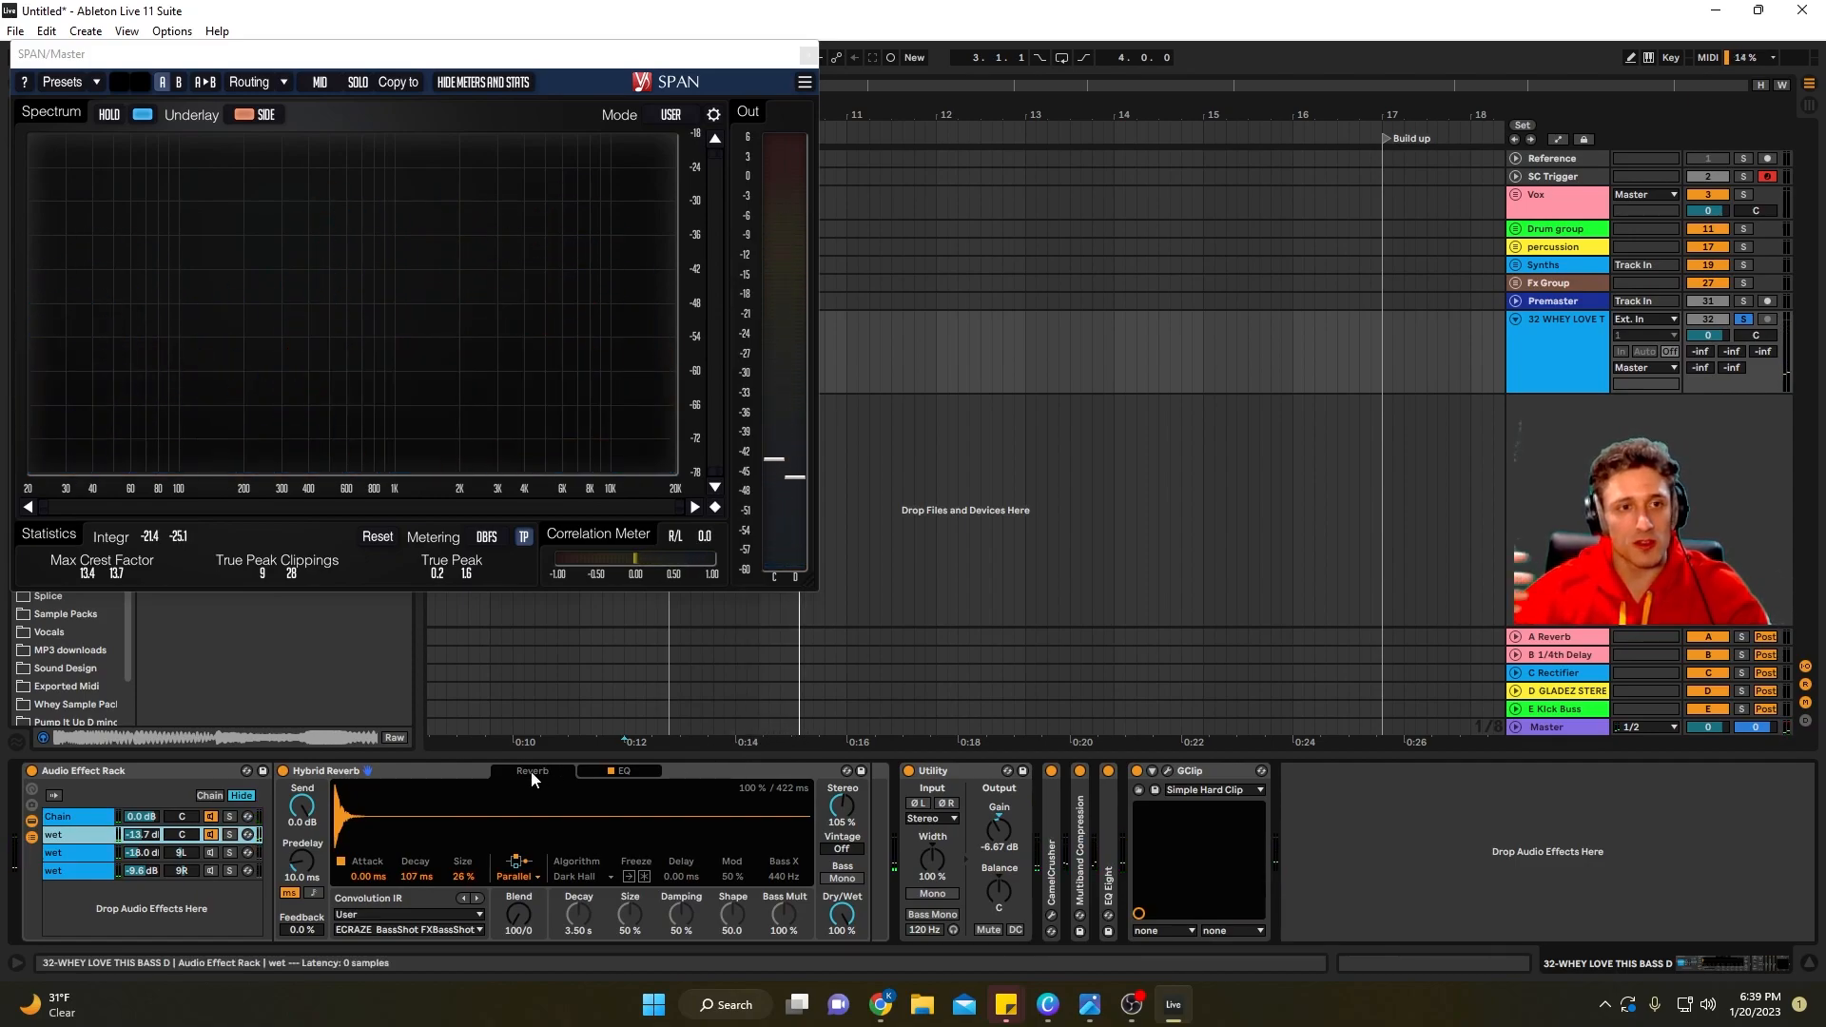
Solo the first wet chain and audition its impulse response enlarged to 379% and 224% size
left_click(229, 836)
key("space")
left_click_drag(463, 877, 463, 746)
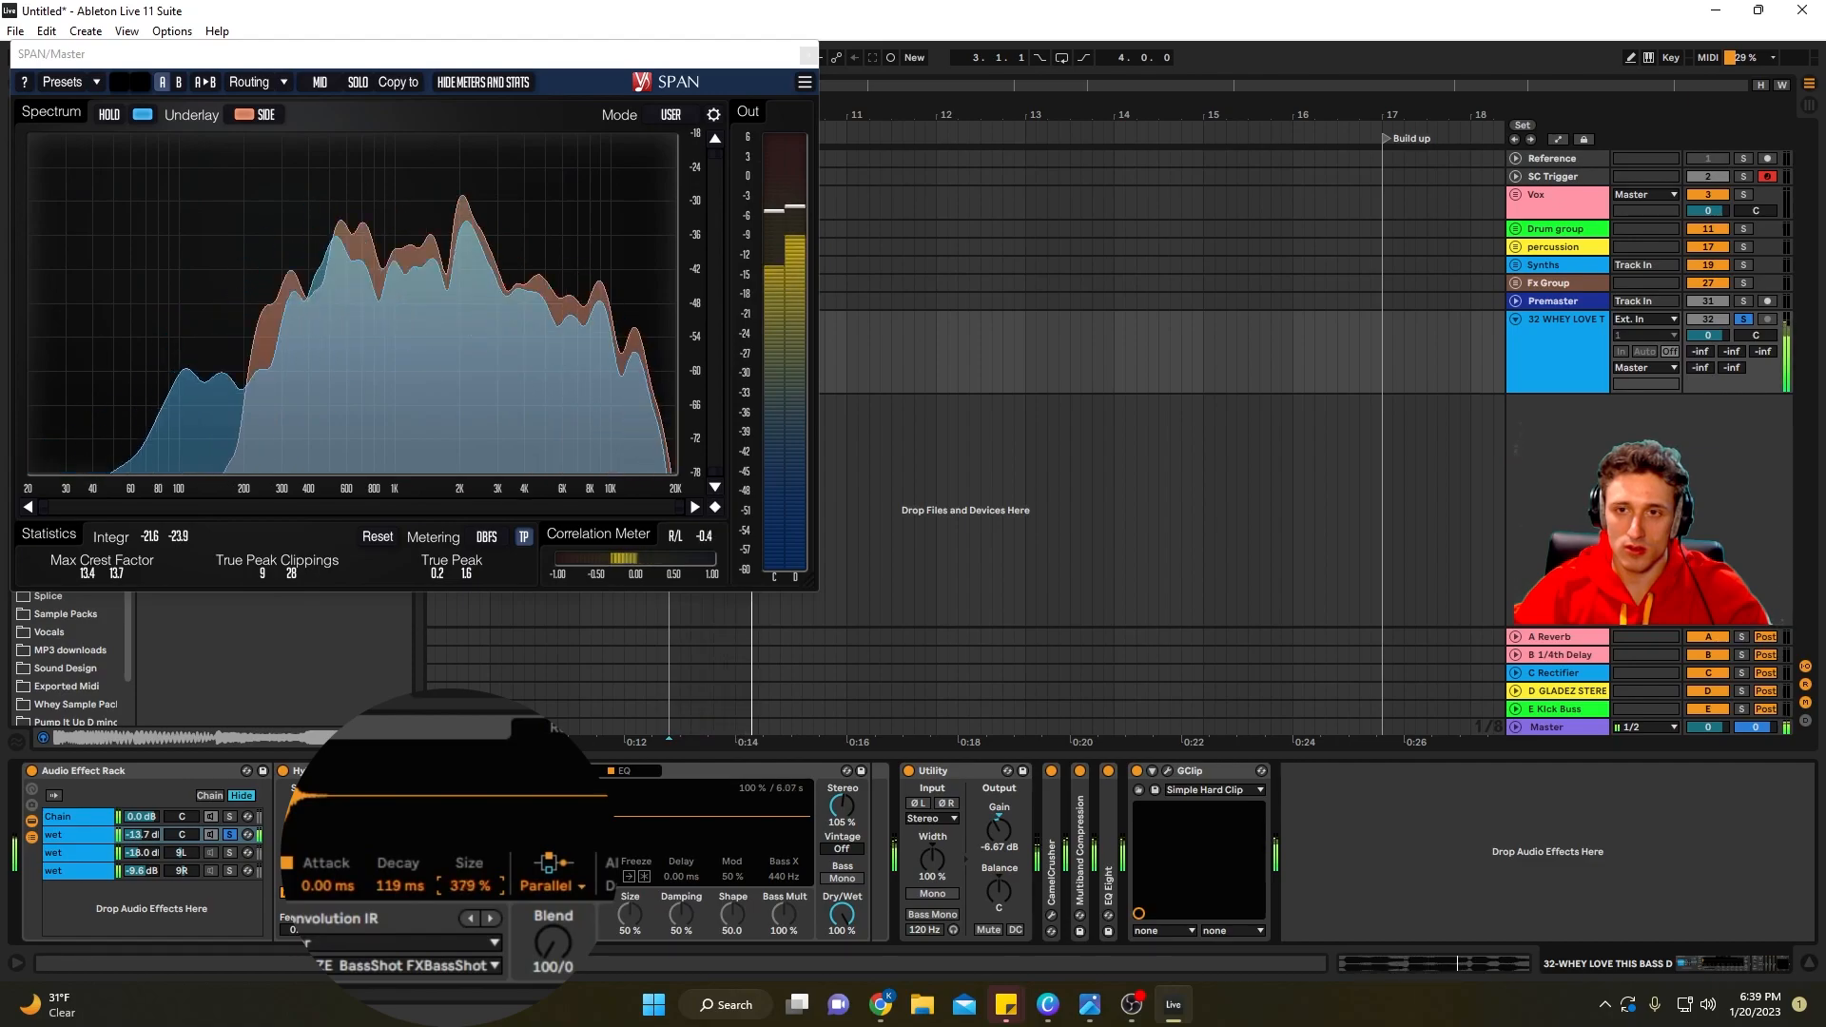
left_click_drag(463, 876, 463, 912)
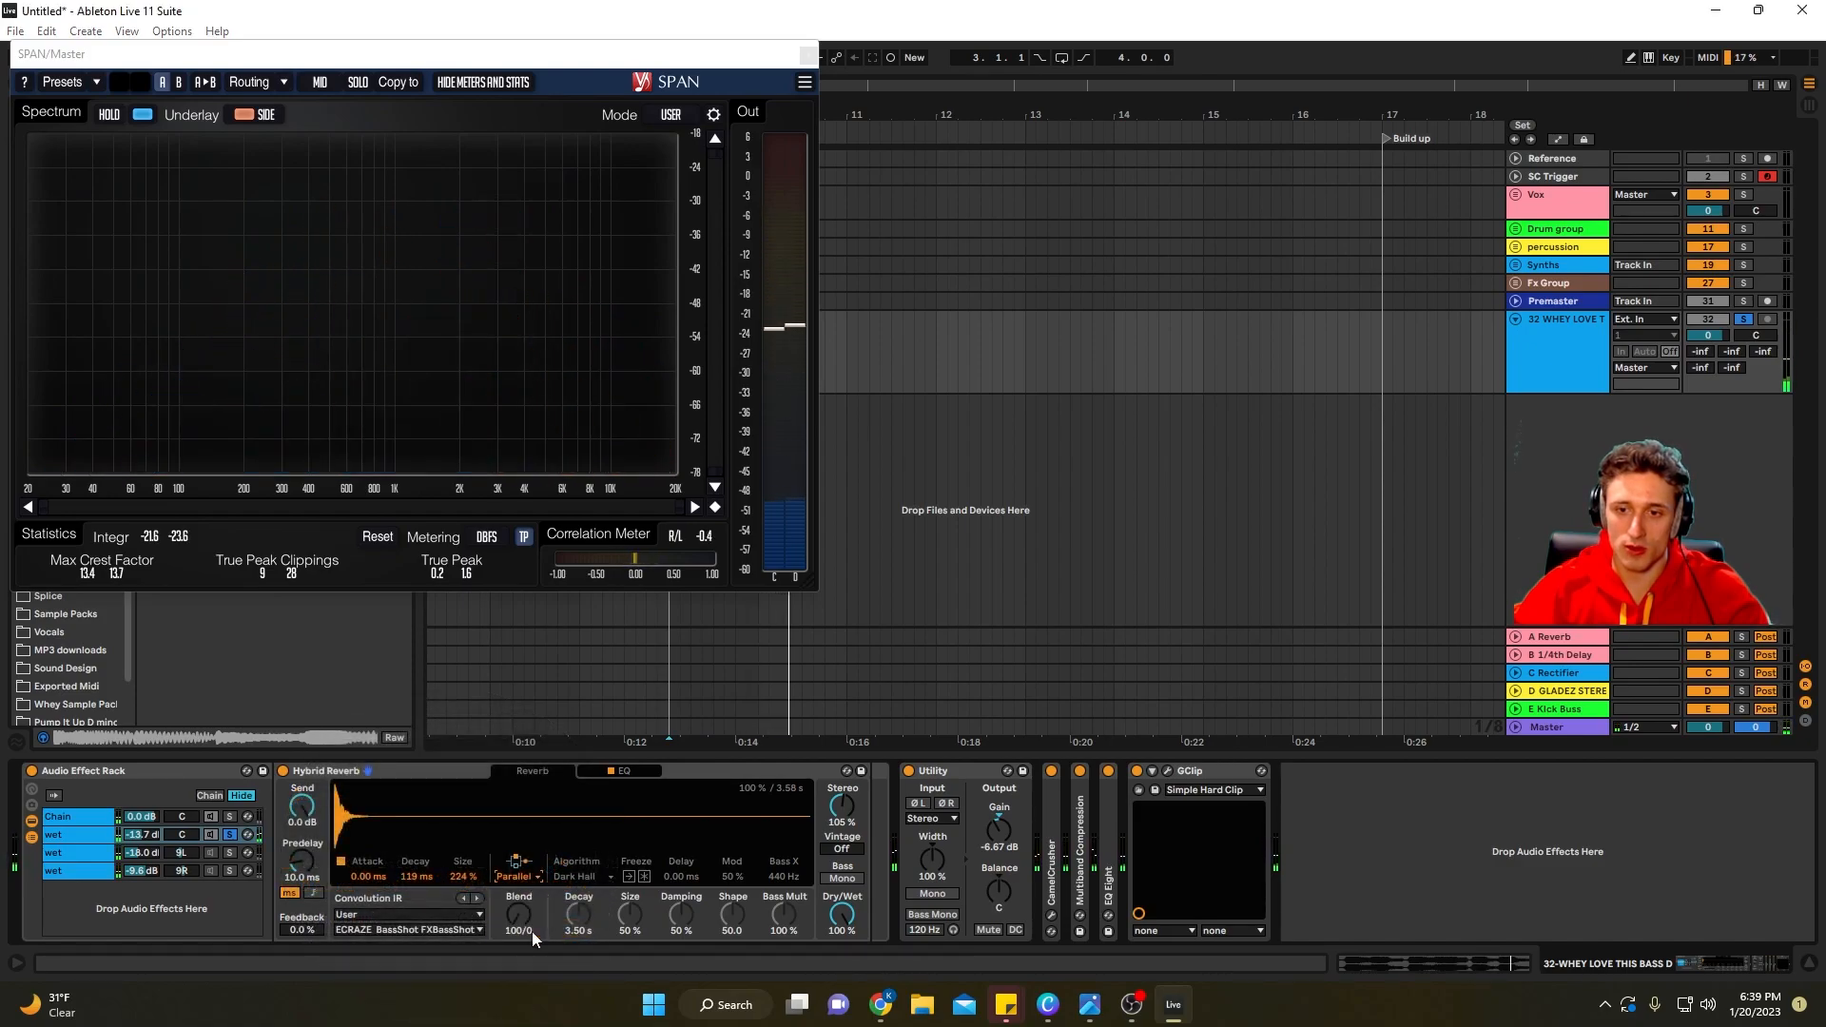
Tighten the first wet chain's impulse response to 29.8 ms decay and 24% size, replaying the bass clip to compare
left_click_drag(415, 876, 463, 917)
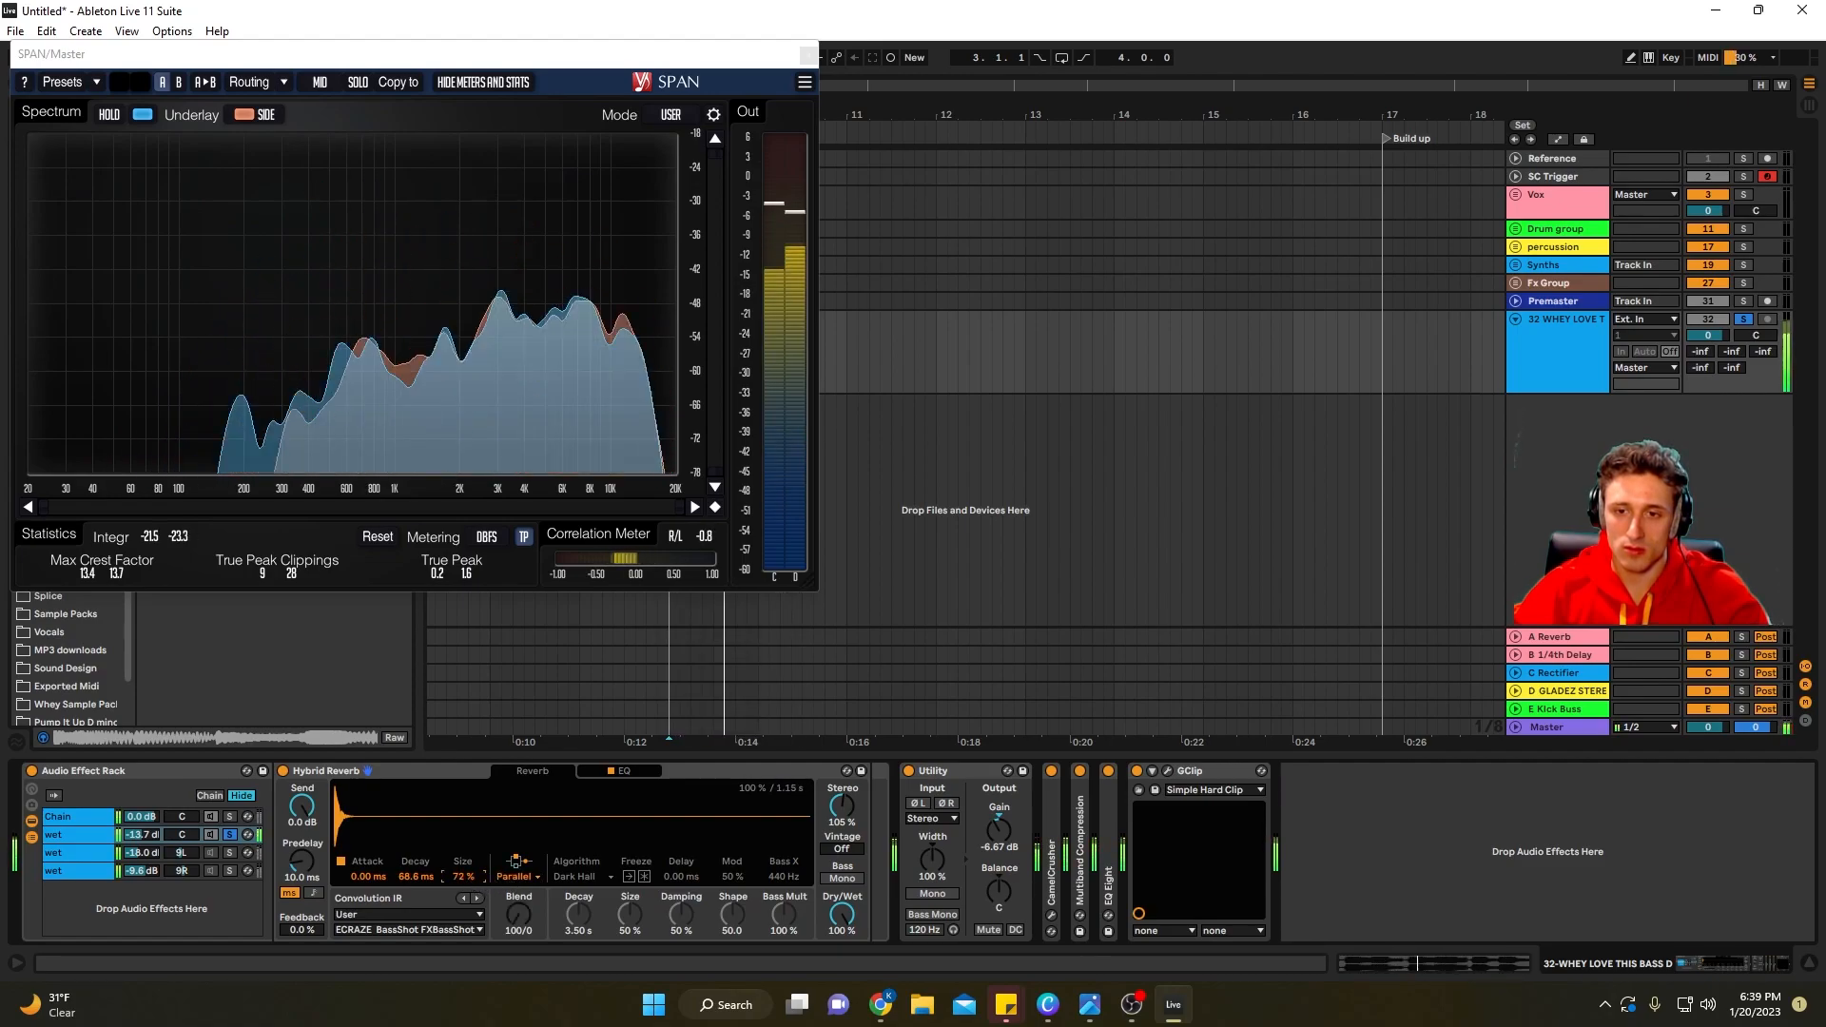
key("space")
key("space")
mouse_move(415, 876)
left_mouse_down()
mouse_move(416, 899)
mouse_move(463, 899)
mouse_move(463, 874)
left_mouse_up()
key("space")
key("space")
key("space")
key("space")
key("space")
key("space")
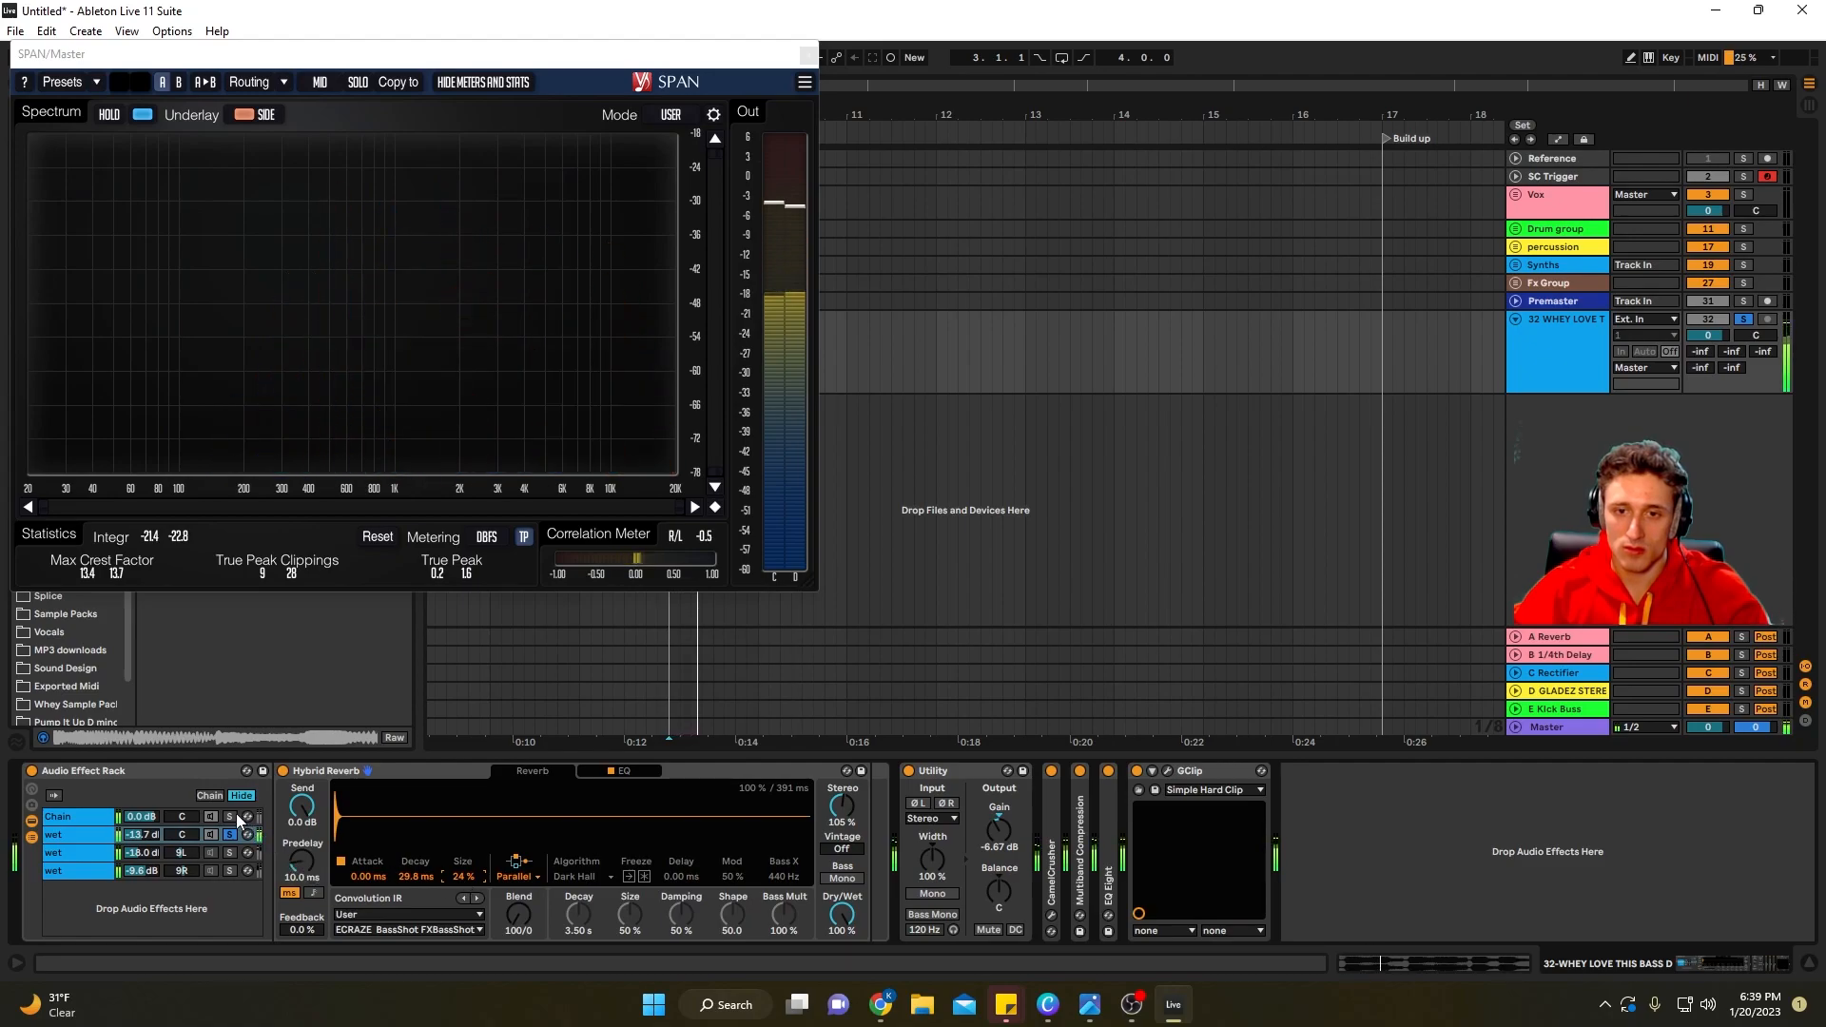
Solo the dry chain alongside the first wet chain and audition the blend
left_click(236, 818)
key("space")
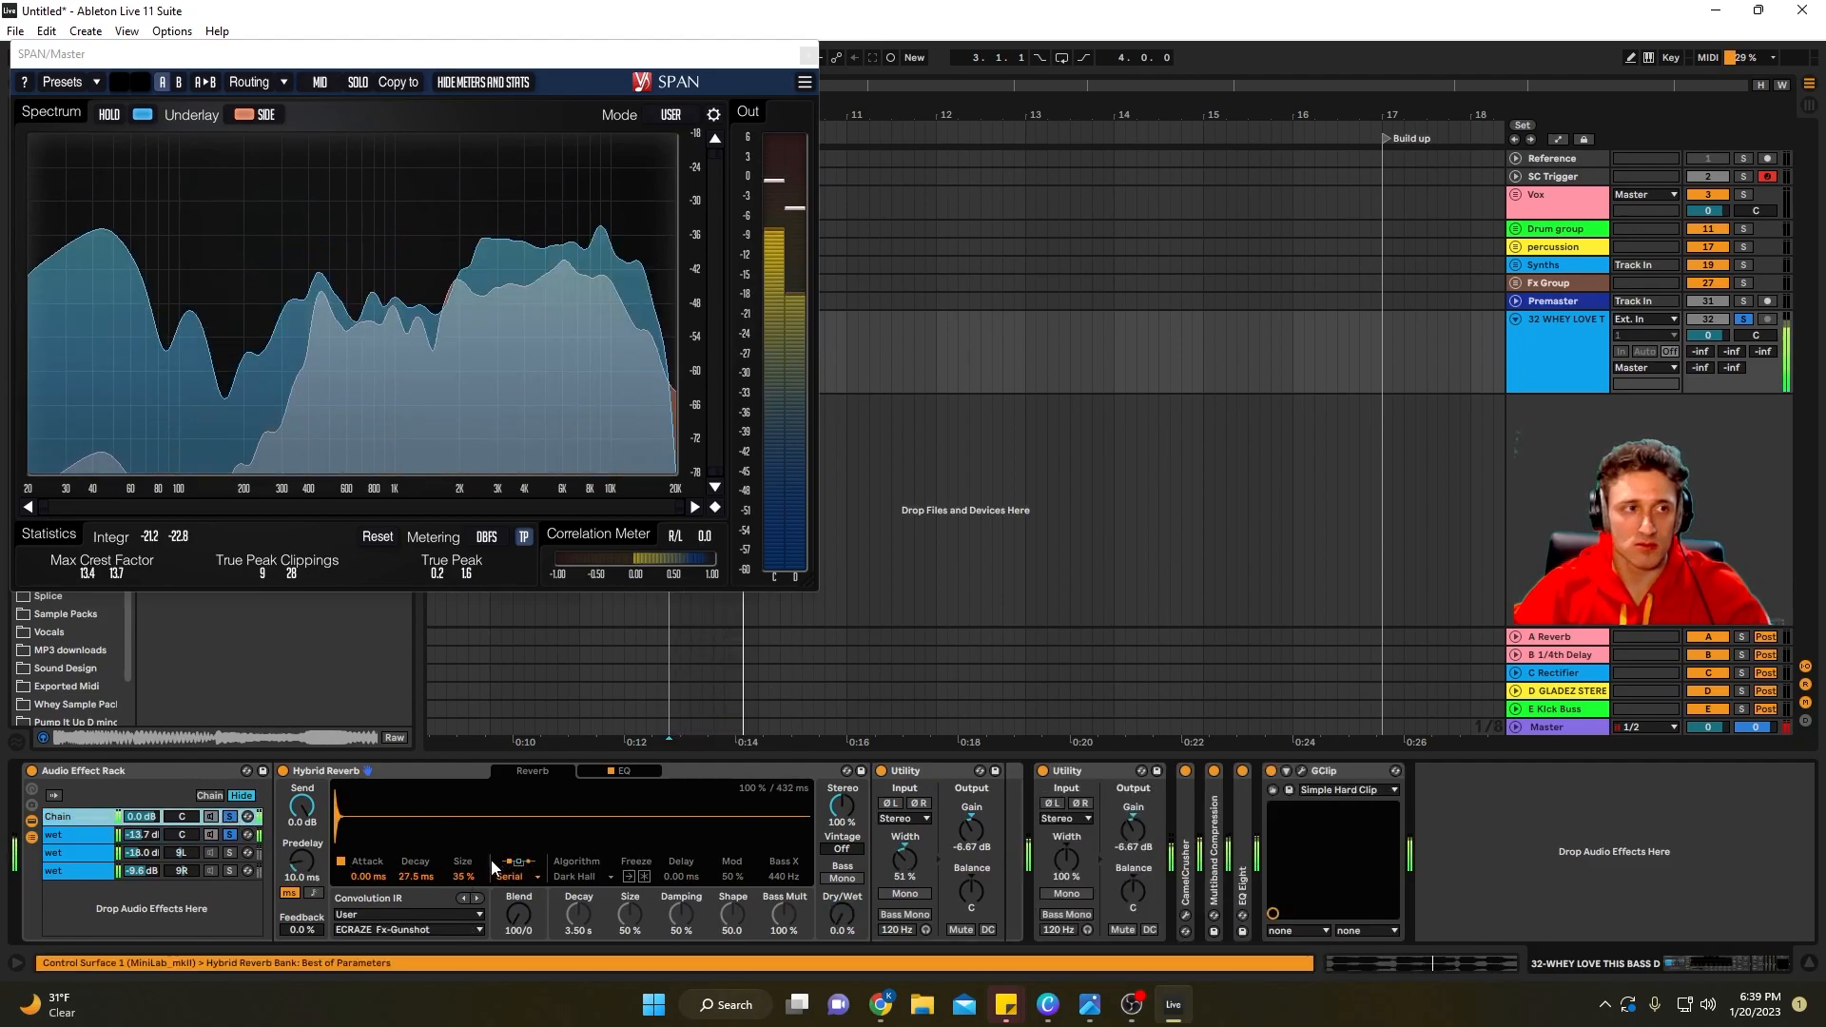
key("space")
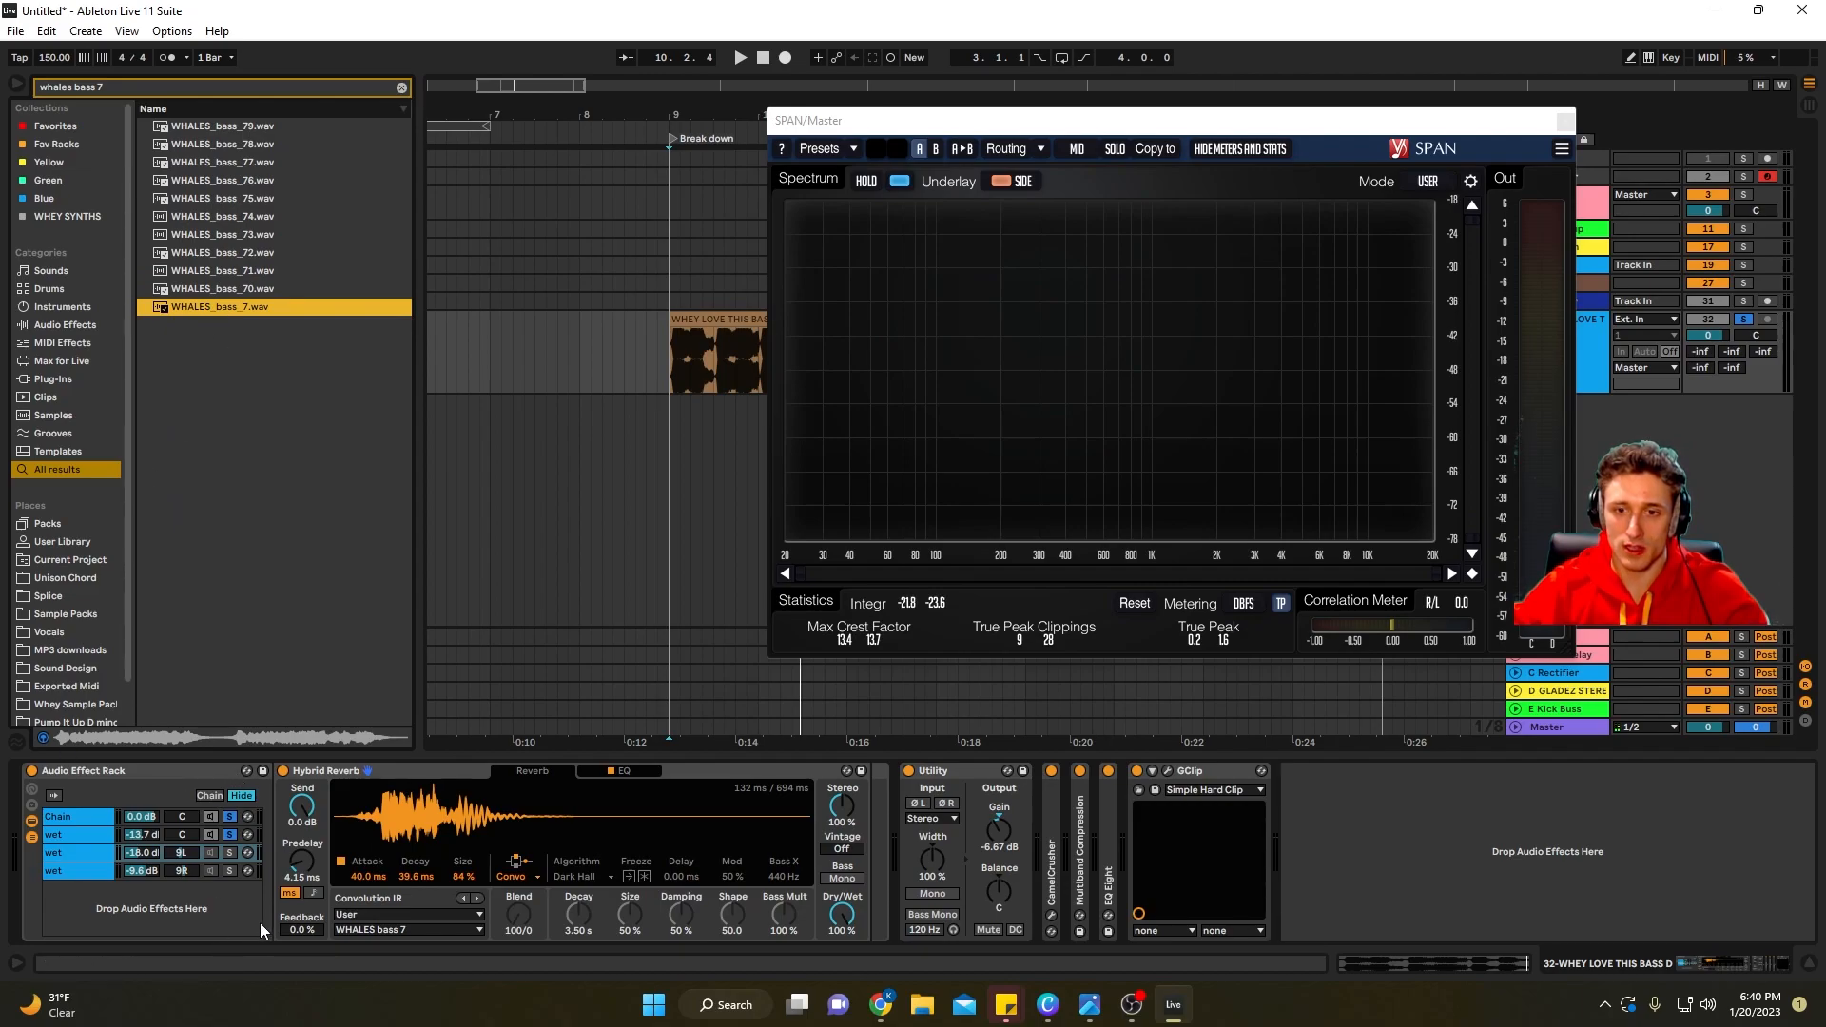
Solo the second wet chain and audition the bass clip through its WHALES bass 7 impulse response
left_click(232, 853)
key("space")
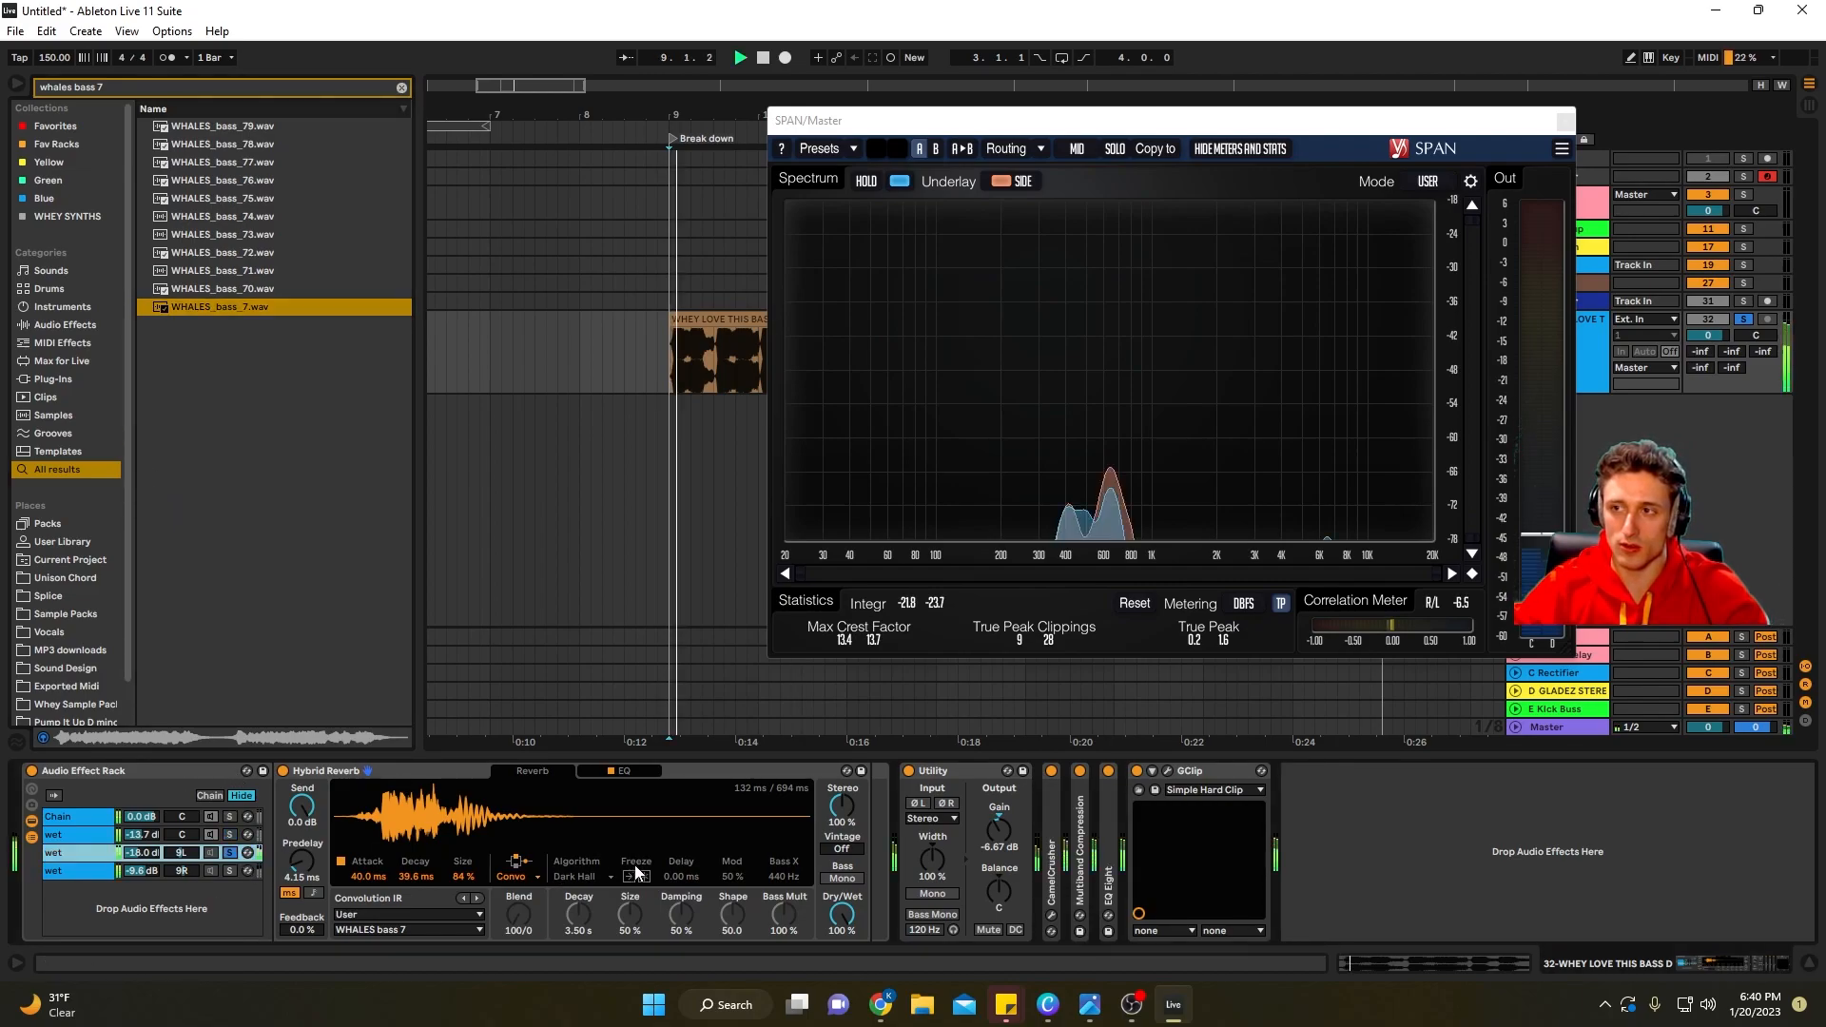
key("space")
key("space")
key("space")
Set the second wet chain's impulse response size to 170% and its stereo width to 63% while auditioning
left_click_drag(470, 875, 471, 800)
key("space")
key("space")
key("space")
left_click(841, 806)
left_click_drag(841, 806, 842, 841)
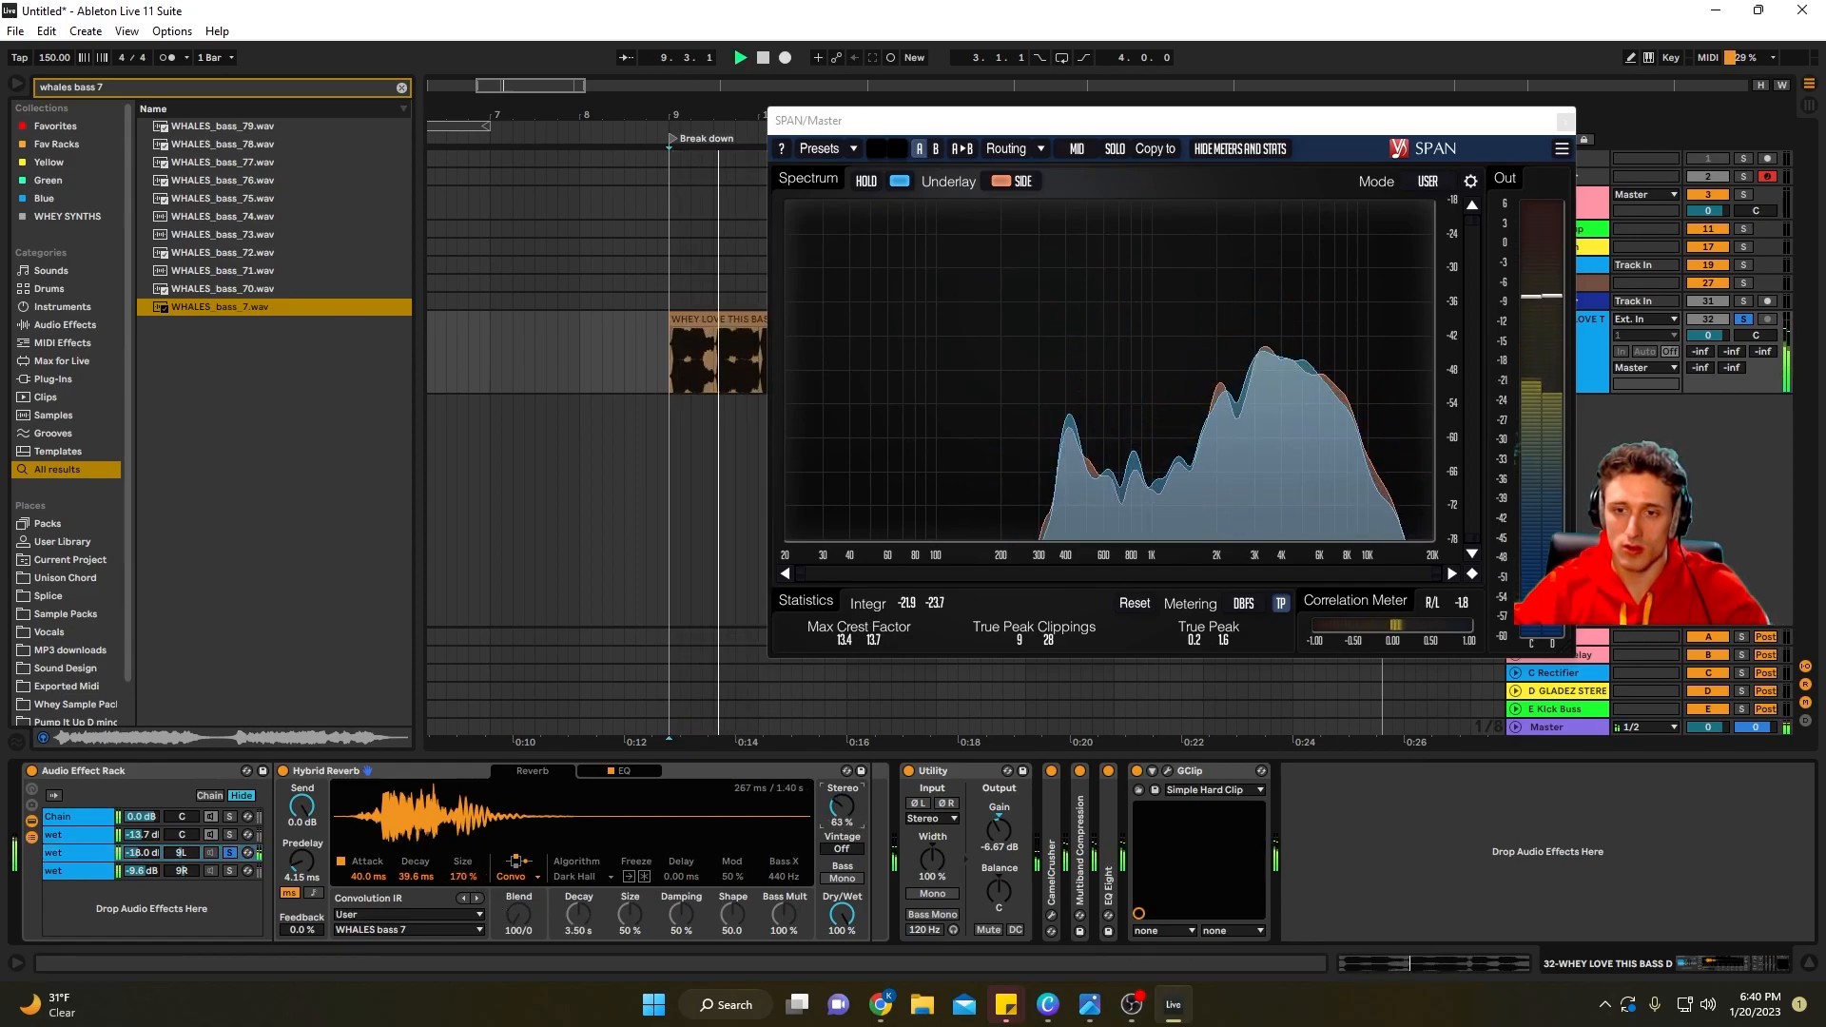
key("space")
In the second wet chain's Hybrid Reverb EQ, set the low cut to 164 Hz, lower the high cut, and audition the decay
left_click(630, 769)
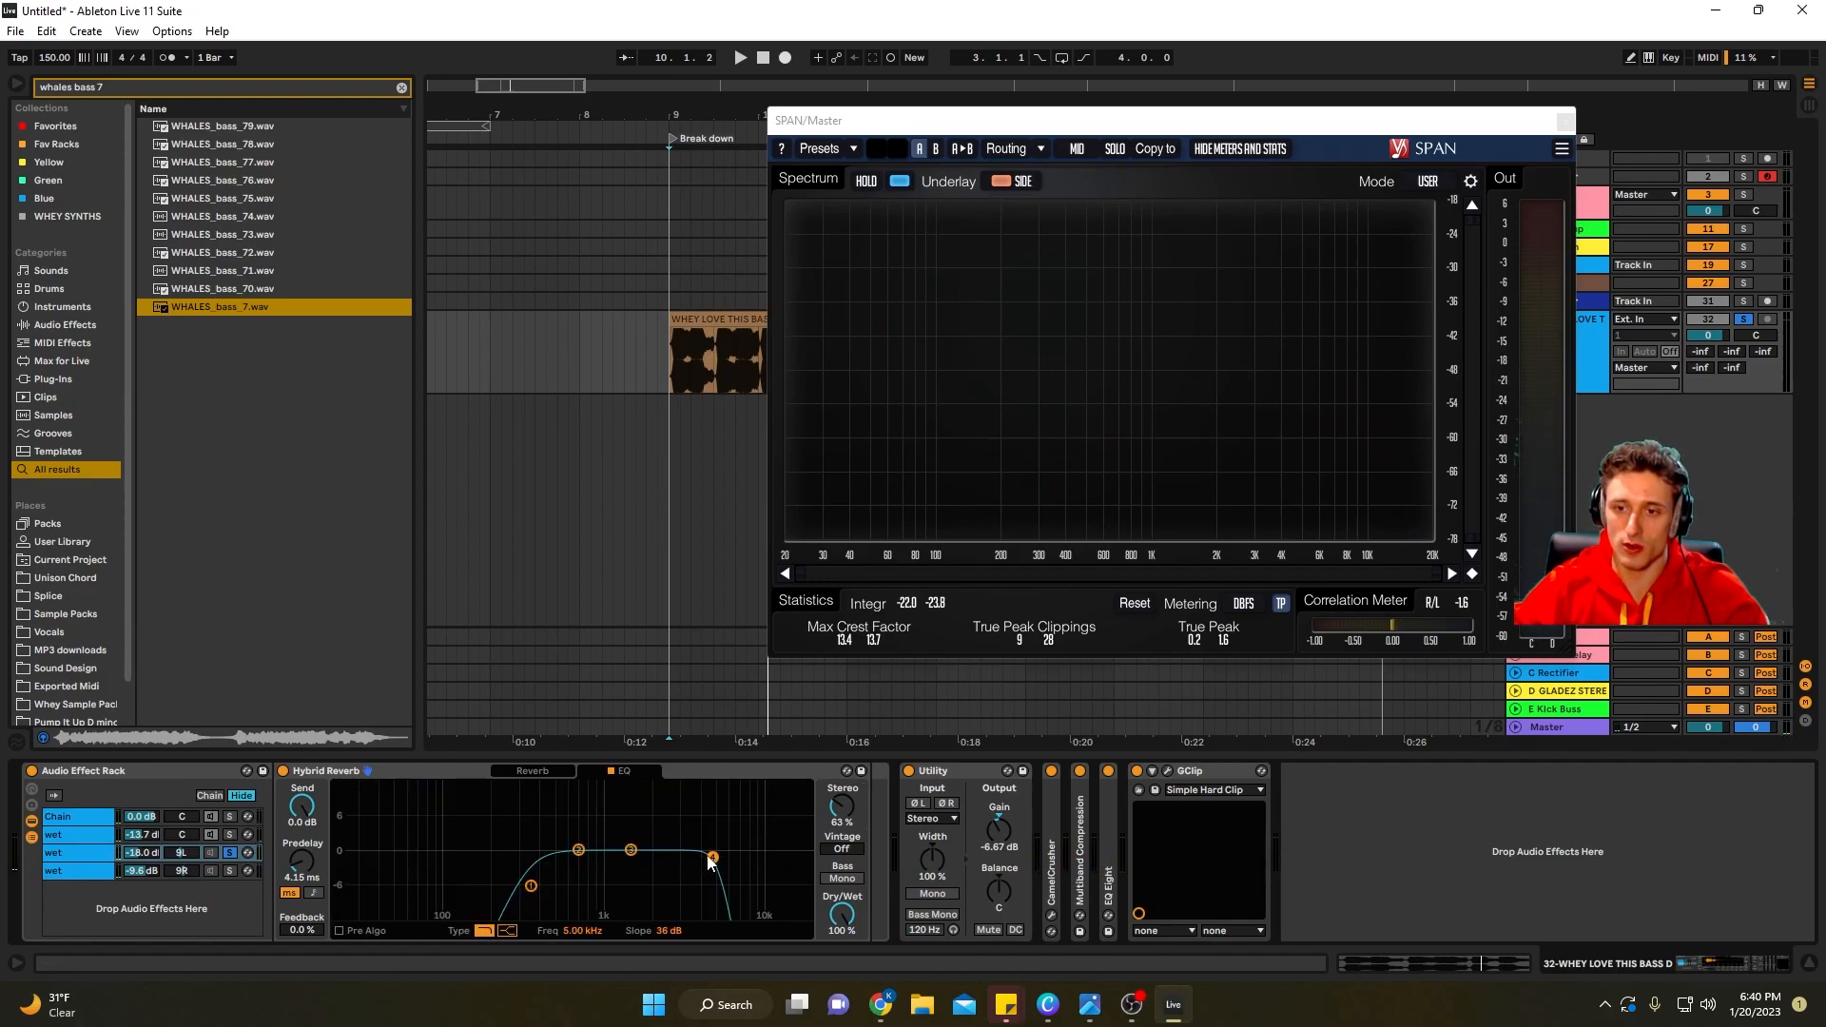
key("space")
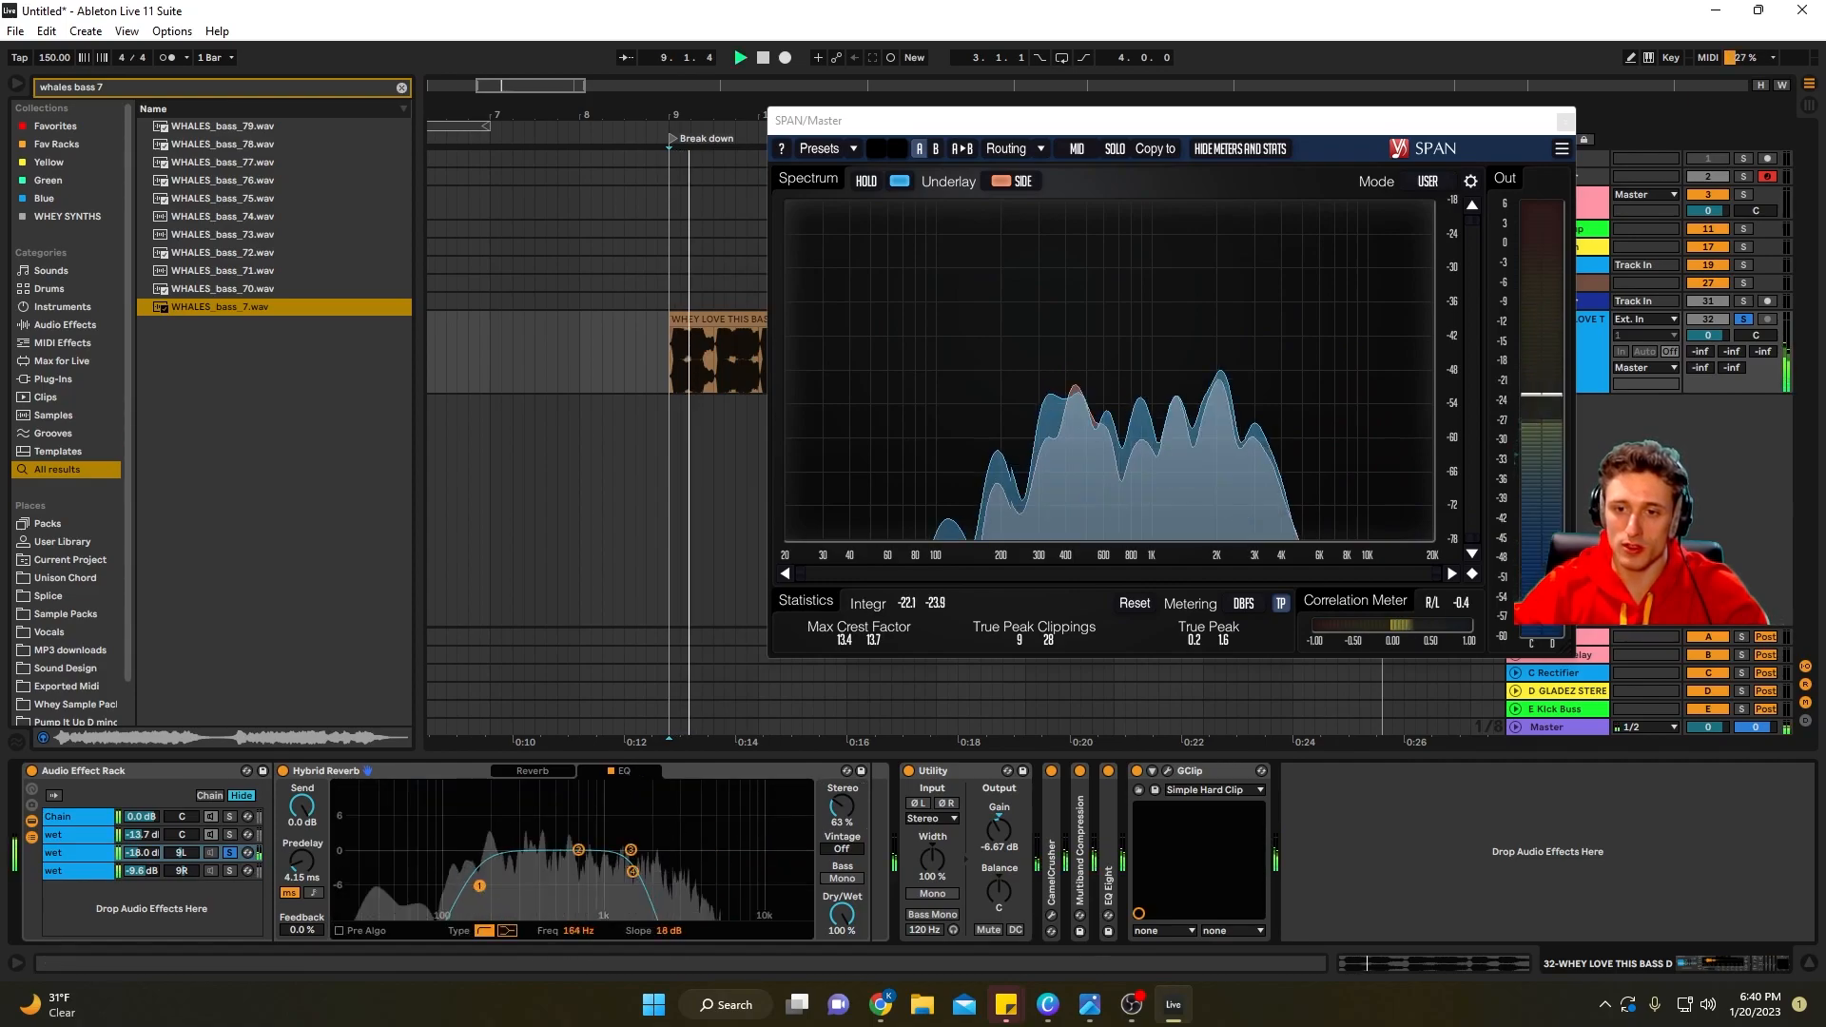
left_click(533, 770)
key("space")
key("space")
left_click_drag(416, 877, 407, 889)
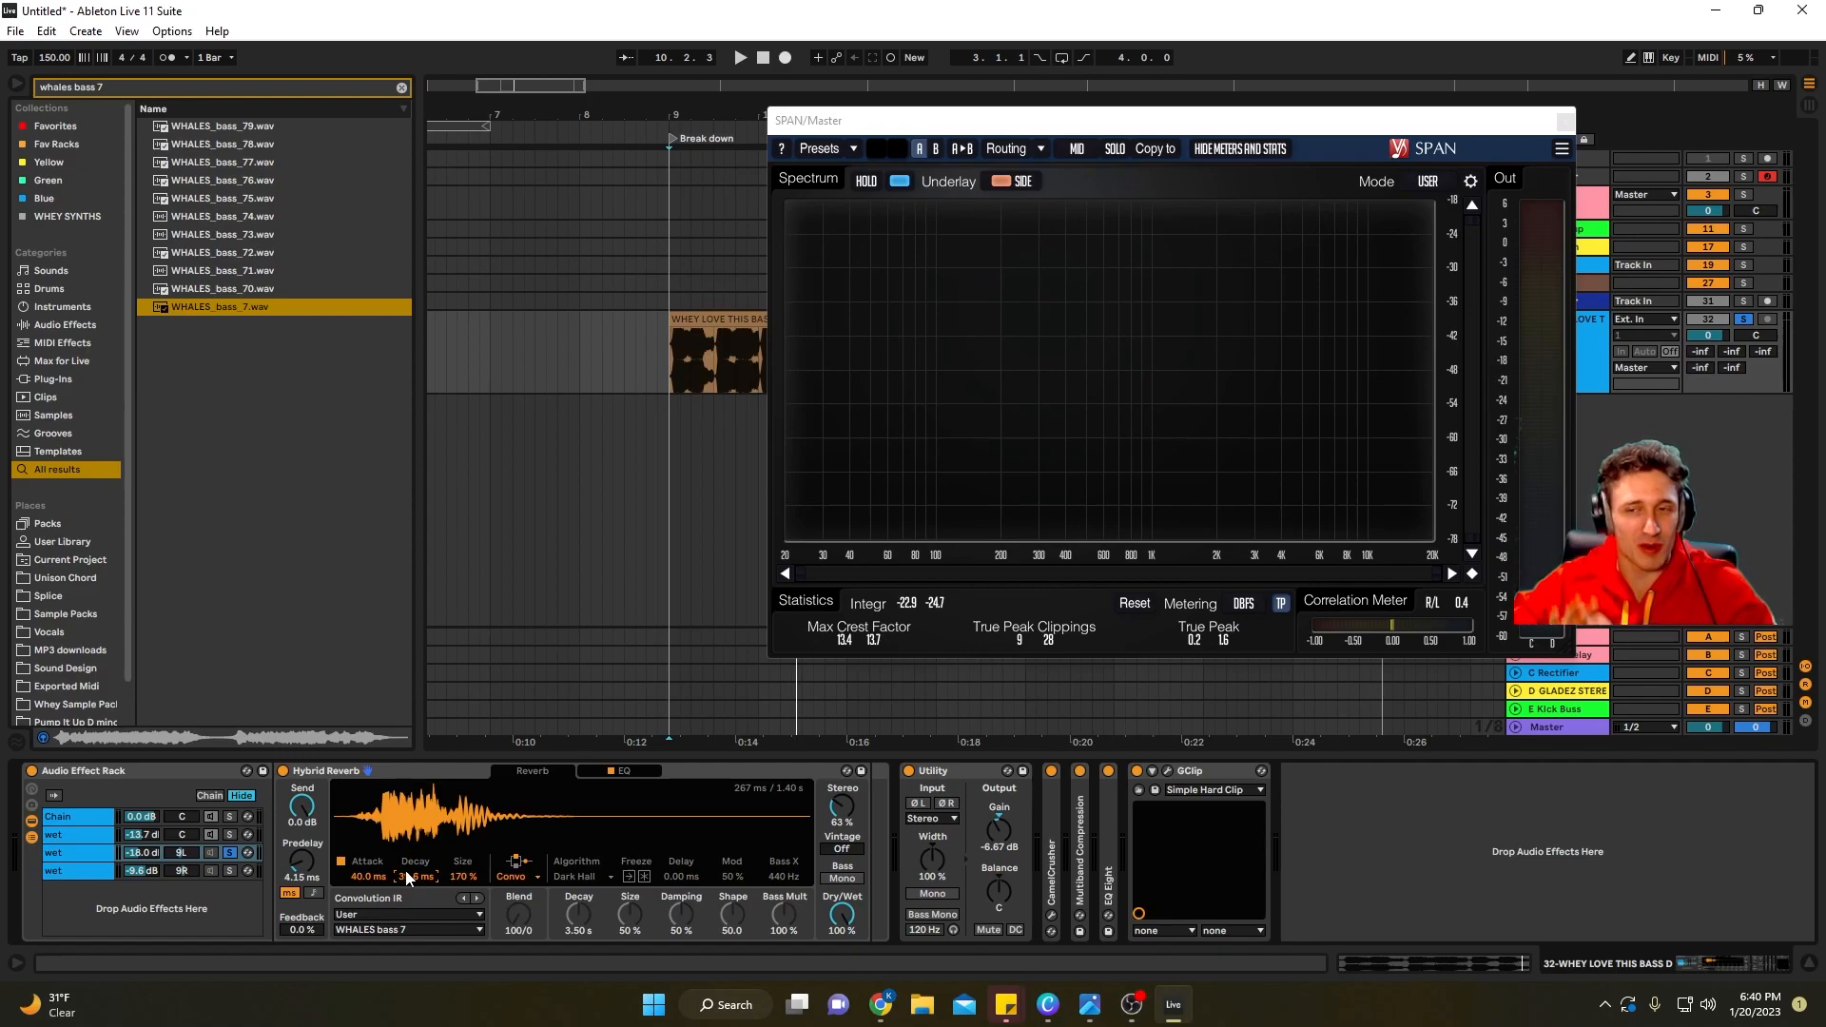
Solo the dry chain with the second wet chain and raise the second wet chain's volume to -3.4 dB during playback
left_click(230, 821)
left_click(658, 351)
key("space")
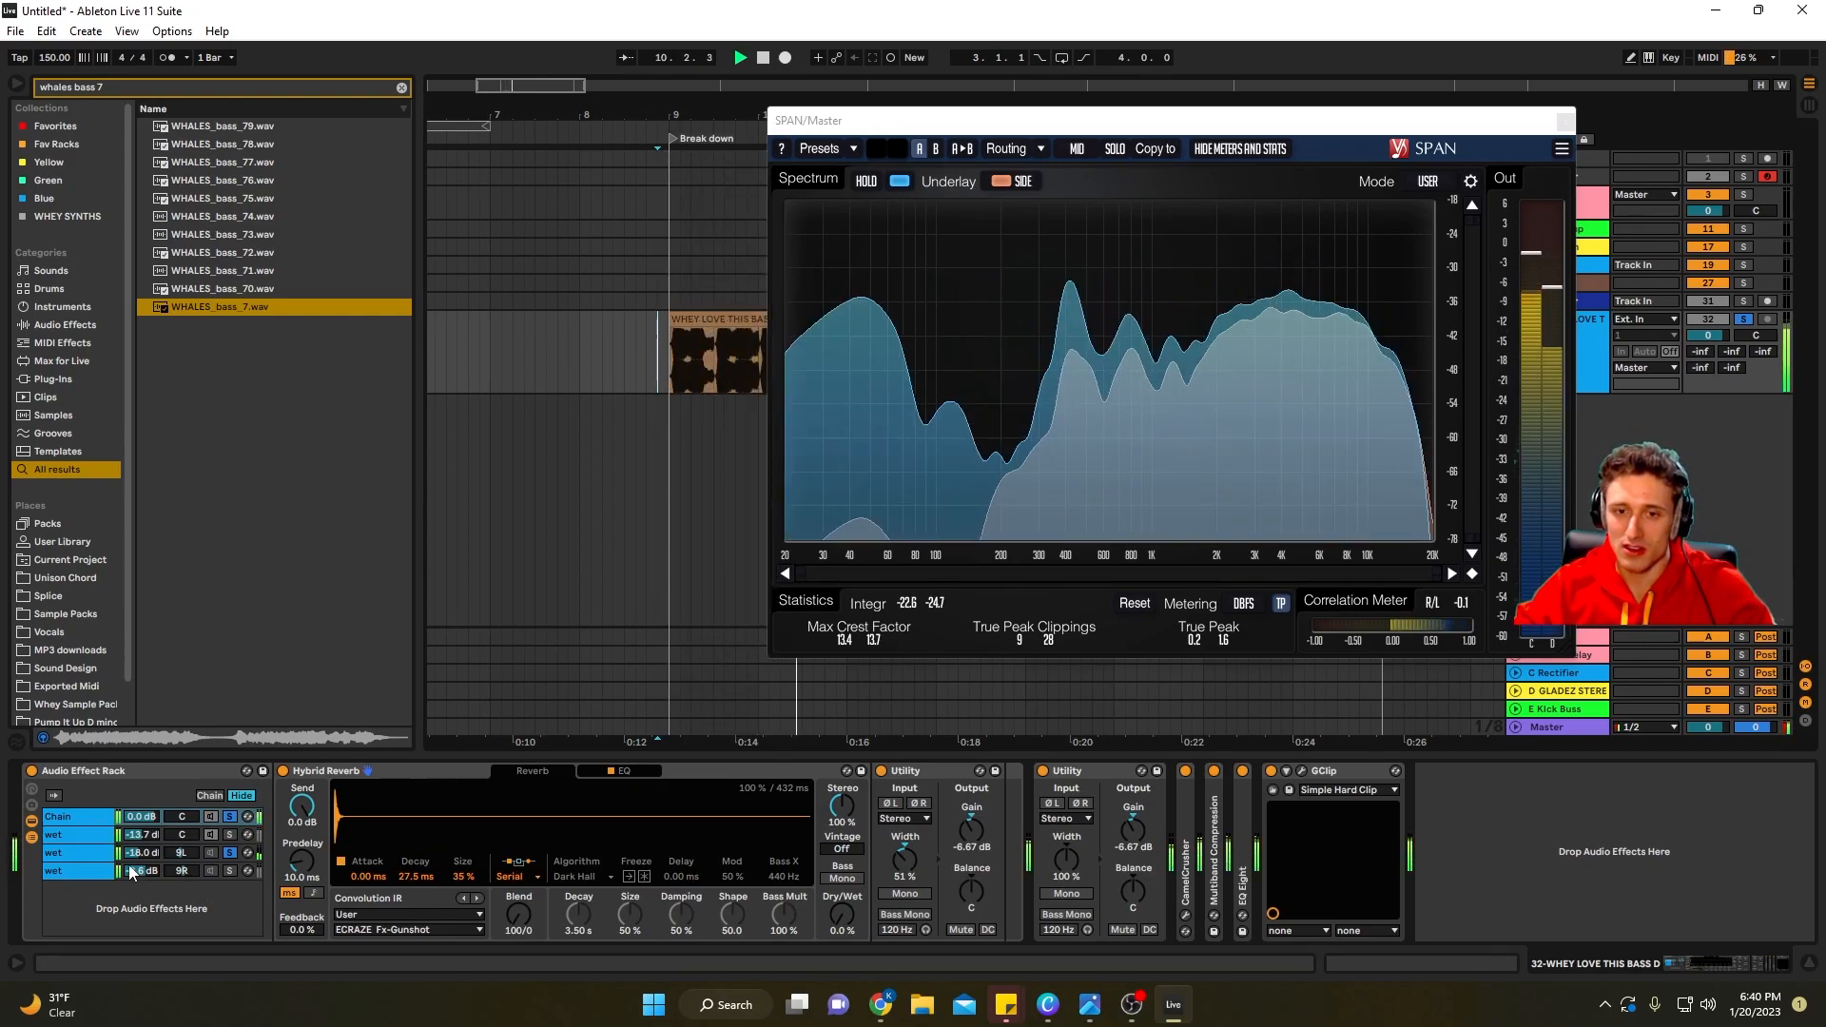
key("space")
left_click_drag(141, 853, 141, 801)
key("space")
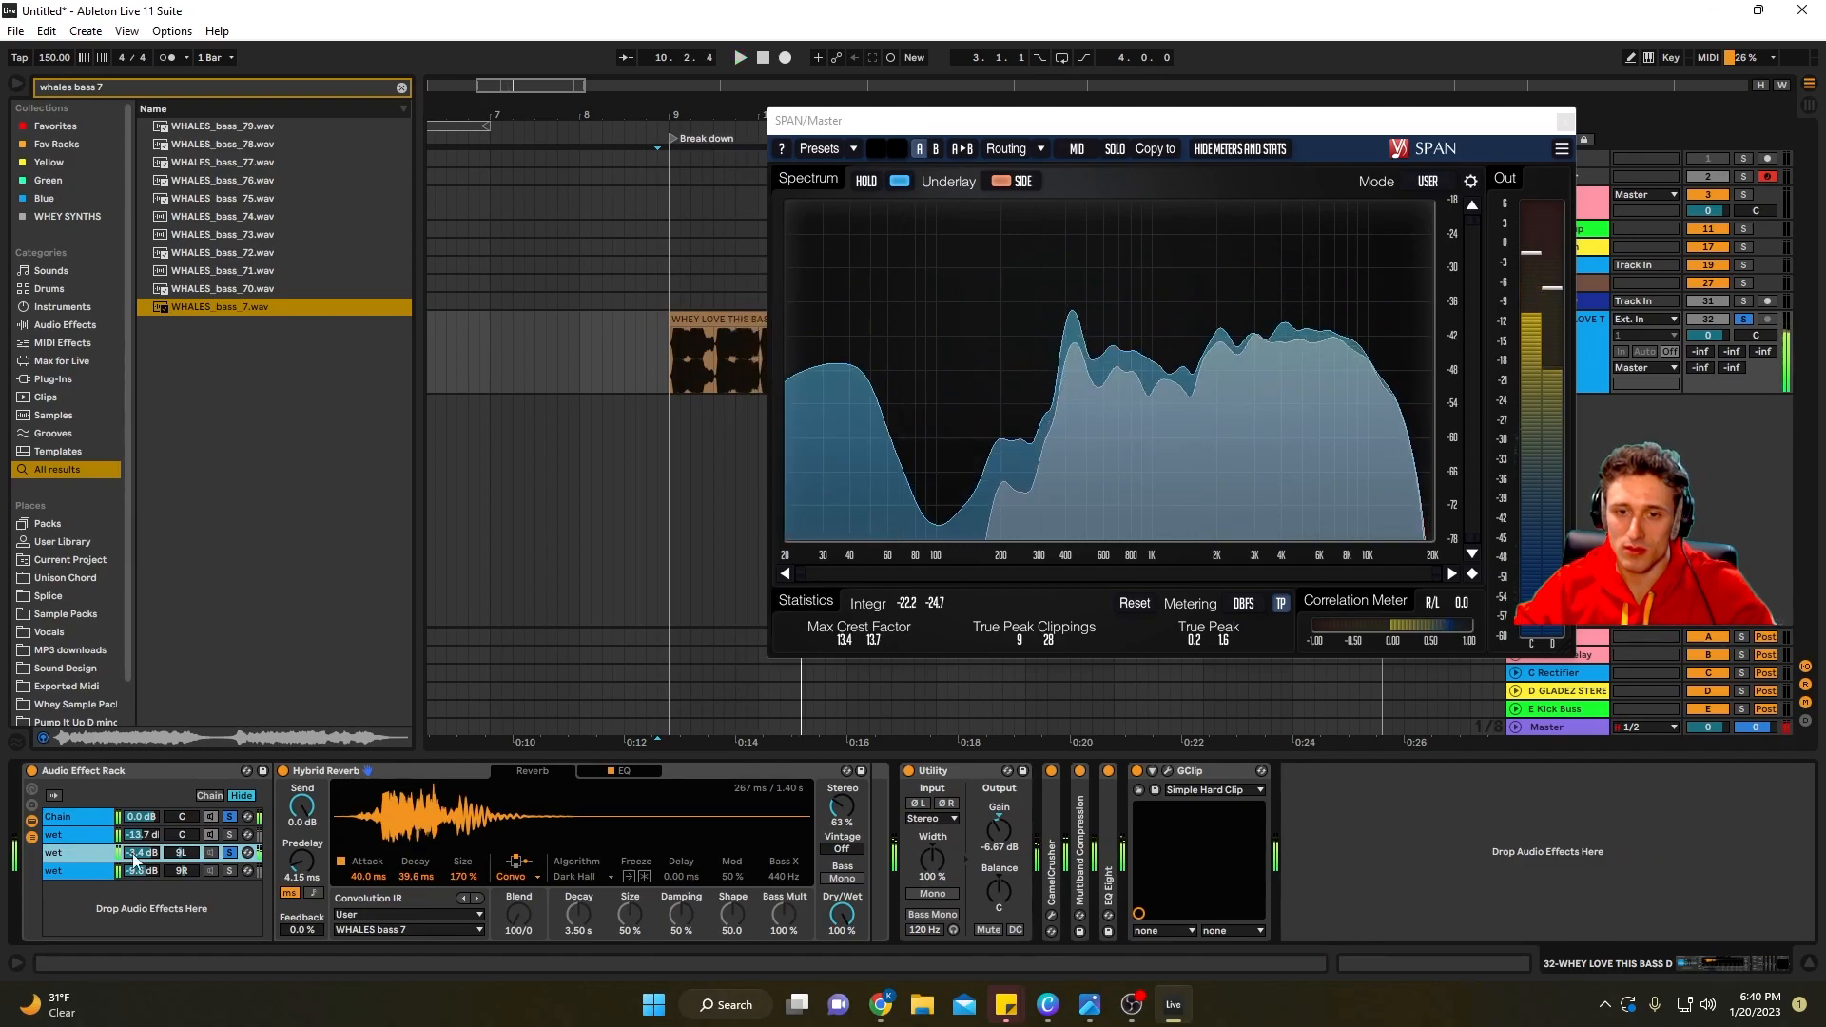
Set the second wet chain's impulse response to 21.3 ms decay and 260% size, auditioning it with the dry chain
key("space")
left_click_drag(411, 880, 412, 897)
key("space")
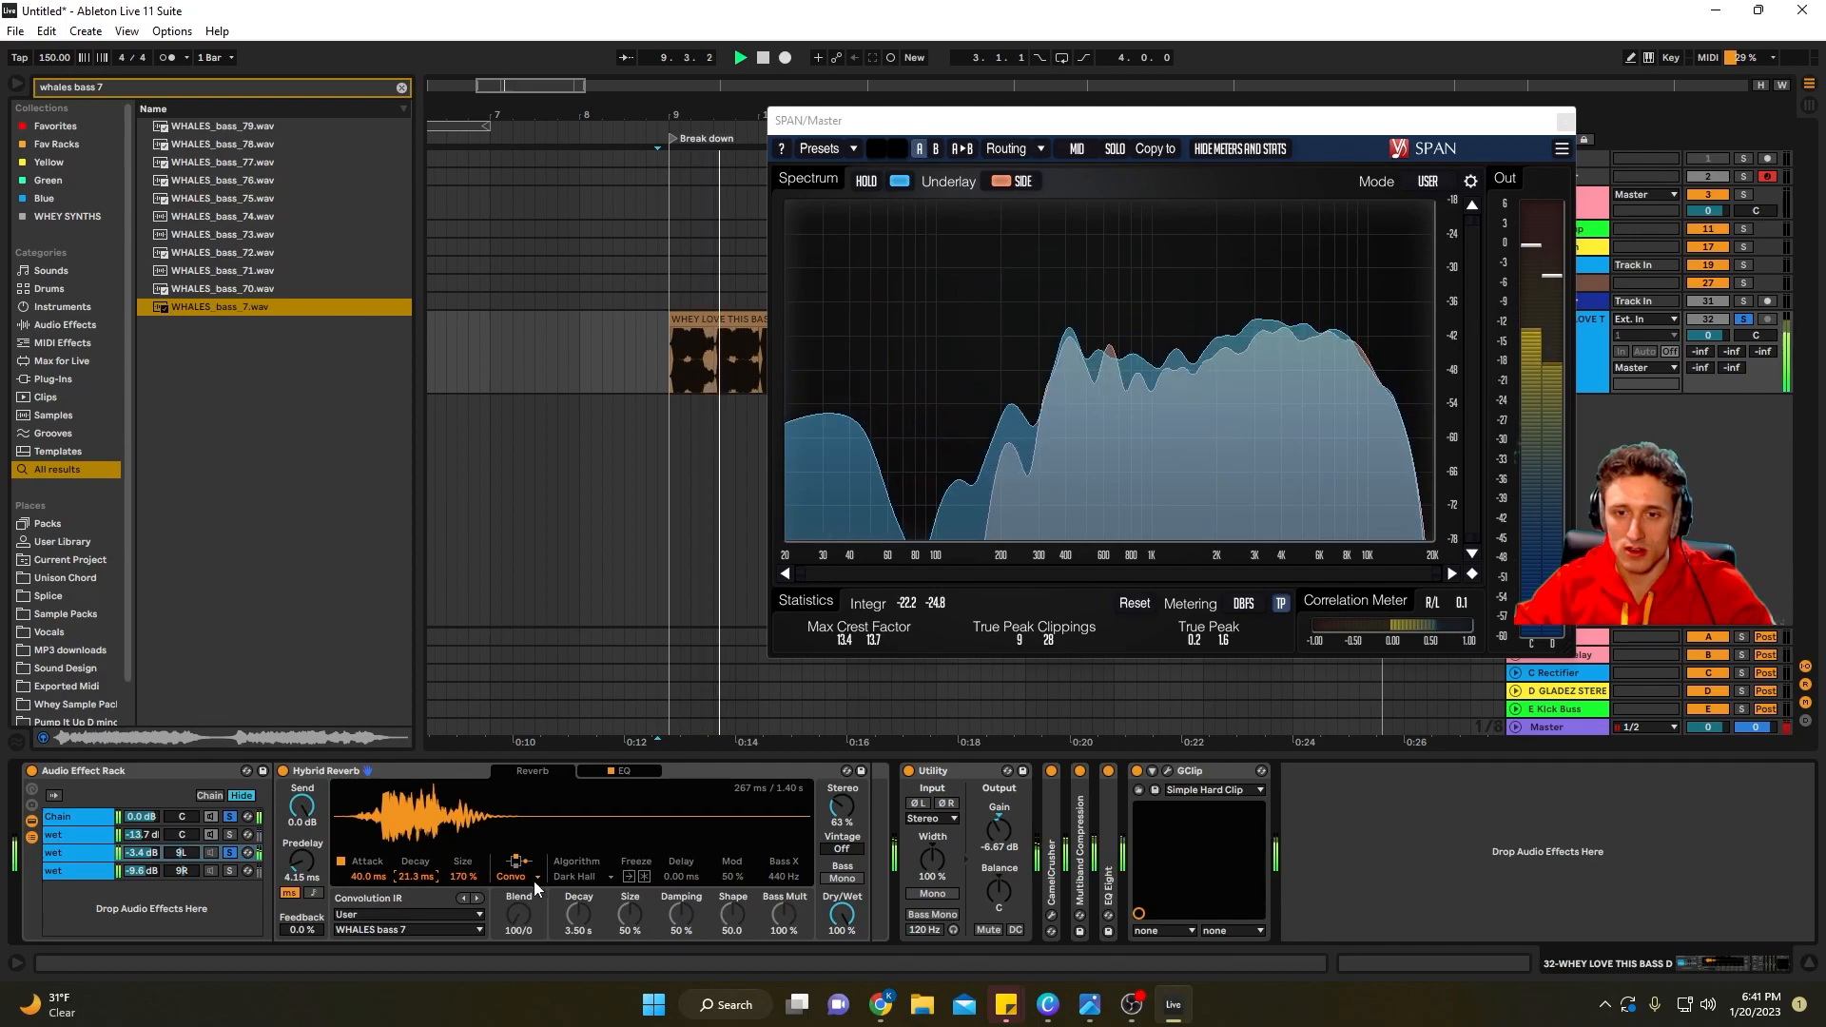
mouse_move(464, 877)
left_mouse_down()
mouse_move(464, 913)
mouse_move(464, 821)
left_mouse_up()
key("space")
key("space")
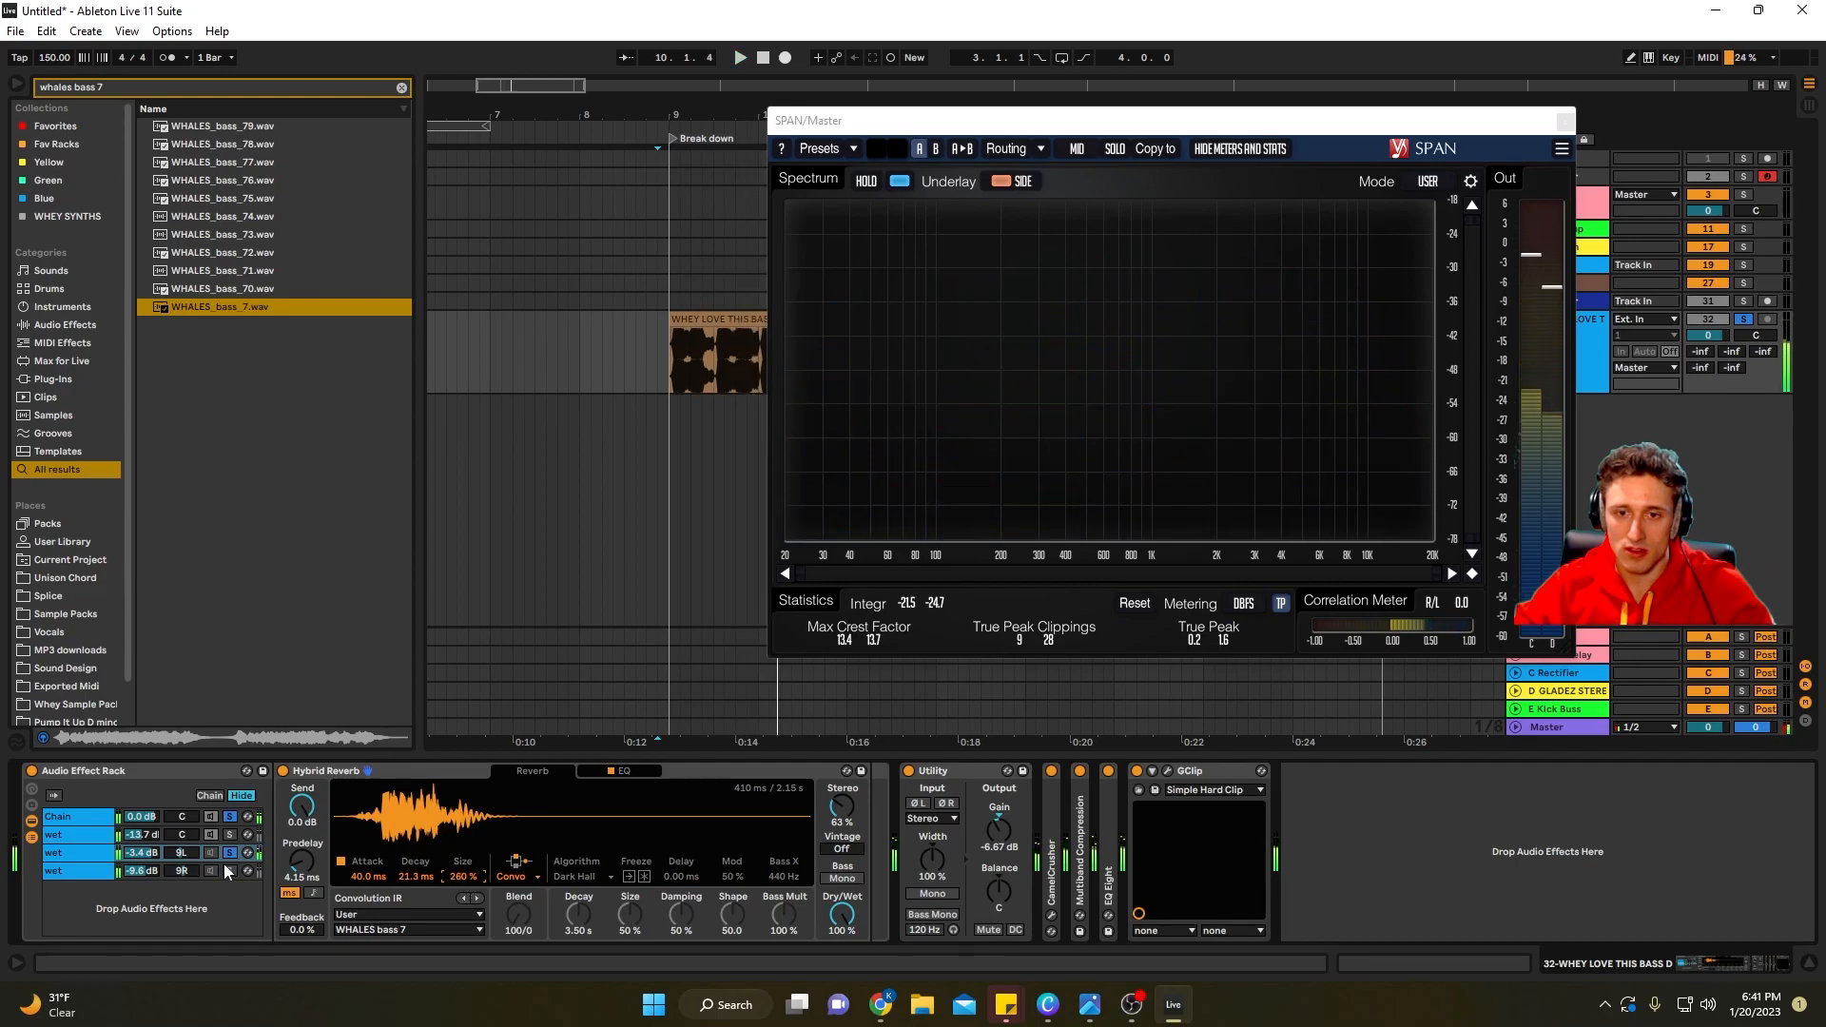
Solo the second wet chain, set its impulse response size to 310%, and raise its Hybrid Reverb EQ low cut to 373 Hz
left_click(228, 853)
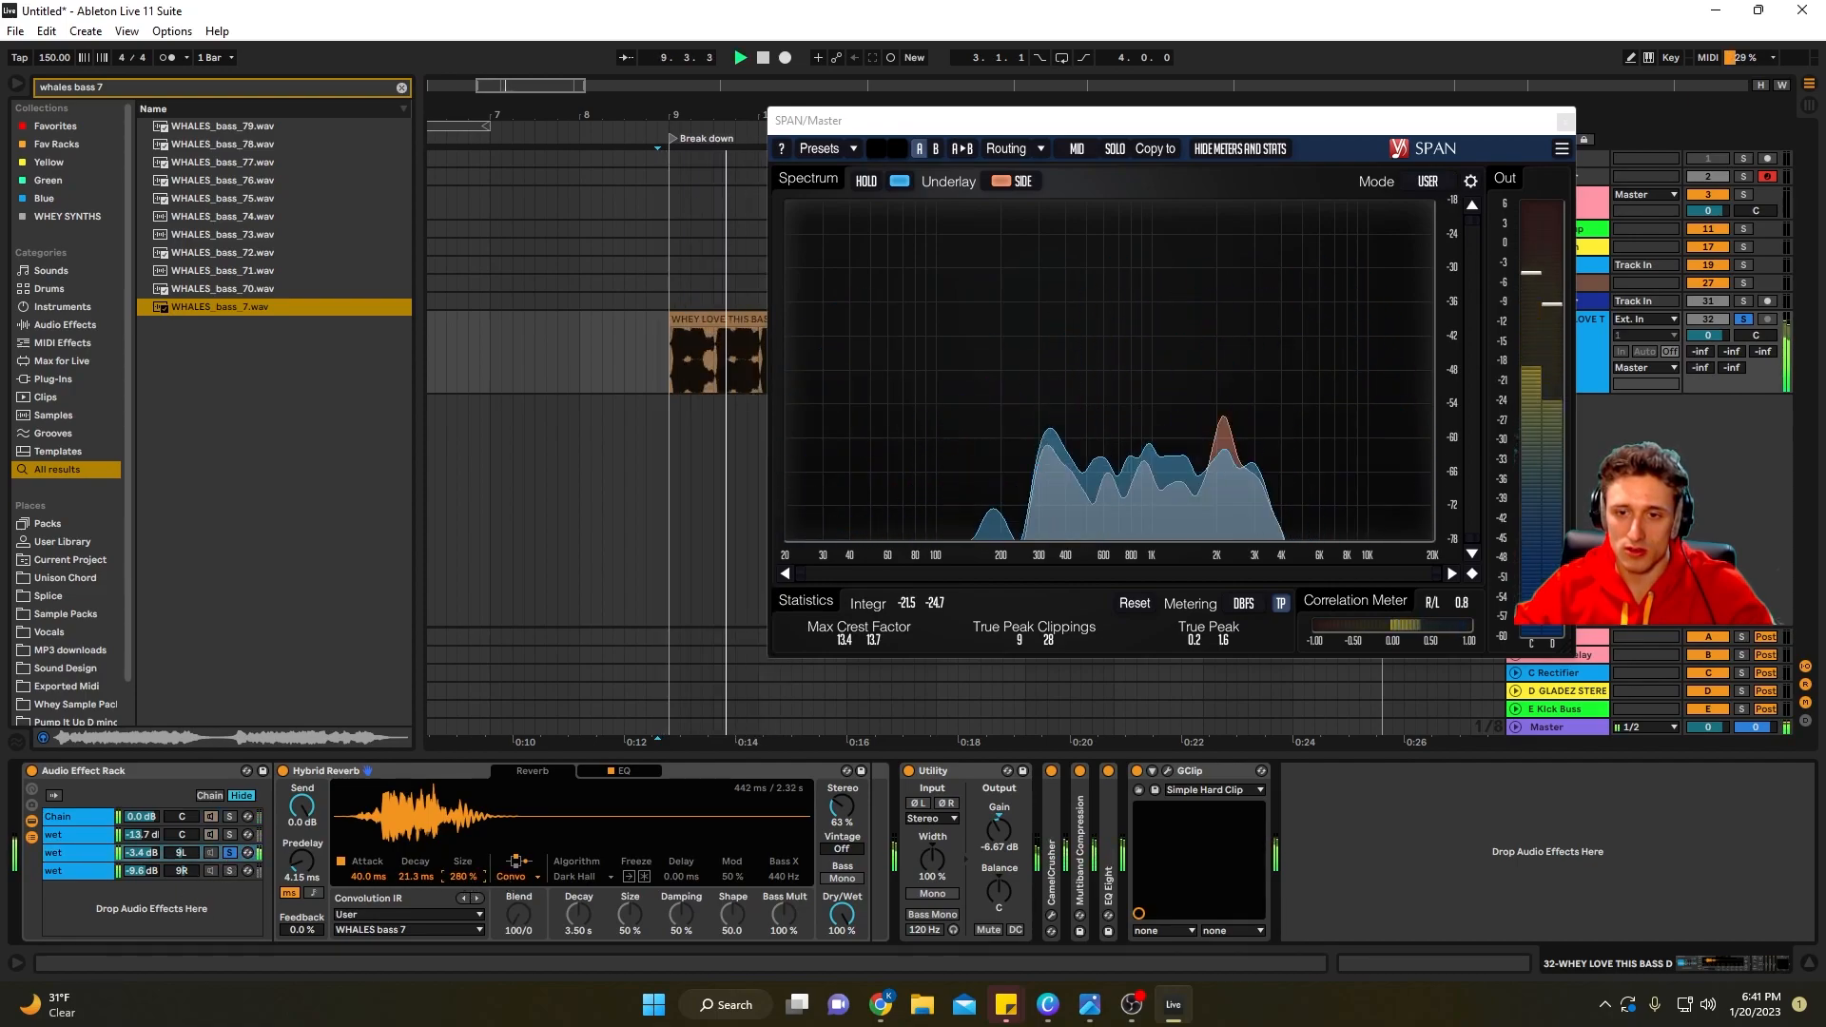
left_click_drag(464, 876, 464, 872)
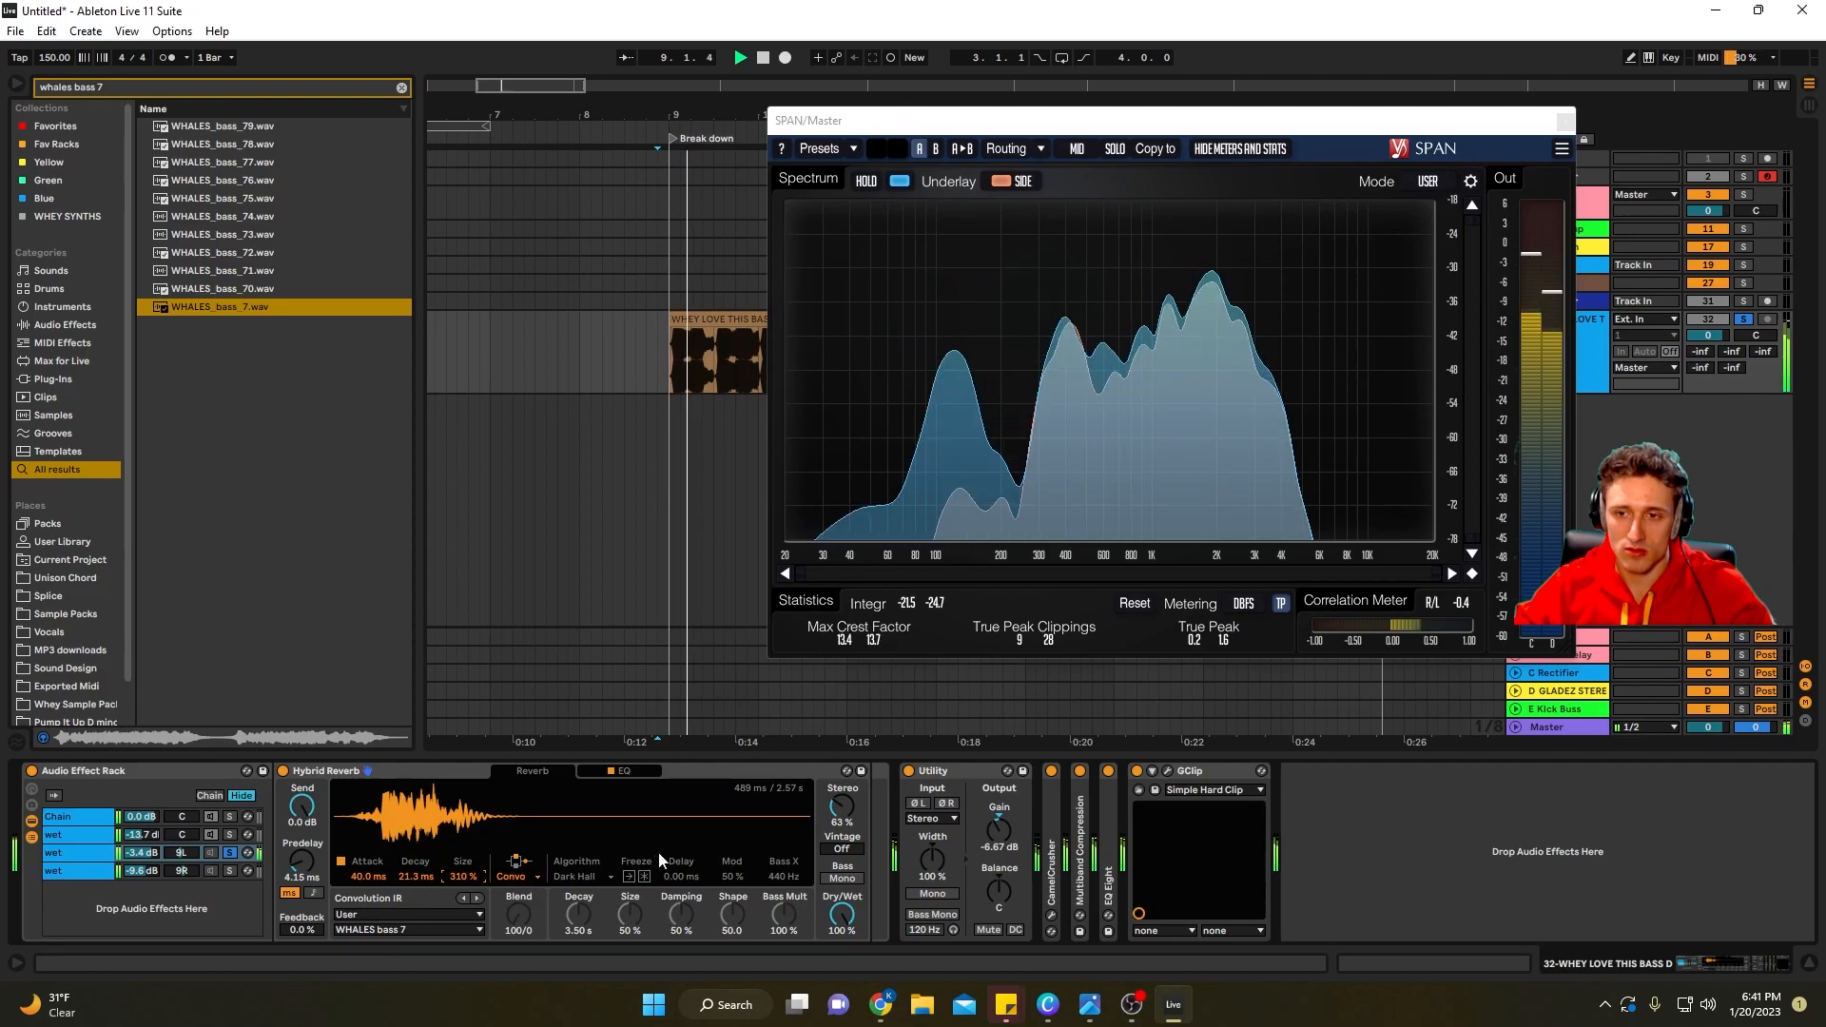
left_click(595, 774)
left_click_drag(487, 885, 536, 885)
key("space")
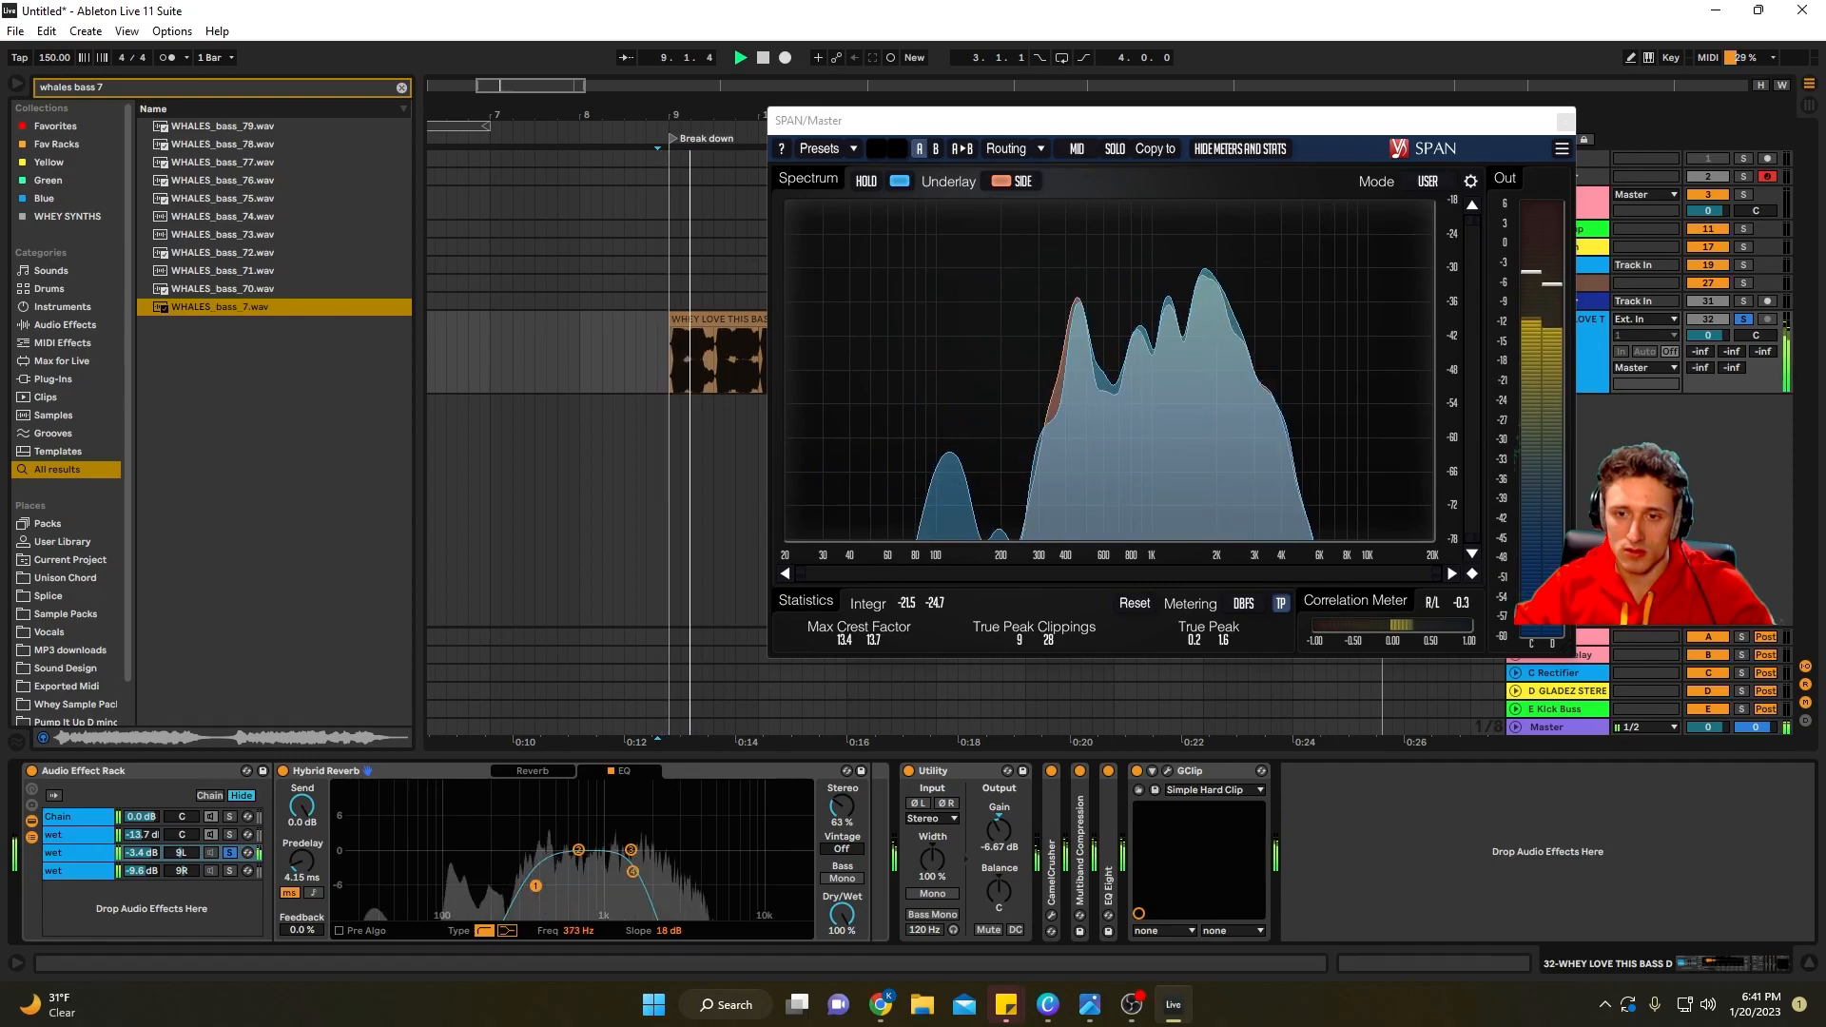
left_click(530, 771)
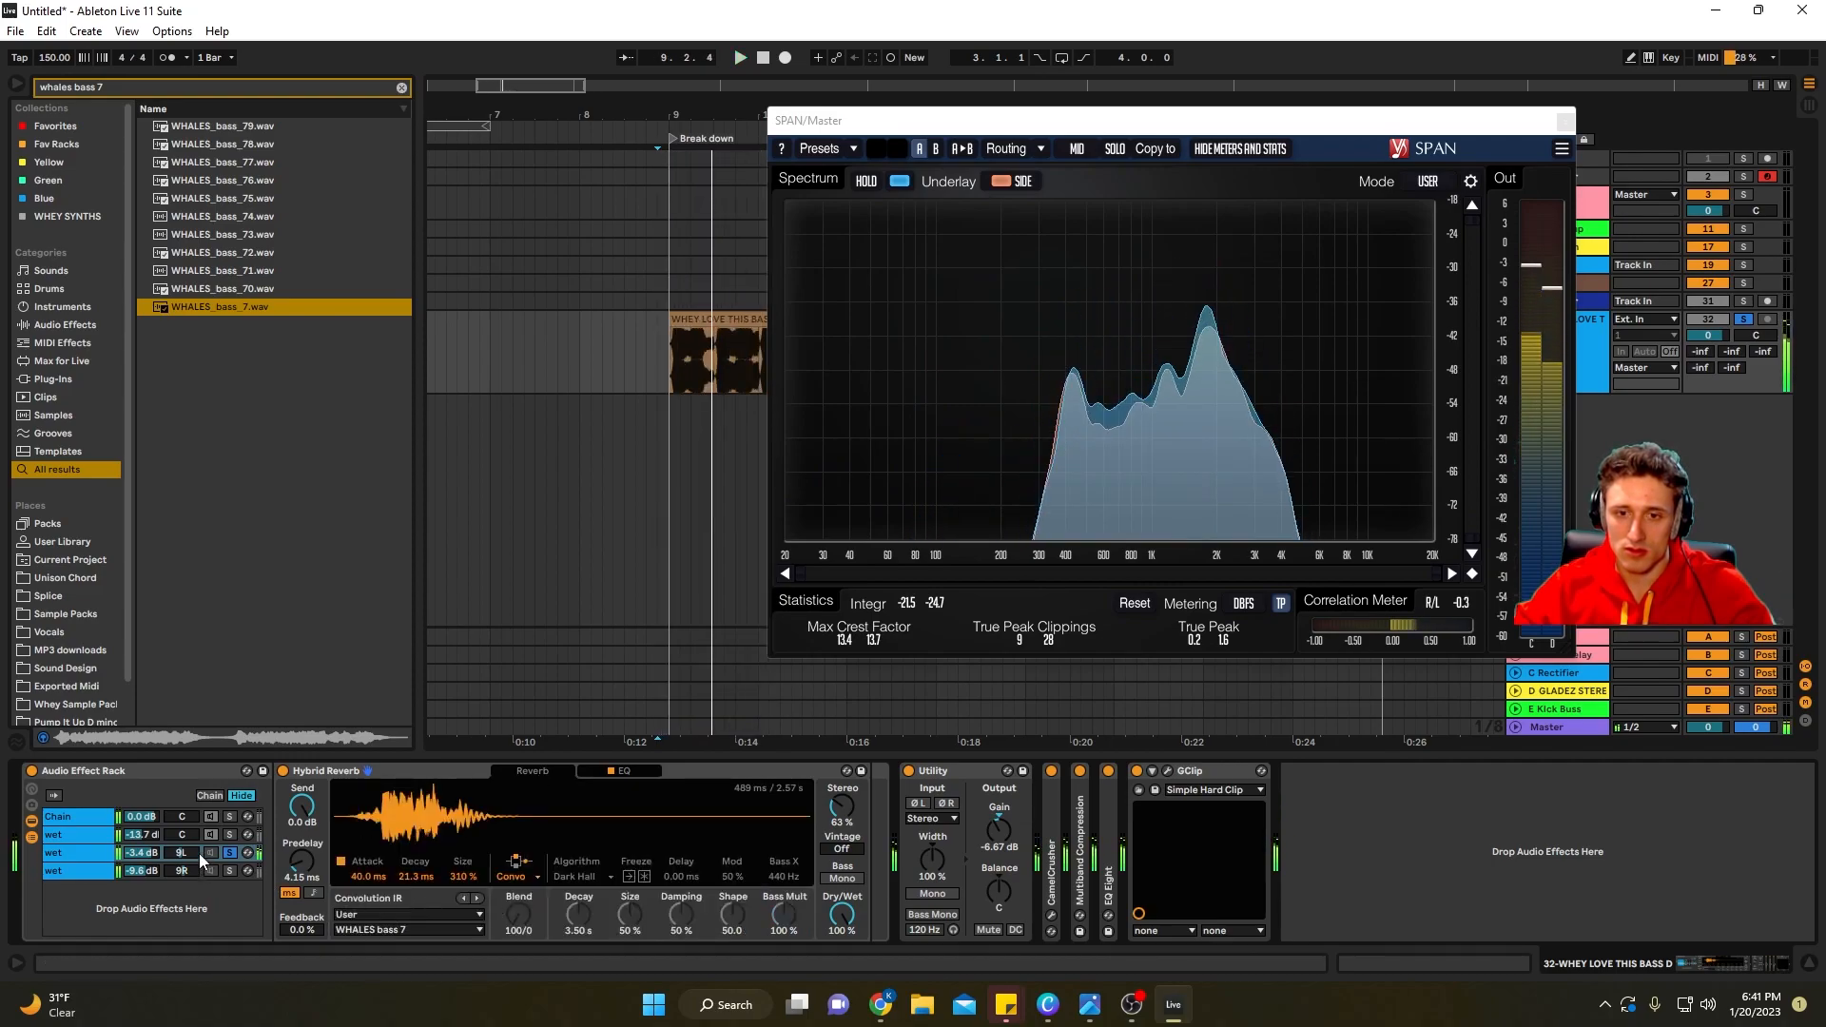
Set the second wet chain's impulse decay to 35.8 ms and its volume to -10.0 dB, auditioning it with the dry chain
left_click_drag(411, 876, 411, 856)
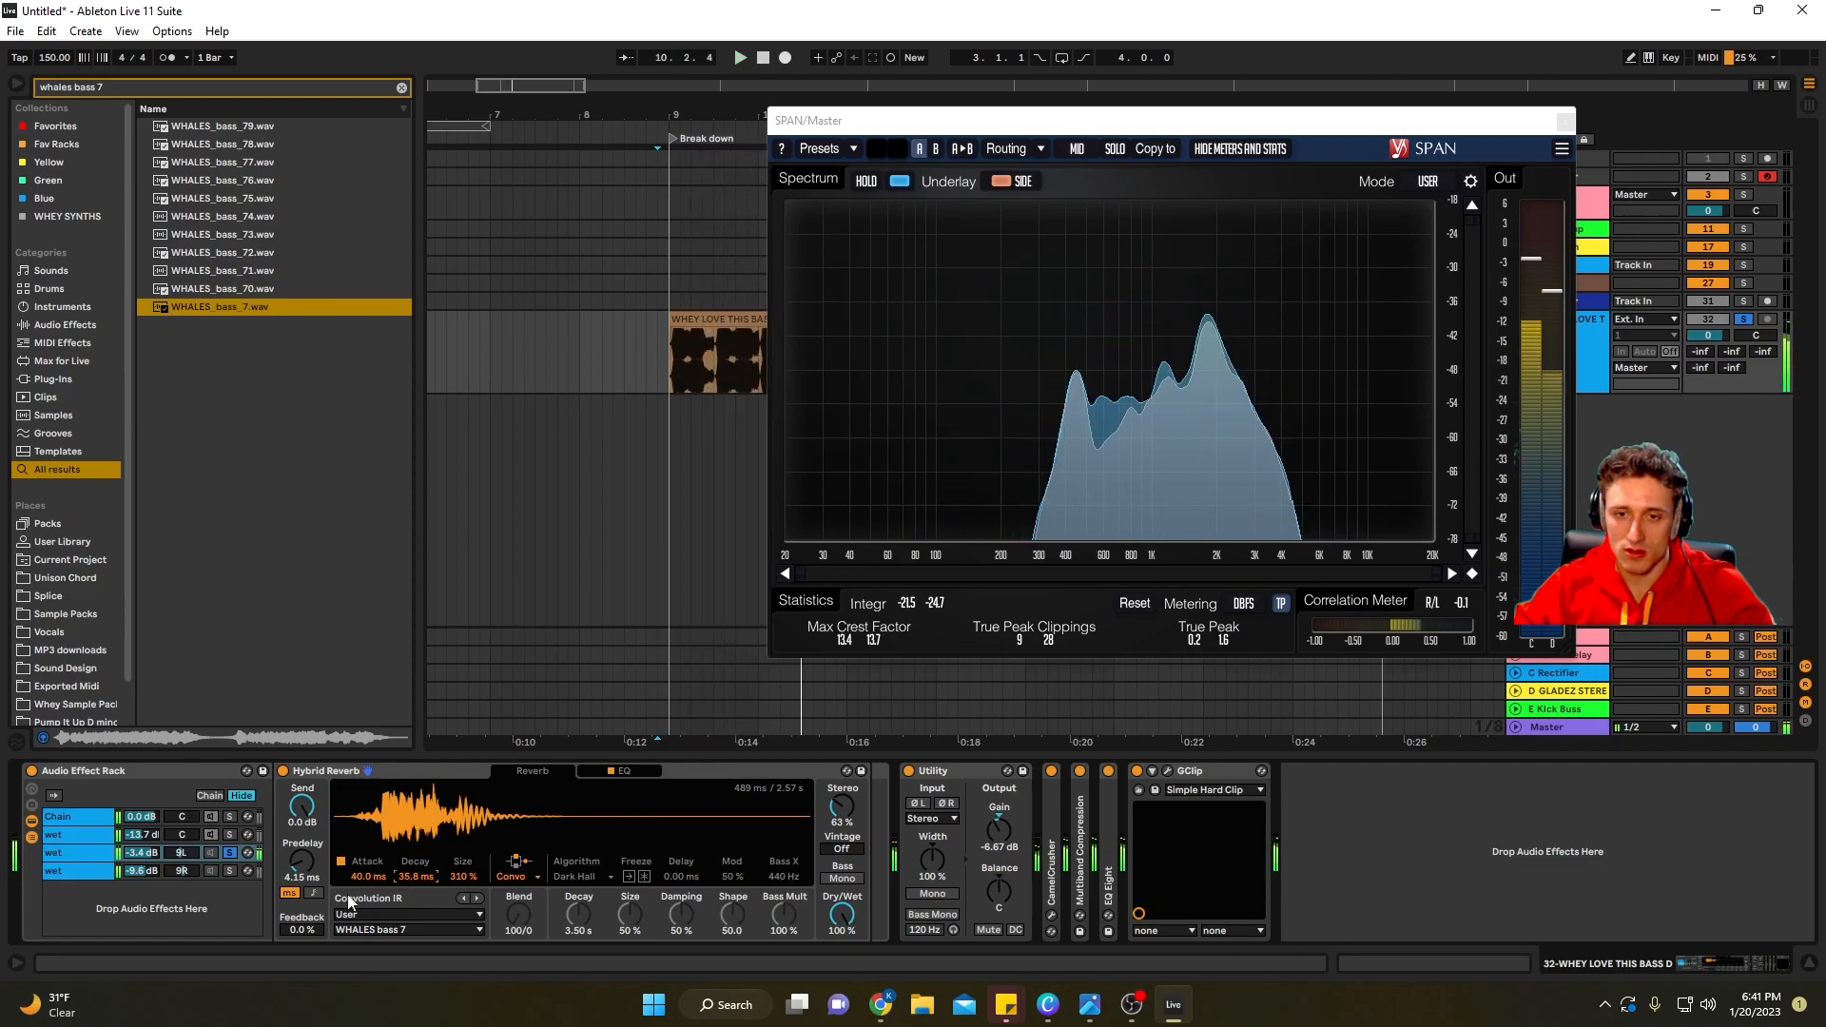
key("space")
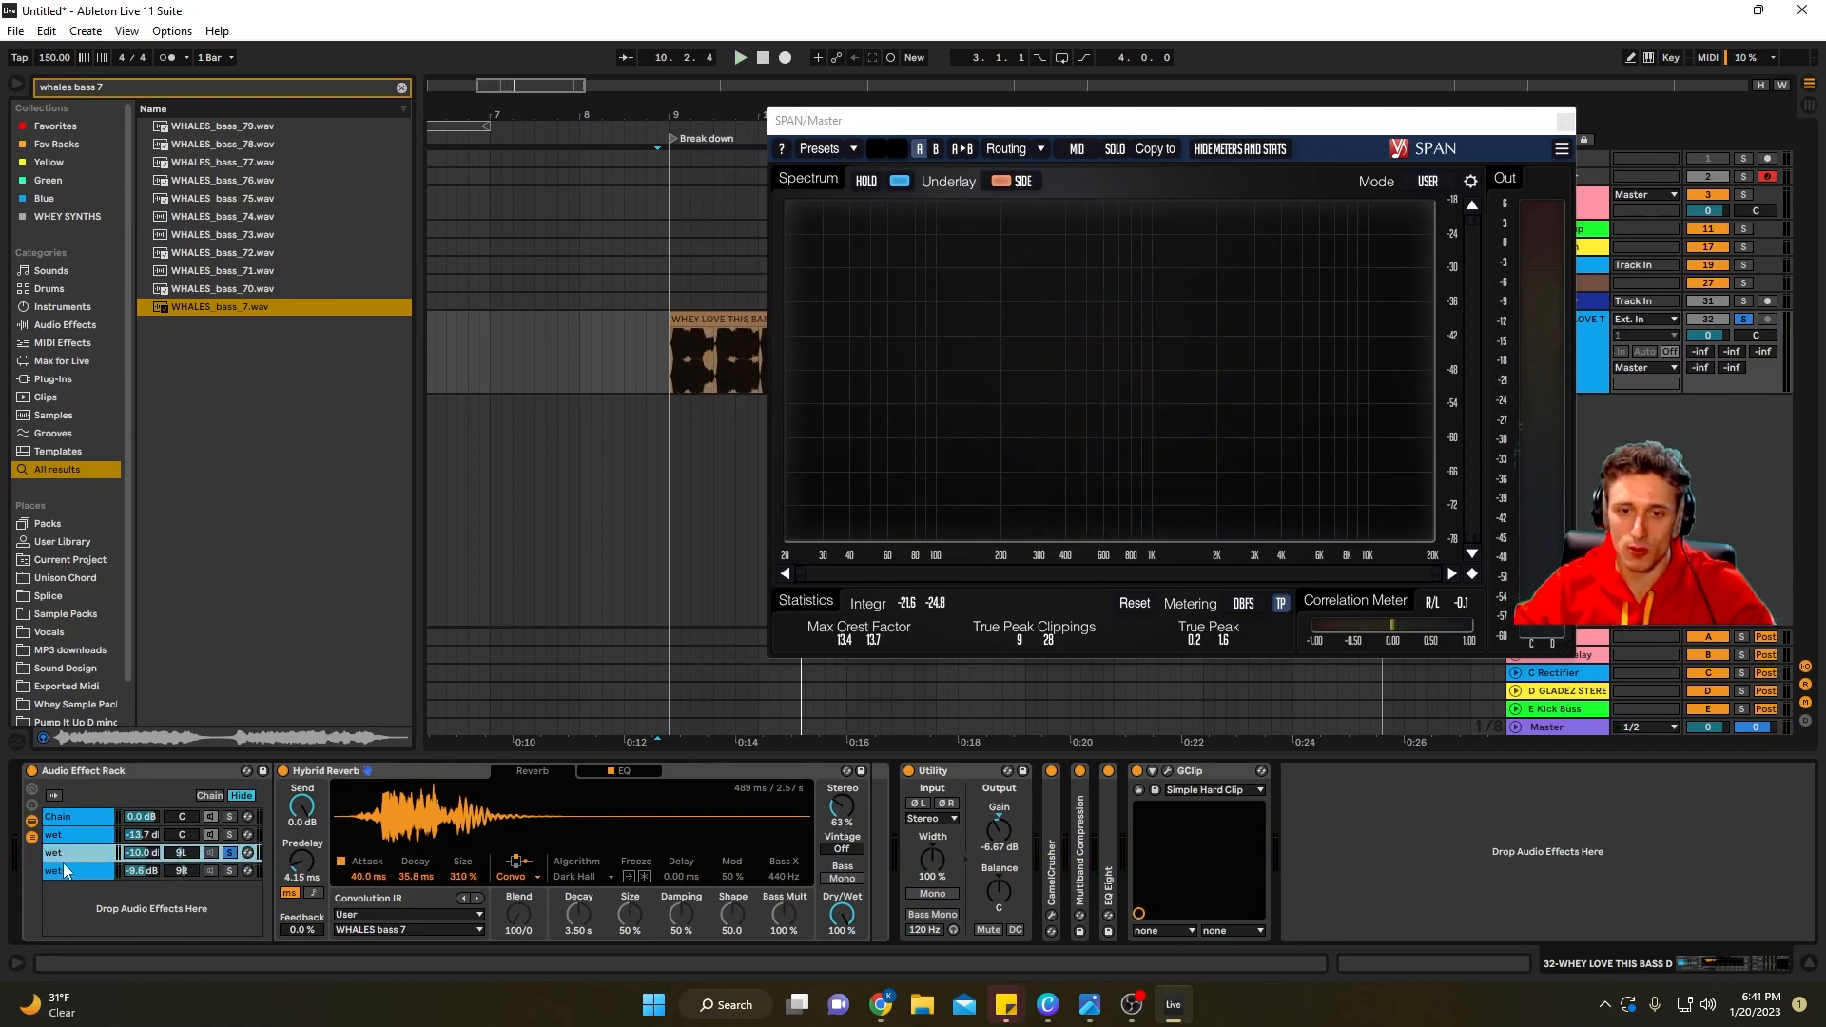
left_click(229, 816)
key("space")
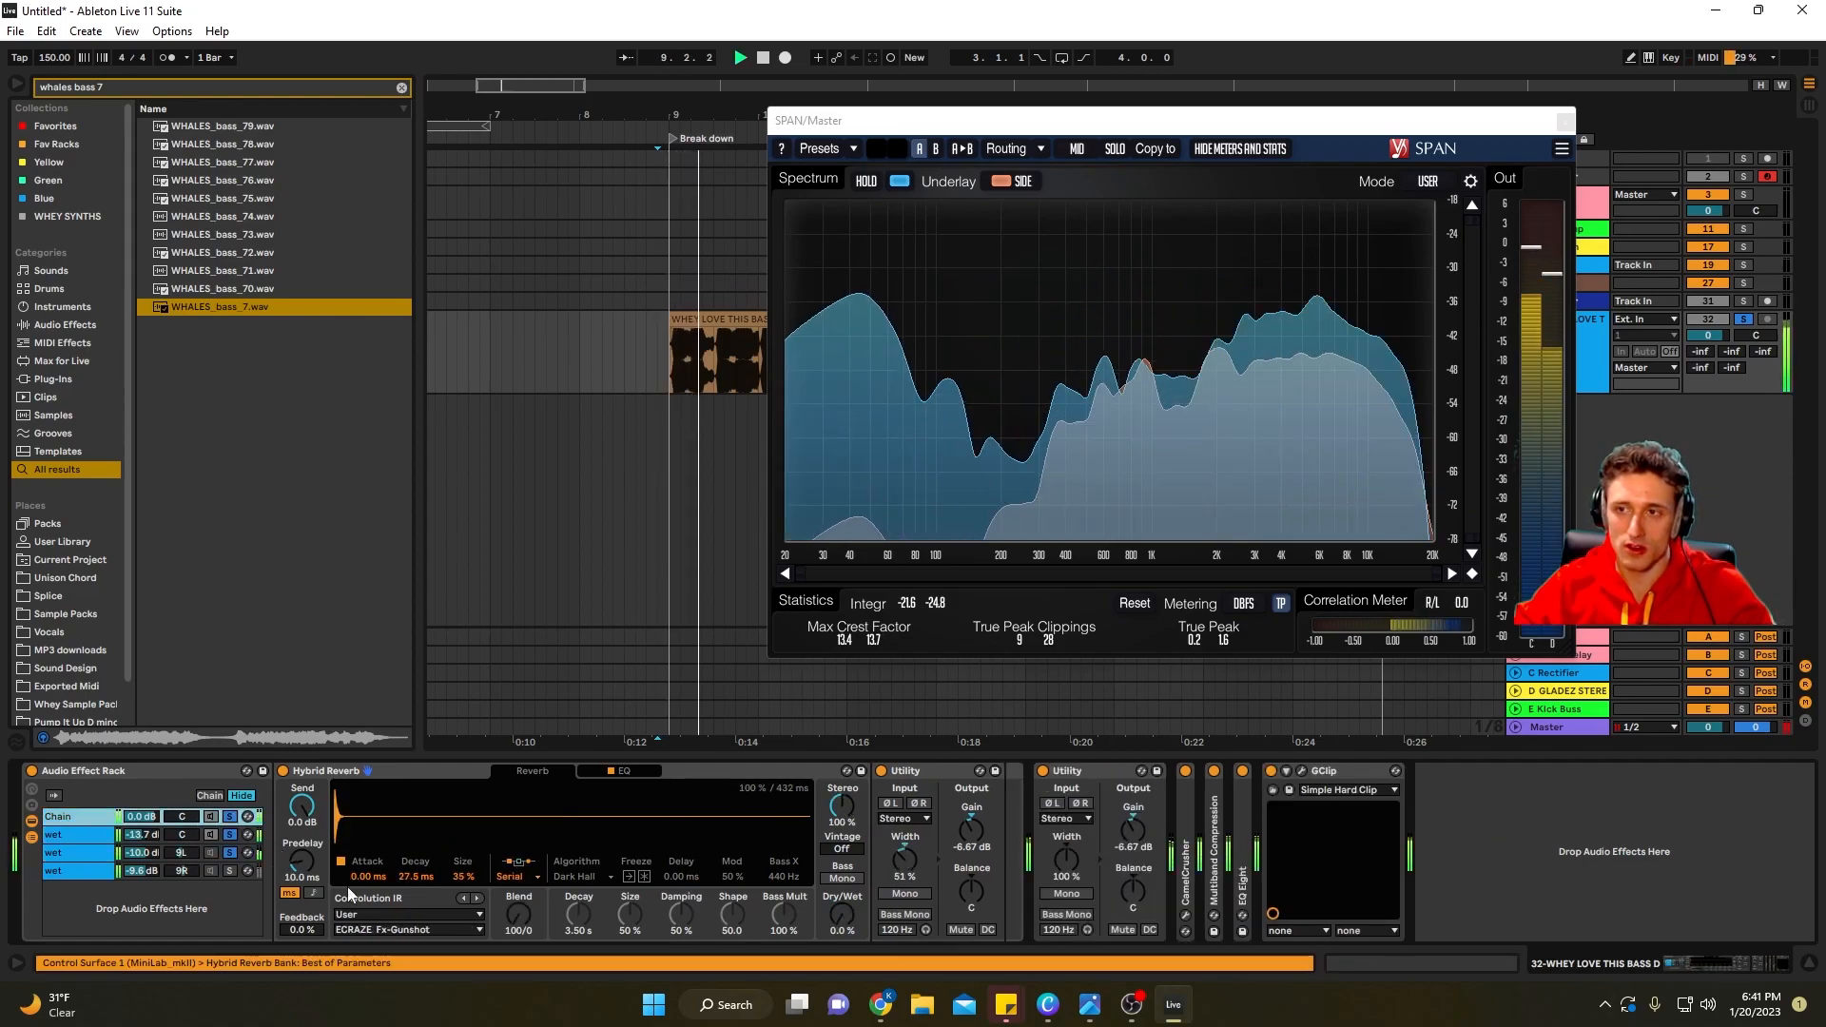
key("space")
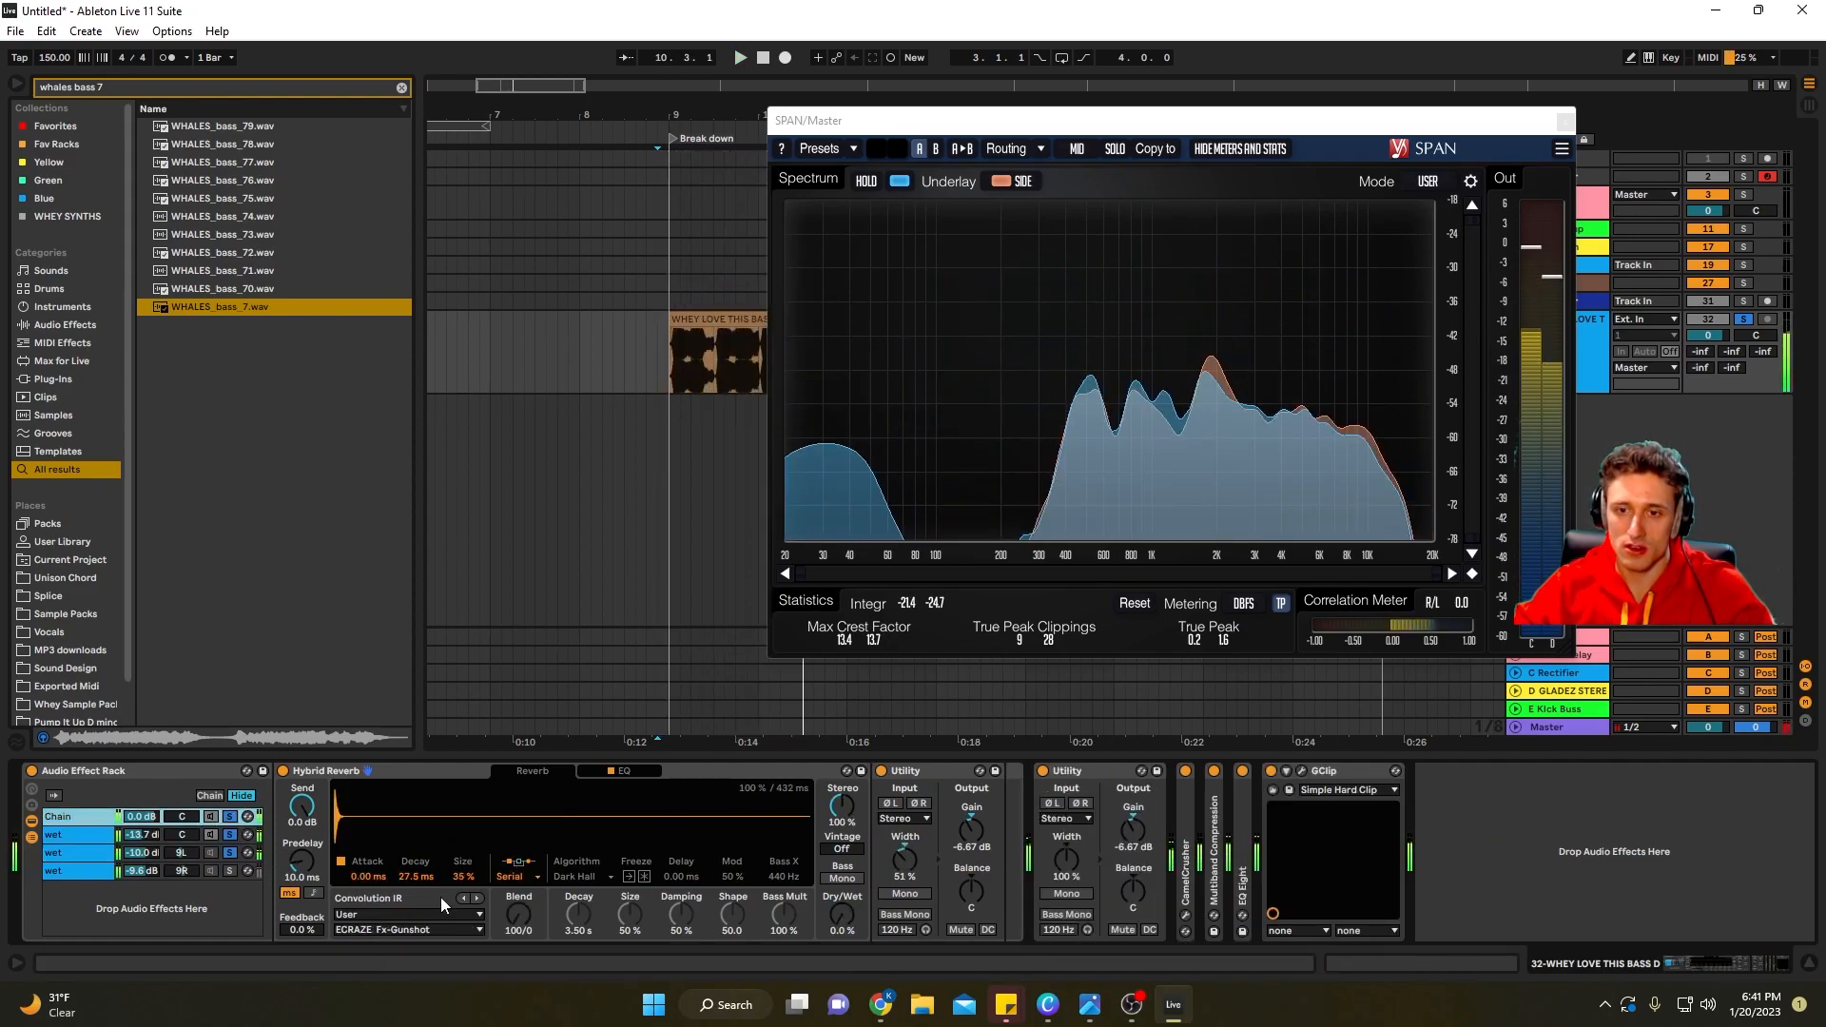
Set the second wet chain's impulse response size to 343% and lower its chain volume to -12.7 dB while auditioning
left_click(86, 852)
left_click(229, 852)
key("space")
left_click_drag(463, 876, 463, 916)
key("space")
key("space")
key("space")
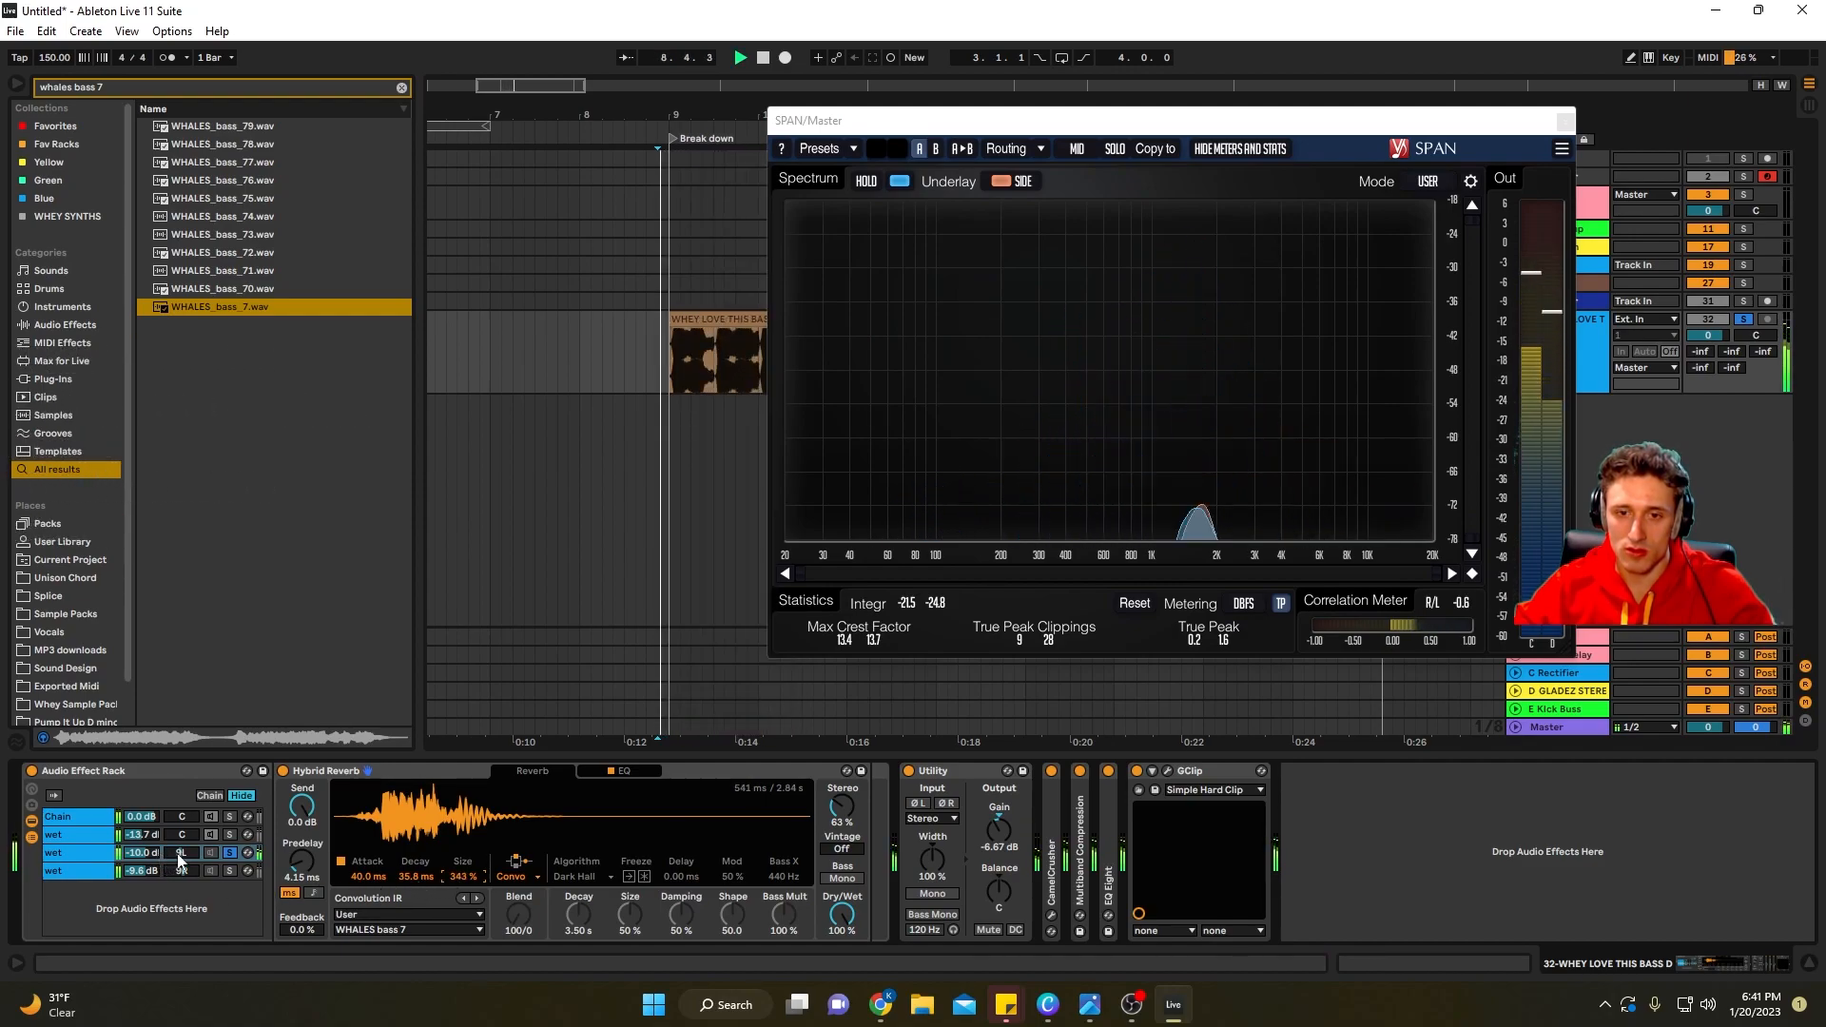
left_click_drag(142, 852, 143, 868)
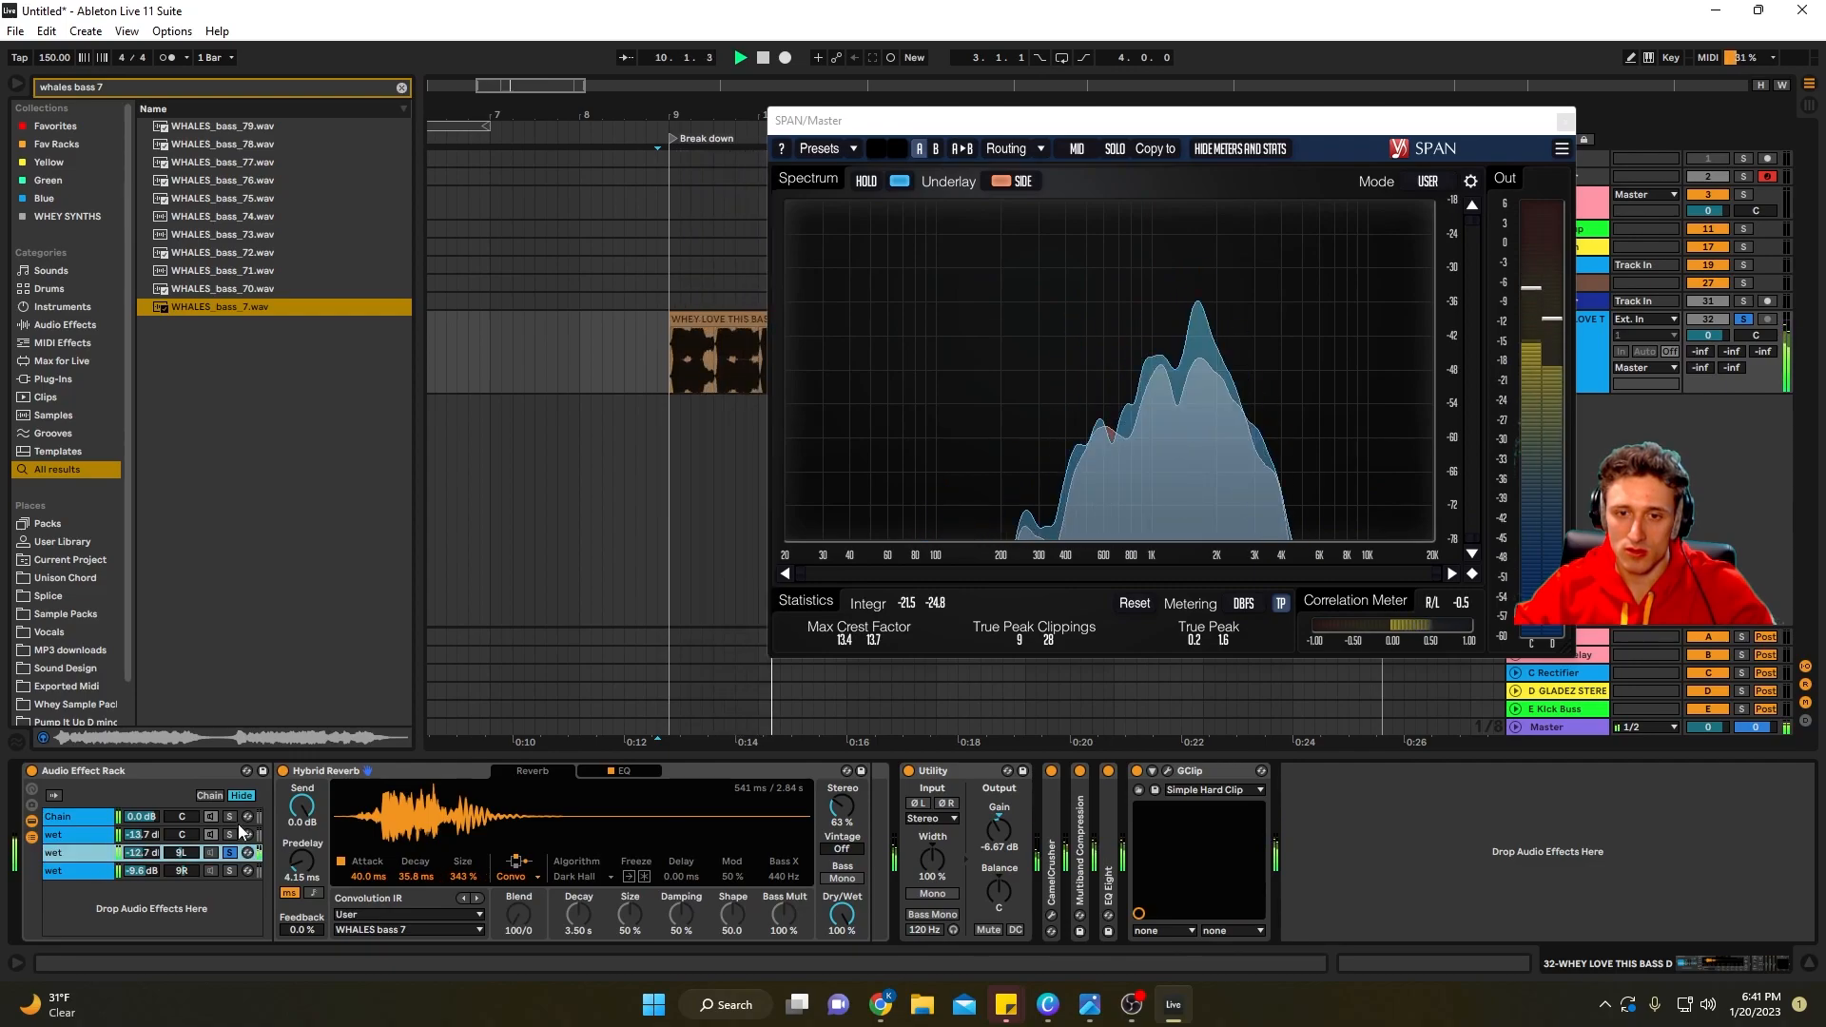
Audition the second wet chain together with the soloed dry chain and first wet chain
left_click(230, 818)
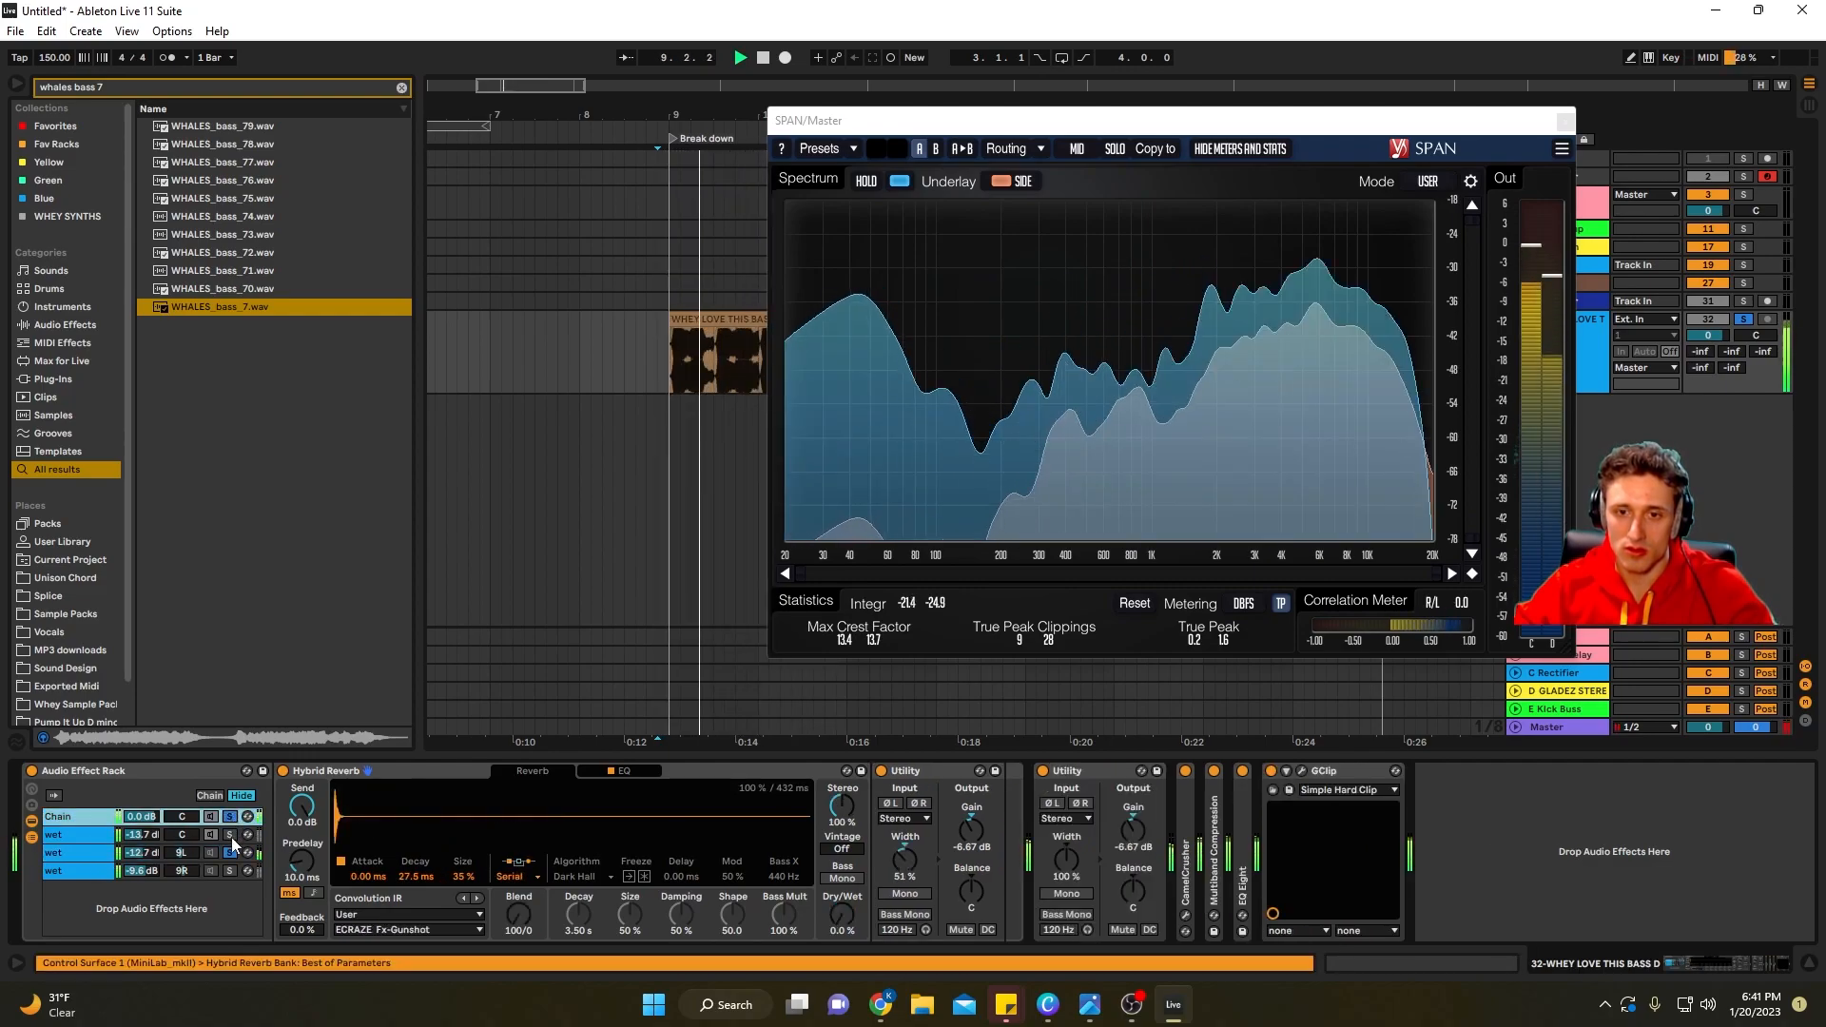
left_click(230, 835)
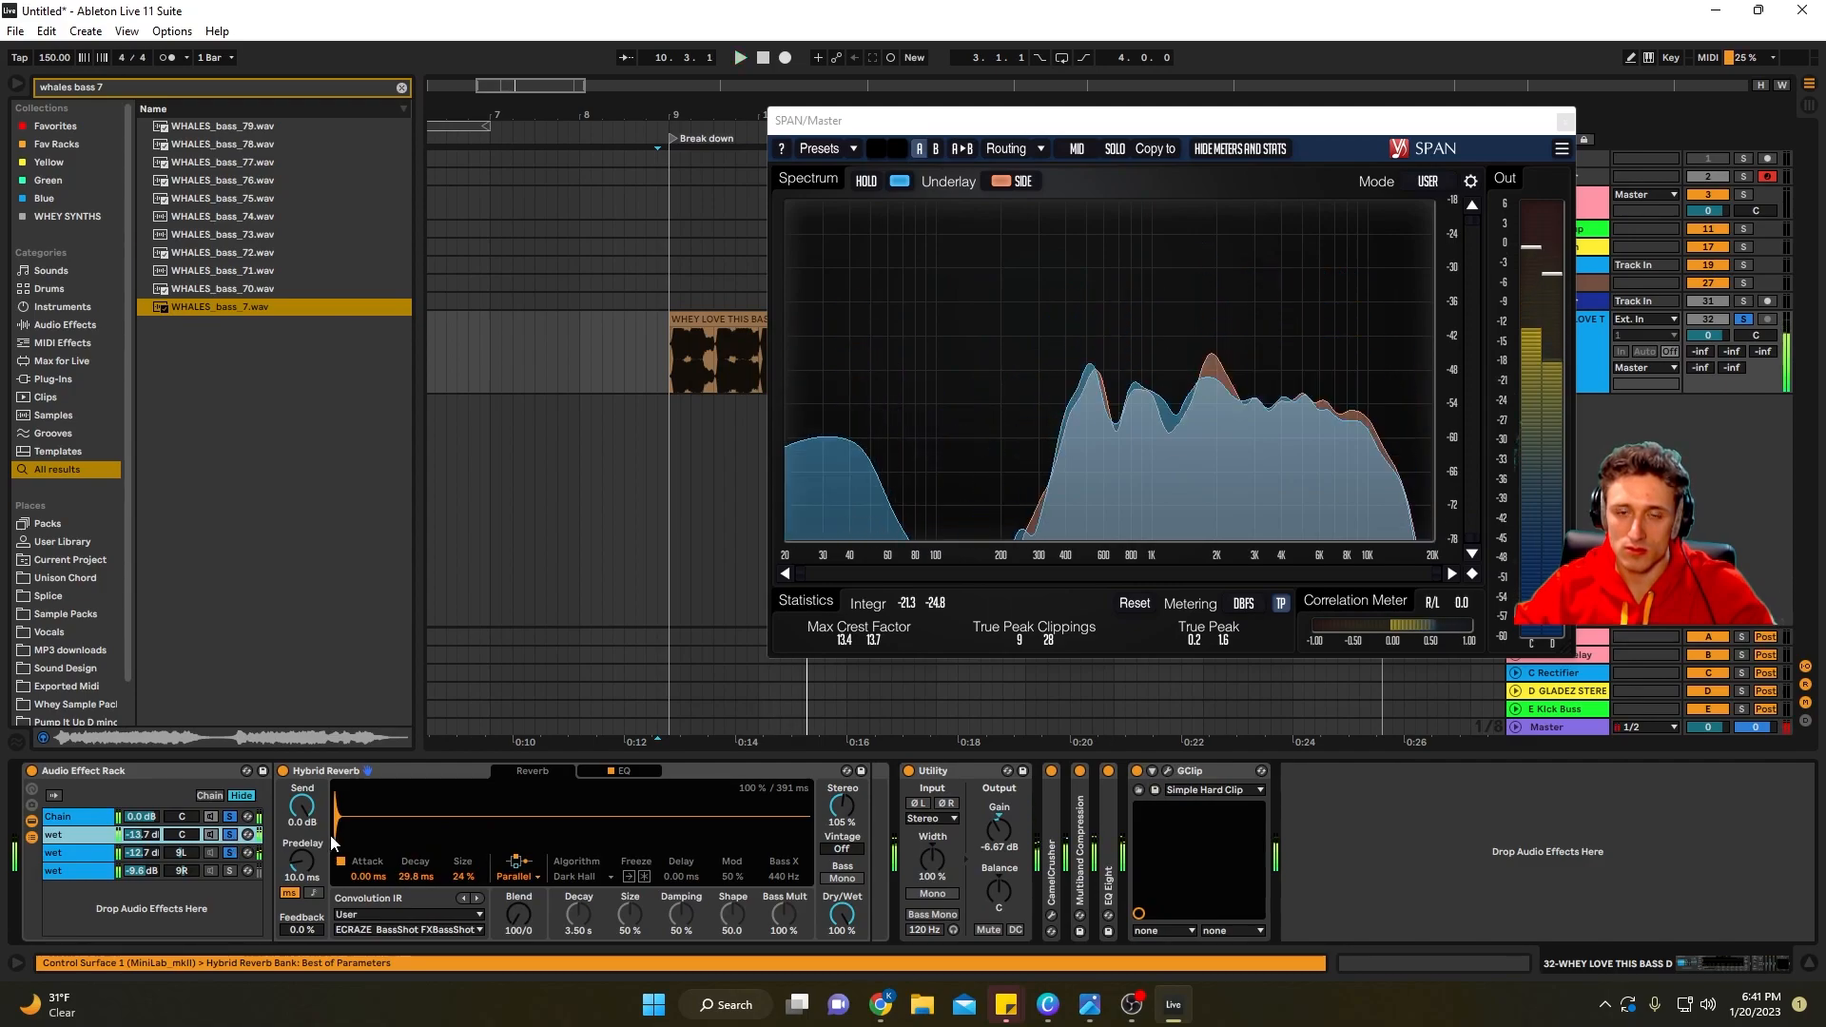
key("space")
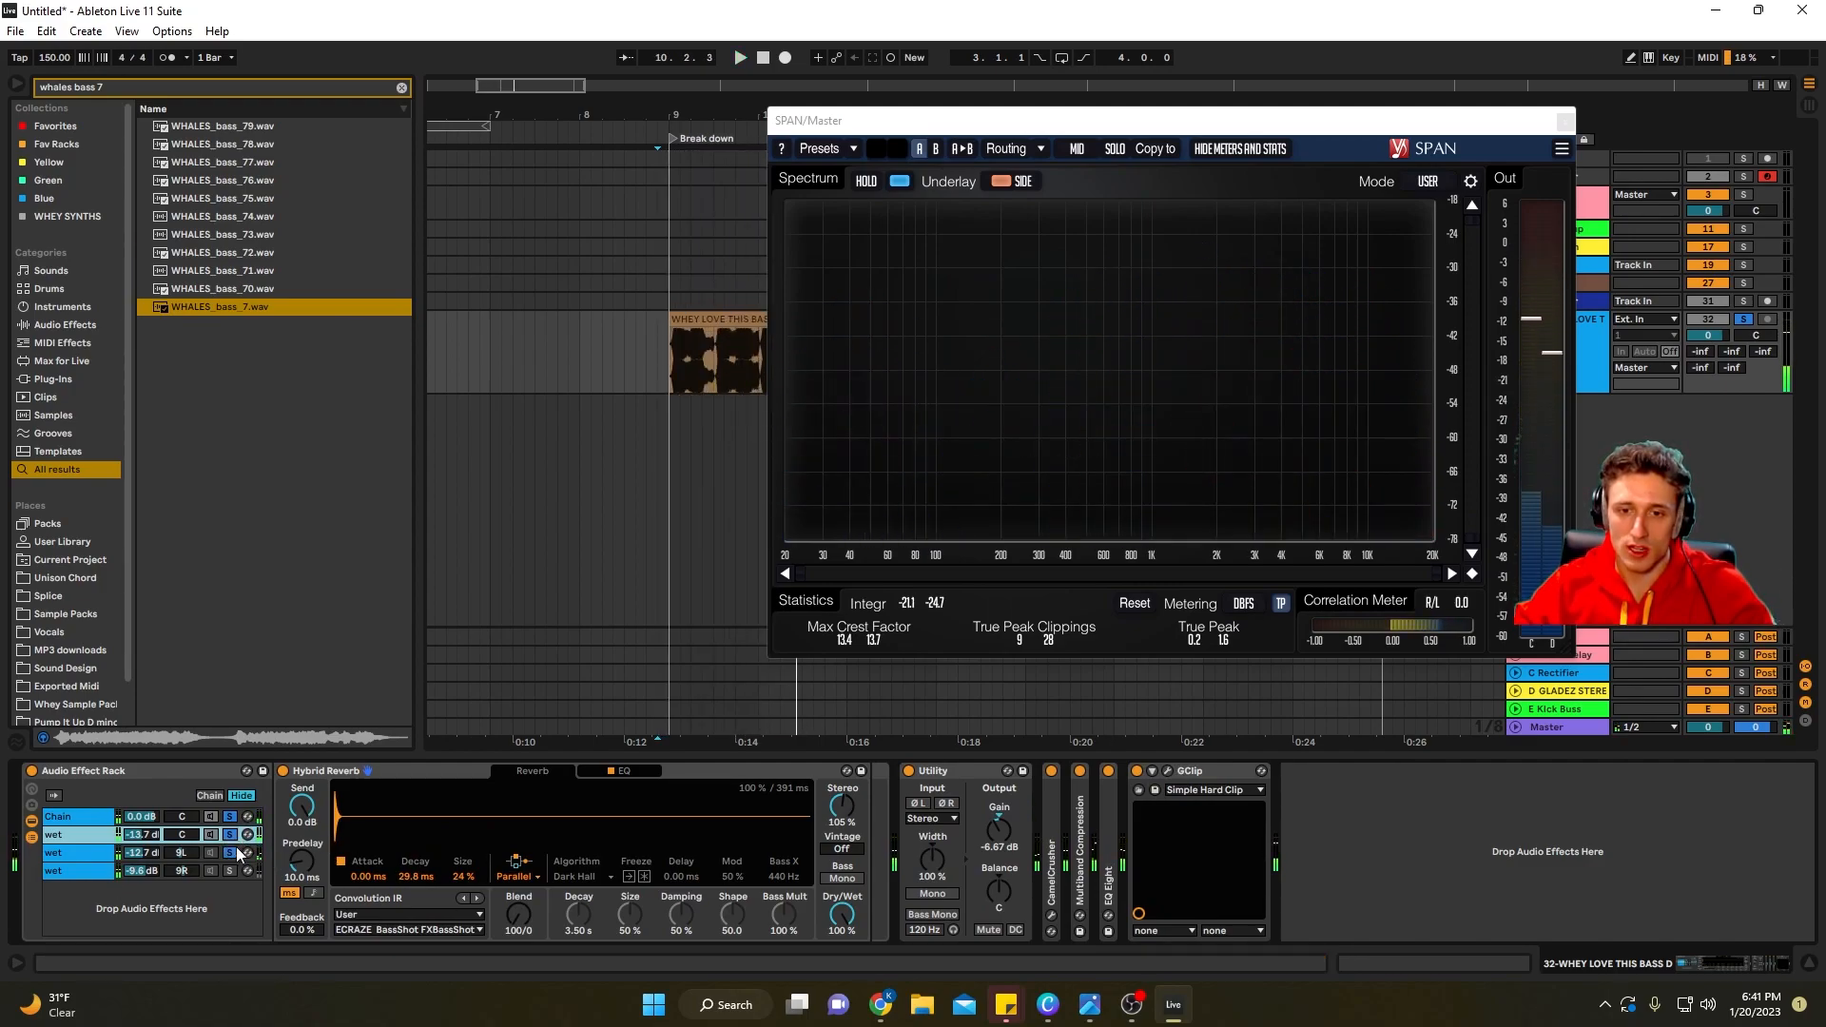
Solo the second wet chain and set its impulse response decay to 20.0 ms and attack to 19.0 ms while auditioning
left_click(230, 852)
key("space")
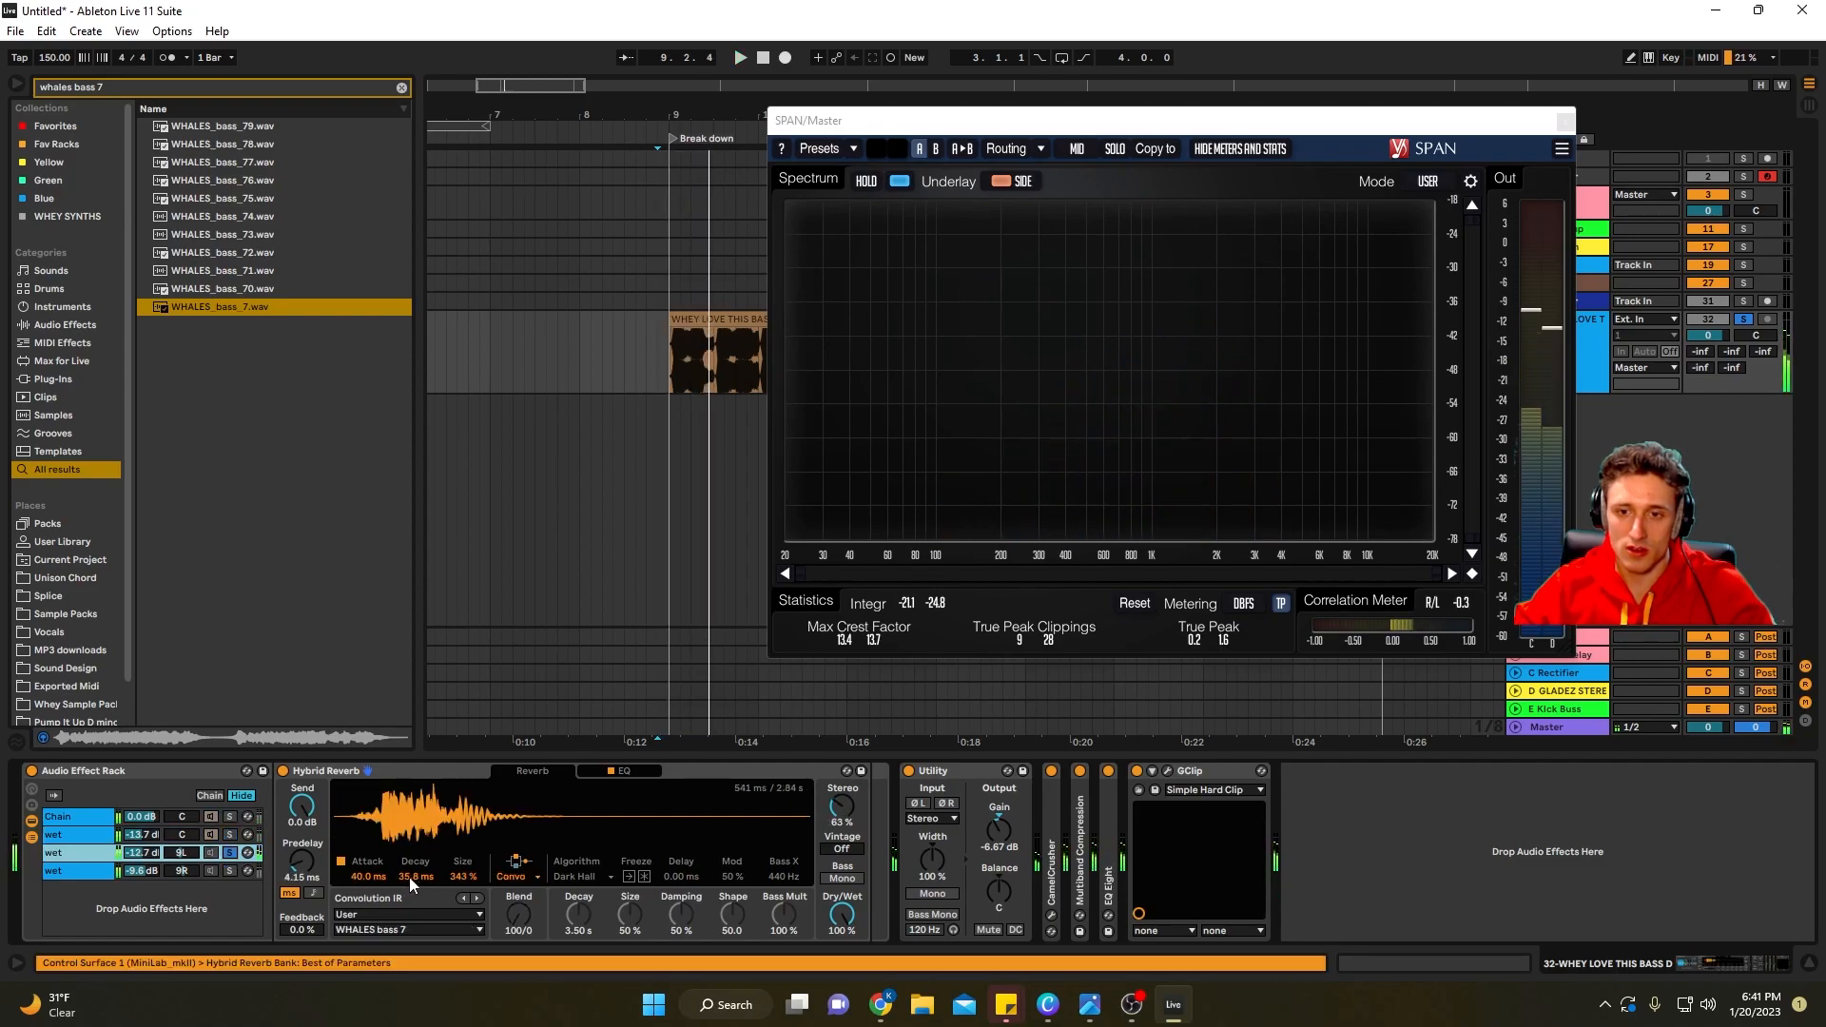
key("space")
key("space")
key("space")
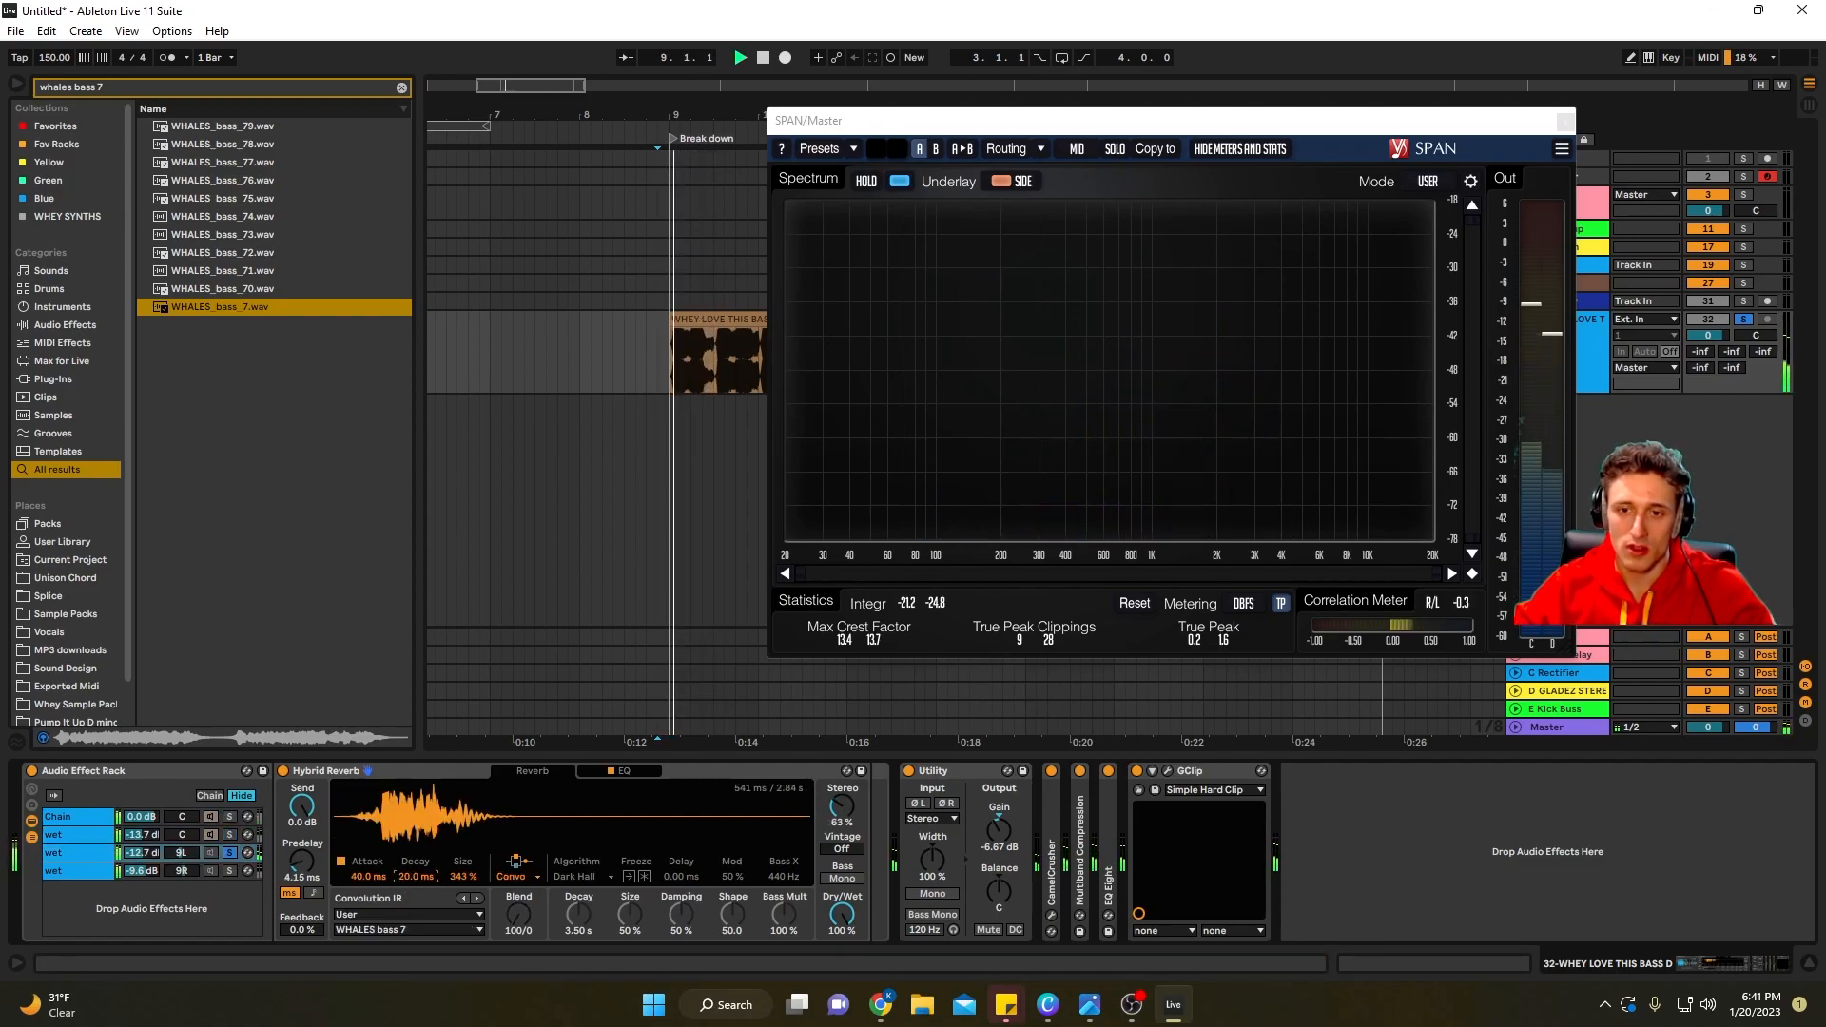
mouse_move(368, 875)
left_mouse_down()
mouse_move(368, 903)
mouse_move(368, 866)
left_mouse_up()
key("space")
key("space")
key("space")
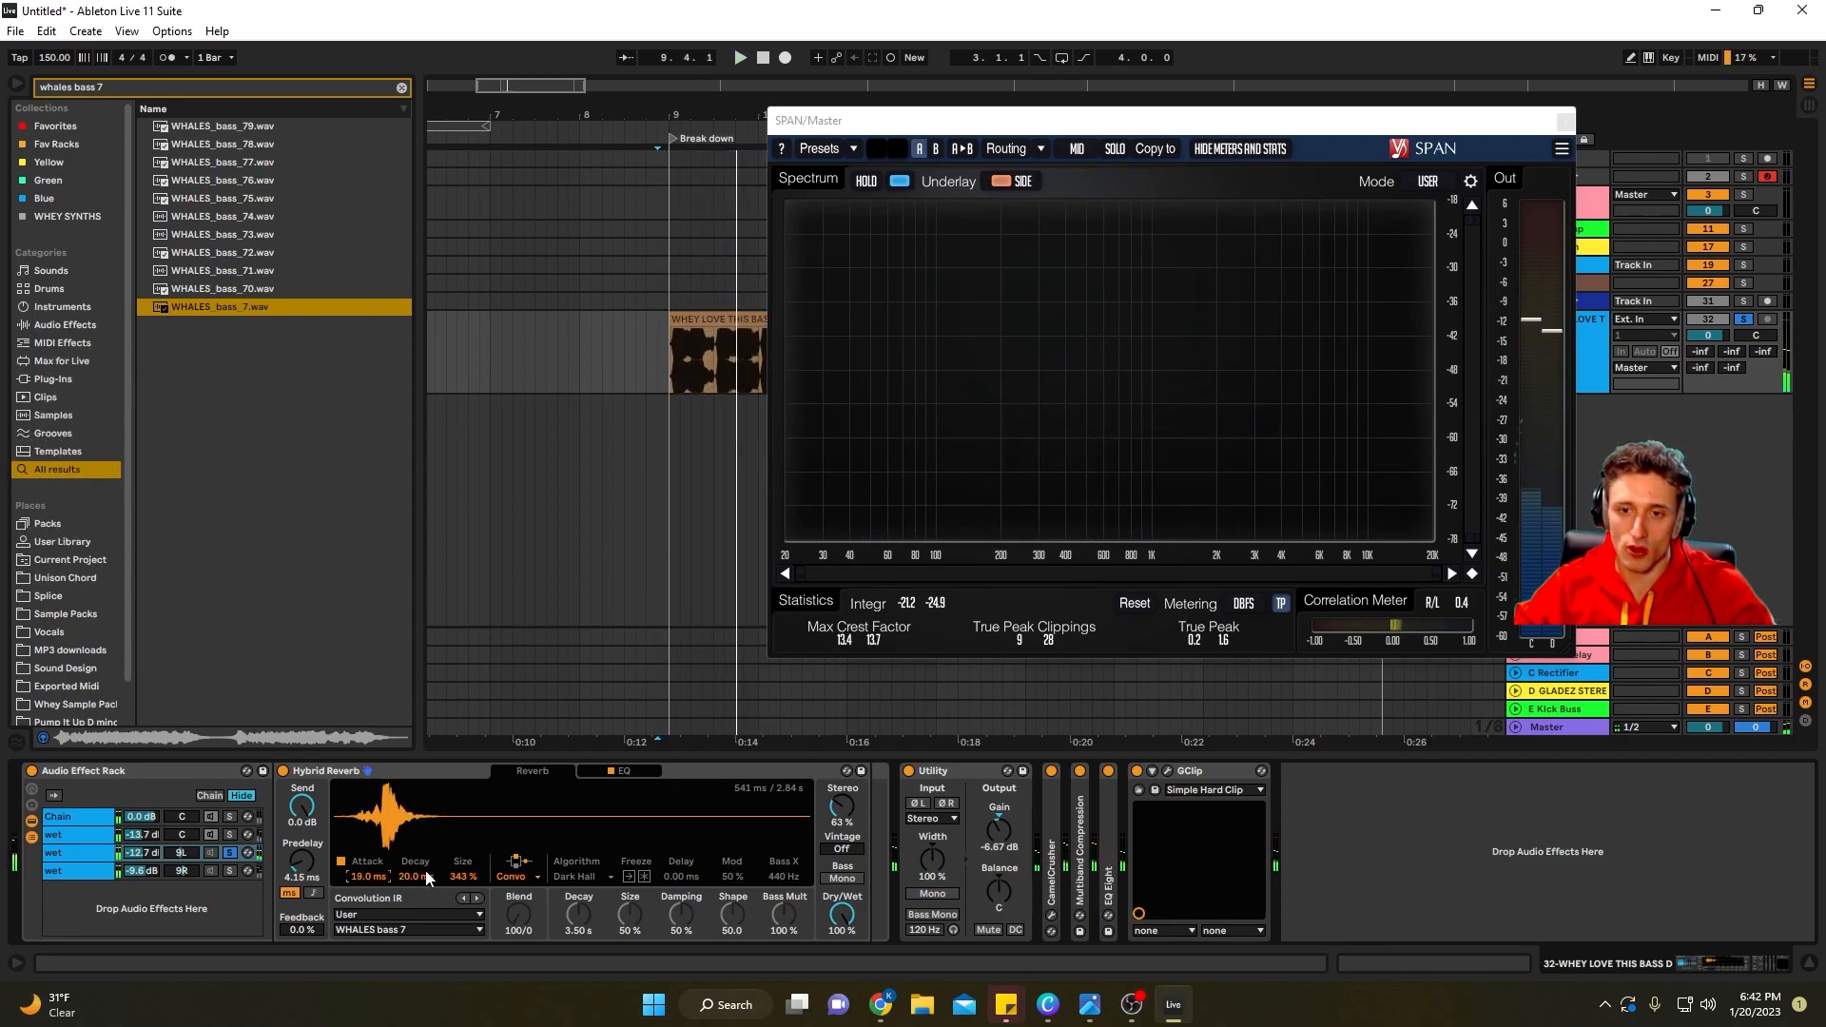
Adjust the second wet chain's impulse response decay and size, and audition it with the dry and first wet chains soloed
left_click_drag(416, 875, 463, 850)
left_click(521, 876)
left_click_drag(465, 877, 465, 851)
left_click(232, 819)
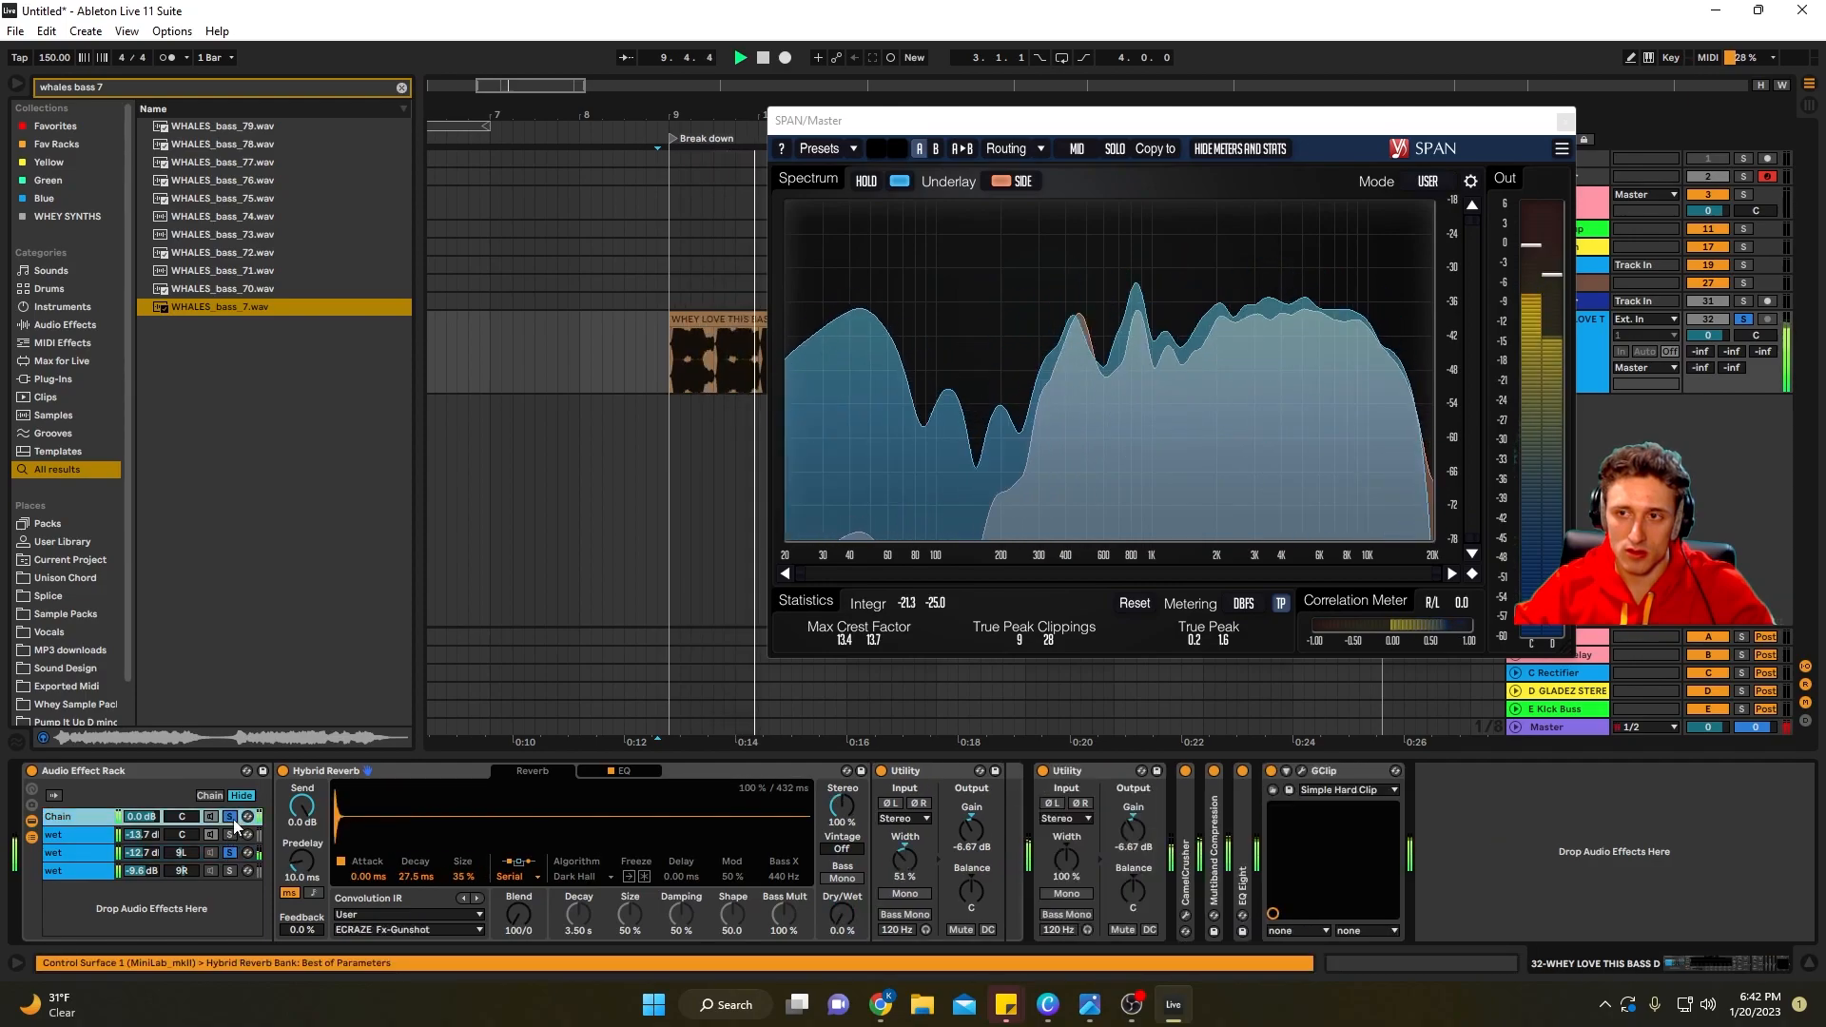
left_click(231, 834)
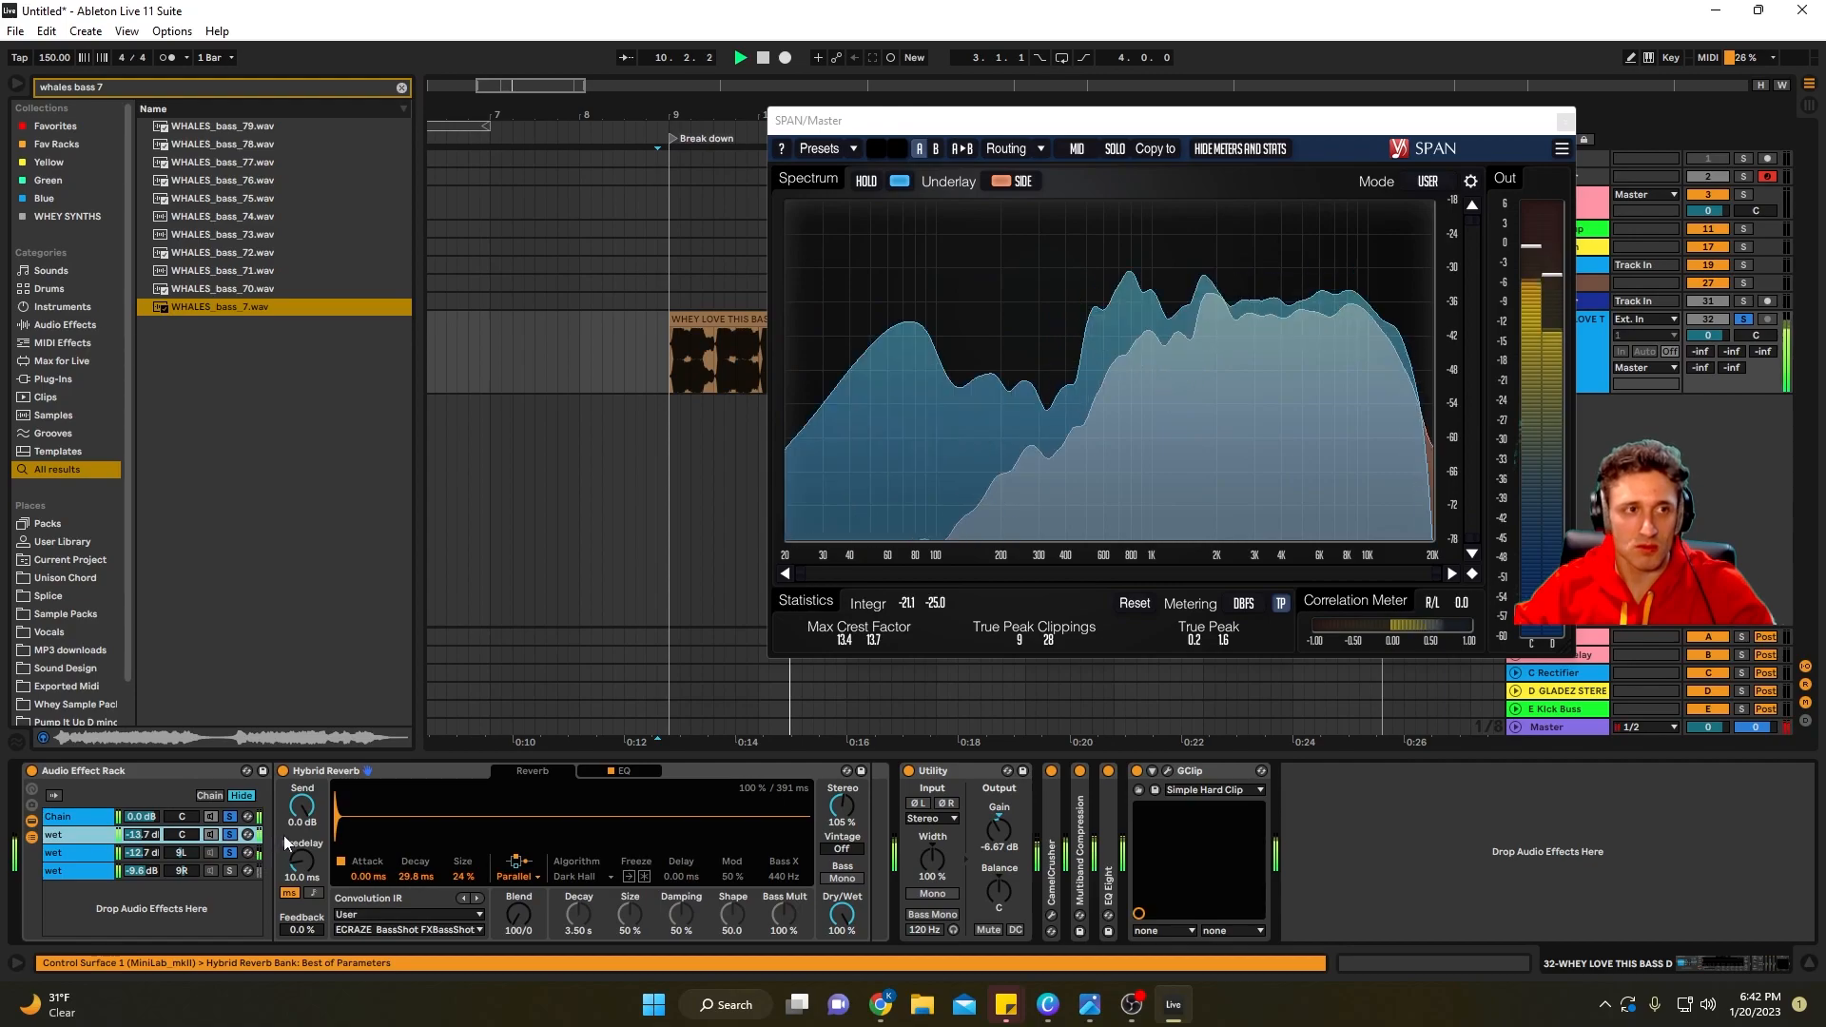
Solo the third wet chain, try predelays of 592 ms and 95.1 ms during playback, and set the predelay to 10.0 ms
left_click(217, 854)
left_click(224, 871)
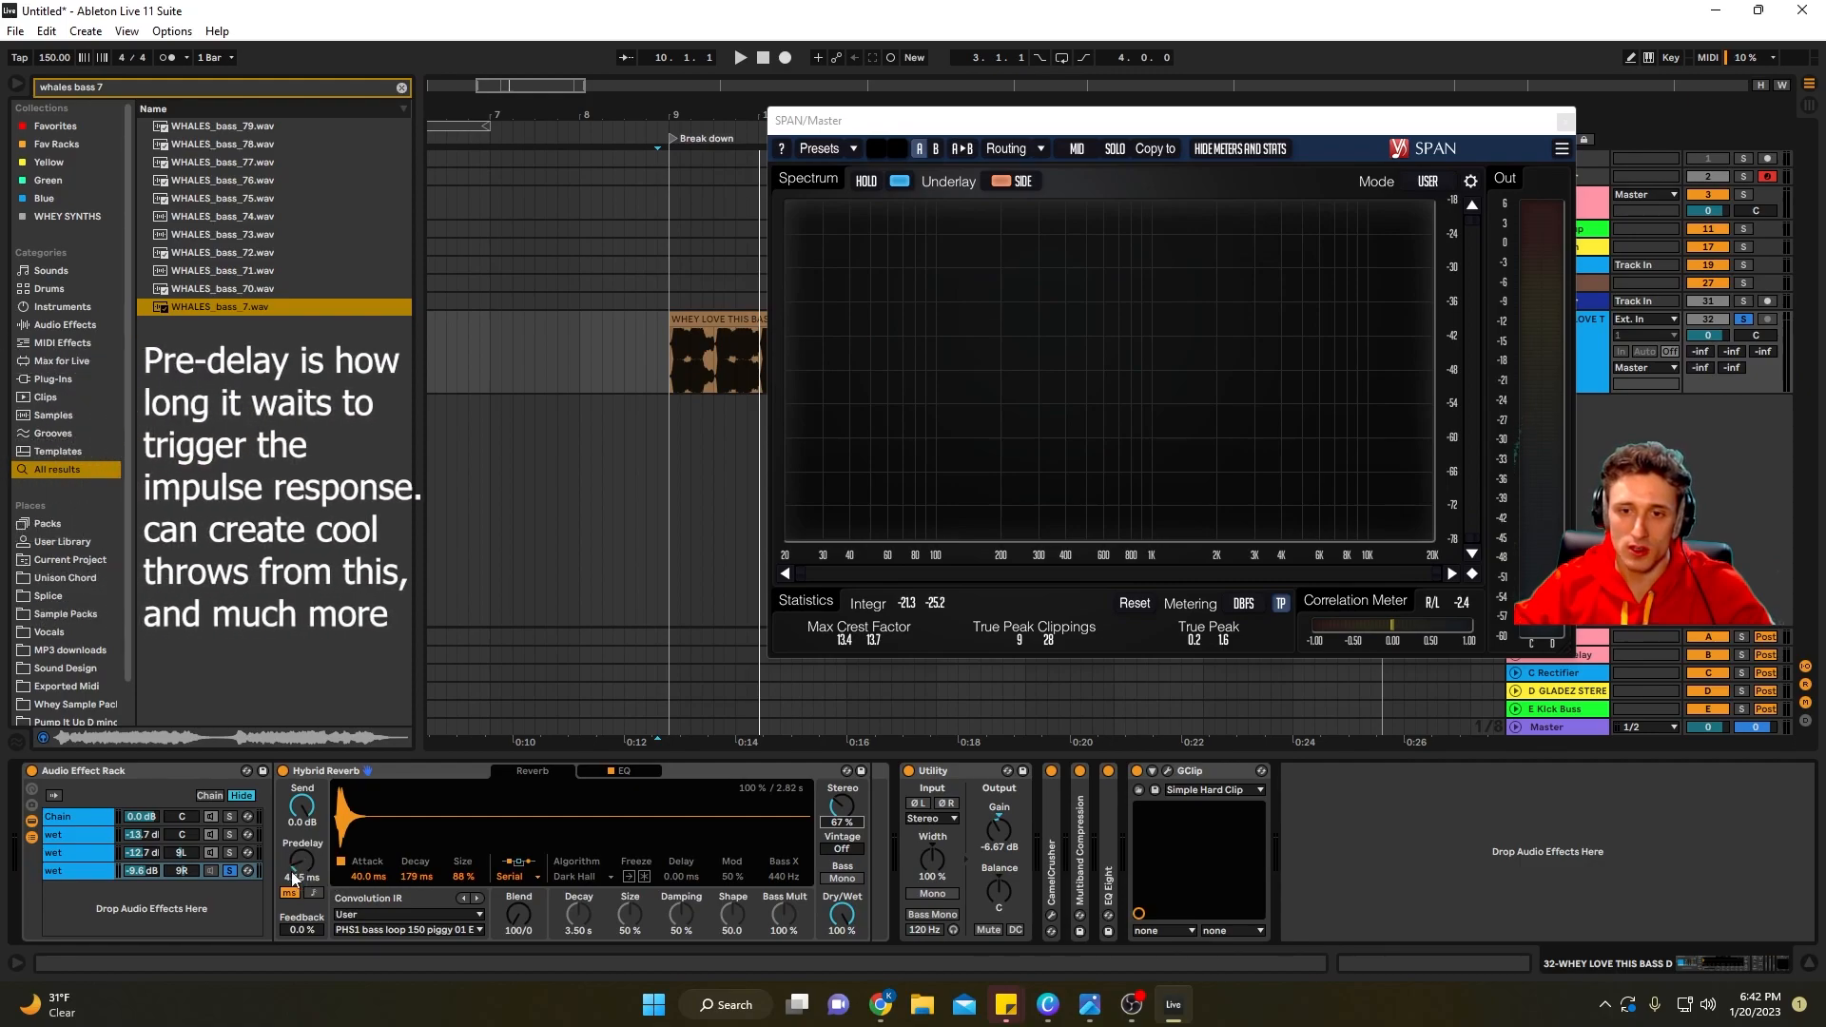
key("space")
left_click_drag(304, 862, 305, 789)
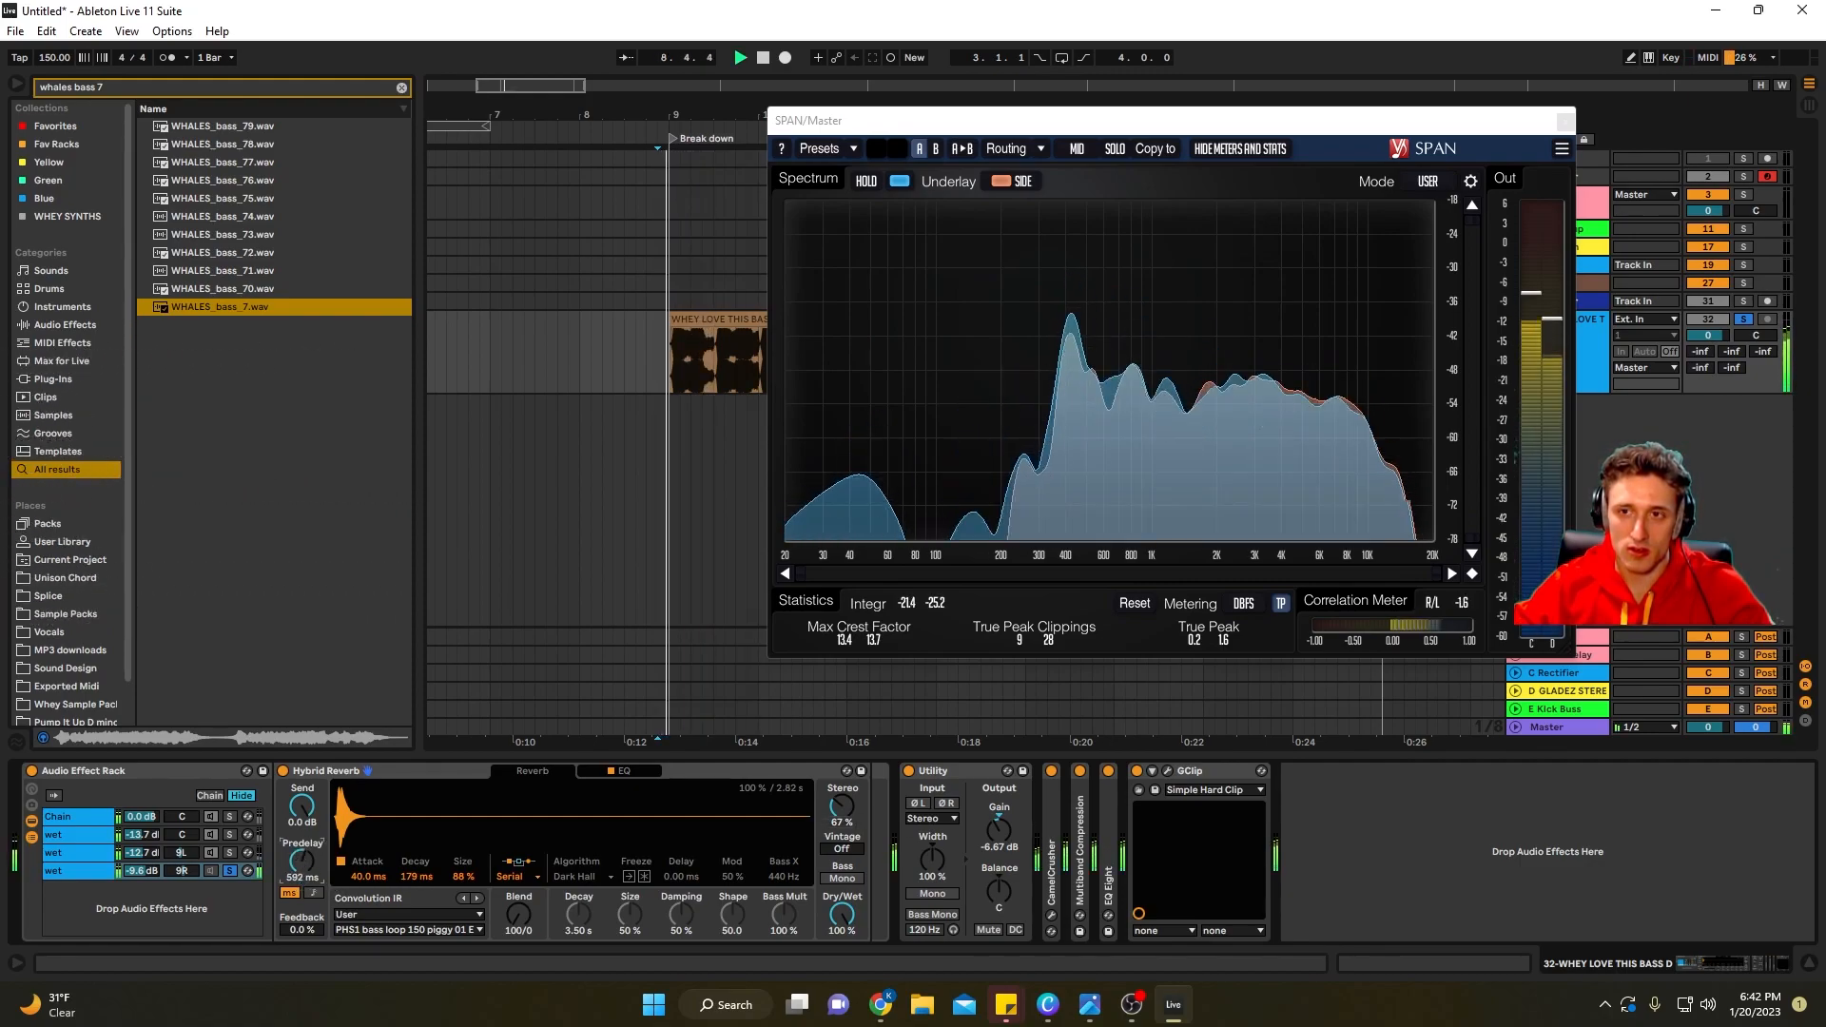
key("space")
key("space")
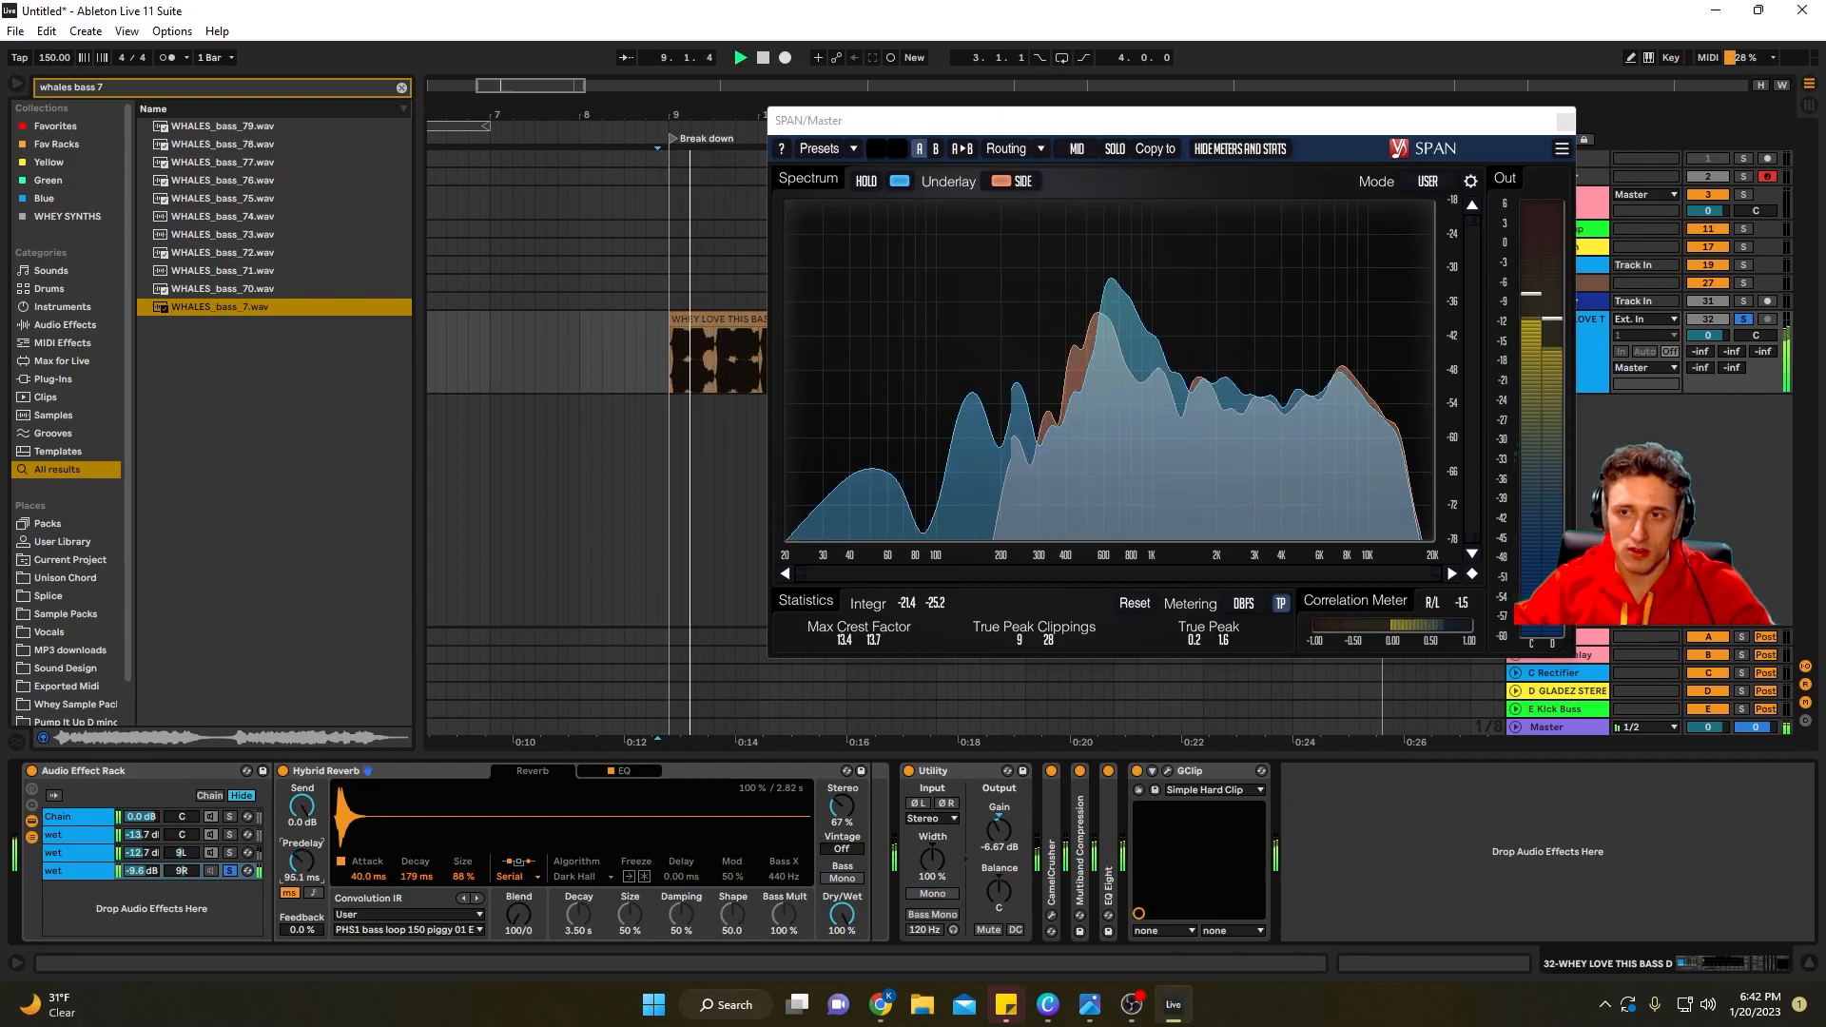
key("space")
left_click_drag(303, 861, 302, 901)
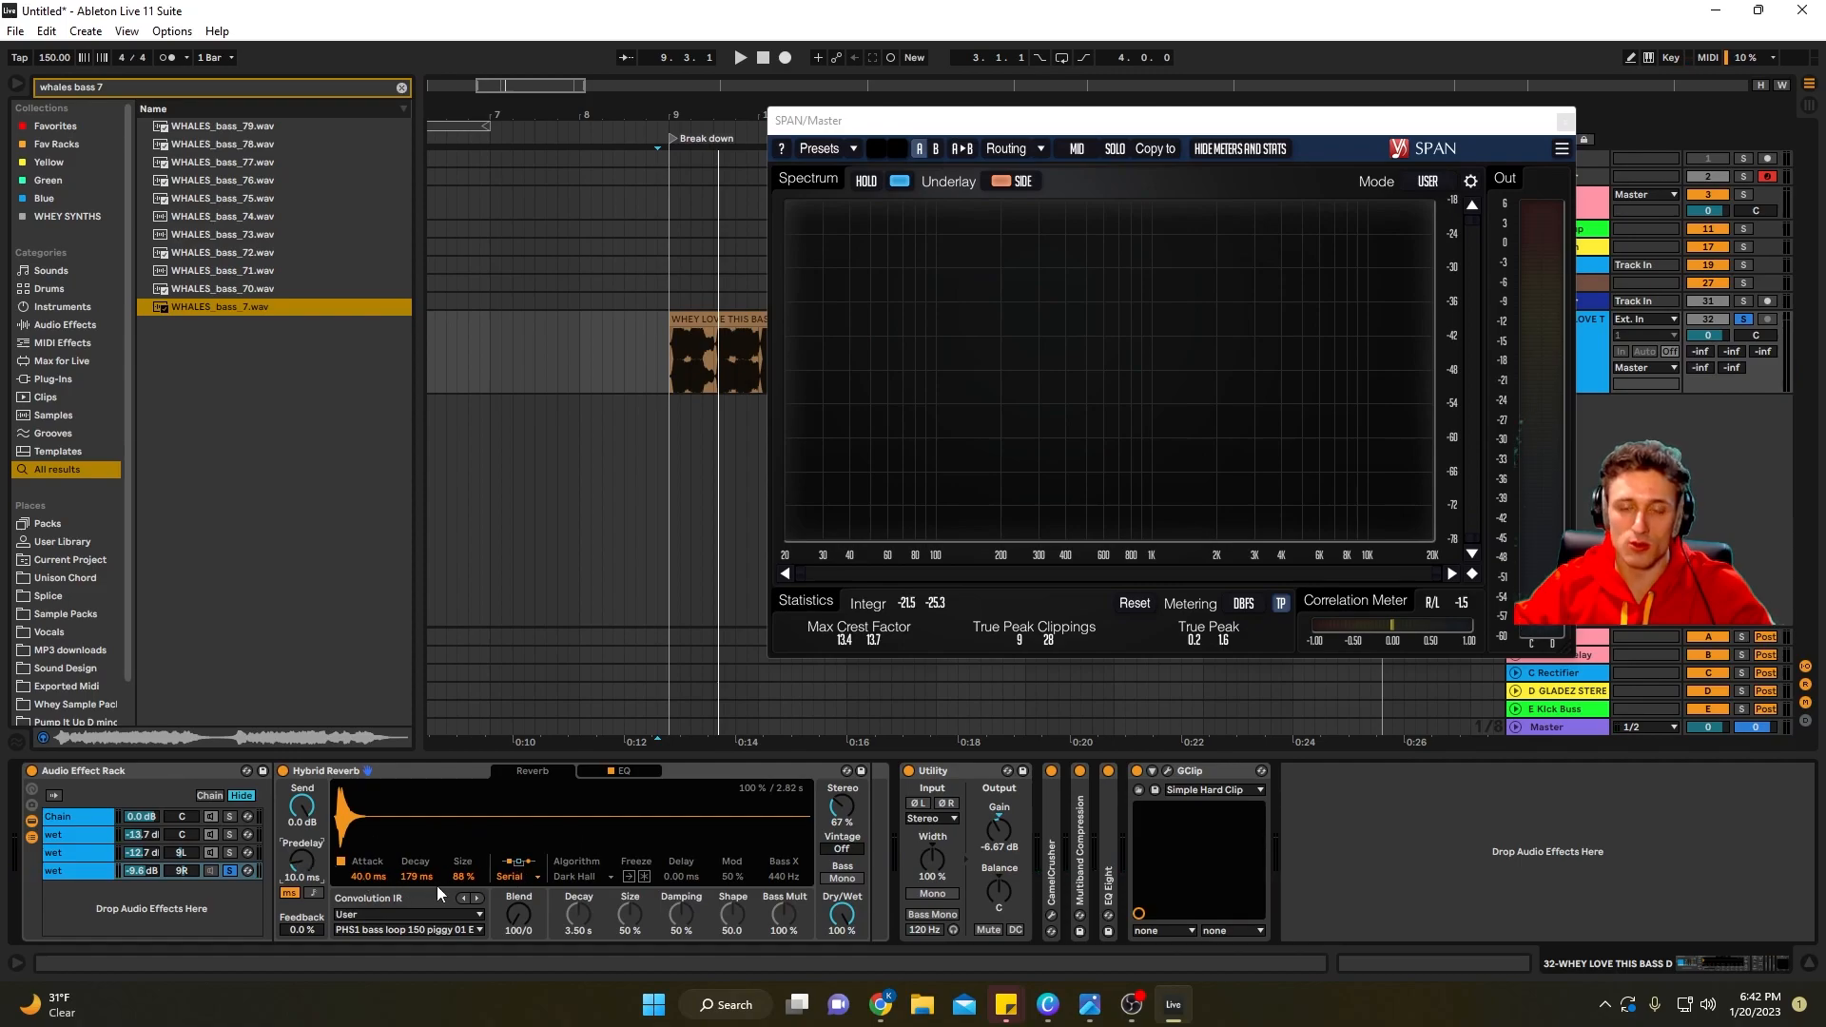
Set the third wet chain's impulse response decay to 239 ms and size to 44%, auditioning the result
key("space")
left_click_drag(415, 871, 463, 878)
key("space")
key("space")
key("space")
key("space")
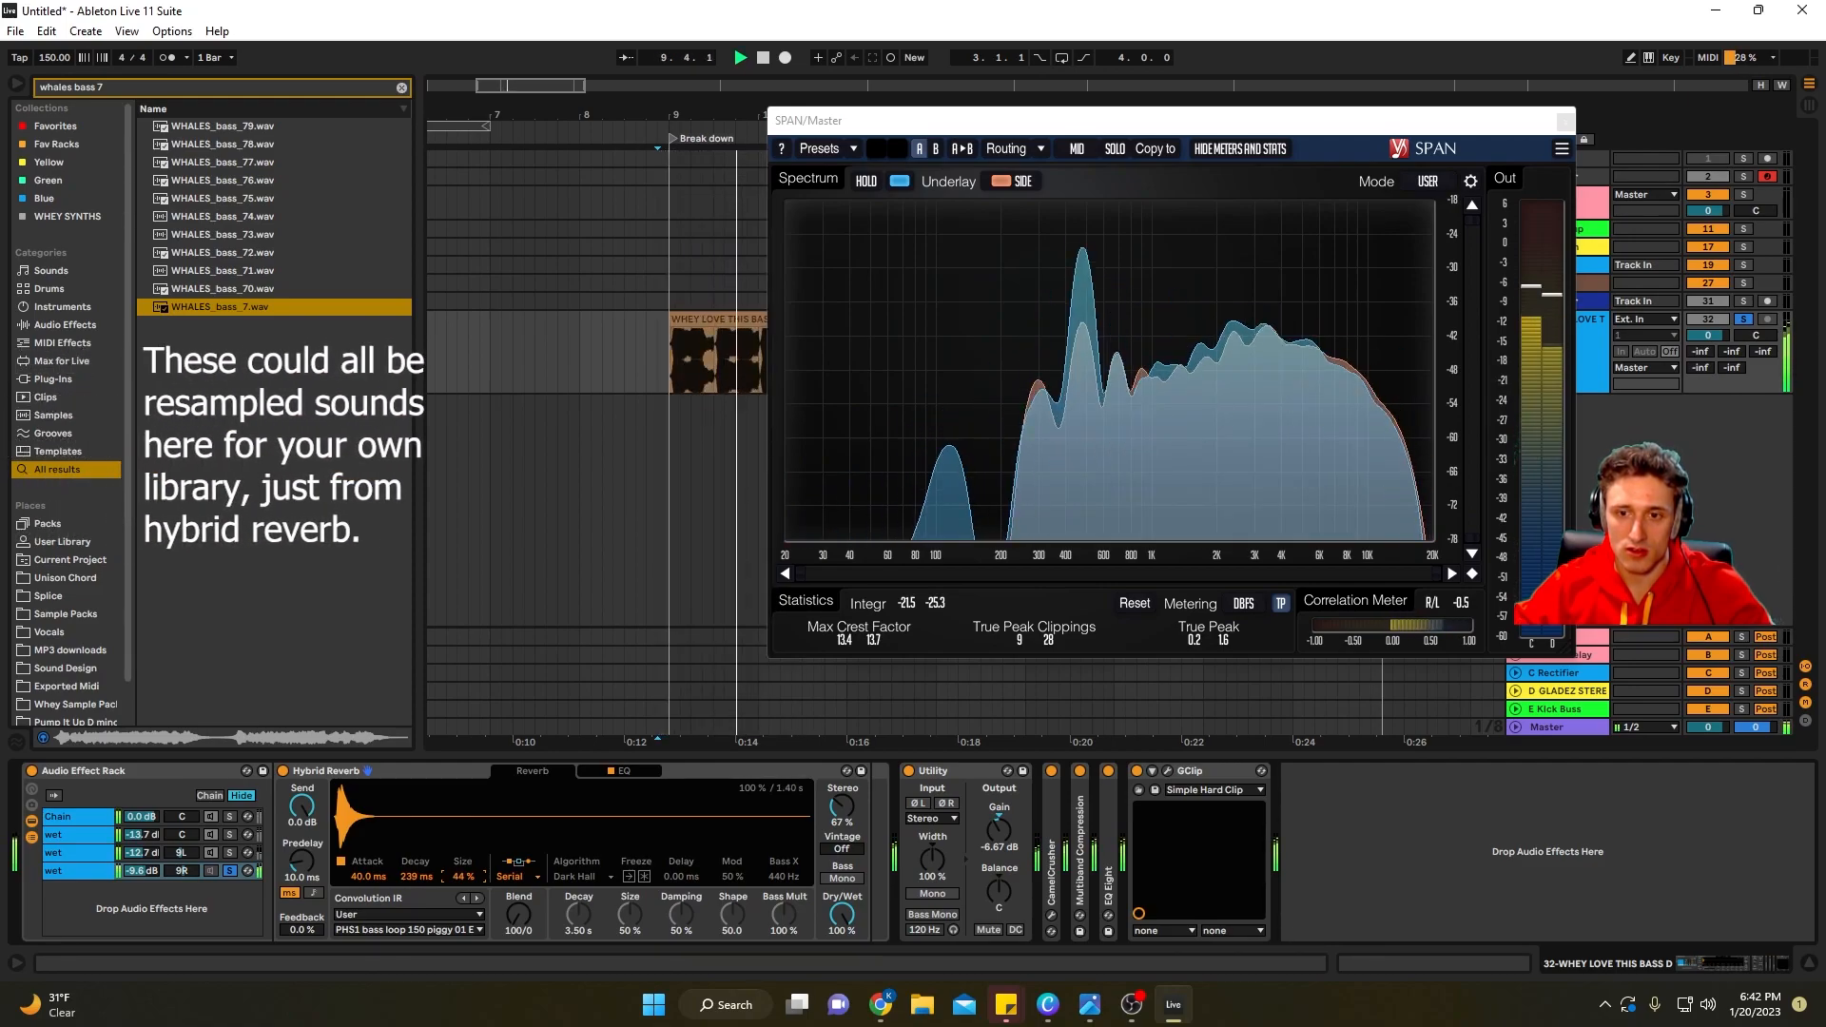
Solo the dry chain with the third wet chain and lower the third wet chain's volume to -11.2 dB during playback
left_click(231, 819)
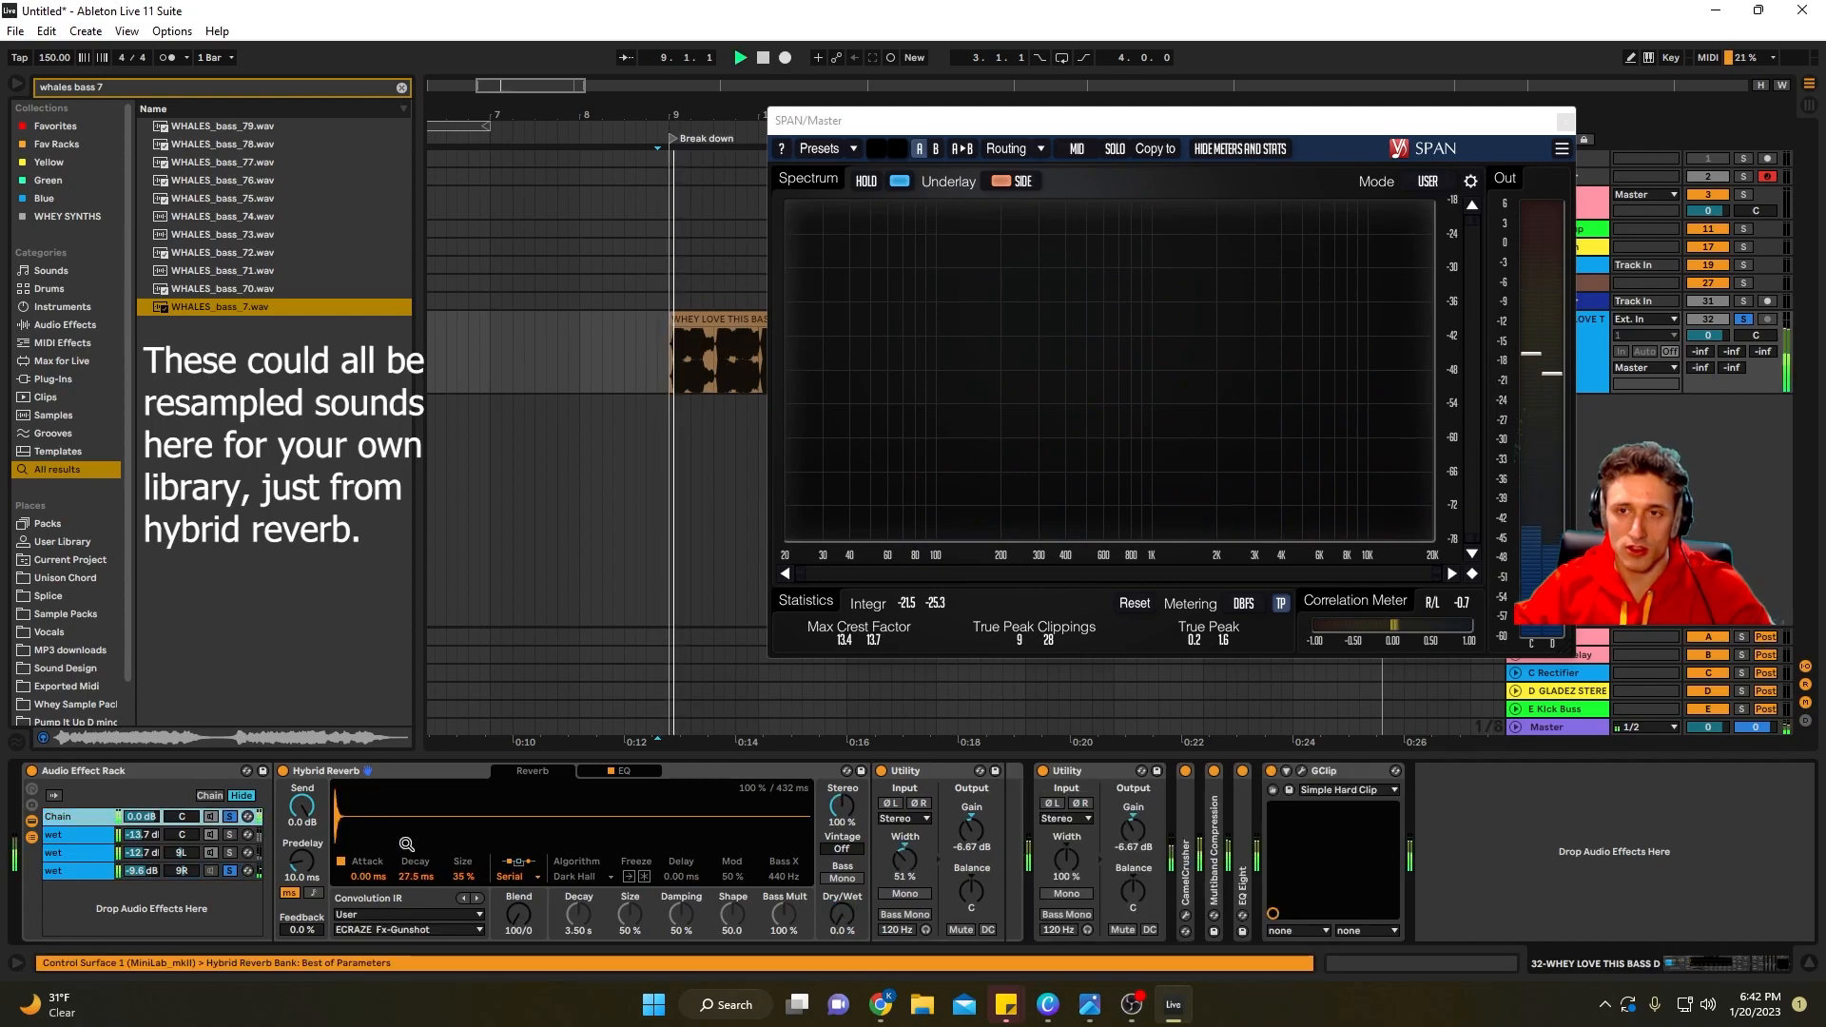
key("space")
left_click(160, 869)
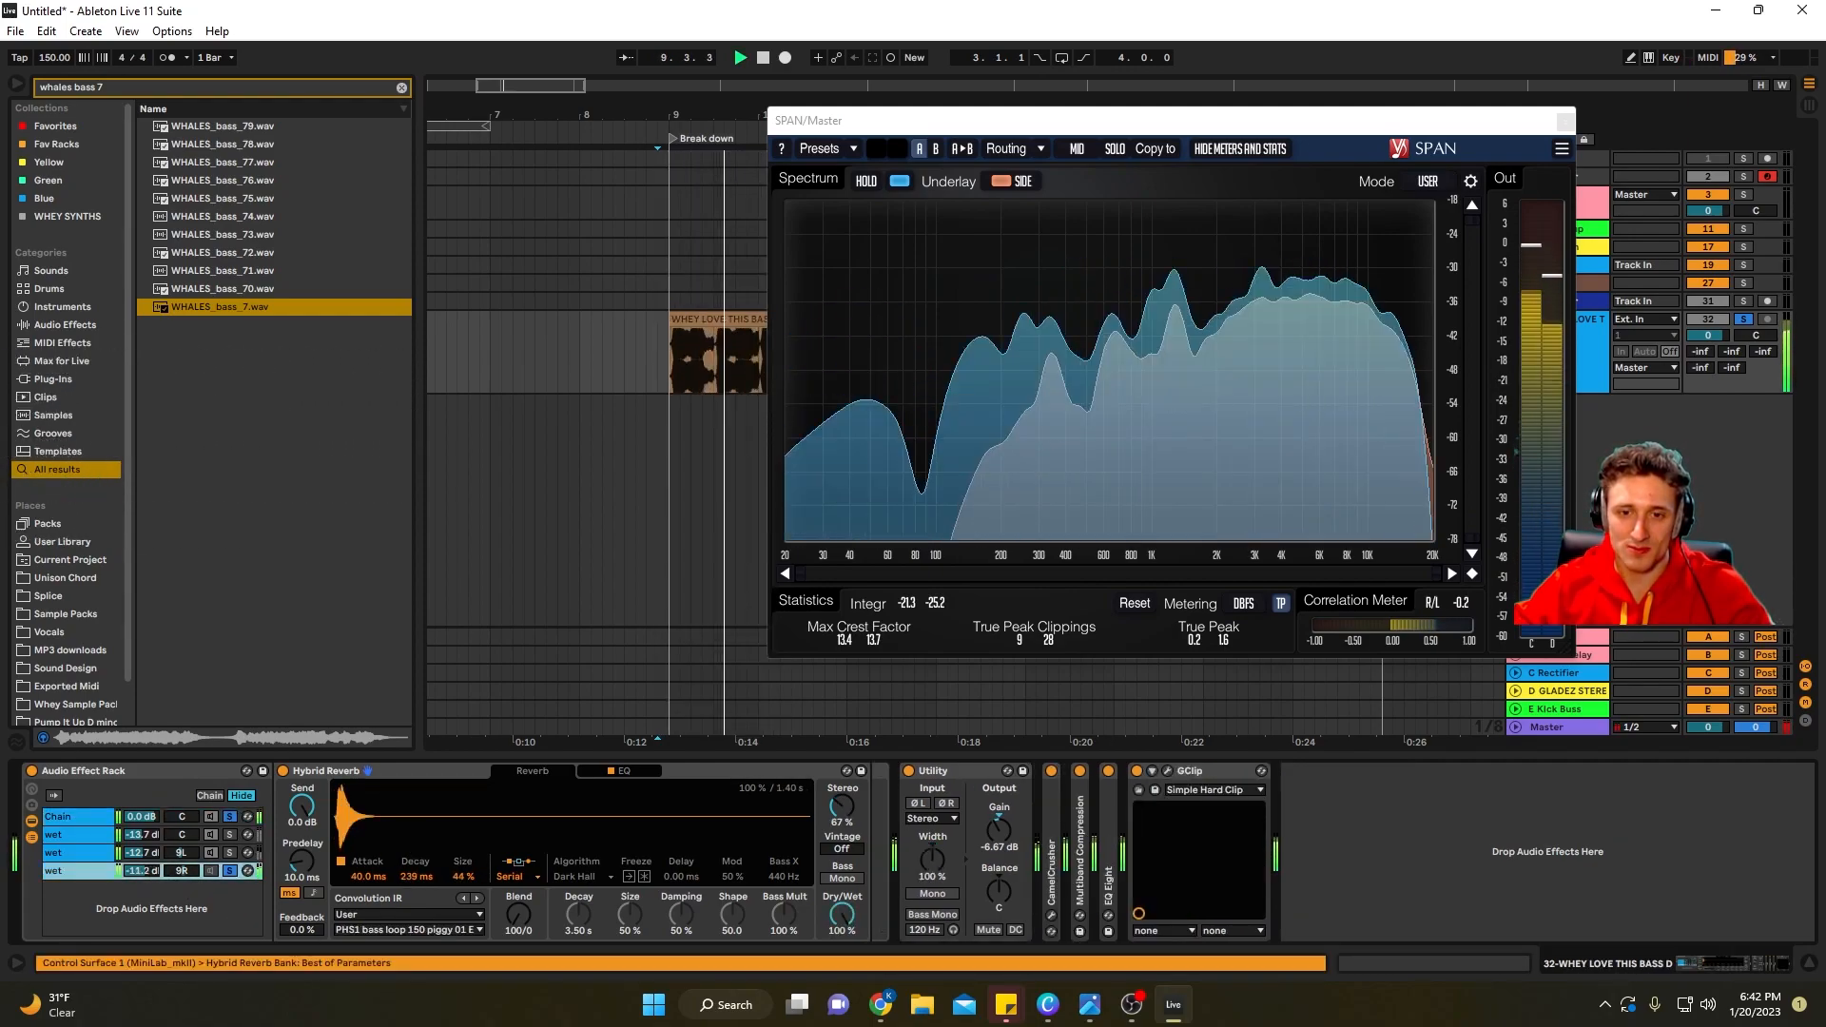
key("space")
Unsolo the rack chains, set the gain of the Utility after the rack to -3.89 dB, and audition all chains together
left_click(228, 870)
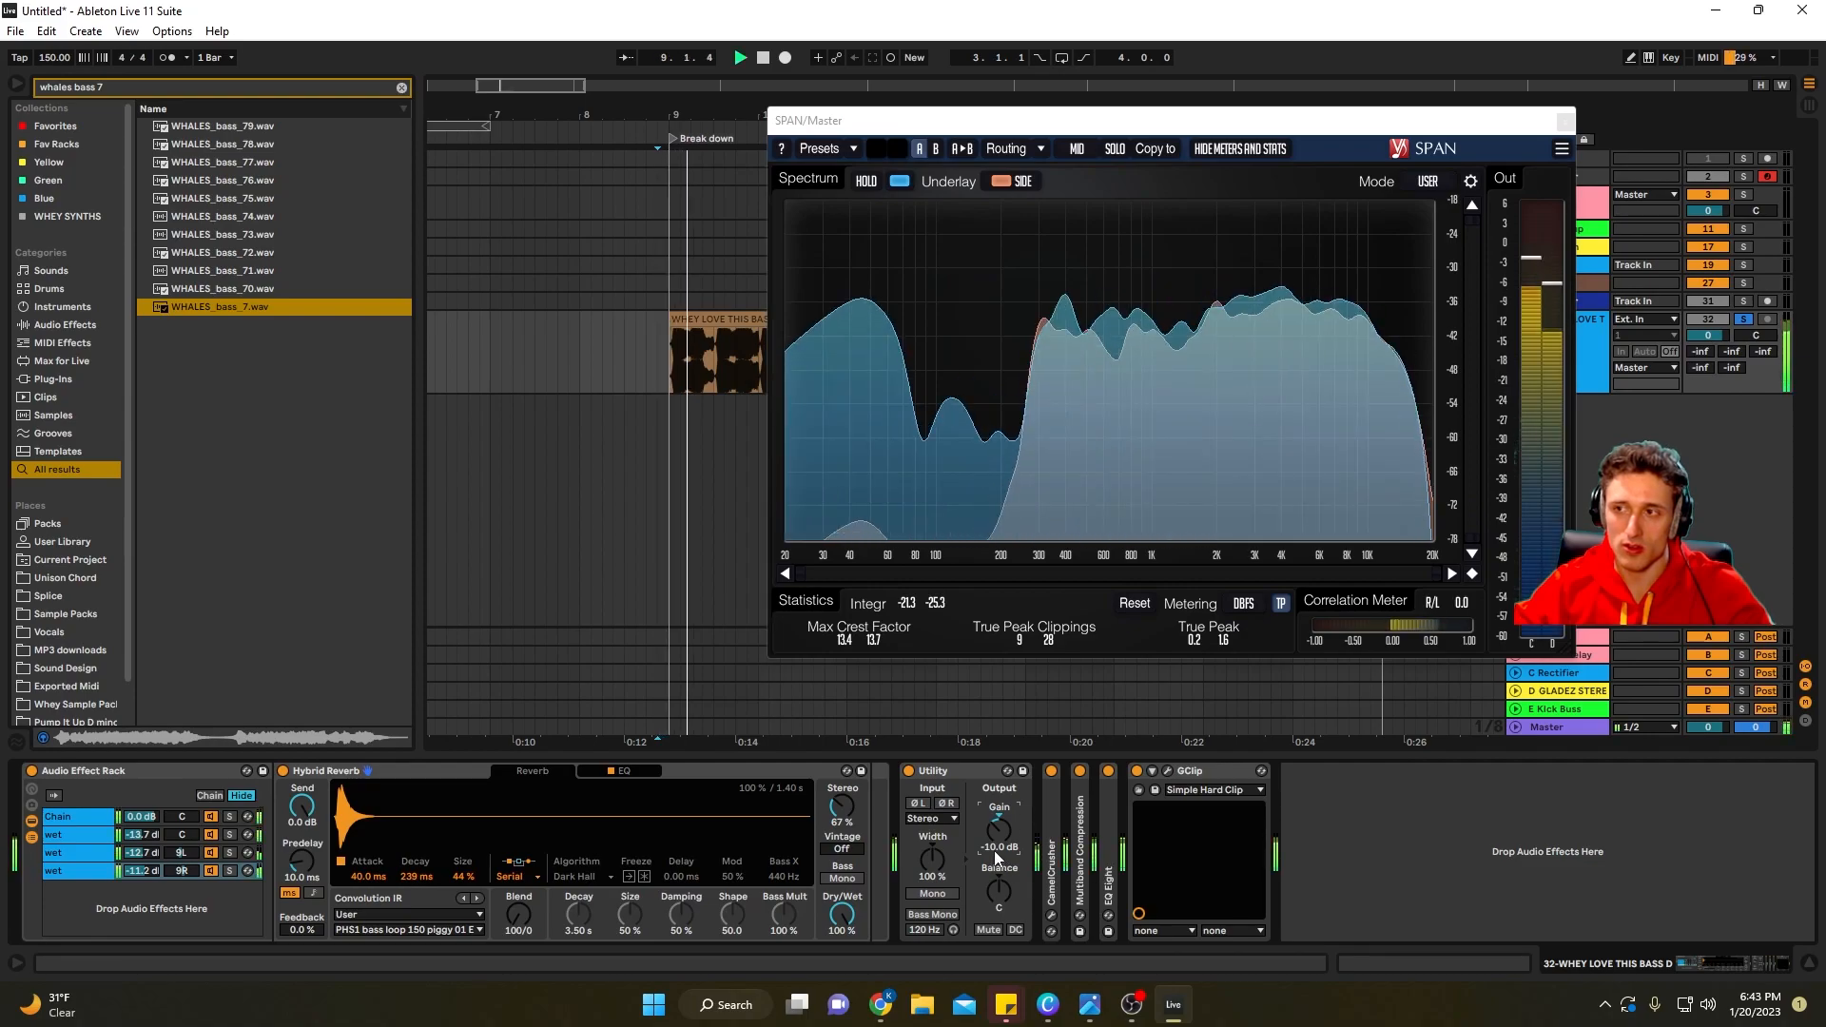
left_click_drag(998, 832, 999, 813)
key("space")
key("space")
key("space")
key("space")
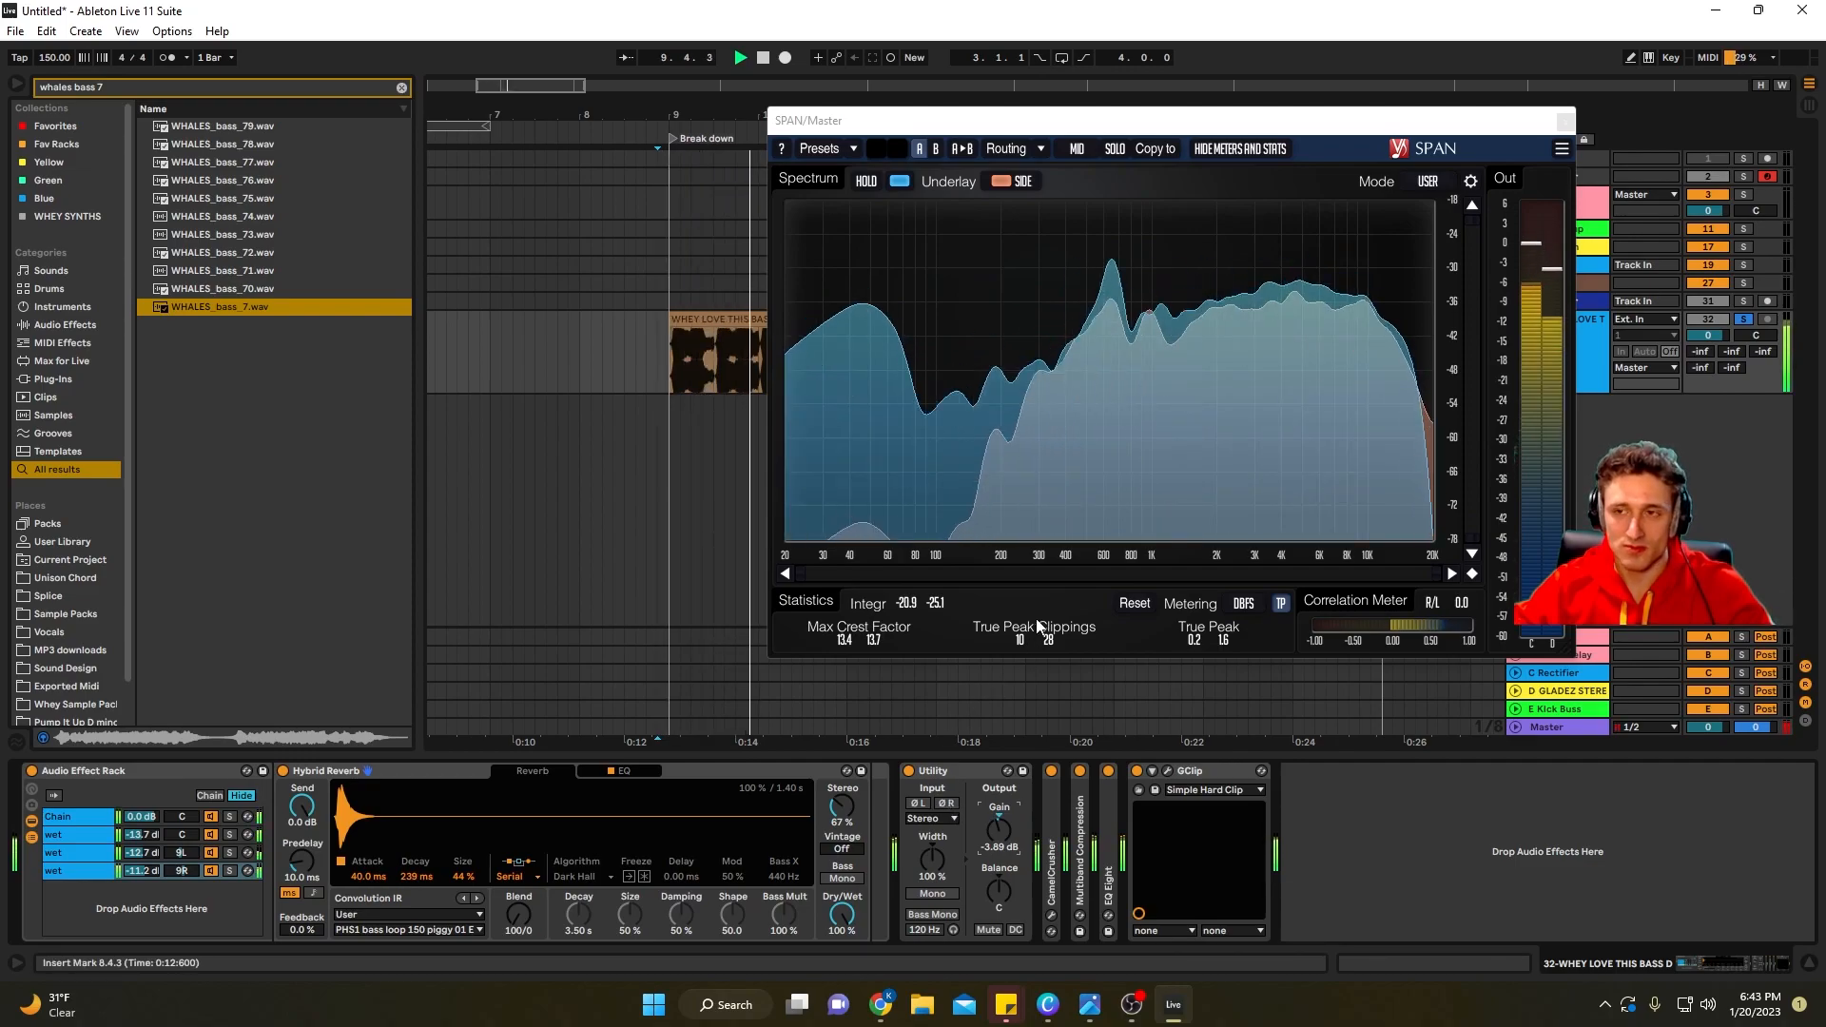
key("space")
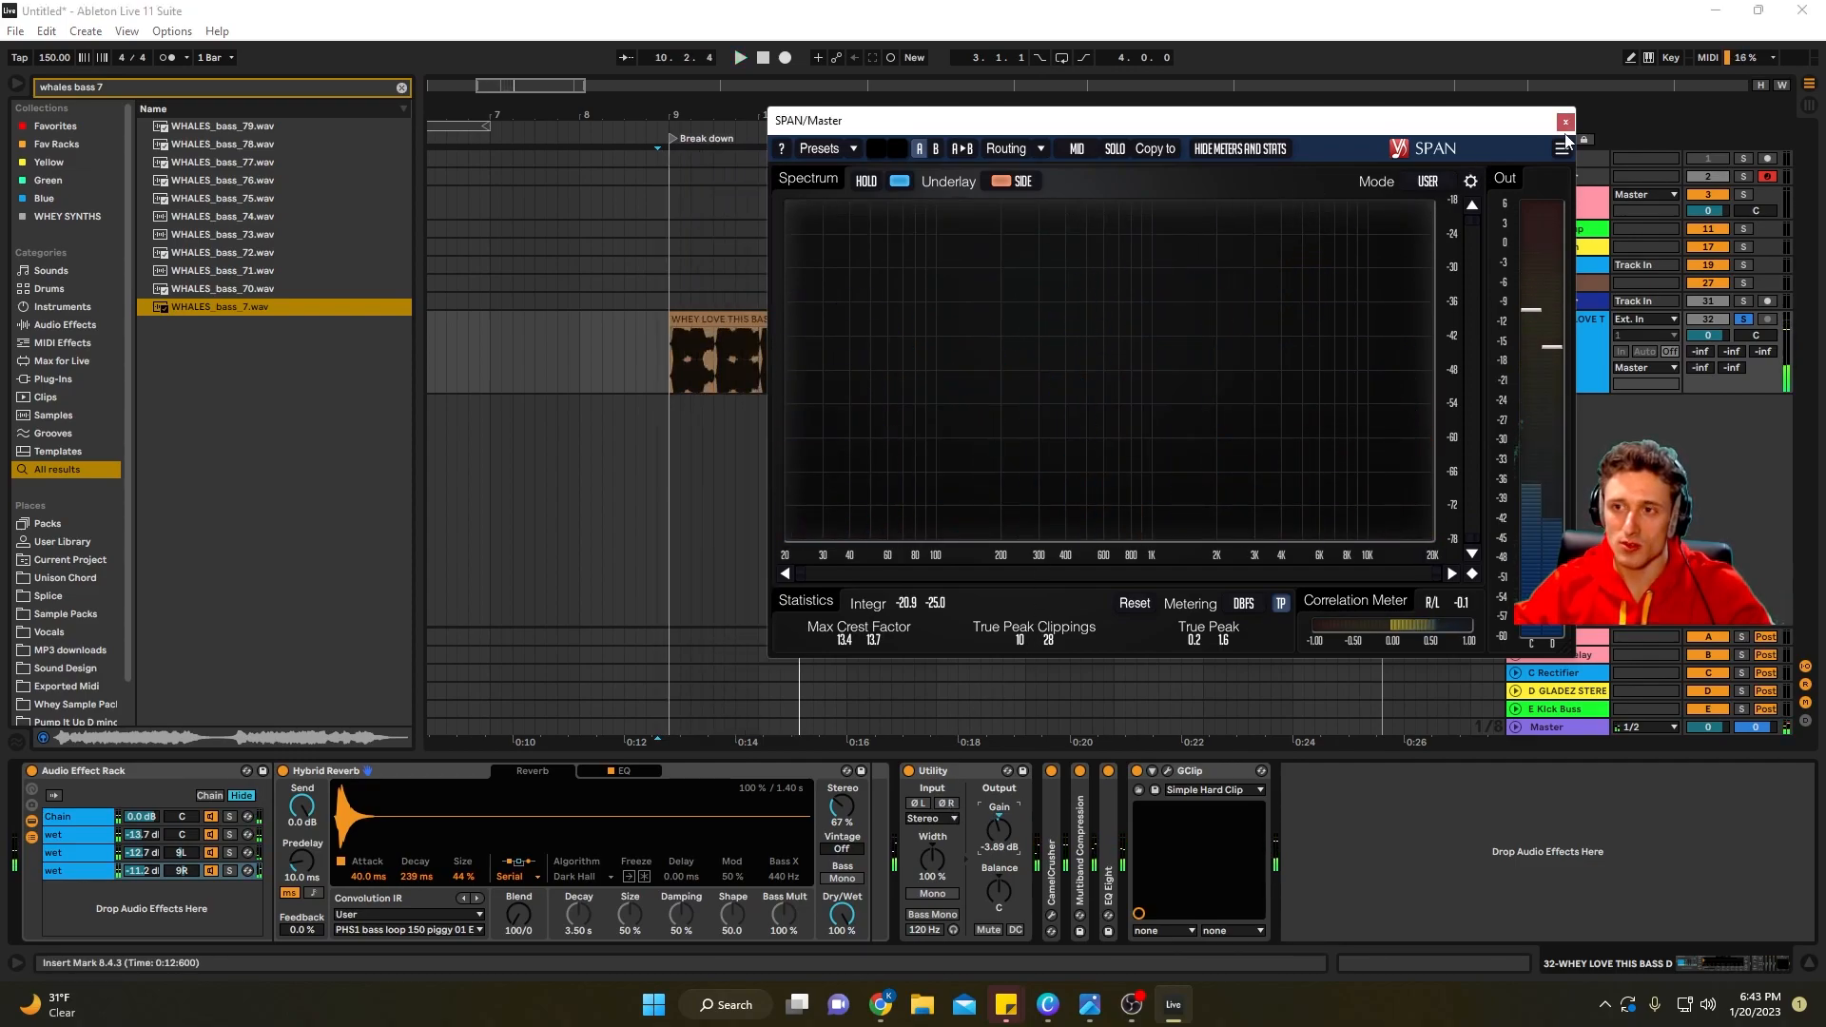
Close the SPAN analyzer window, insert a MIDI track below the bass track, and search the browser for "whey"
left_click(1563, 122)
left_click(1547, 330)
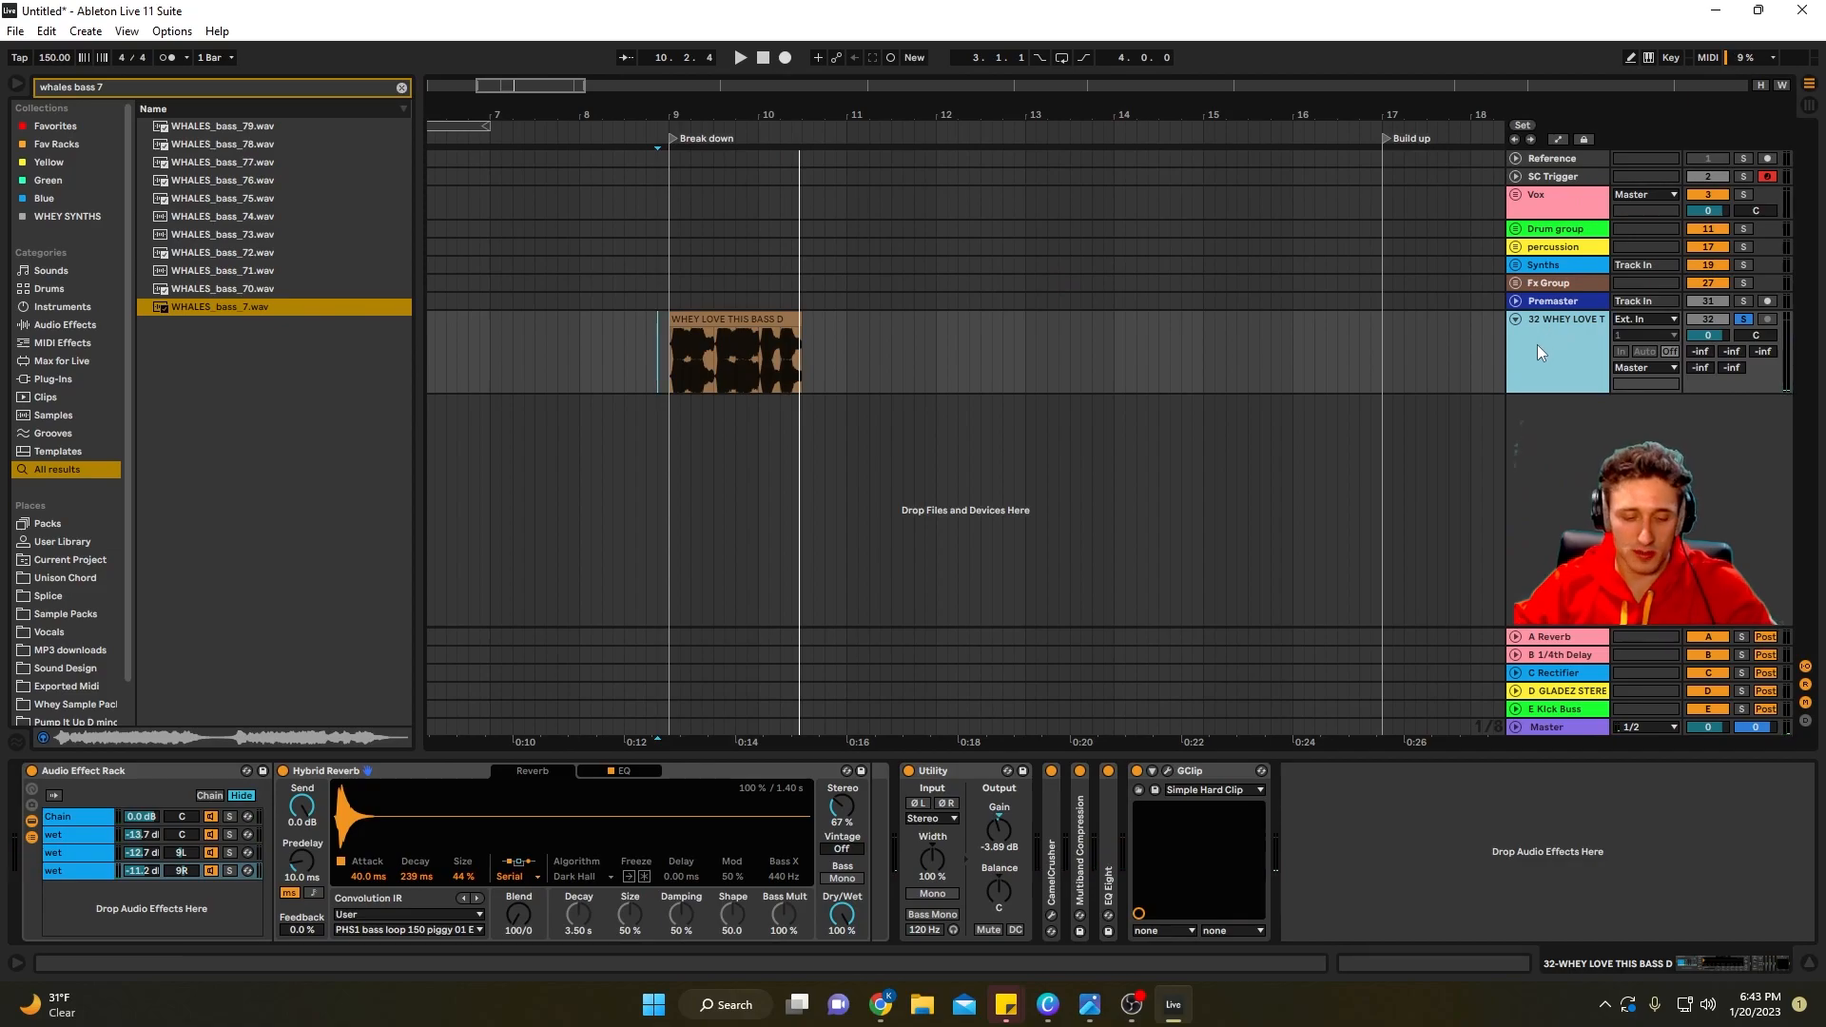
key("ctrl+shift+t")
key("ctrl+f")
type("whey")
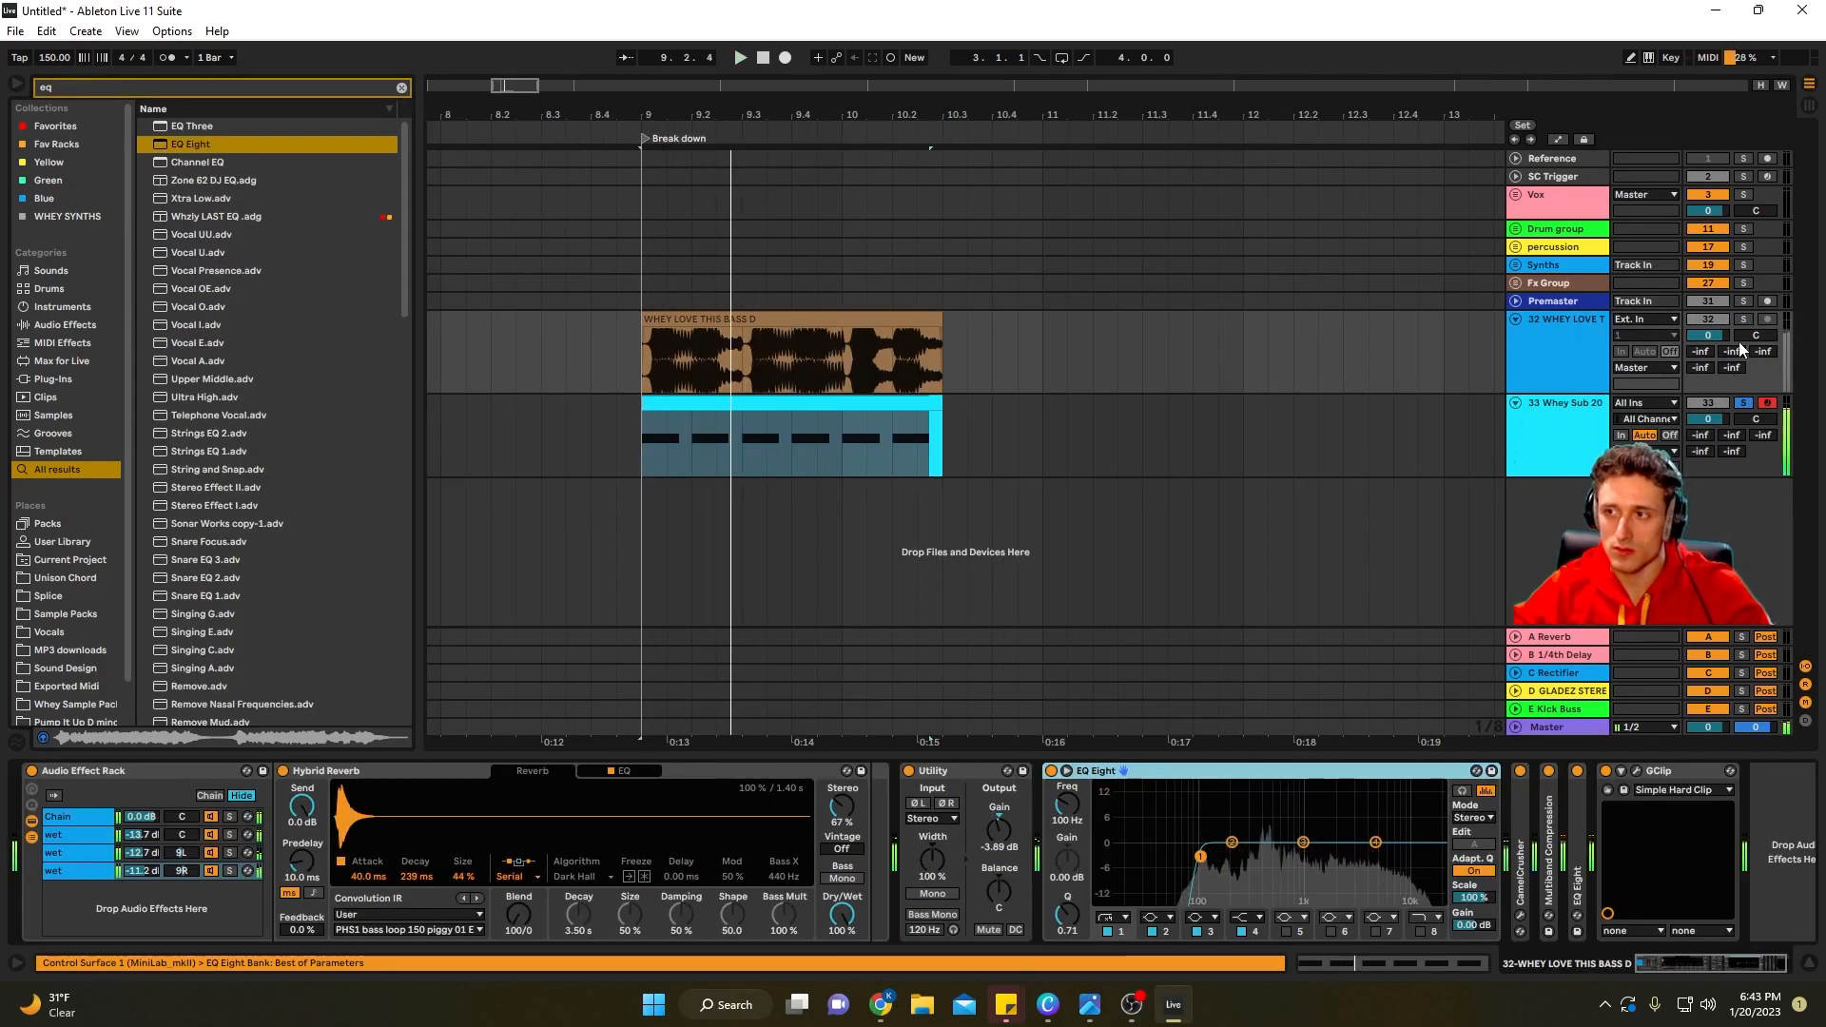
Solo the bass track together with the Whey Sub track and audition both while toggling CamelCrusher
left_click(1742, 320, "ctrl")
key("space")
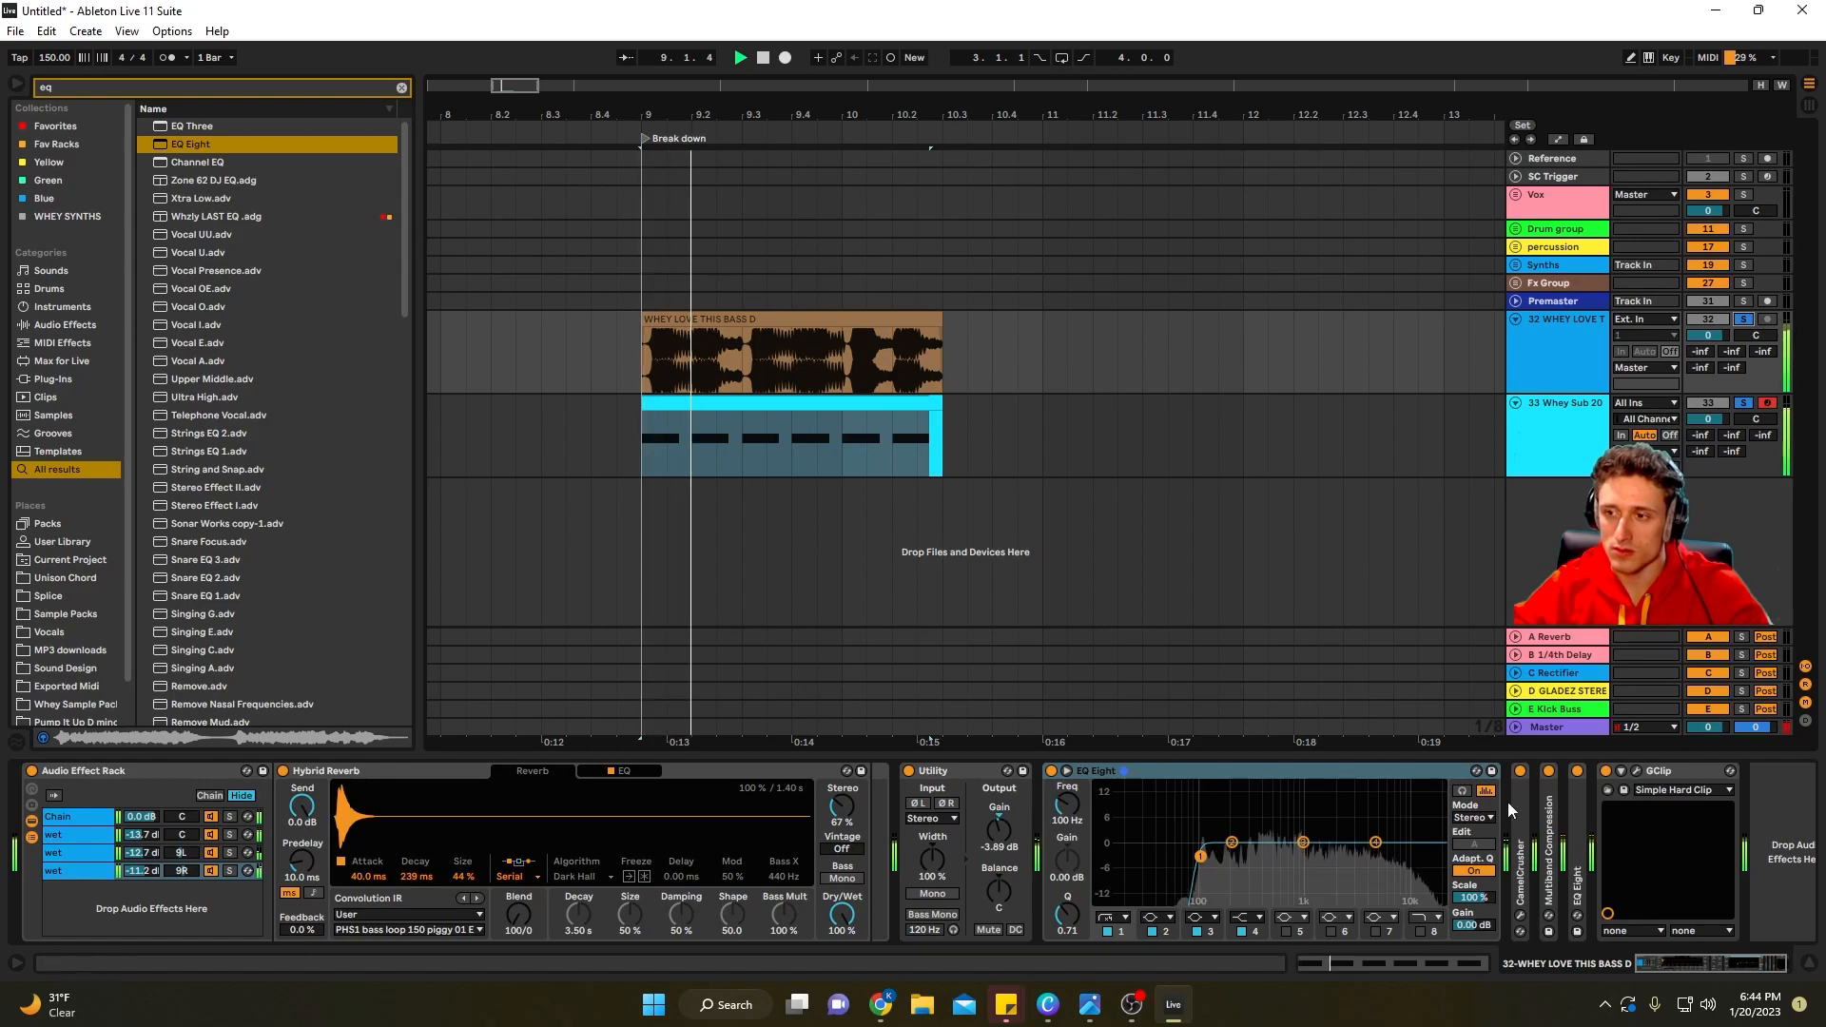
left_click(1520, 772)
key("space")
key("space")
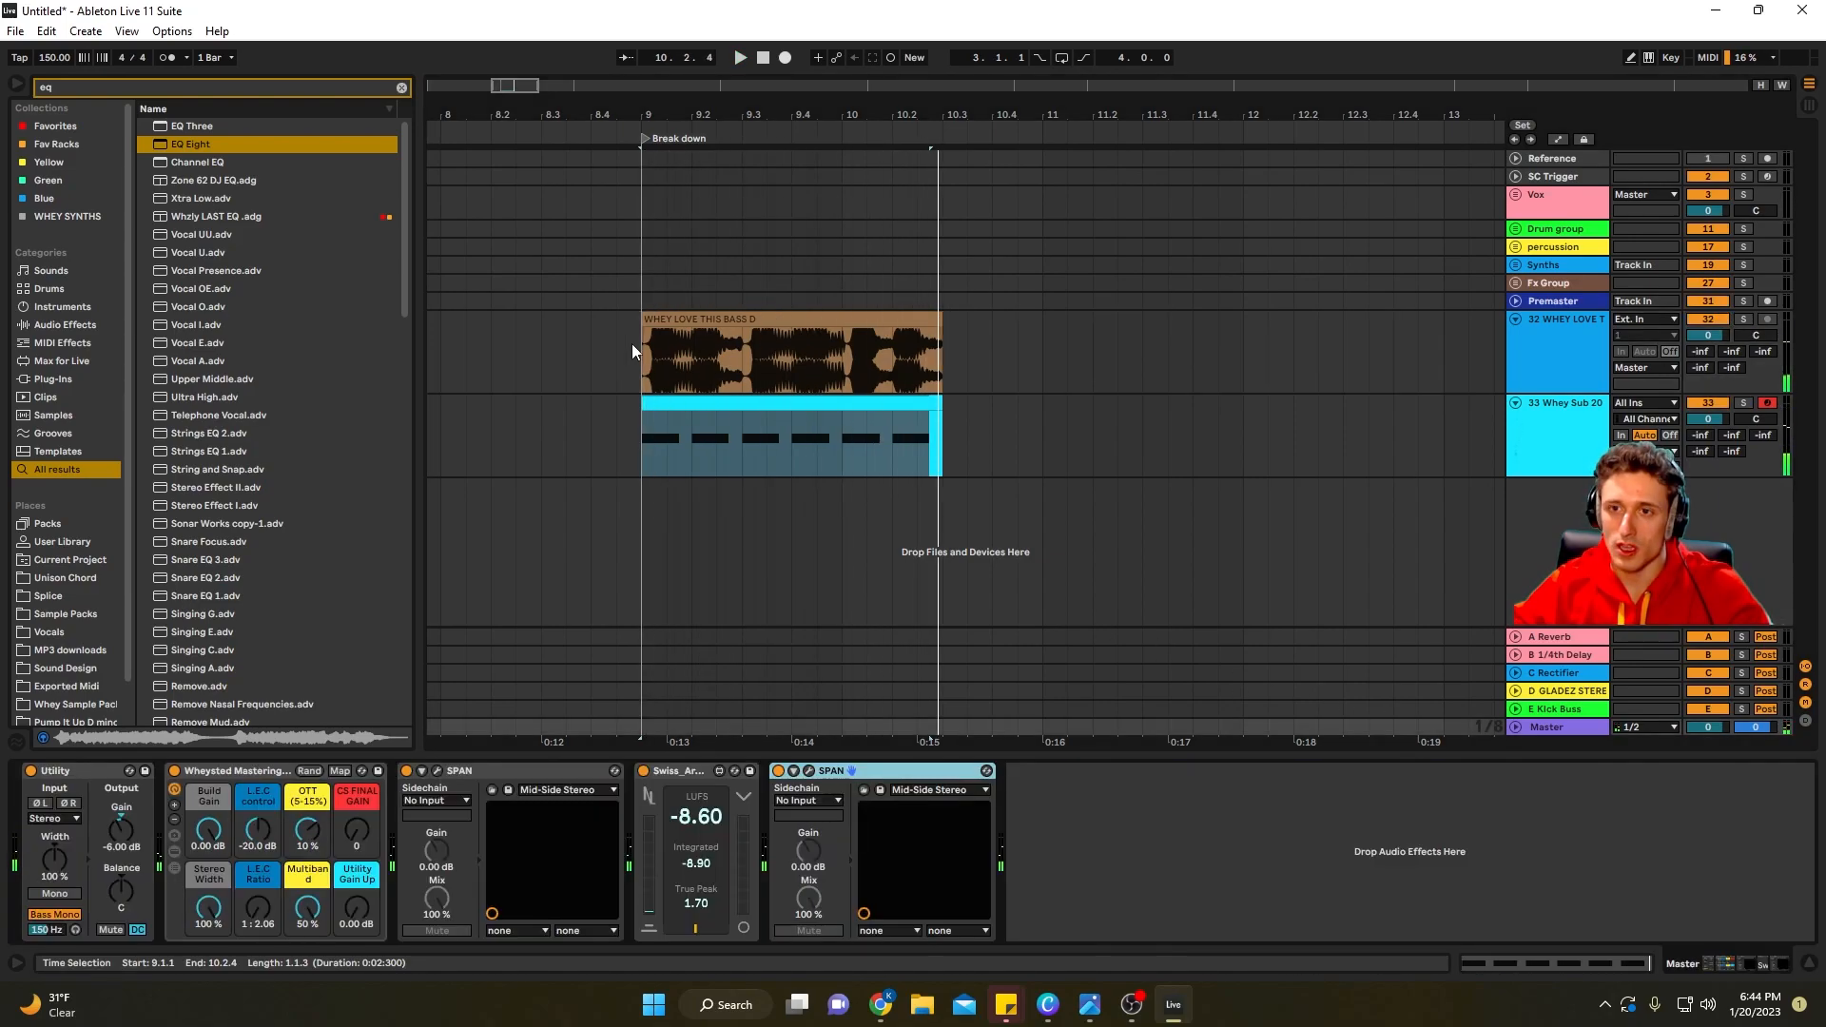
Play from bar 9 and compare the bass and sub with the Audio Effect Rack bypassed and enabled
left_click(632, 346)
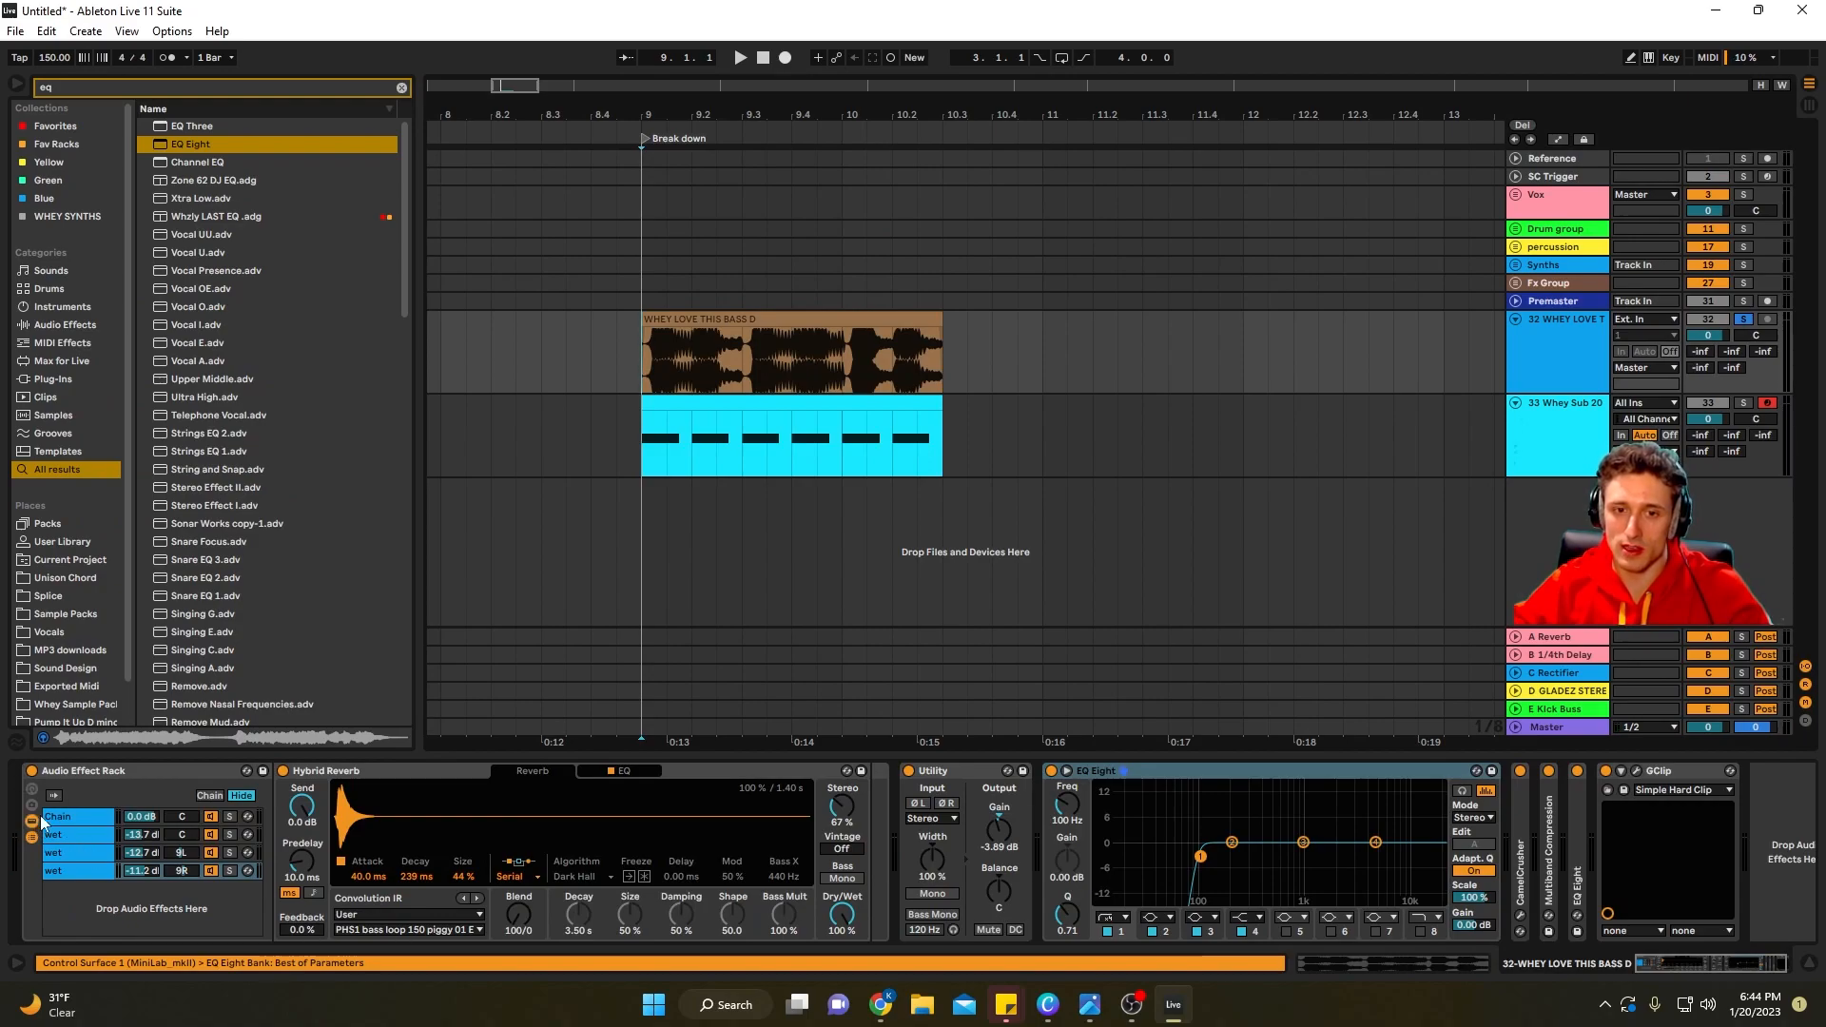
left_click(30, 771)
key("space")
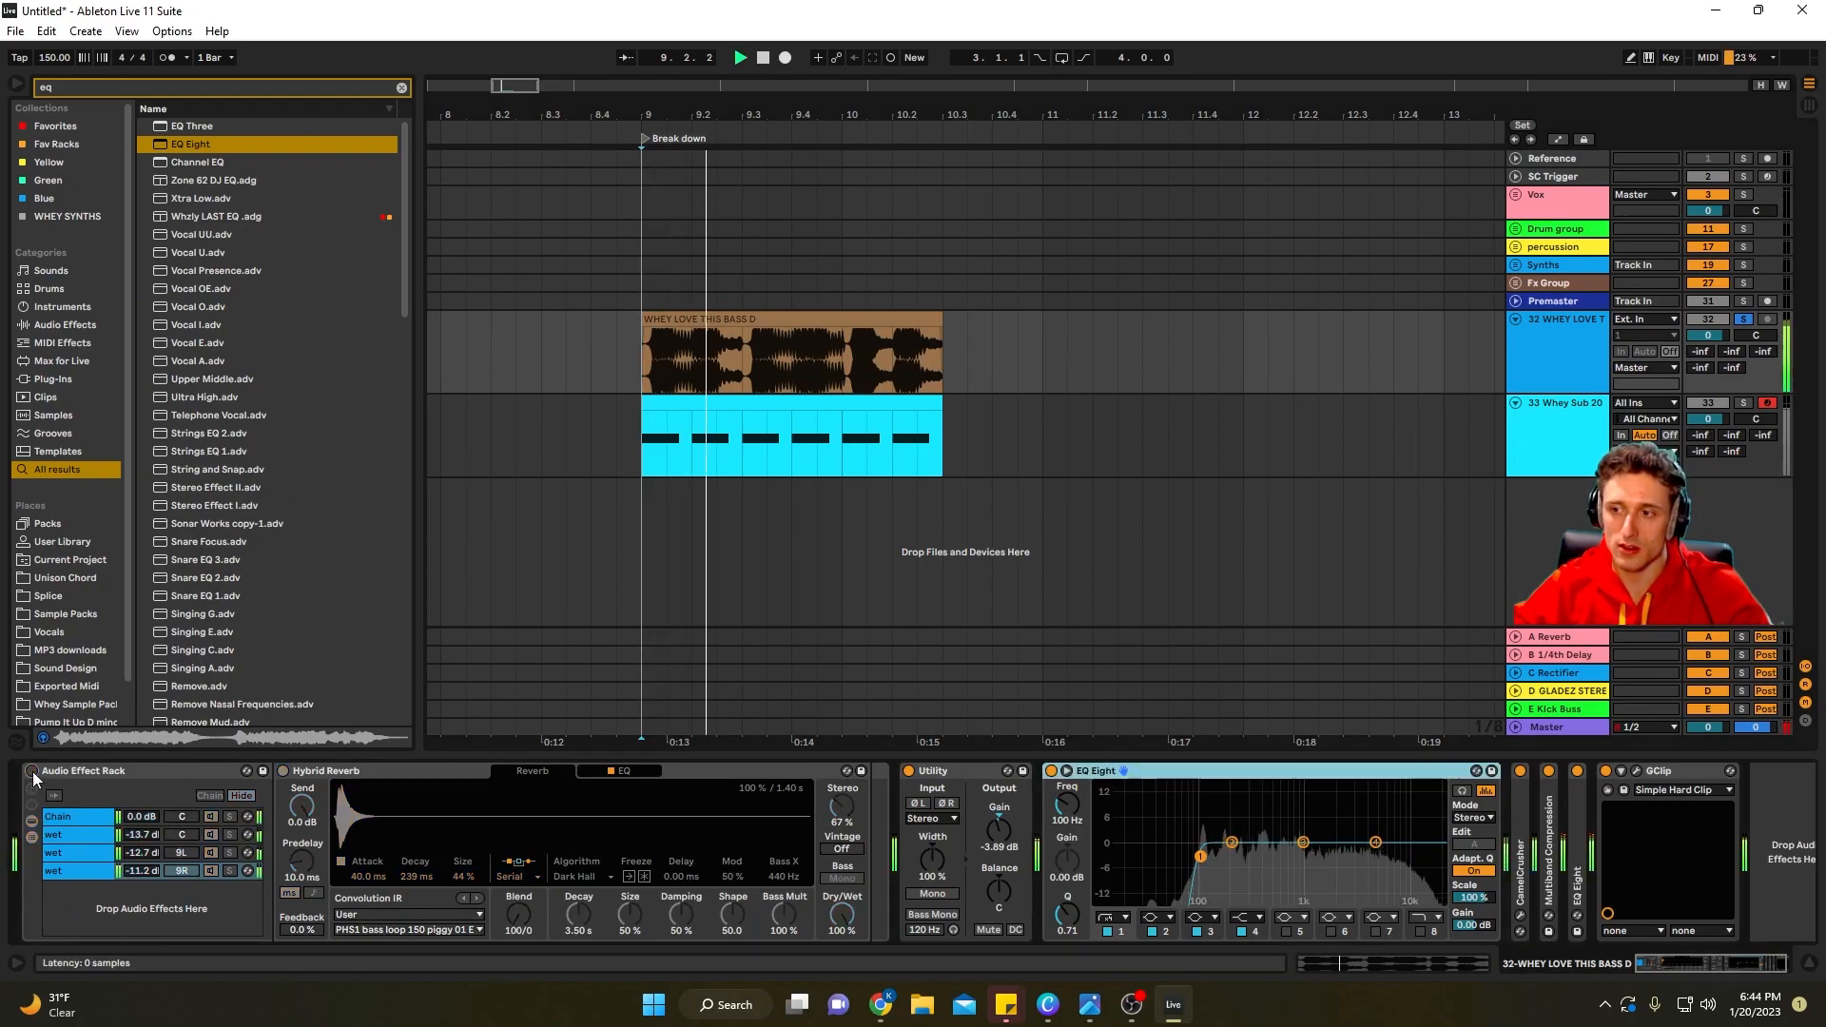
left_click(30, 771)
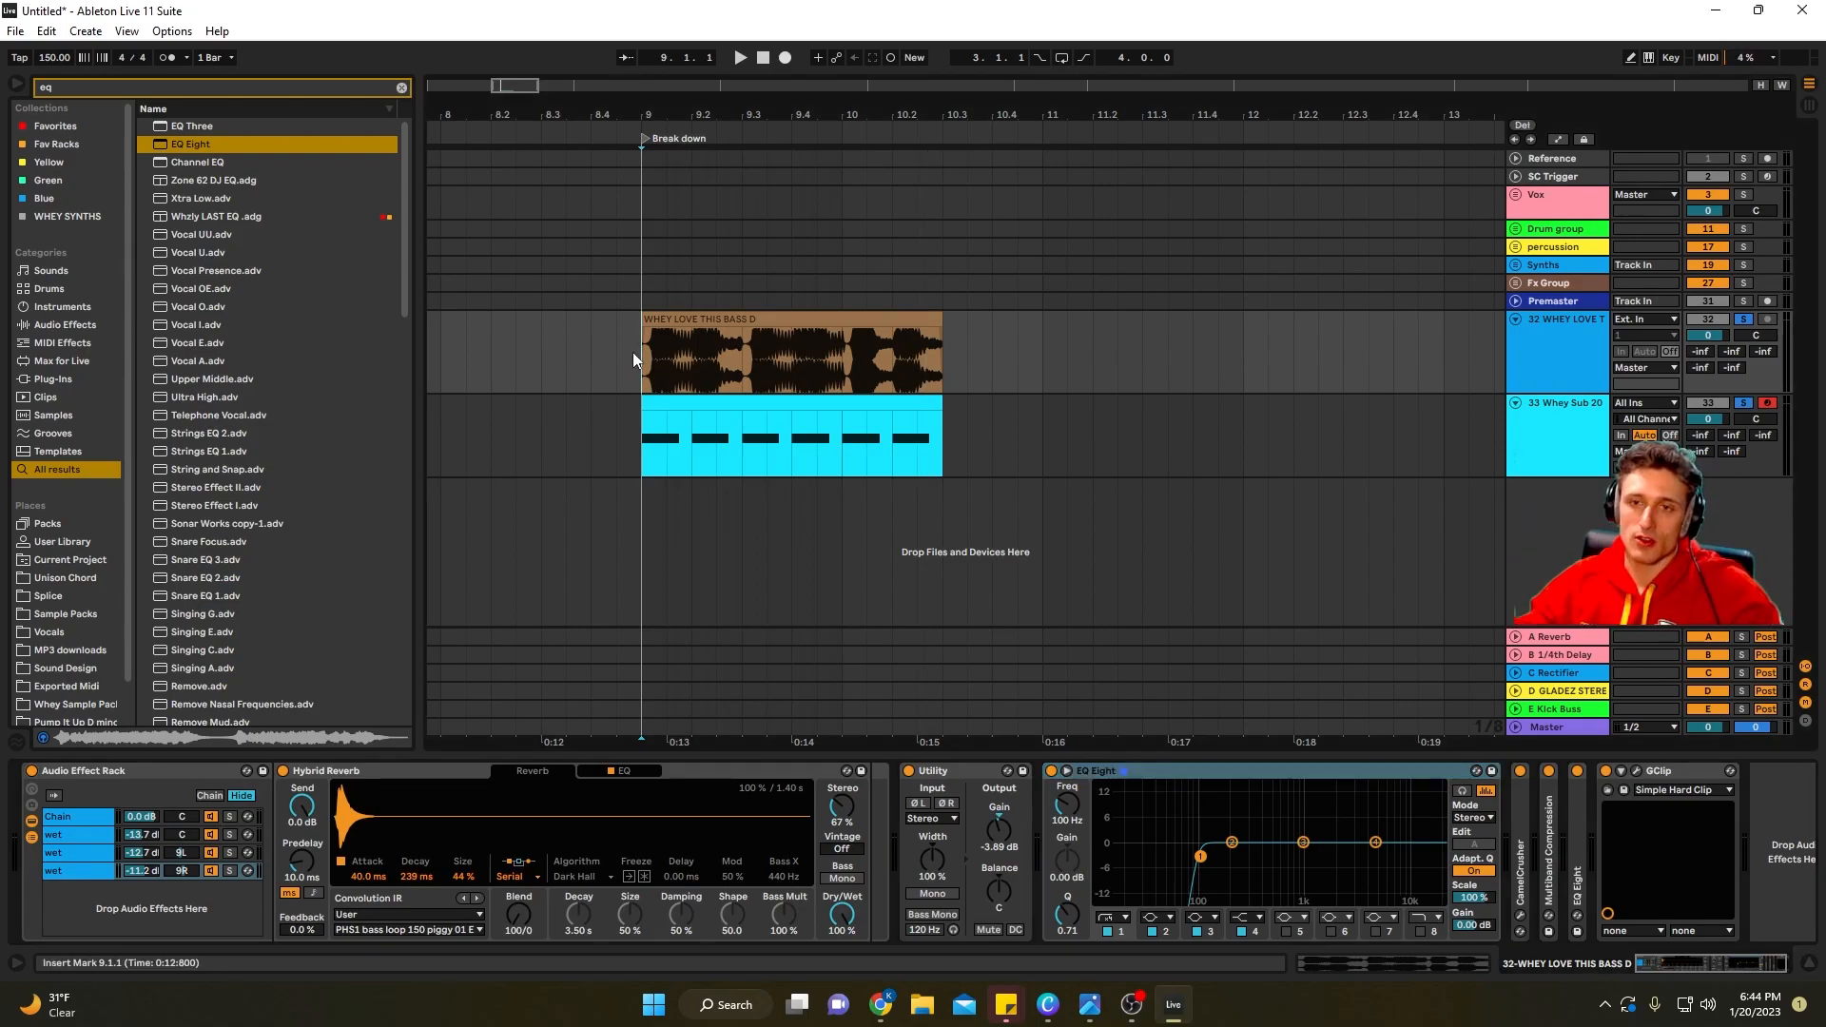
Audition the bass with the sub, and solo the bass alone to compare it with CamelCrusher and Multiband Compression off and on
key("space")
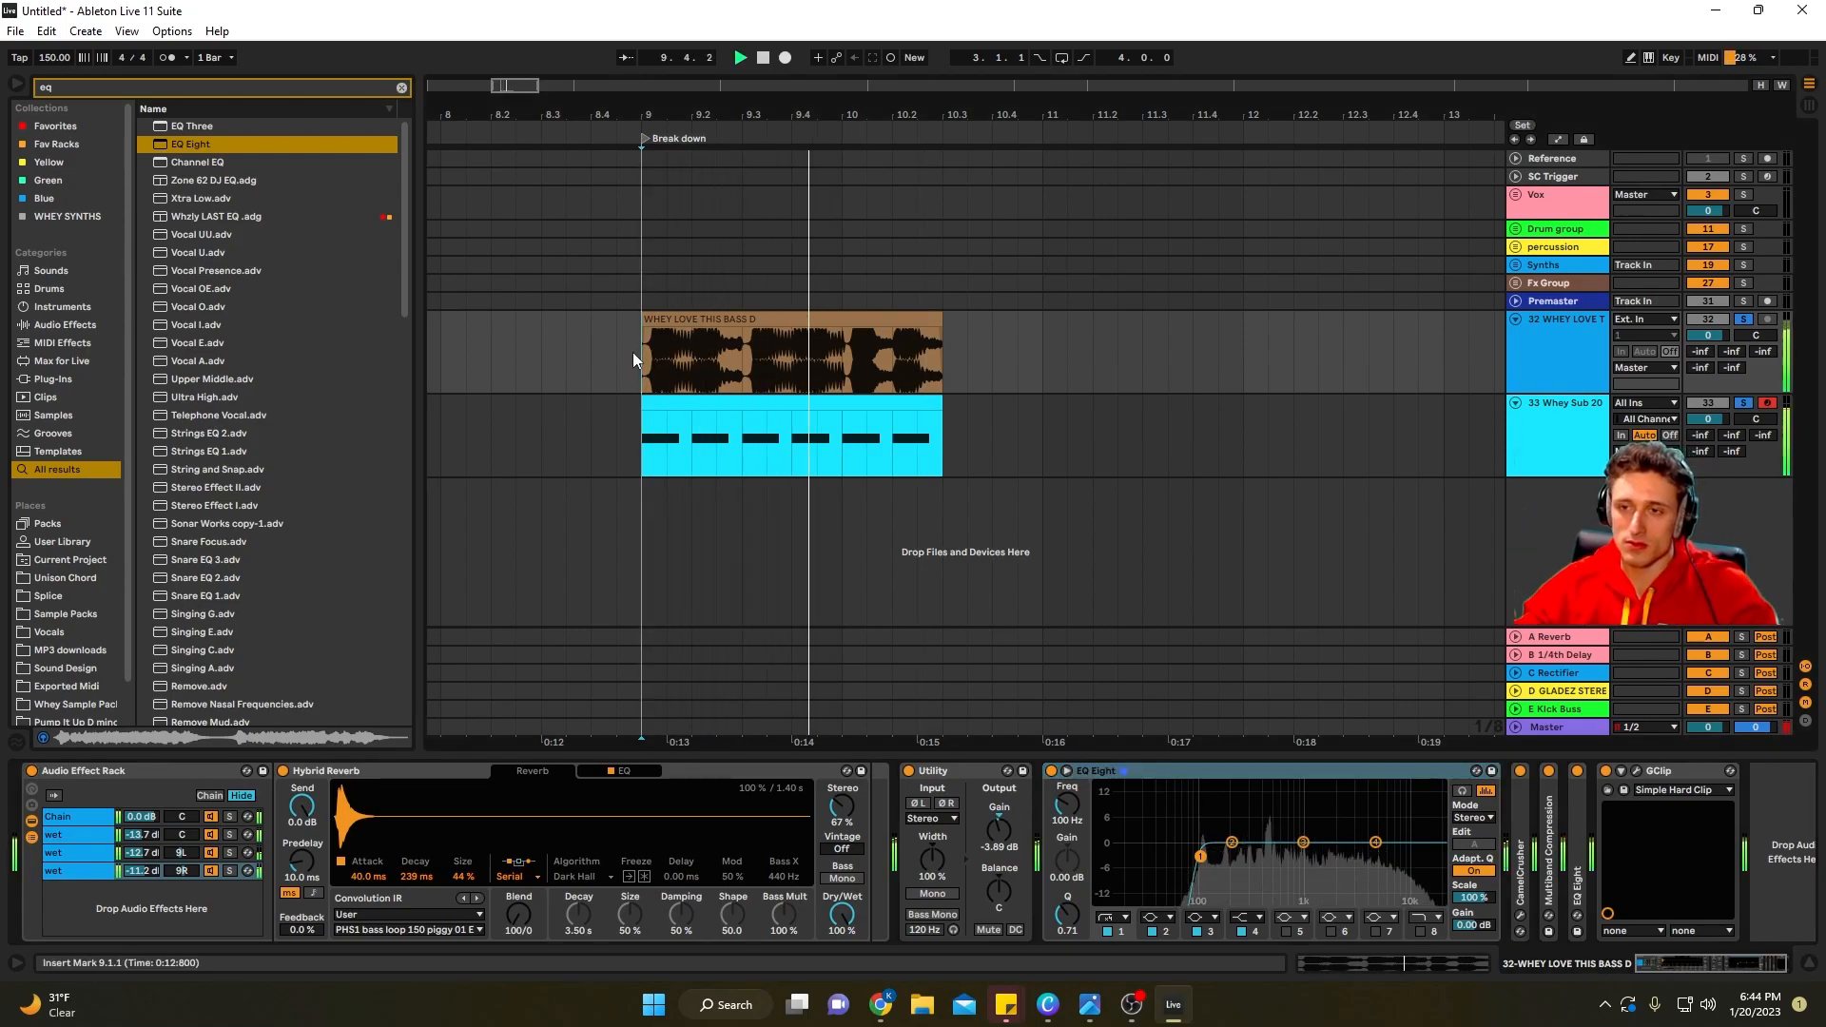
key("space")
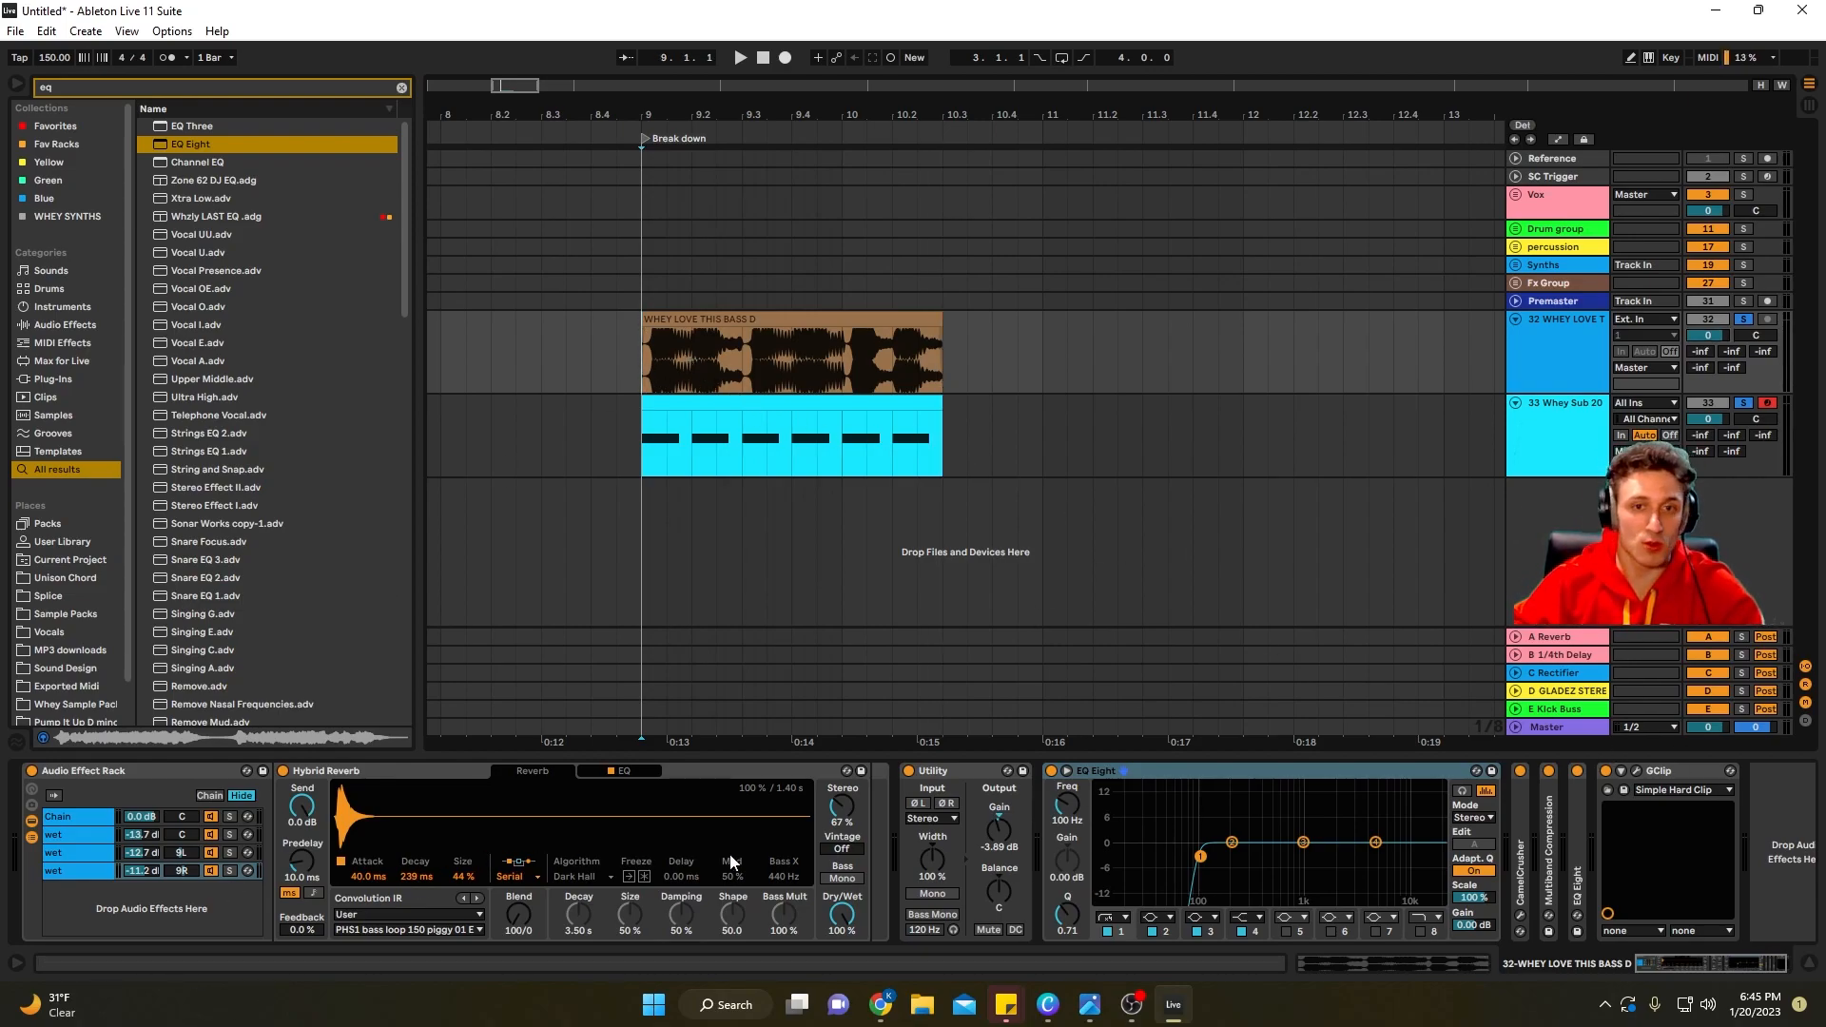
left_click(1519, 773)
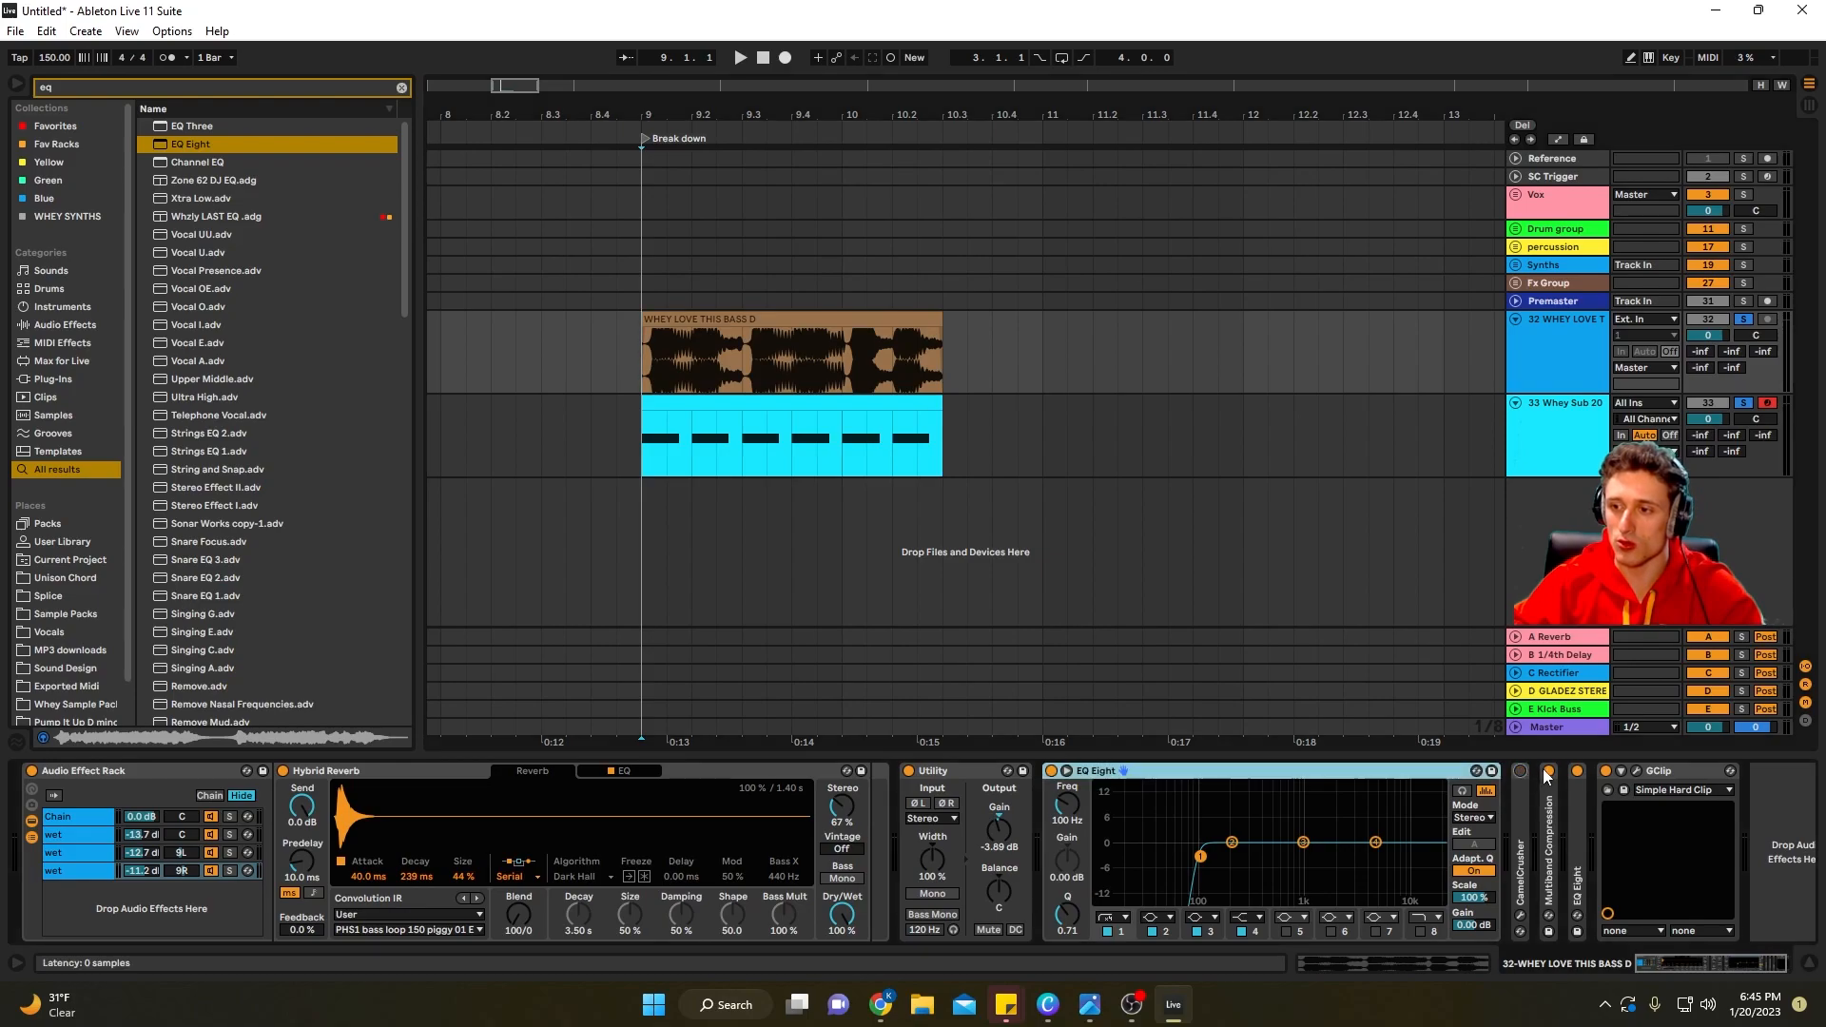
left_click(1550, 776)
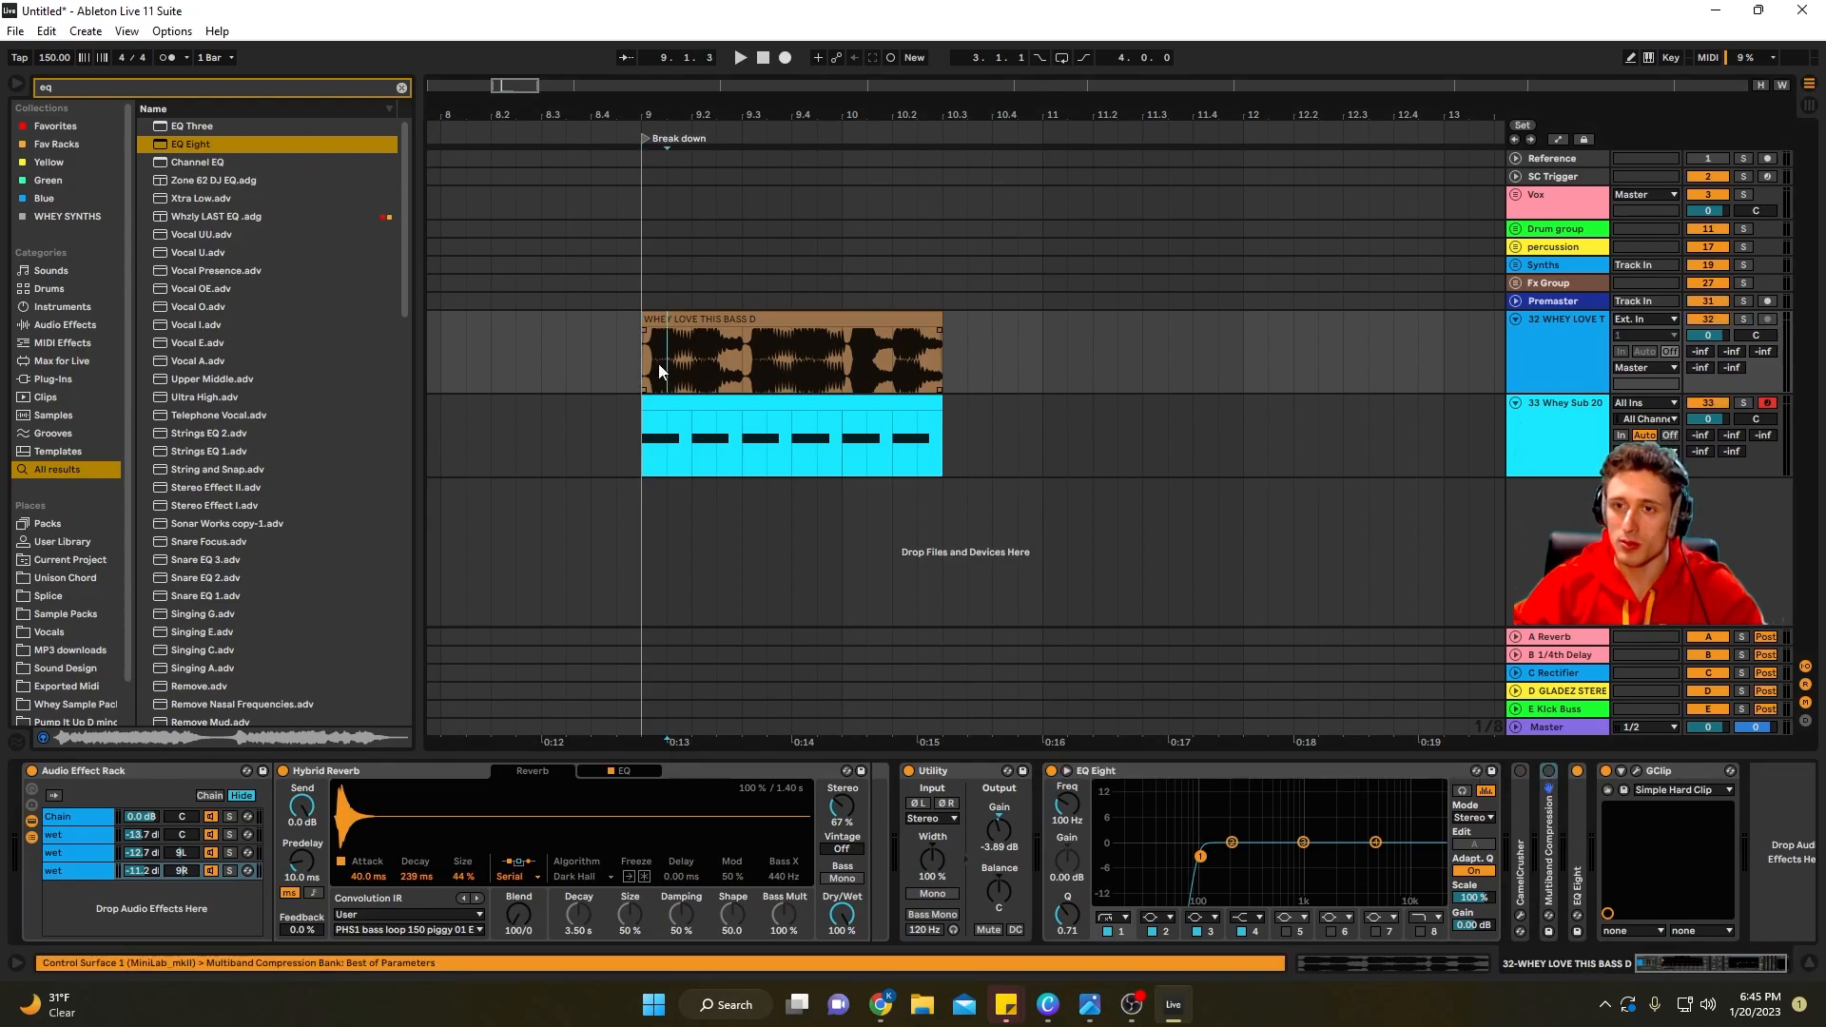
key("space")
left_click(1547, 771)
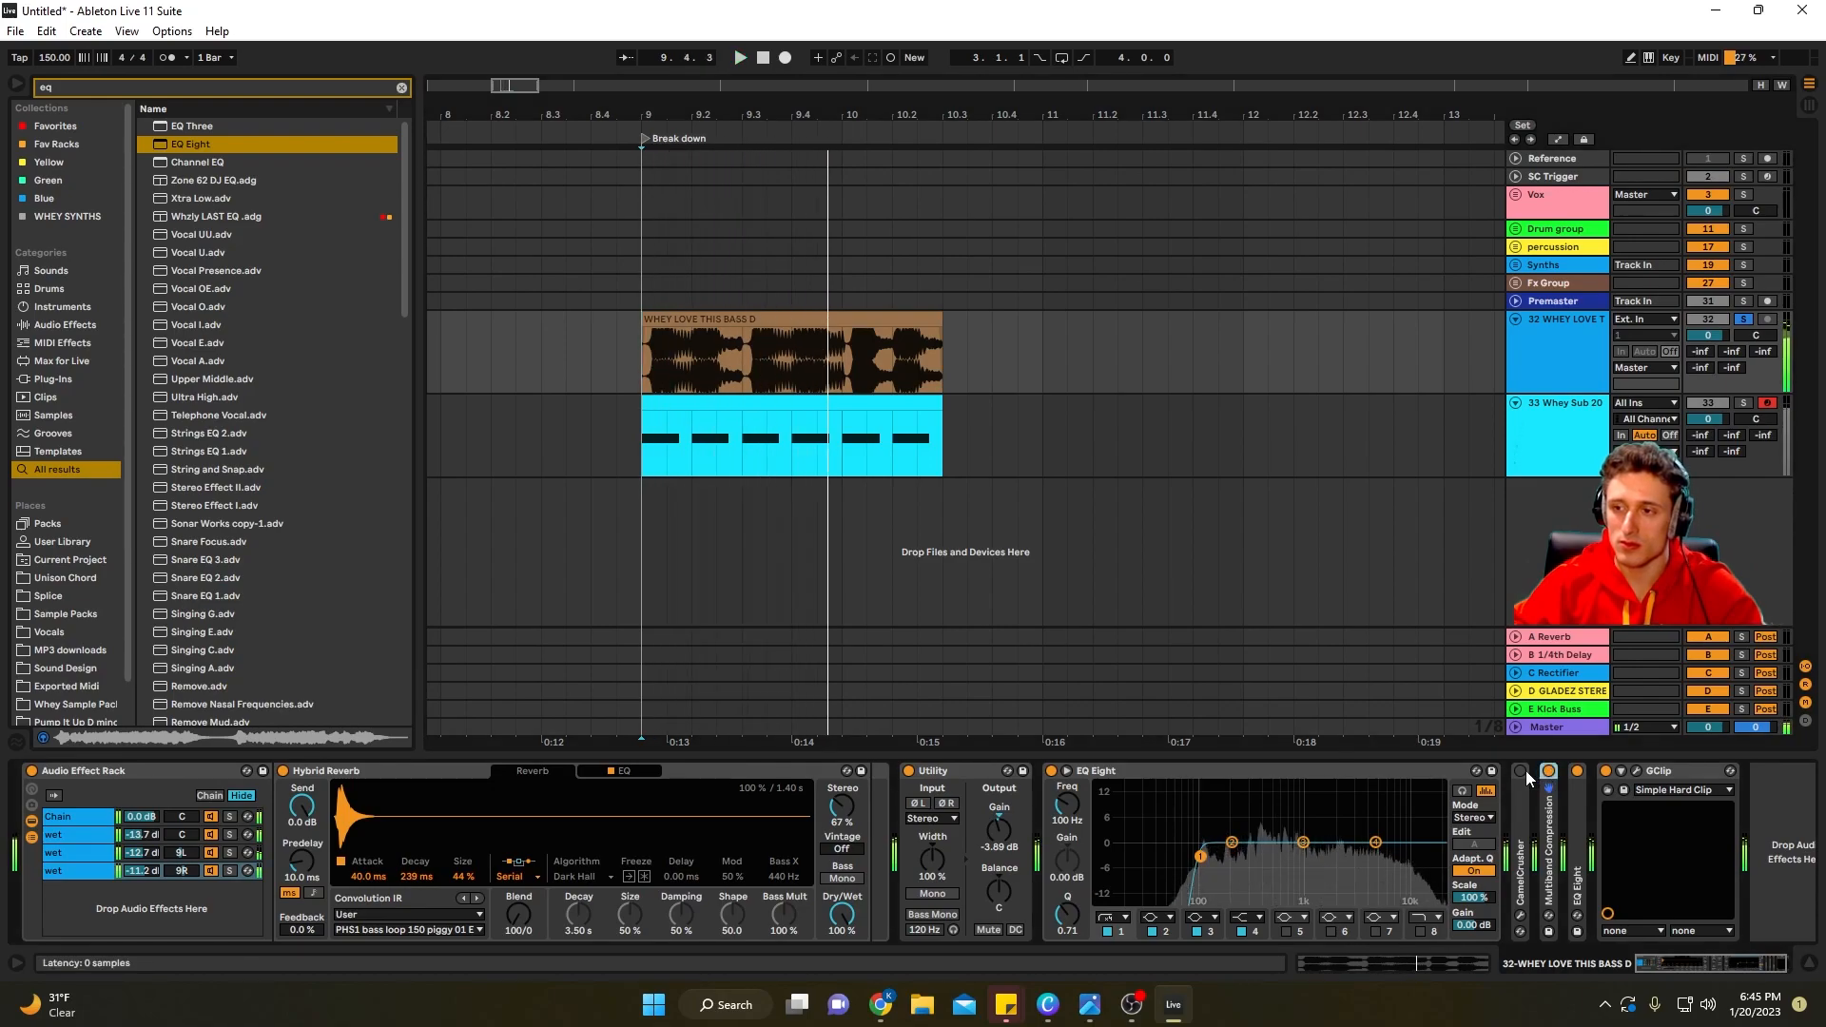
left_click(1520, 771)
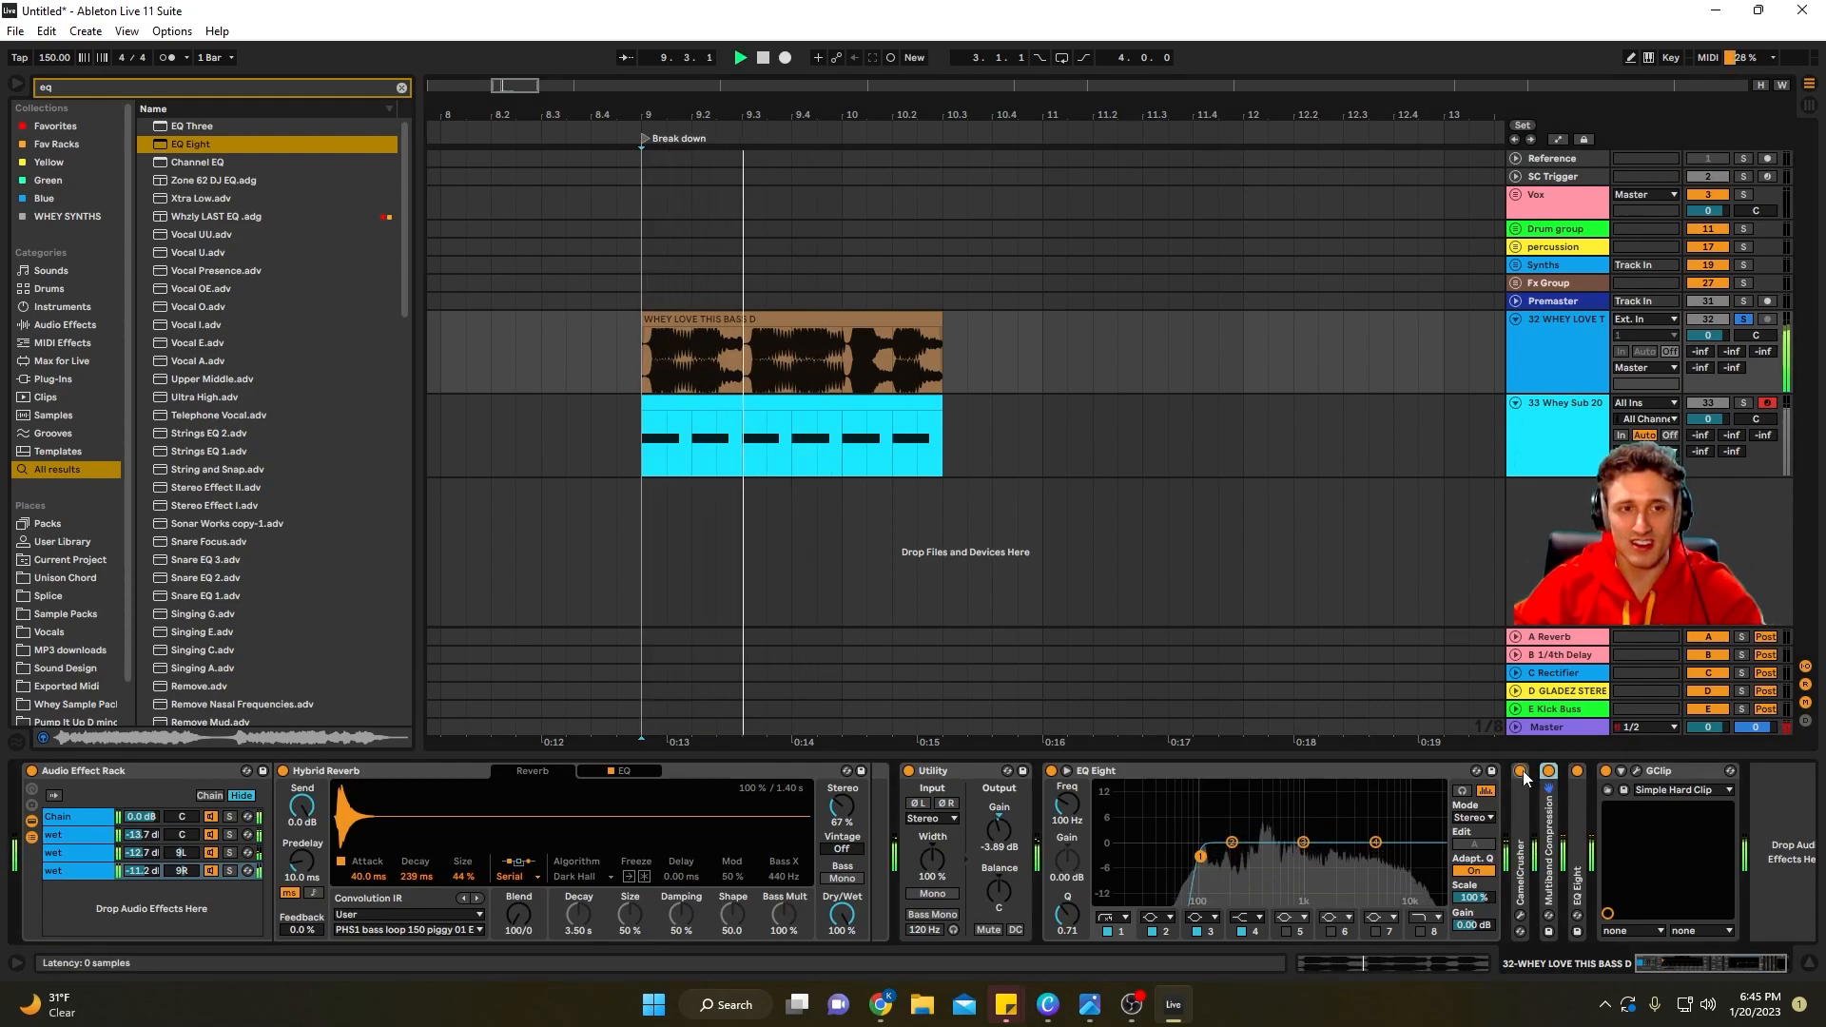
key("space")
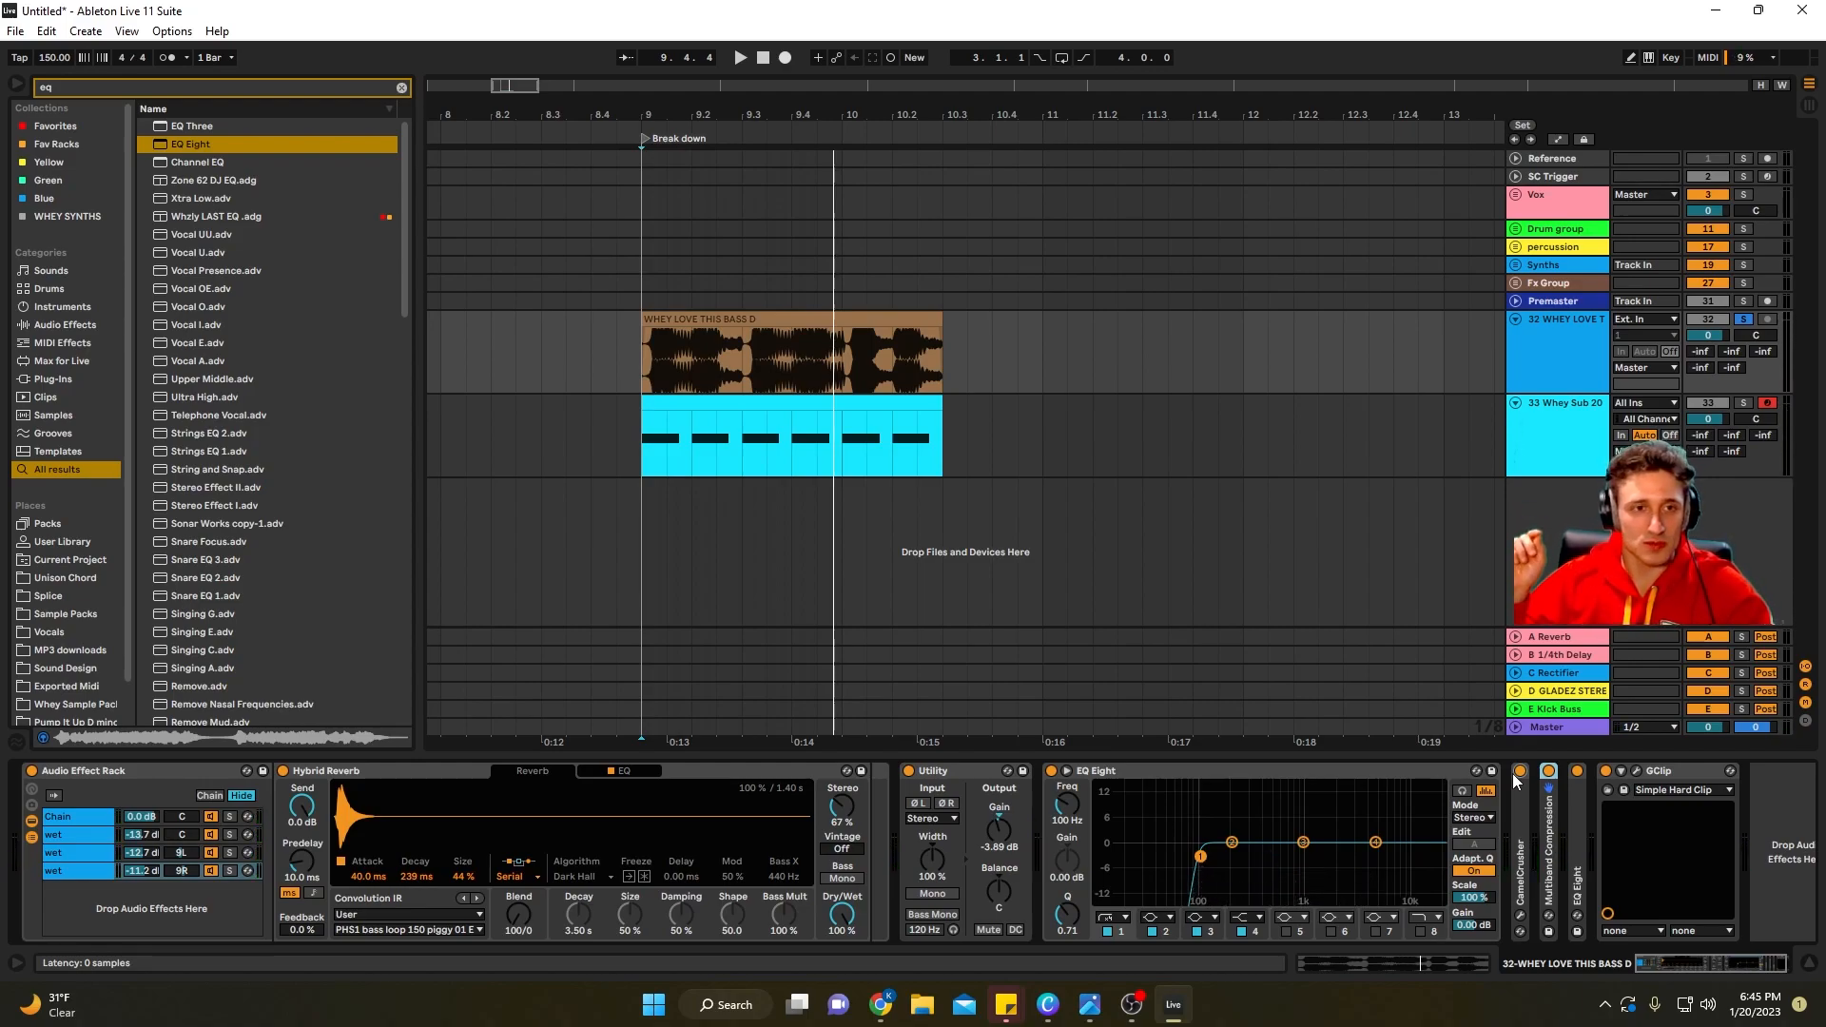
Set the first band of the bass EQ Eight to 147 Hz with Q 0.78 and audition the bass with the Audio Effect Rack bypassed
key("space")
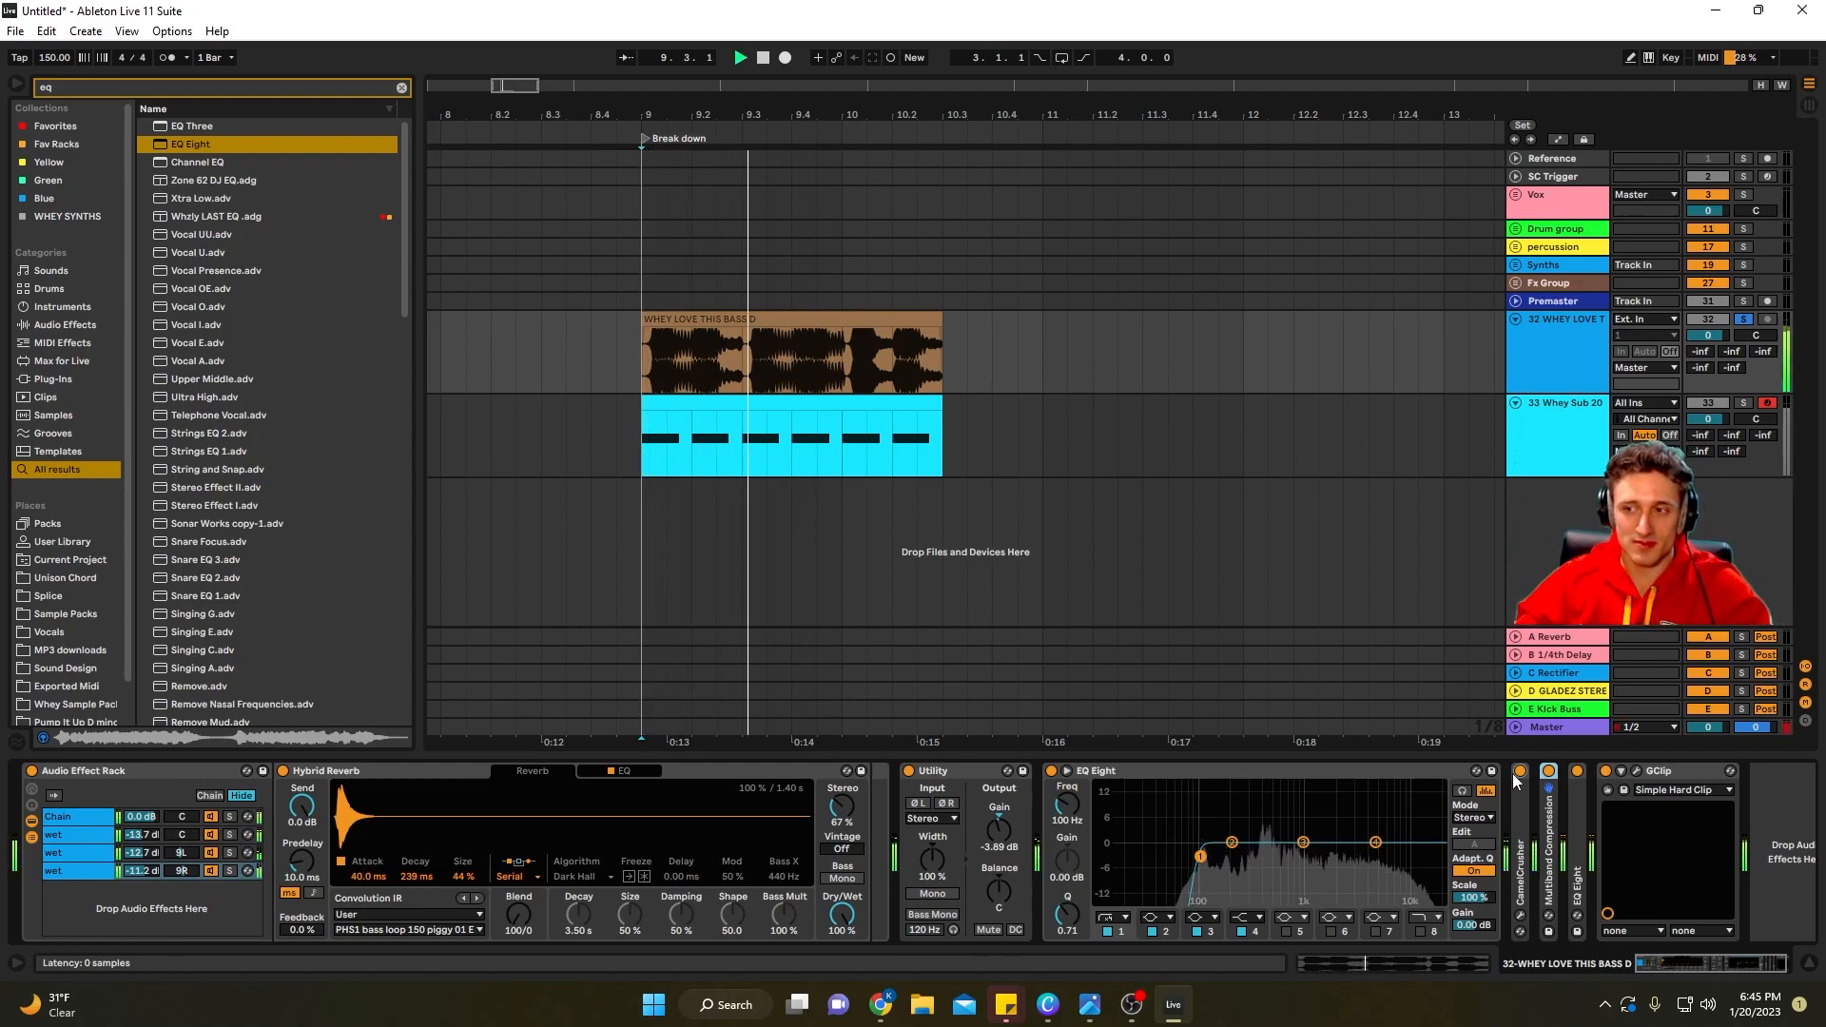
key("space")
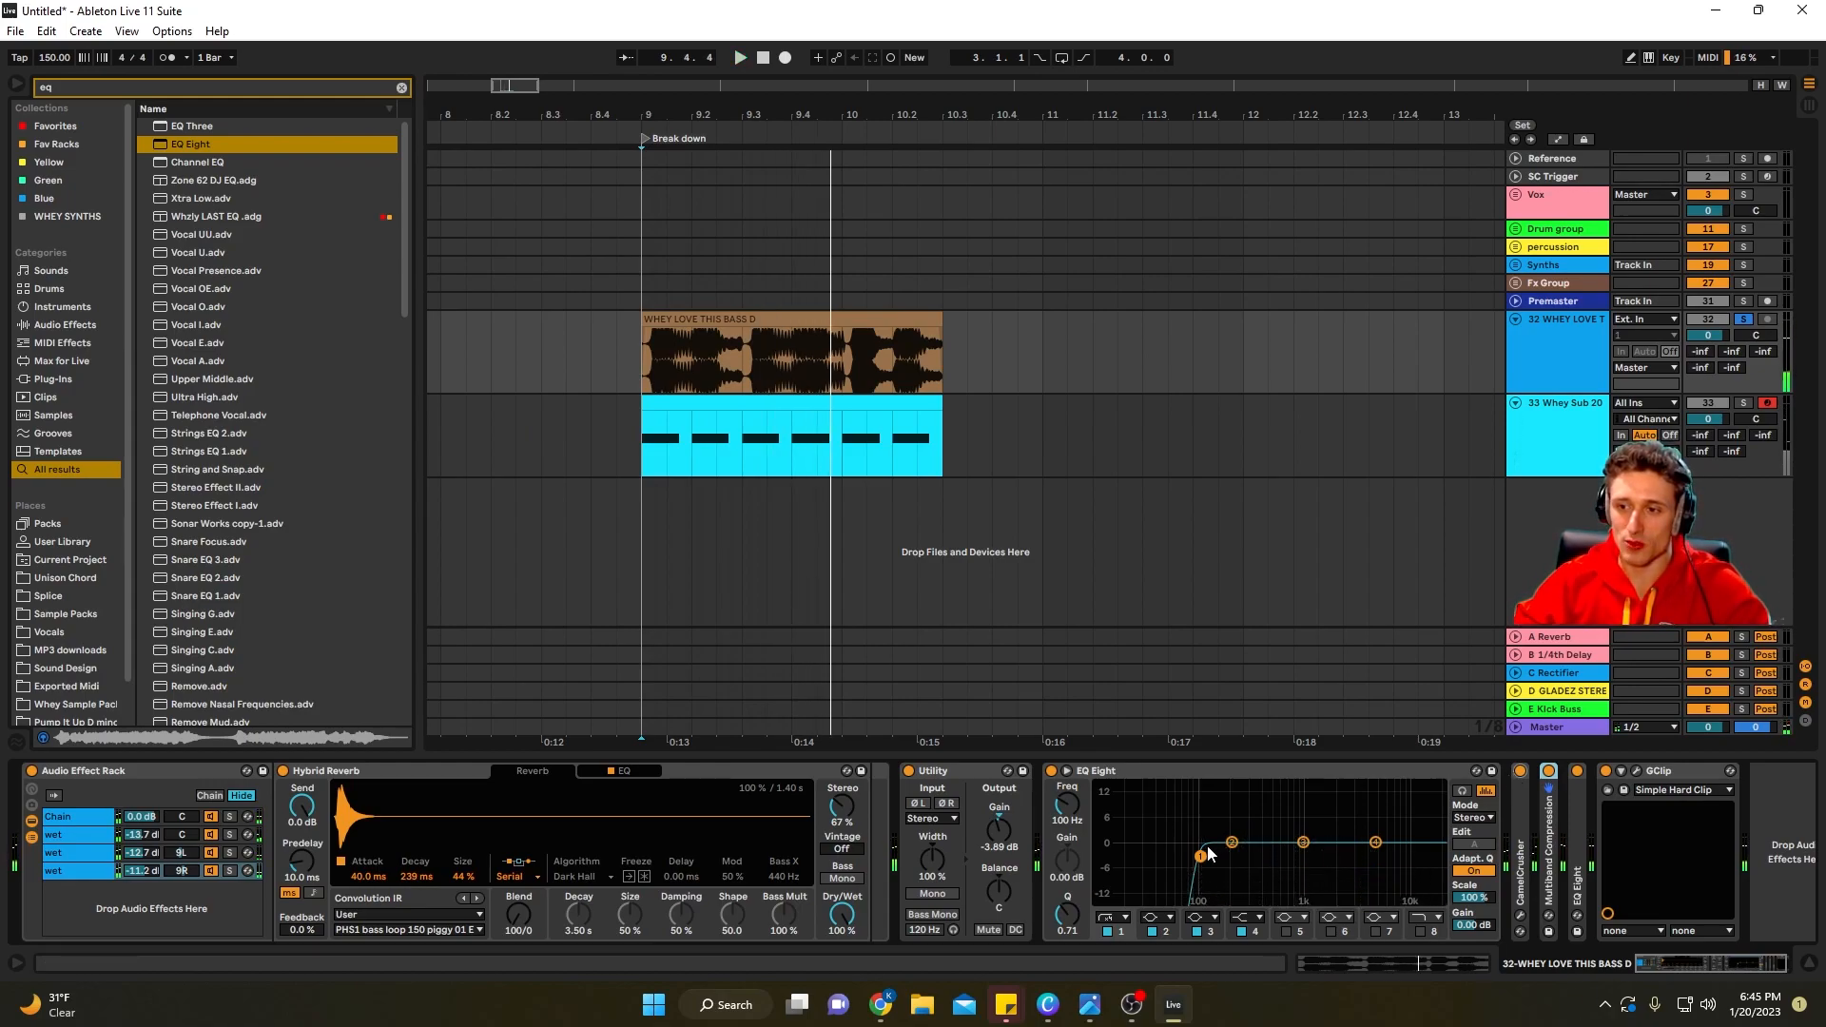
key("space")
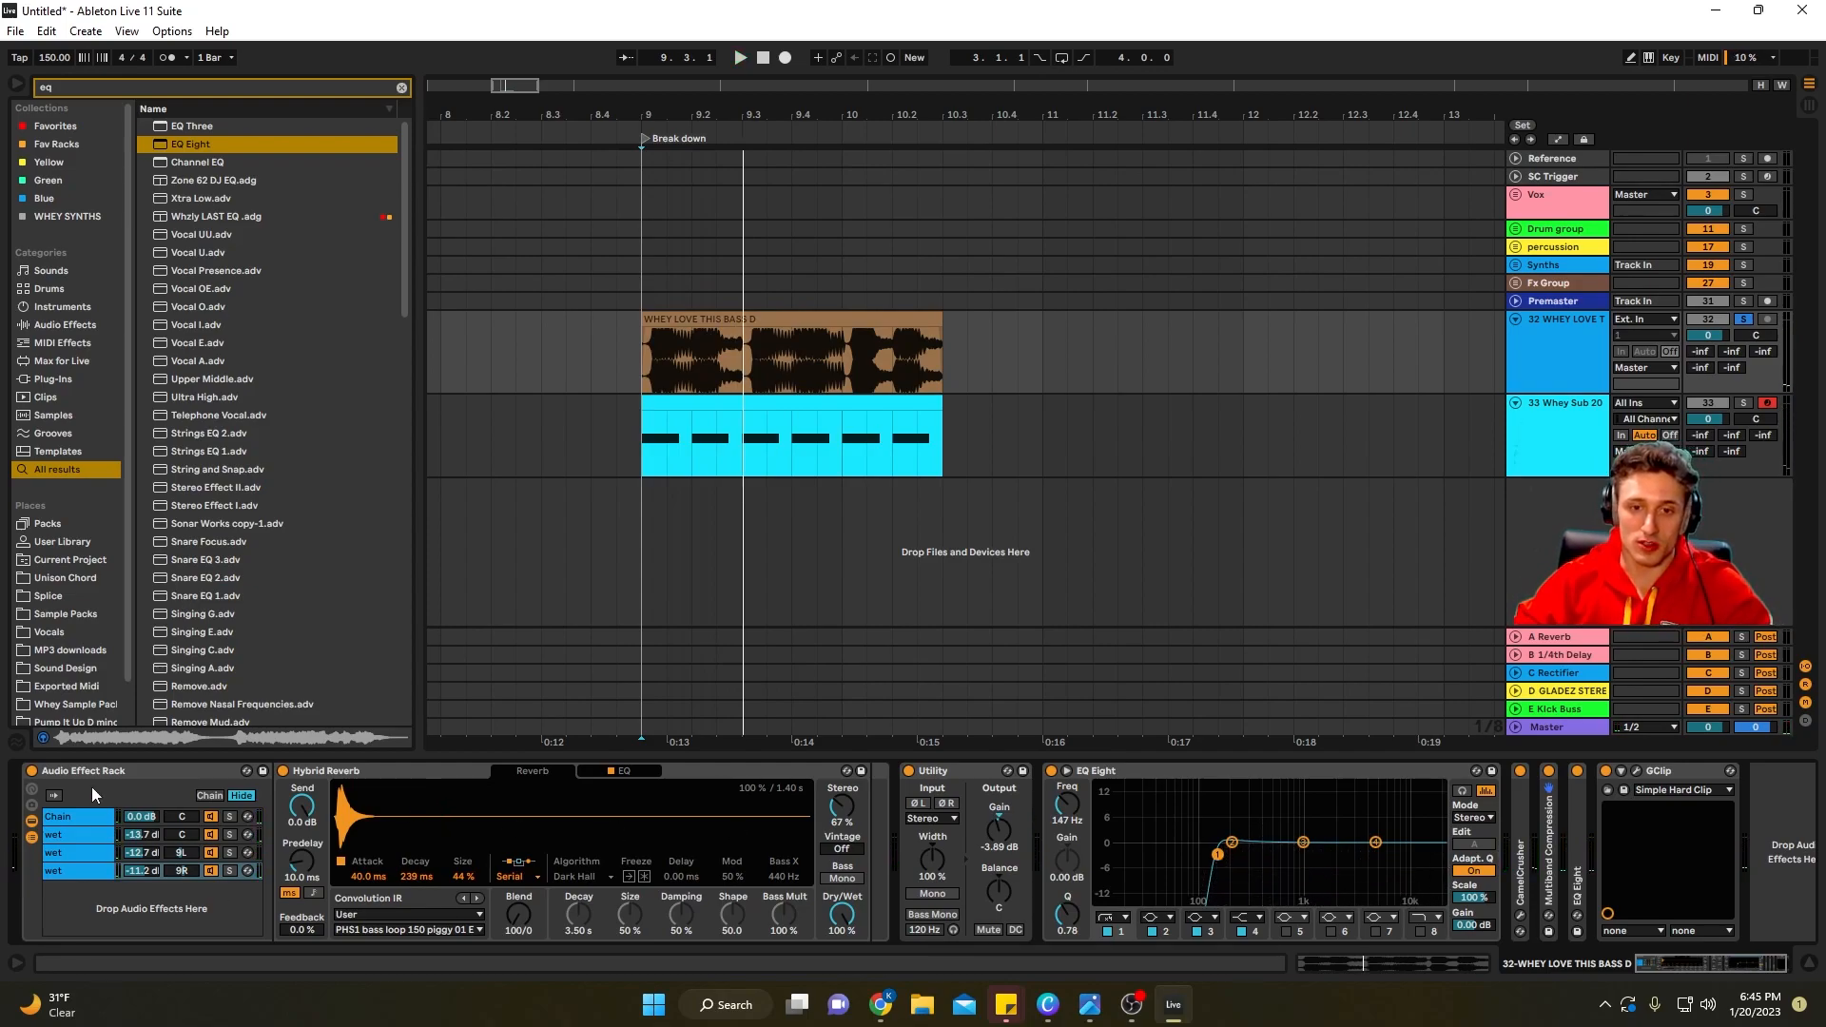
key("space")
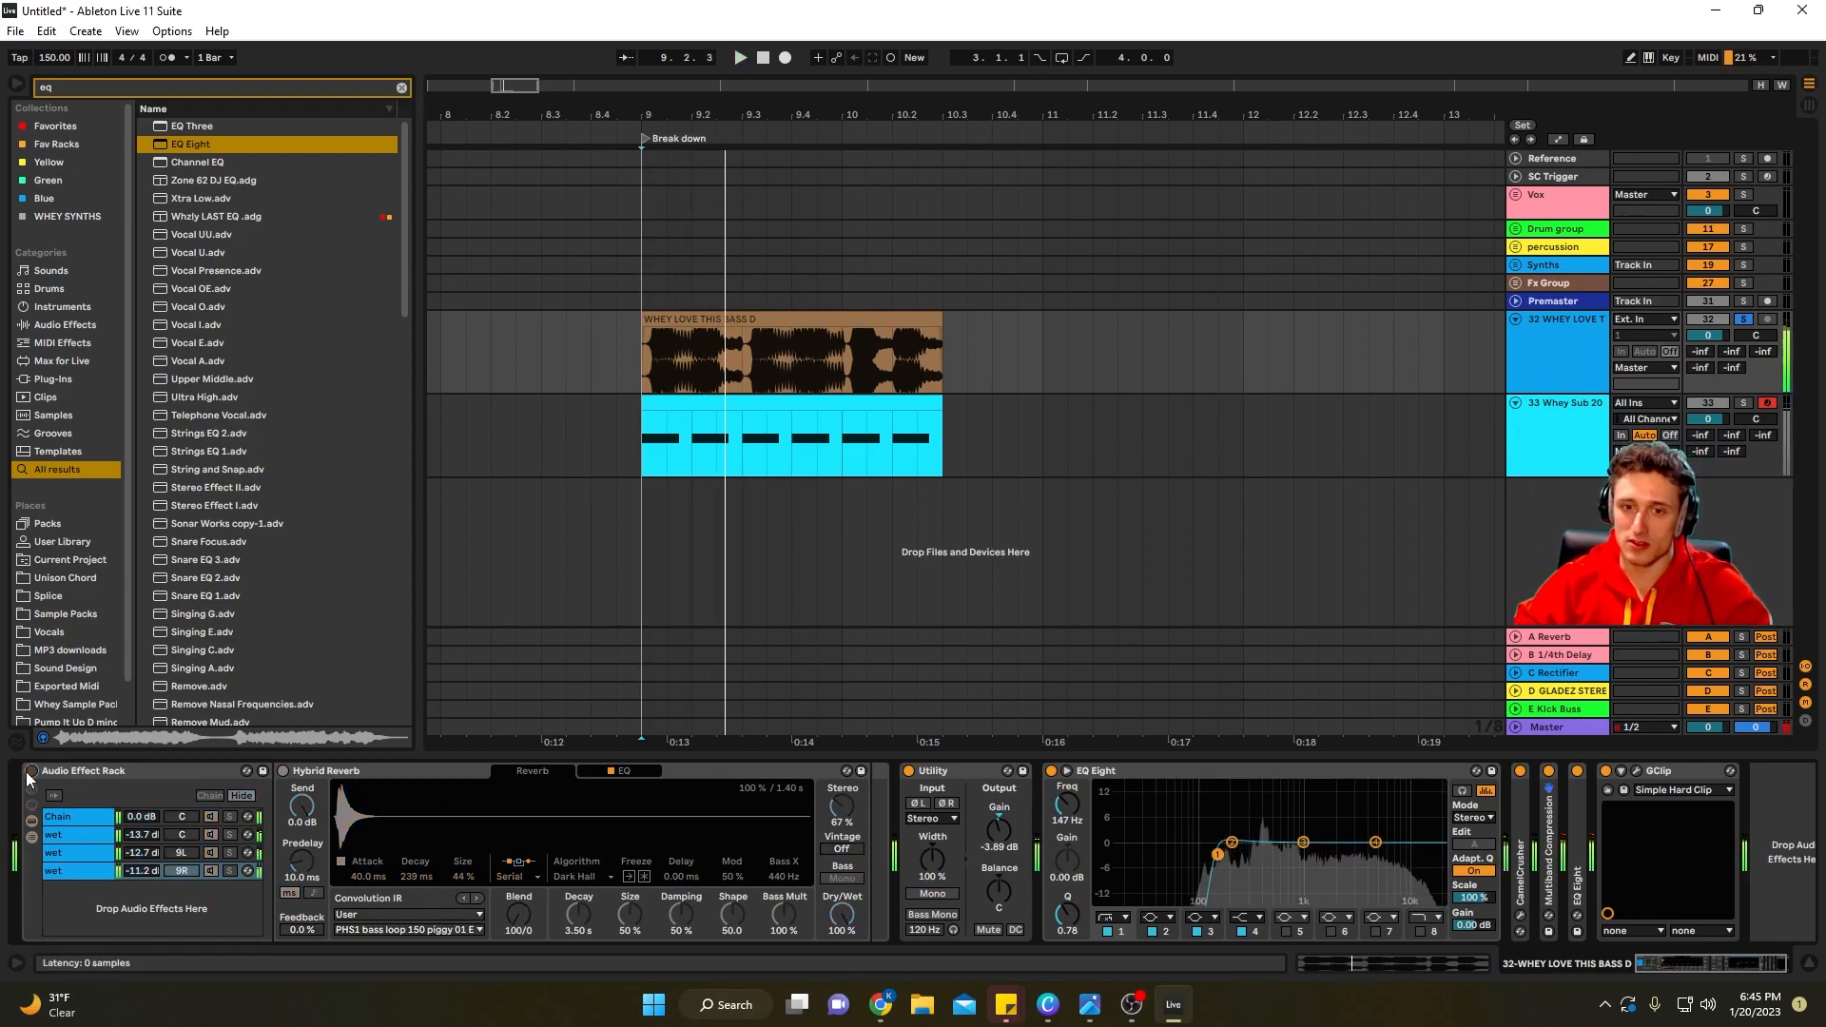